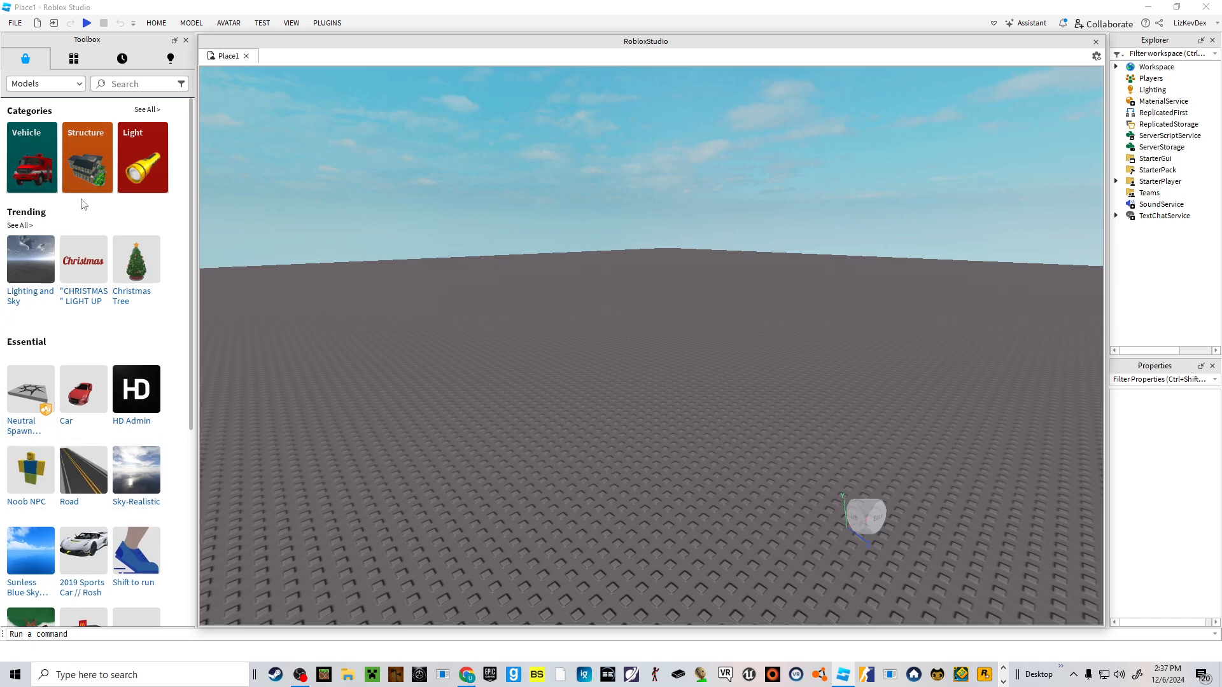
- Insert the Log House model from the Structure category and view its front with the doorway
{"action": "left_click", "coordinate": [77, 160]}
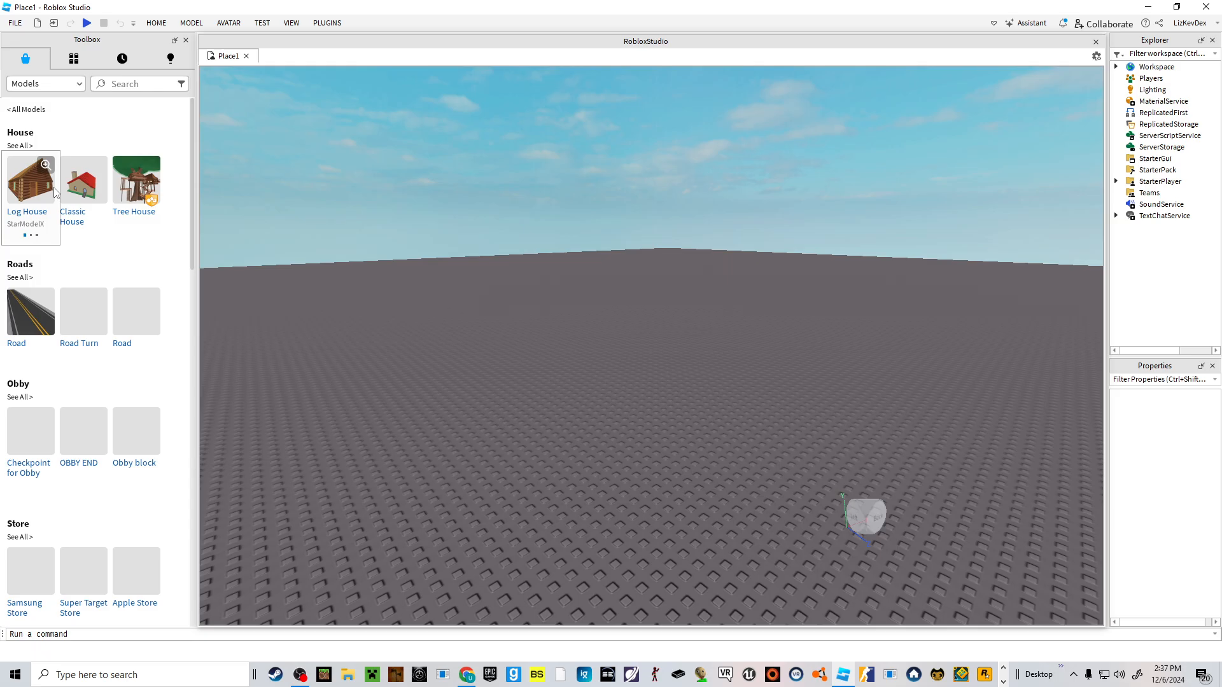
{"action": "left_click", "coordinate": [55, 191]}
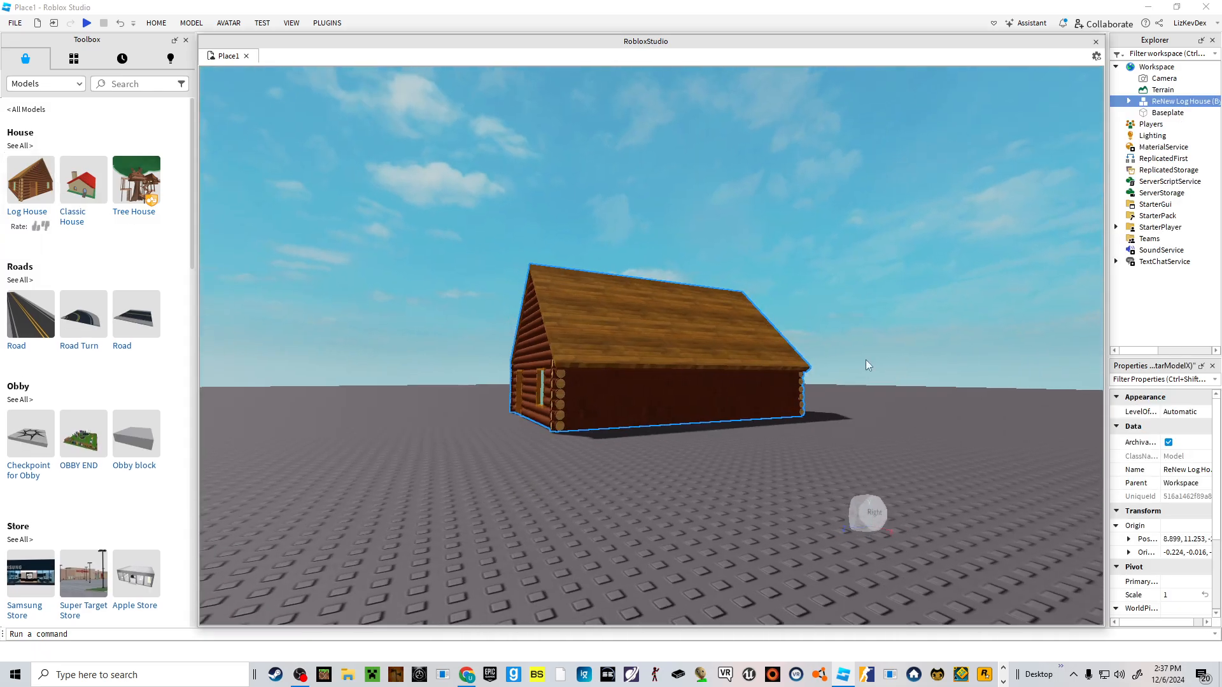
{"action": "scroll", "coordinate": [662, 398], "scroll_direction": "up", "scroll_amount": 8}
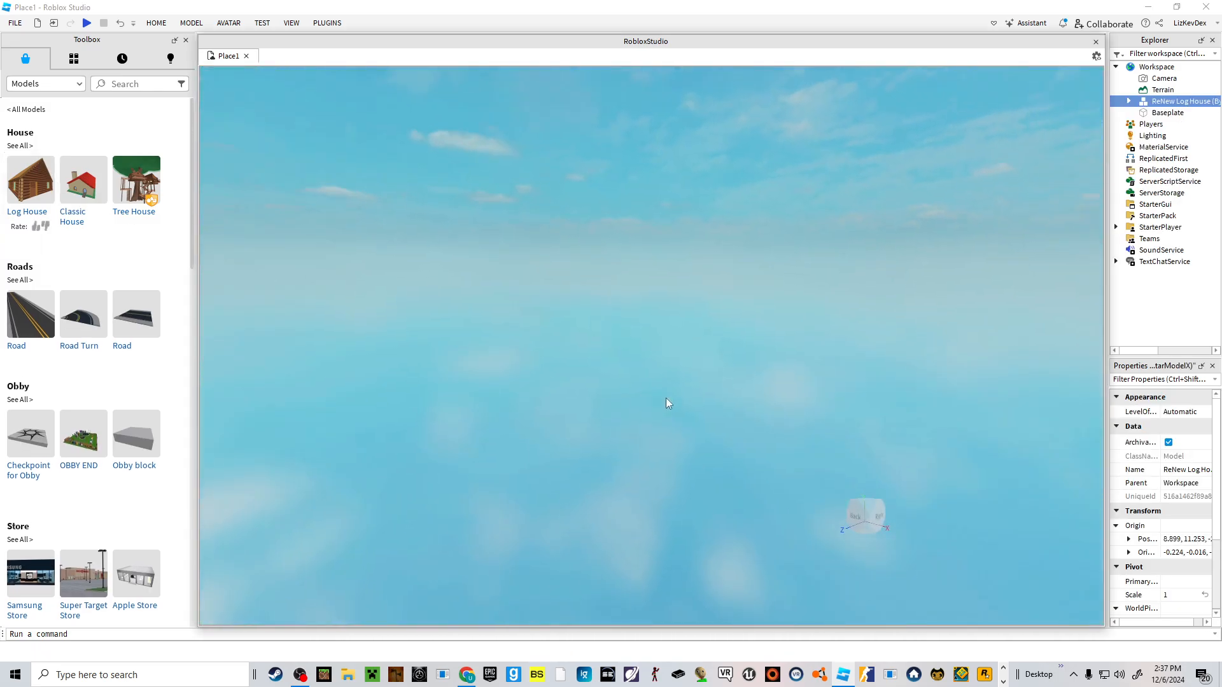
{"action": "right_click_drag", "start_coordinate": [667, 404], "coordinate": [135, 6]}
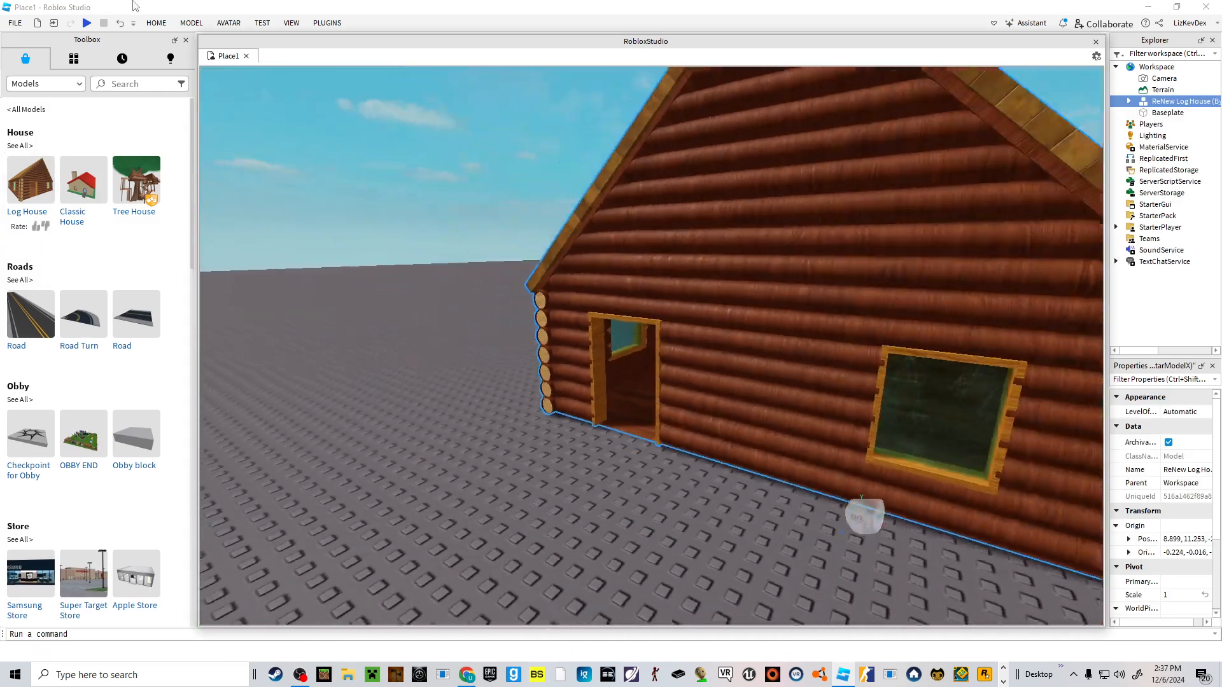
- Start a Play Here test beside the log house and walk the avatar through its interior
{"action": "left_click", "coordinate": [156, 23]}
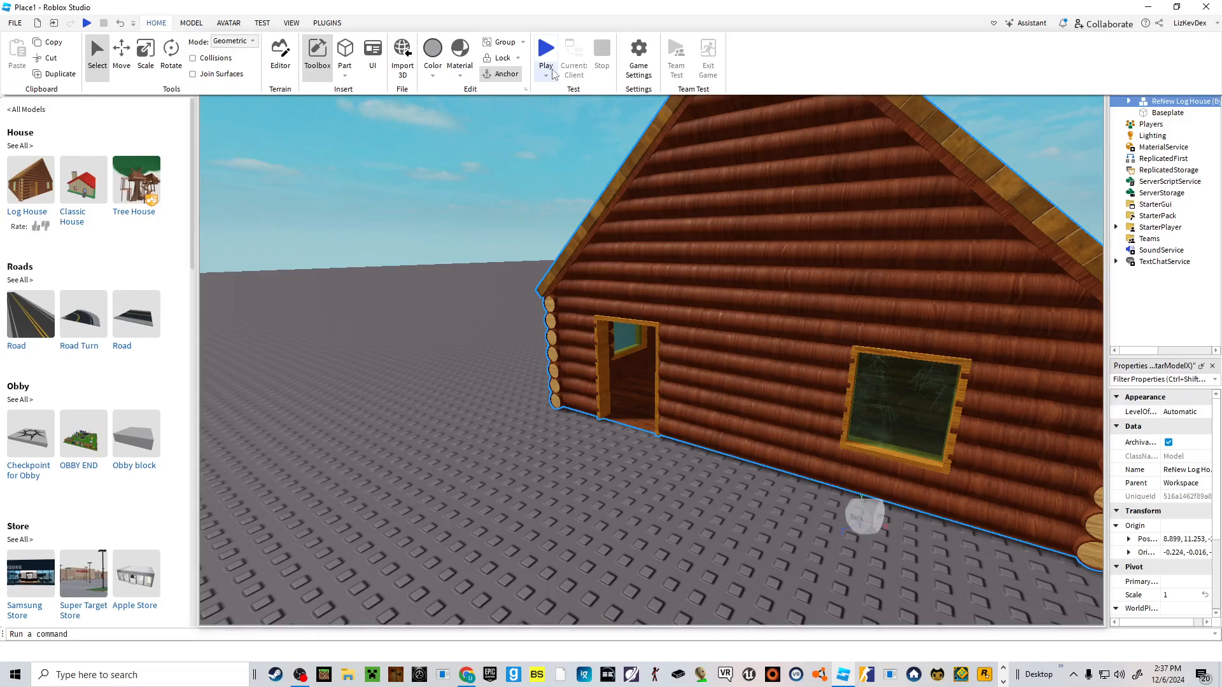
{"action": "left_click", "coordinate": [546, 76]}
{"action": "left_click", "coordinate": [566, 103]}
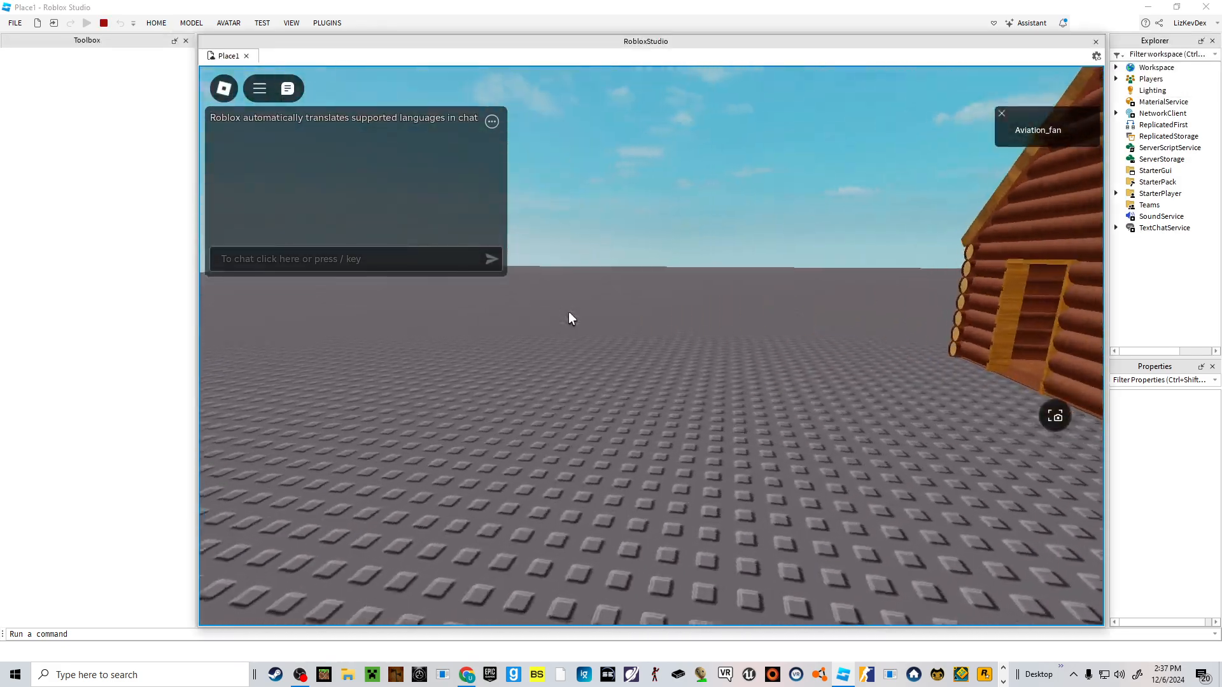
{"action": "key", "text": "w"}
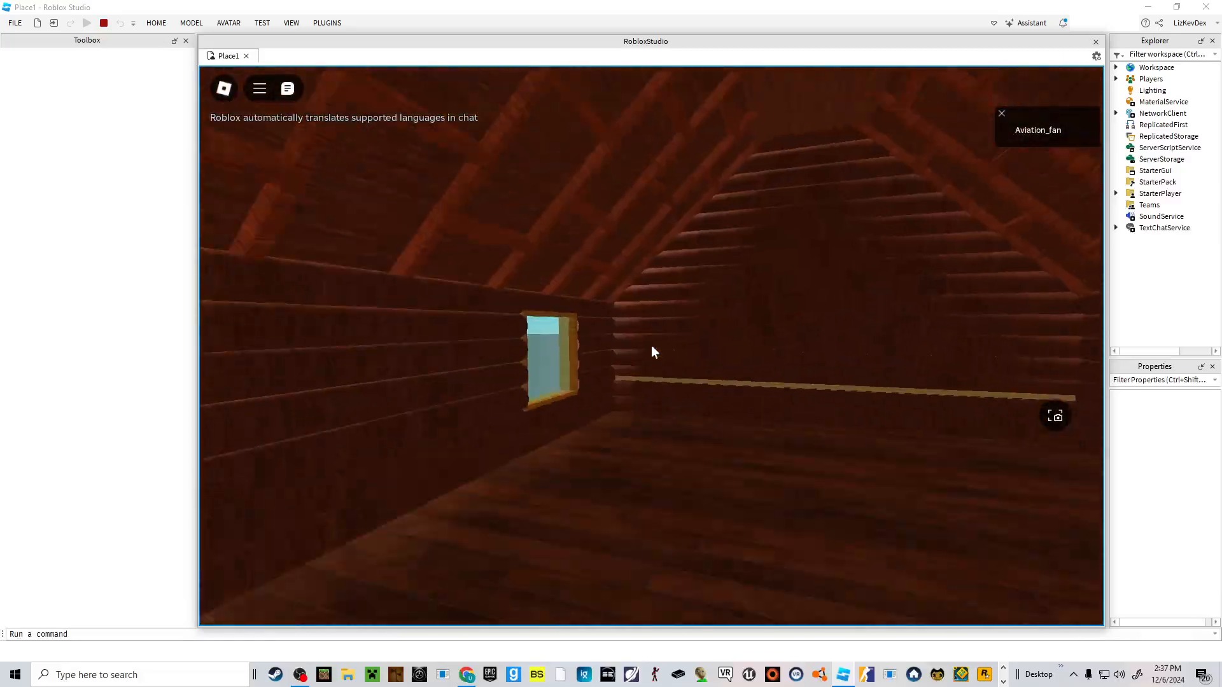
{"action": "scroll", "coordinate": [651, 345], "scroll_direction": "down", "scroll_amount": 2}
{"action": "key", "text": "w"}
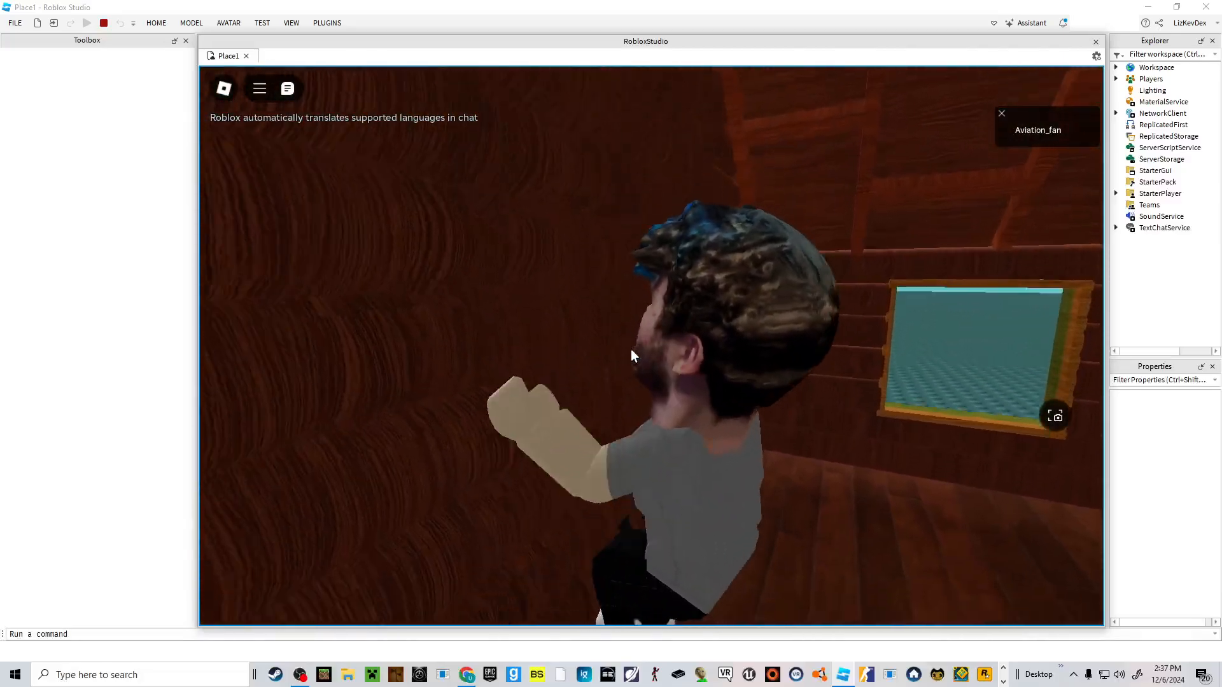
{"action": "key", "text": "w"}
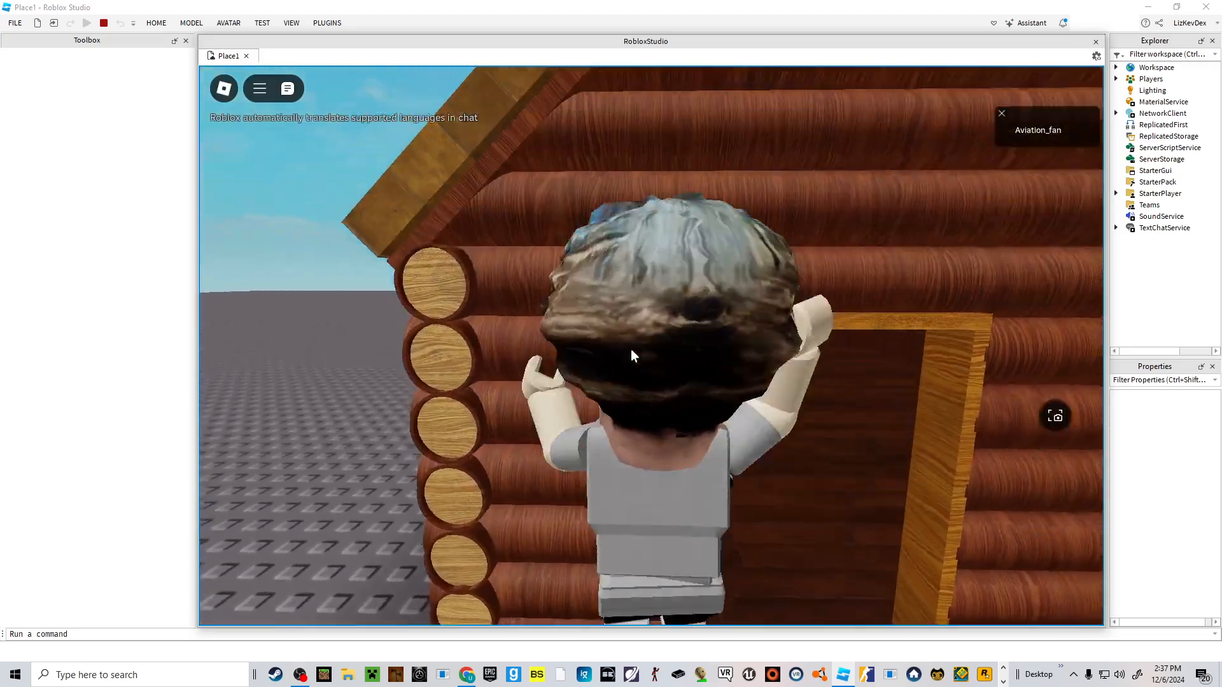
- Walk the avatar up over the log house roof and back down, and stop the play test
{"action": "key", "text": "a"}
{"action": "key", "text": "w"}
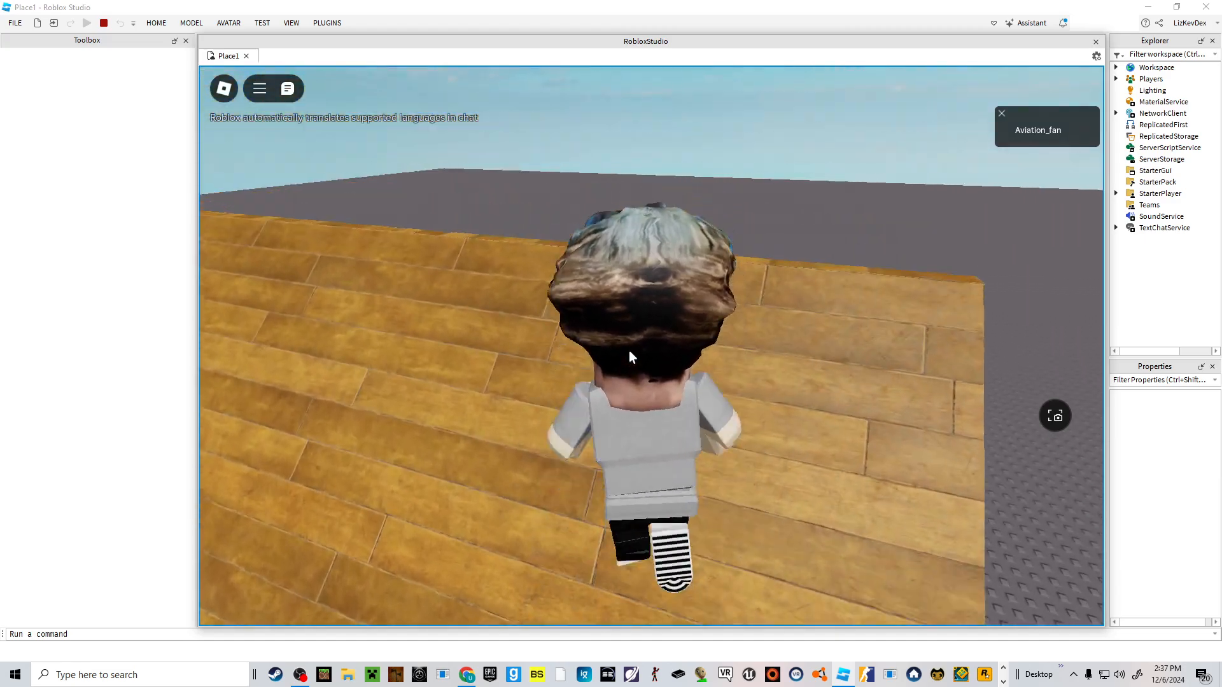
{"action": "key", "text": "w"}
{"action": "right_click_drag", "start_coordinate": [628, 350], "coordinate": [644, 352]}
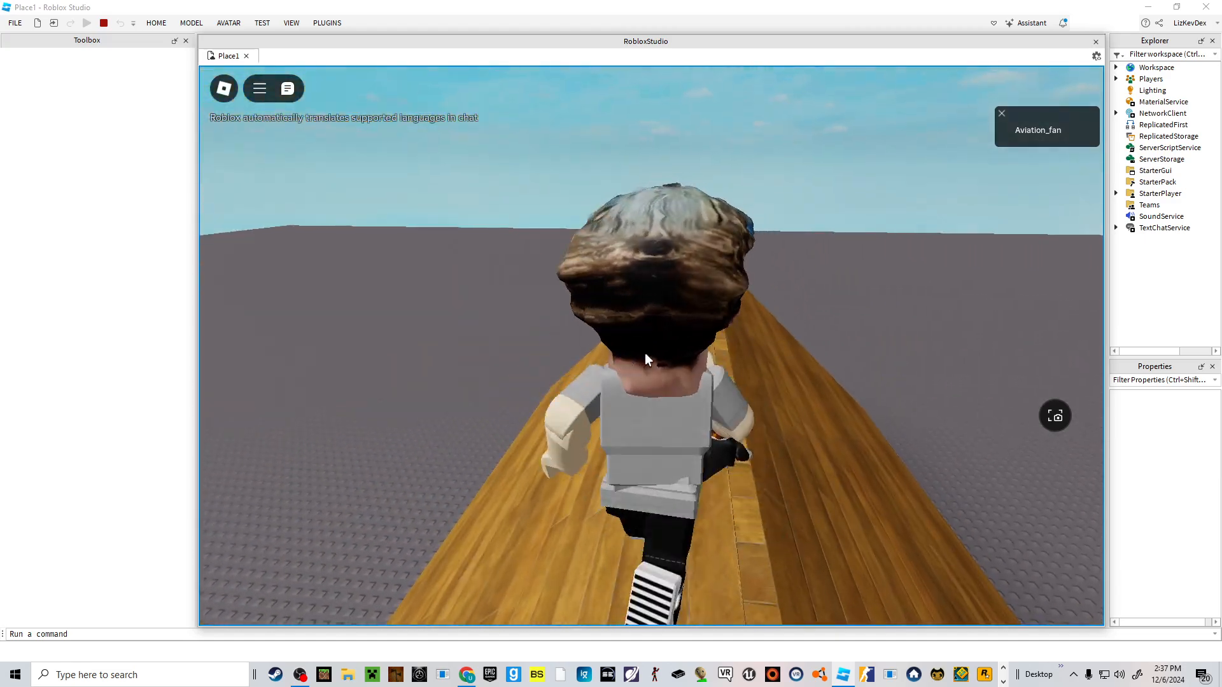
{"action": "right_click_drag", "start_coordinate": [824, 288], "coordinate": [827, 295]}
{"action": "key", "text": "w"}
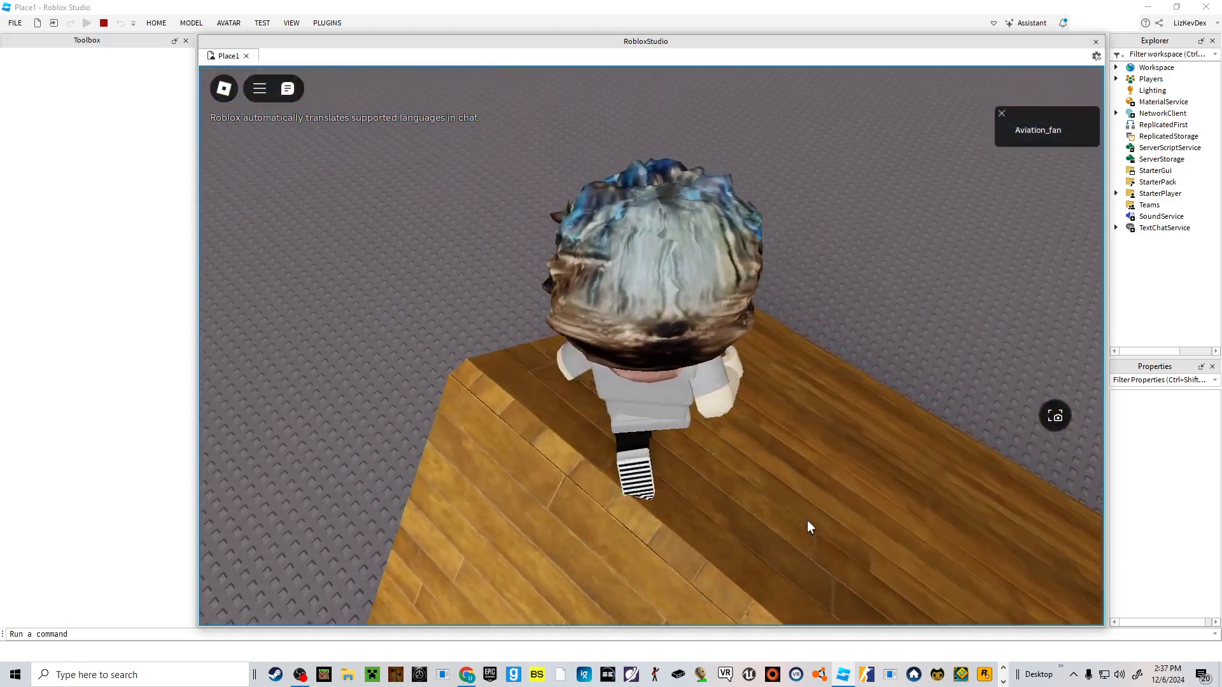
{"action": "right_click_drag", "start_coordinate": [637, 570], "coordinate": [673, 257]}
{"action": "key", "text": "w"}
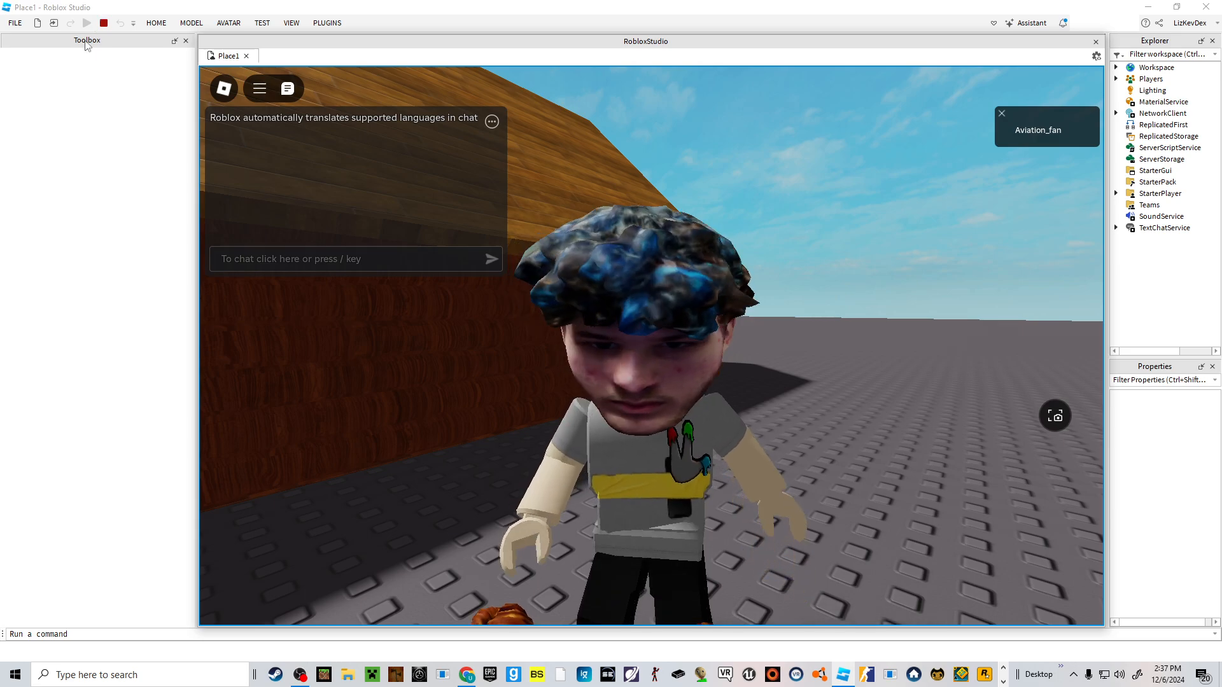
{"action": "left_click", "coordinate": [104, 23]}
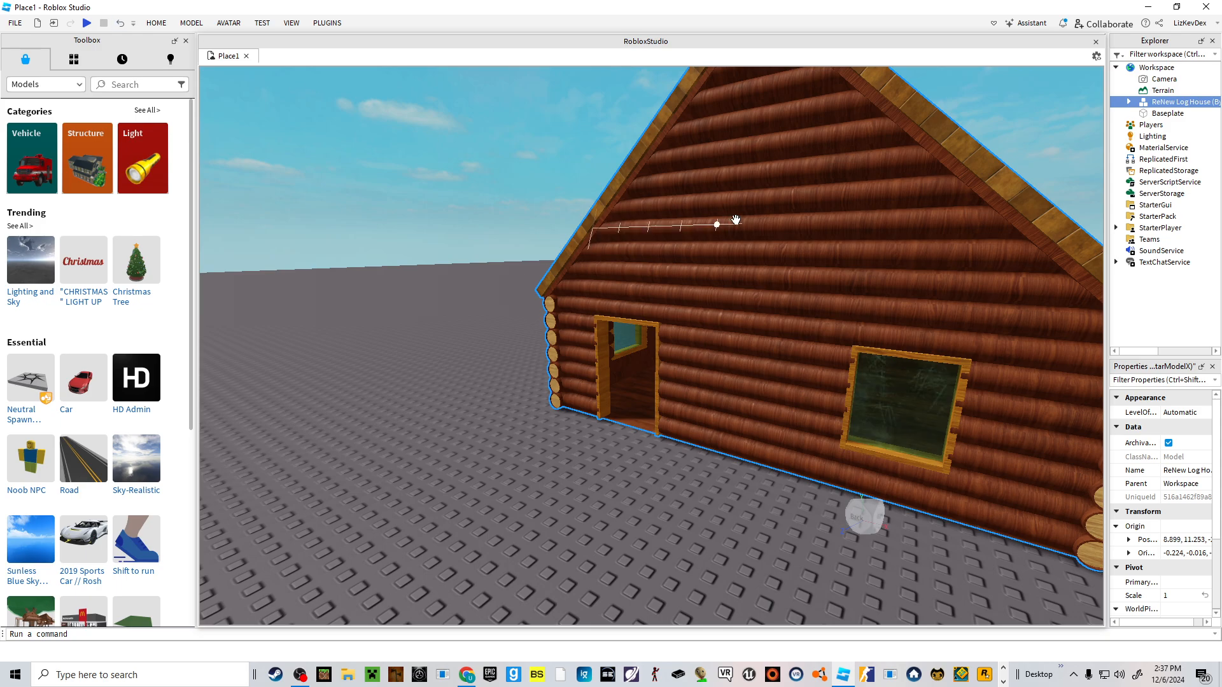
- Delete the log house from the workspace
{"action": "right_click", "coordinate": [736, 220]}
{"action": "left_click", "coordinate": [776, 316]}
- Browse the Essential models in the Toolbox to see which free assets are offered
{"action": "scroll", "coordinate": [136, 423], "scroll_direction": "down", "scroll_amount": 2}
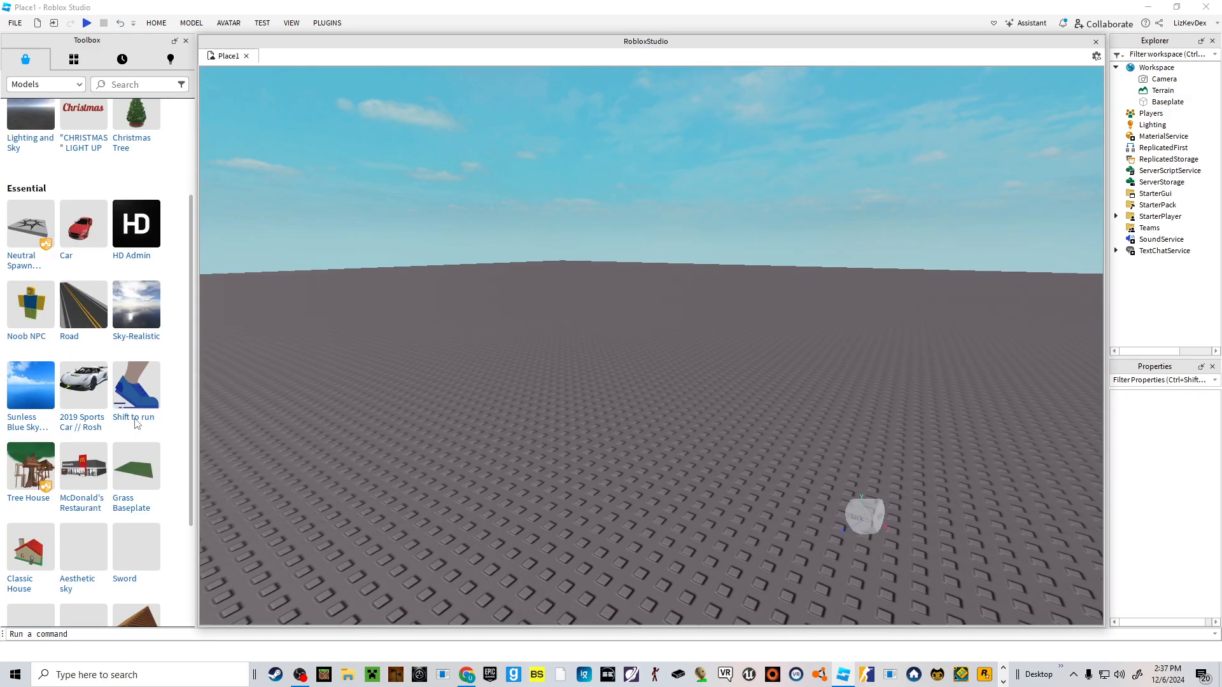
{"action": "scroll", "coordinate": [136, 423], "scroll_direction": "down", "scroll_amount": 3}
{"action": "right_click_drag", "start_coordinate": [316, 372], "coordinate": [316, 372]}
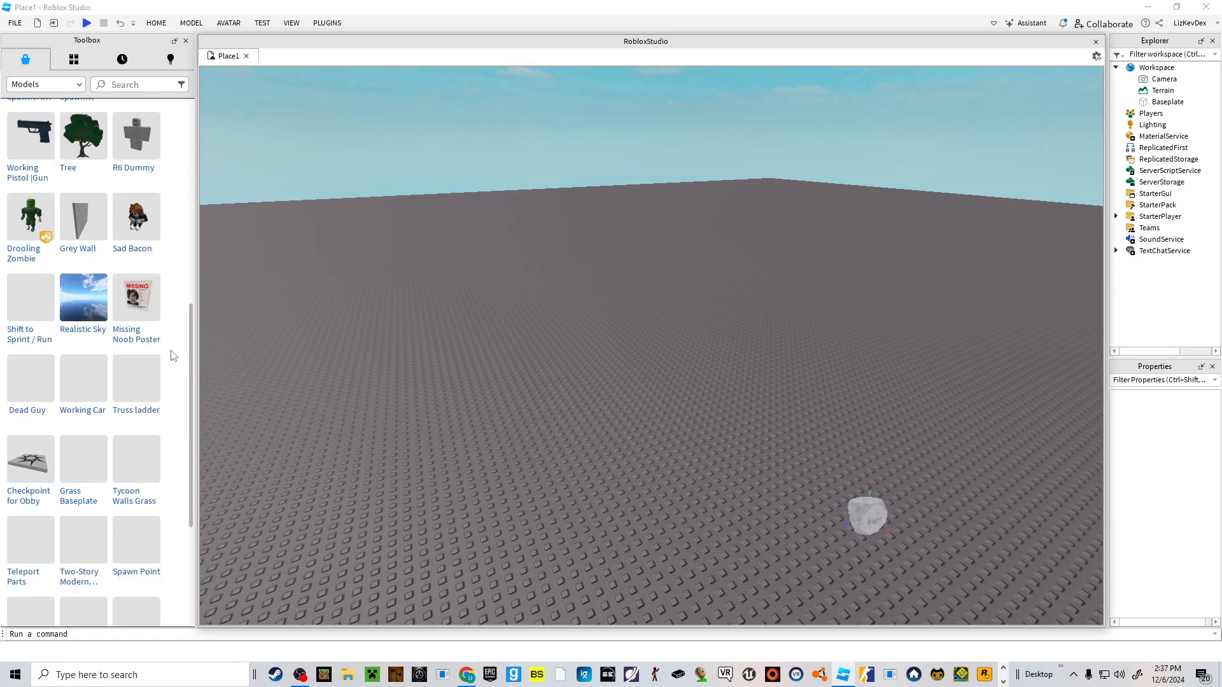
{"action": "scroll", "coordinate": [168, 353], "scroll_direction": "down", "scroll_amount": 1}
{"action": "scroll", "coordinate": [125, 335], "scroll_direction": "down", "scroll_amount": 2}
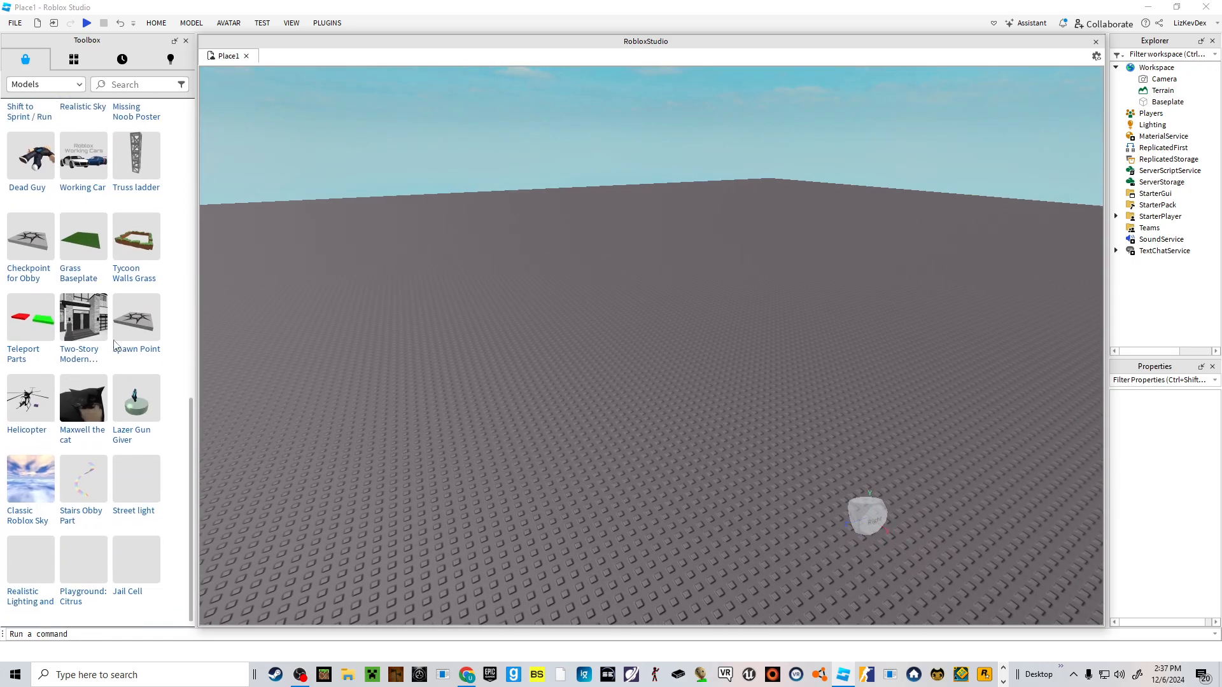
{"action": "scroll", "coordinate": [178, 413], "scroll_direction": "down", "scroll_amount": 1}
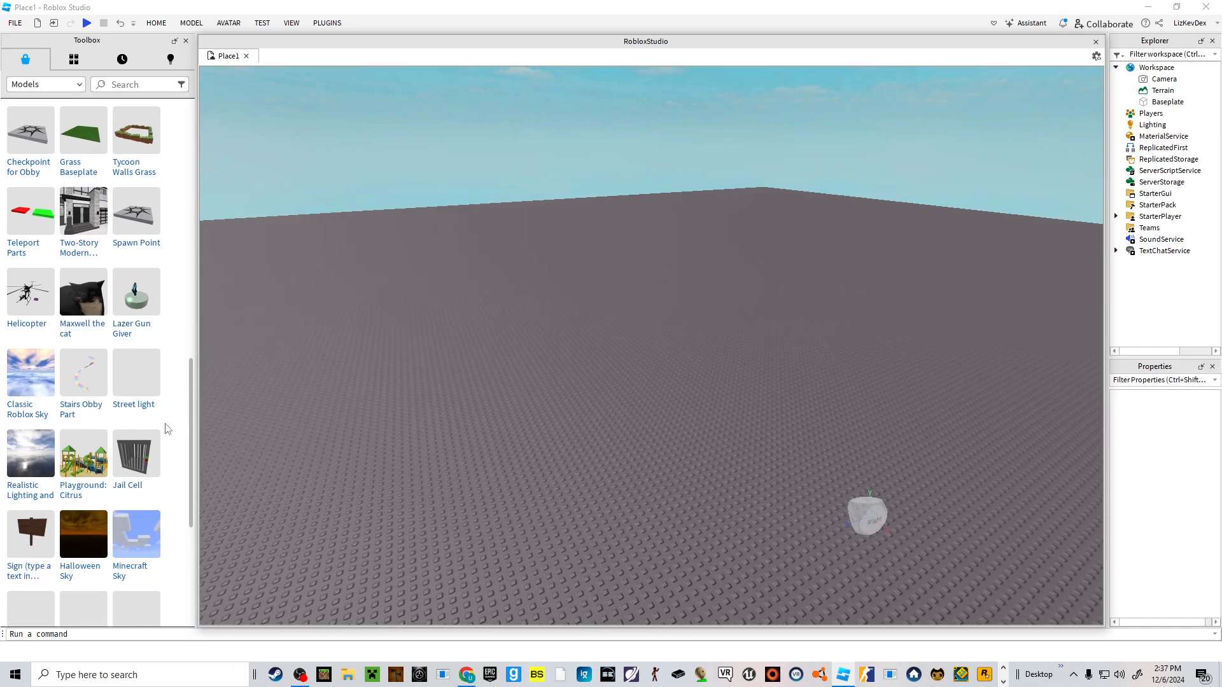
{"action": "scroll", "coordinate": [105, 386], "scroll_direction": "down", "scroll_amount": 2}
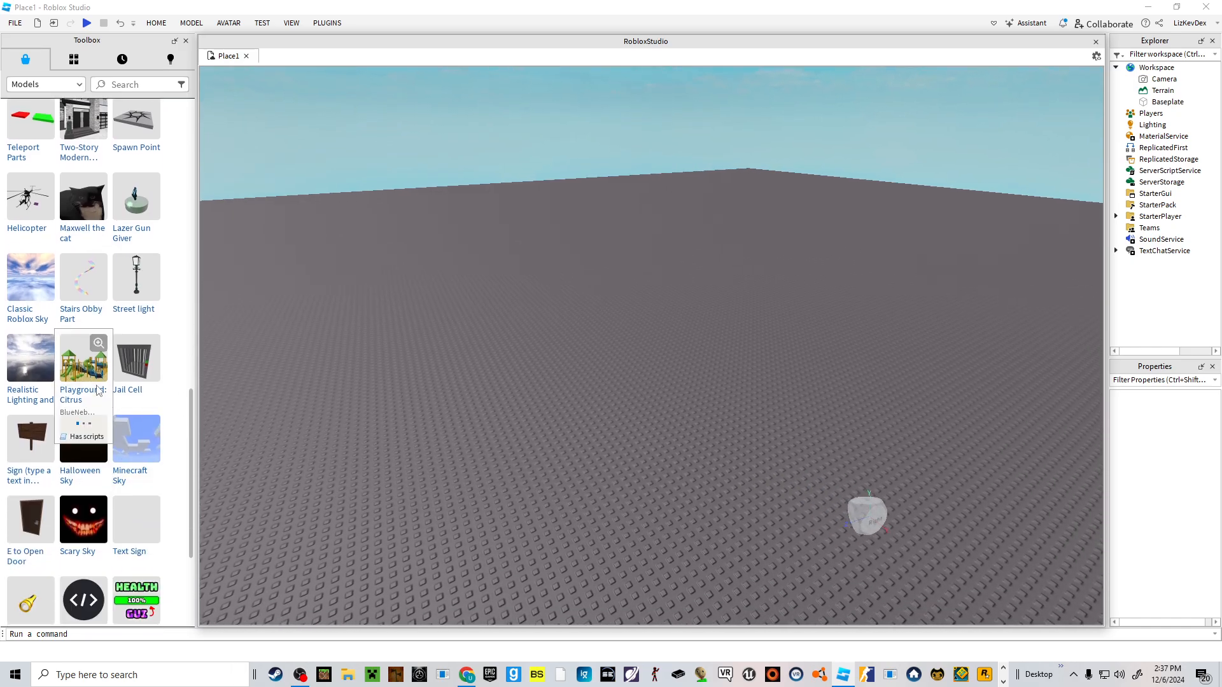
{"action": "scroll", "coordinate": [105, 387], "scroll_direction": "up", "scroll_amount": 5}
- Search the Toolbox models for "RTX" and insert the Super RTX Graphics script into the workspace
{"action": "left_click", "coordinate": [132, 85]}
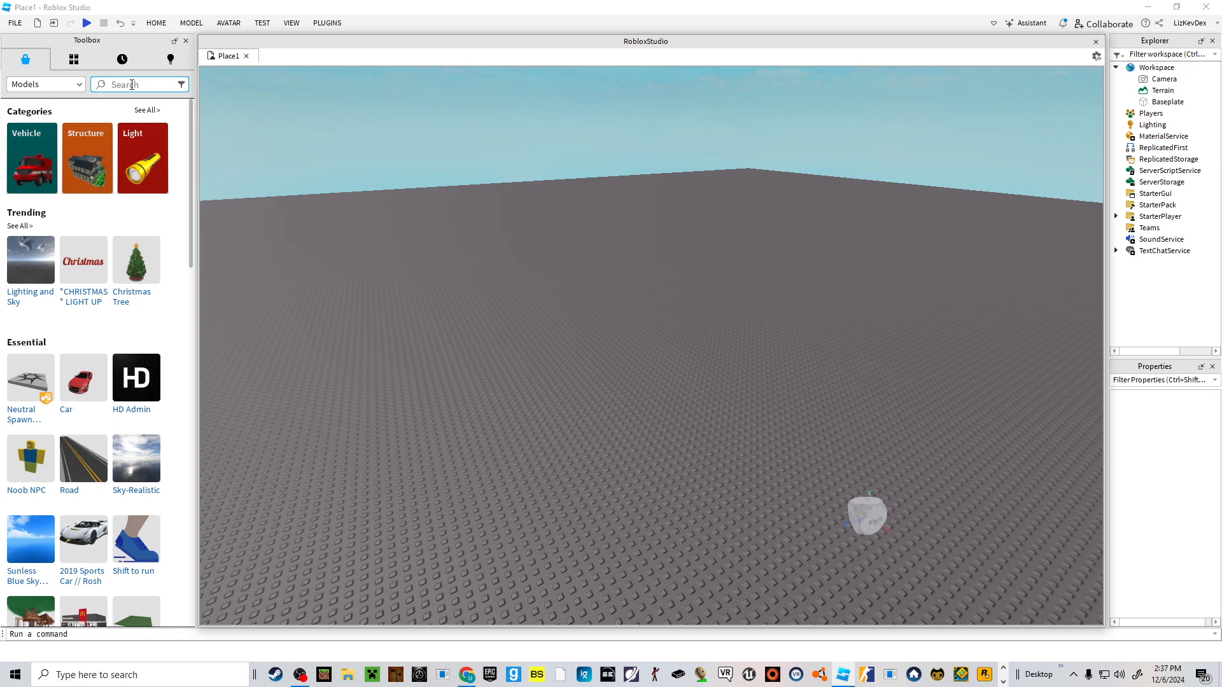
{"action": "left_click", "coordinate": [102, 81]}
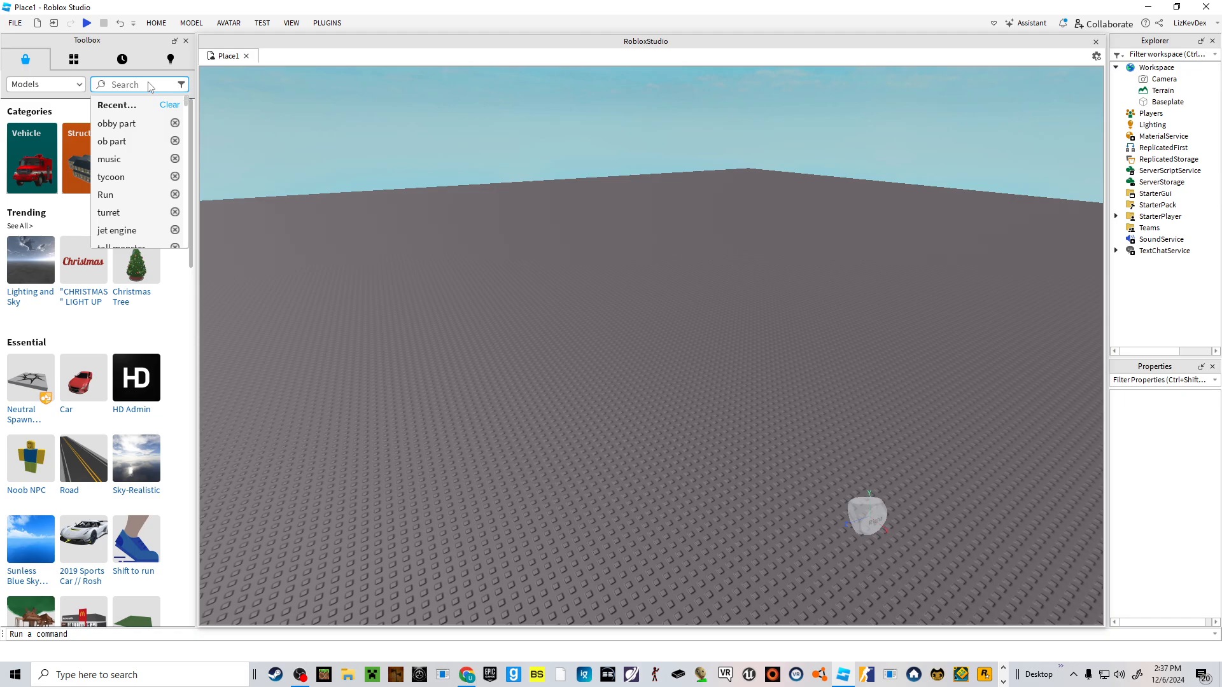
{"action": "type", "text": "RT"}
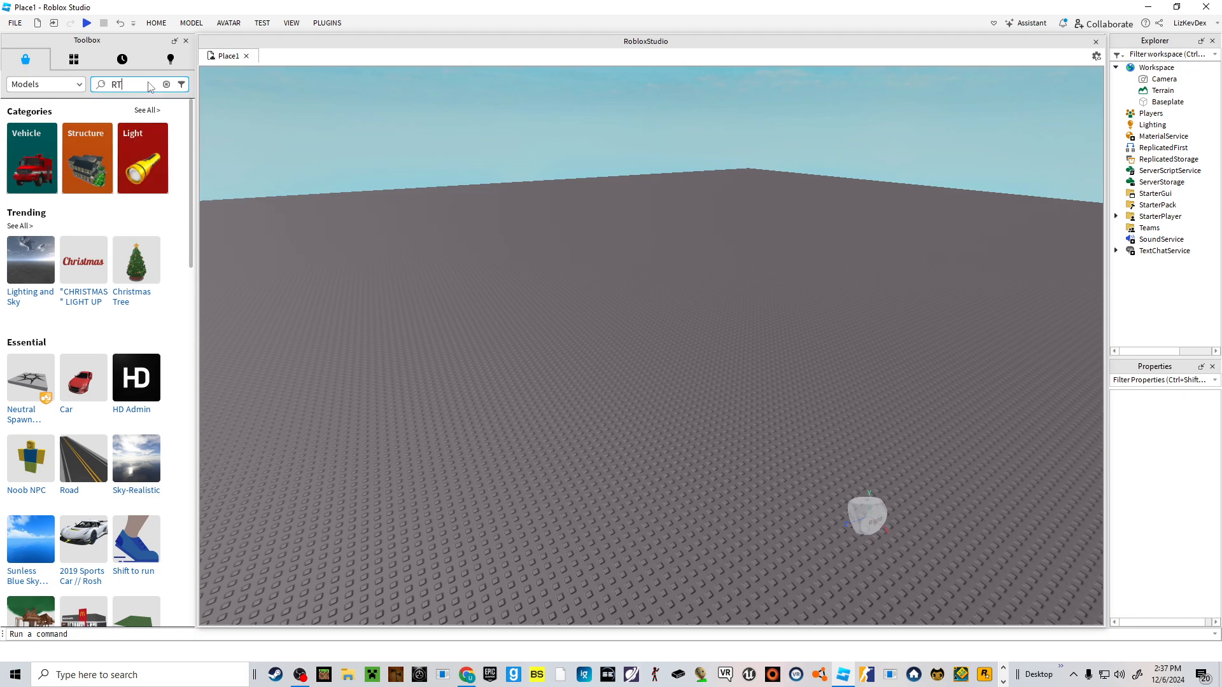
{"action": "type", "text": "X"}
{"action": "key", "text": "Return"}
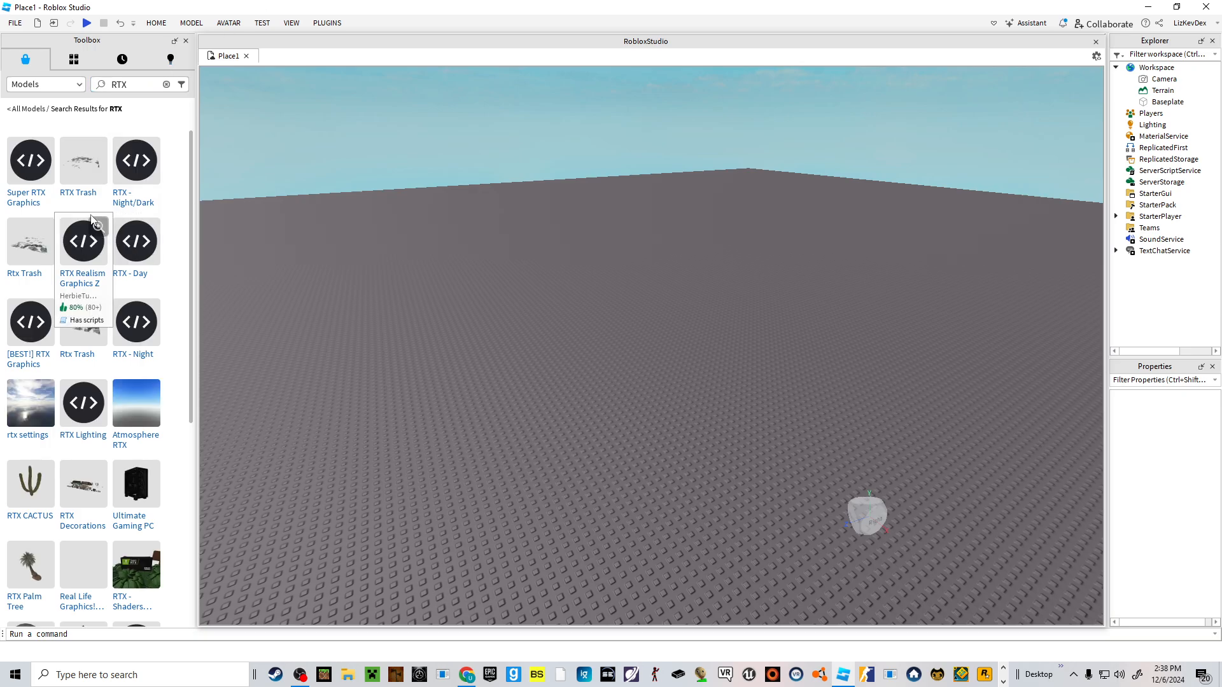
{"action": "left_click", "coordinate": [28, 187]}
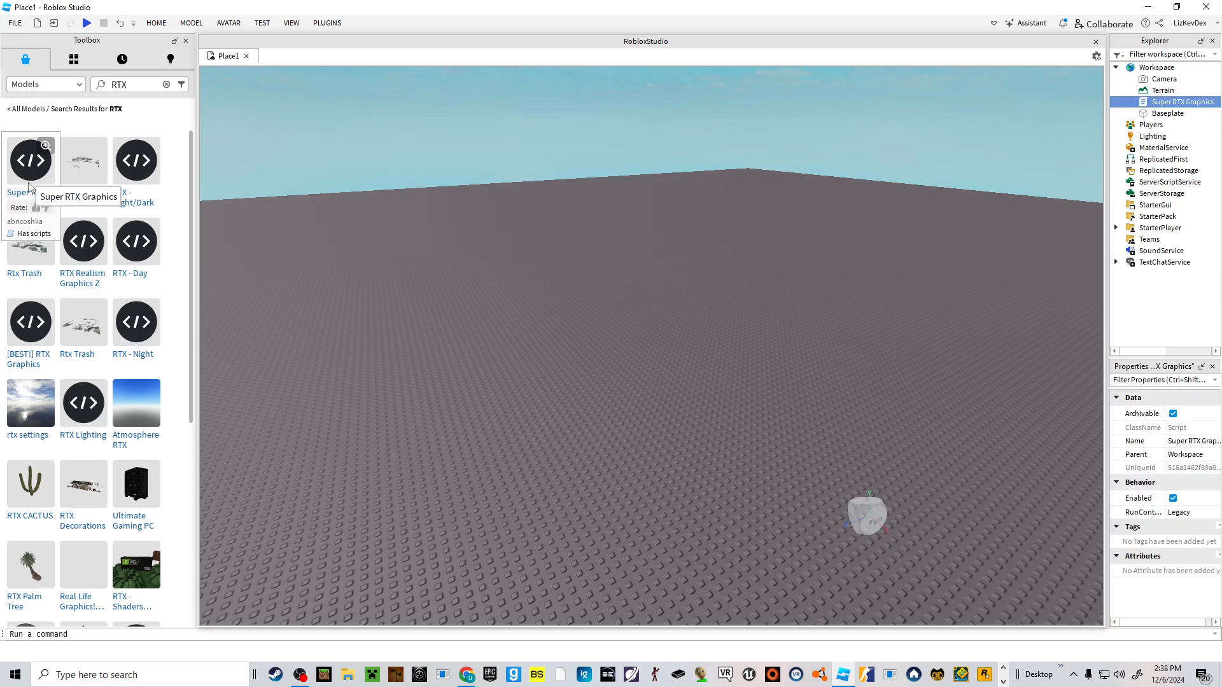
{"action": "left_click", "coordinate": [315, 172]}
- Insert the first Rtx Trash model, inspect it up close in the viewport and delete it
{"action": "left_click", "coordinate": [14, 255]}
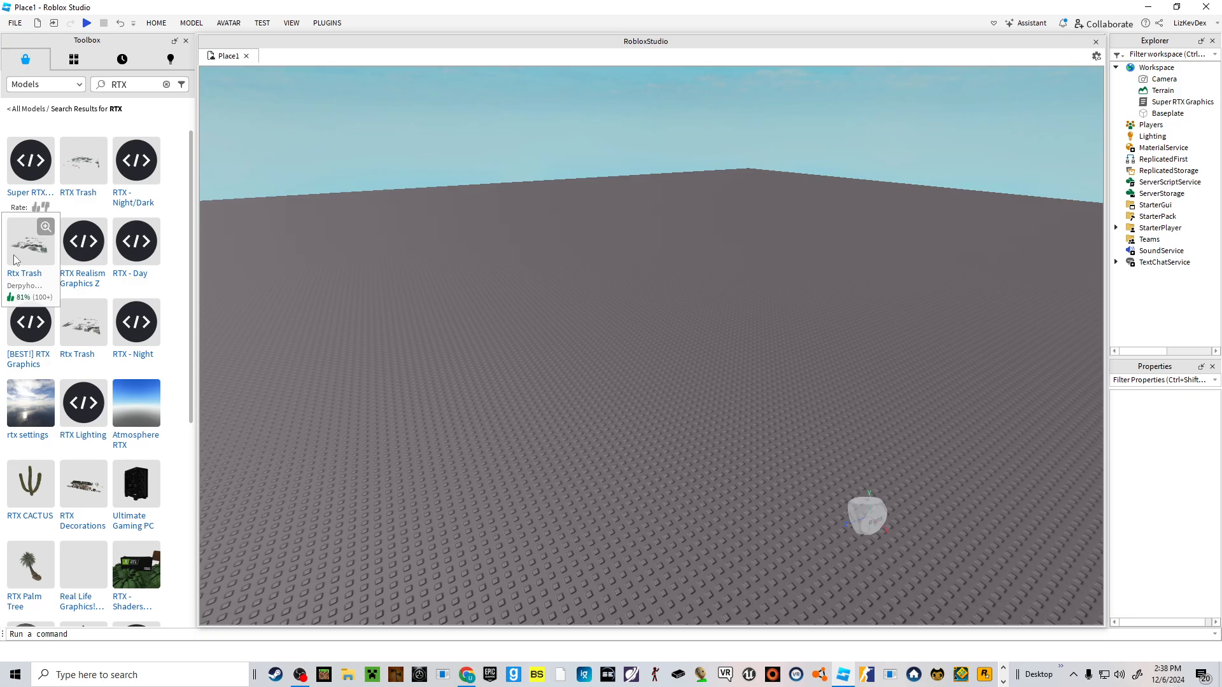
{"action": "key", "text": "f"}
{"action": "right_click_drag", "start_coordinate": [554, 269], "coordinate": [592, 395]}
{"action": "scroll", "coordinate": [592, 395], "scroll_direction": "up", "scroll_amount": 3}
{"action": "right_click_drag", "start_coordinate": [848, 286], "coordinate": [834, 250]}
{"action": "right_click", "coordinate": [716, 415]}
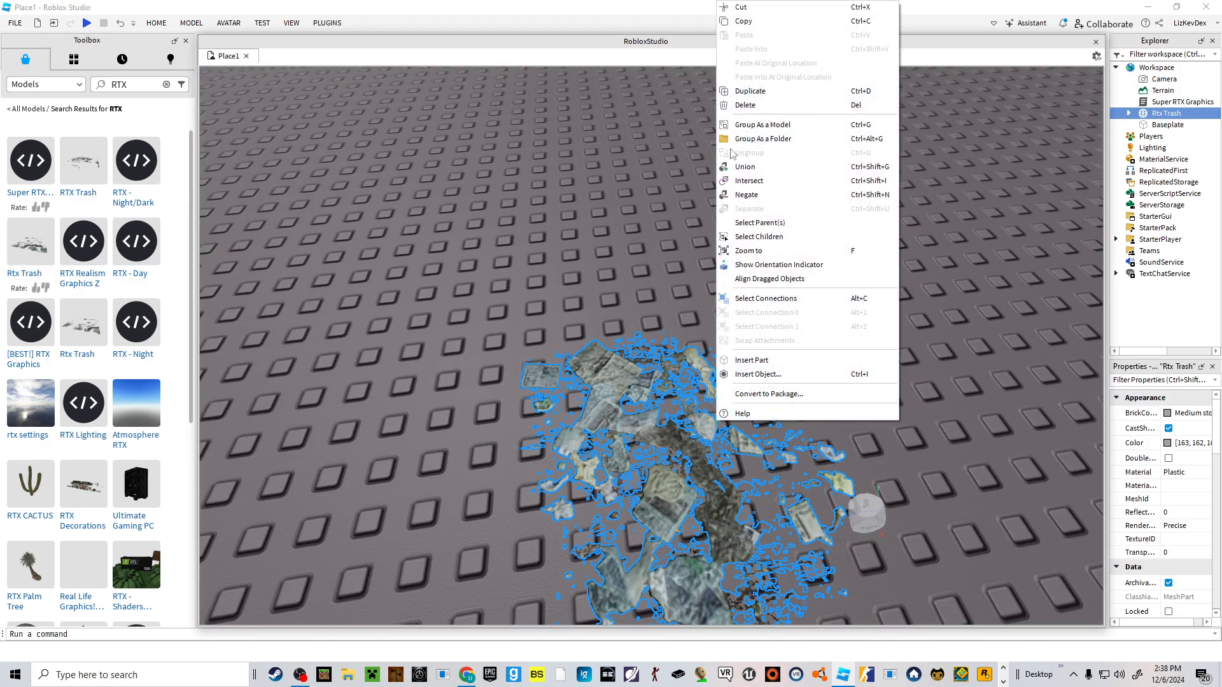
{"action": "left_click", "coordinate": [745, 105]}
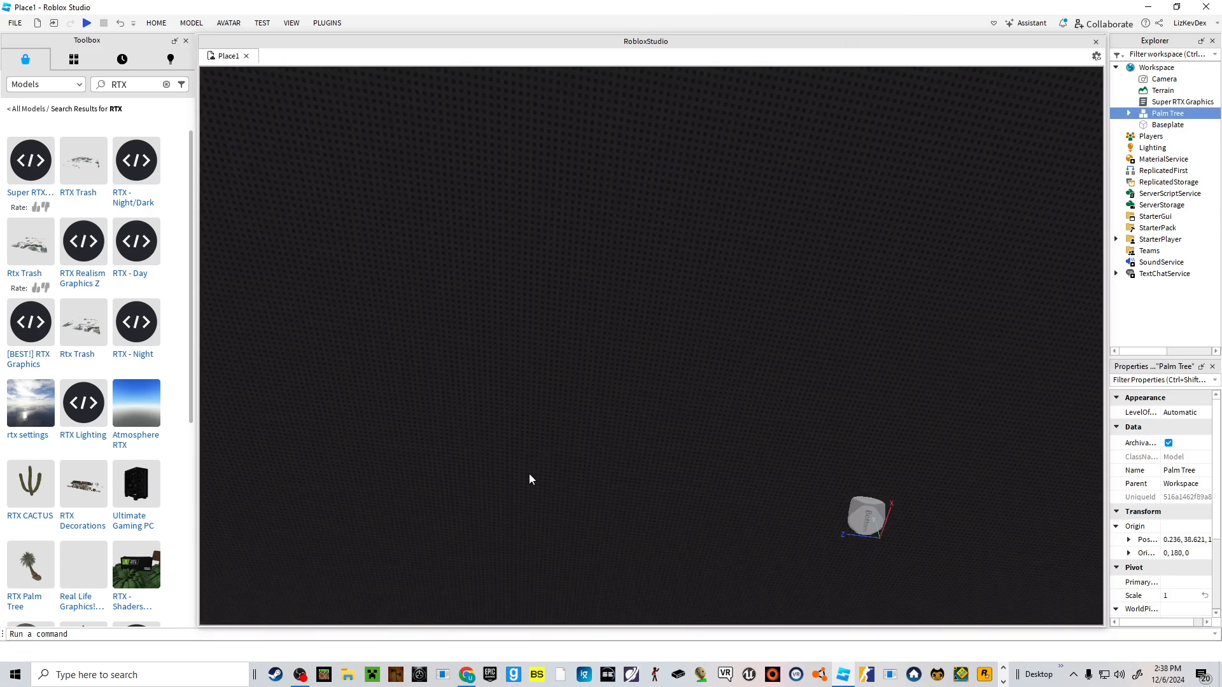
- Look over the inserted Palm Tree model in the viewport and delete it from the workspace
{"action": "right_click_drag", "start_coordinate": [646, 448], "coordinate": [641, 445]}
{"action": "key", "text": "w"}
{"action": "left_click", "coordinate": [730, 134]}
{"action": "right_click_drag", "start_coordinate": [703, 194], "coordinate": [703, 201]}
{"action": "key", "text": "w"}
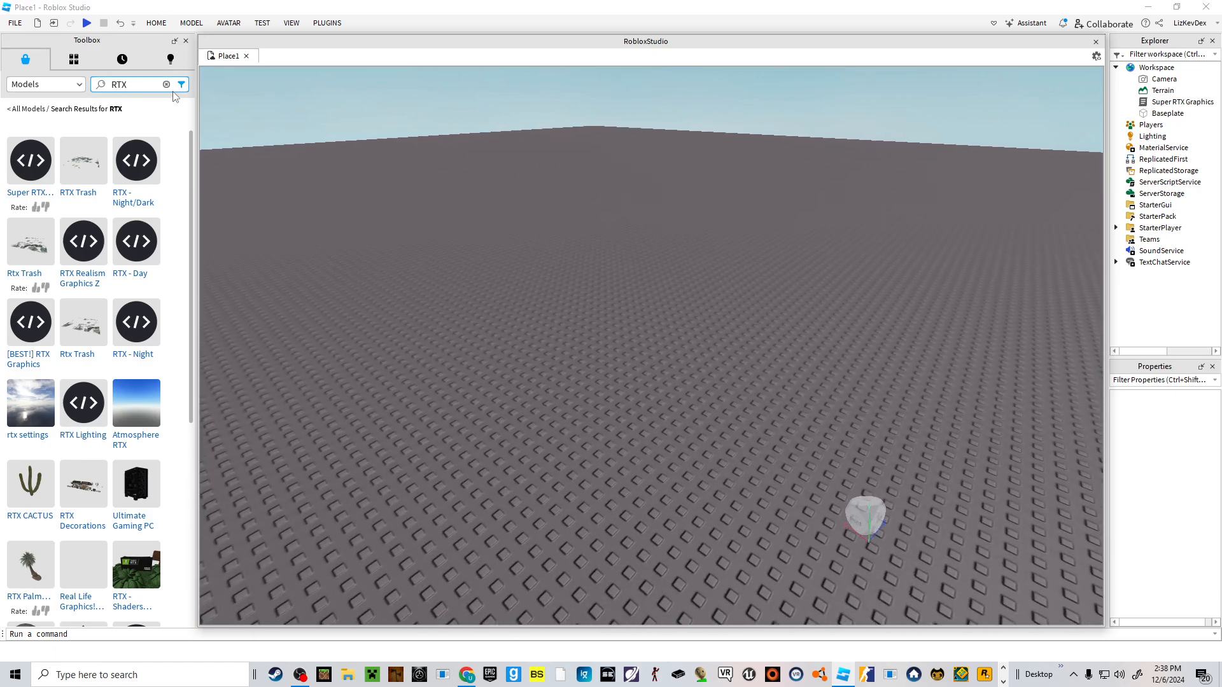
- Clear the RTX search and search the Toolbox models for "horror materials"
{"action": "left_click", "coordinate": [167, 87]}
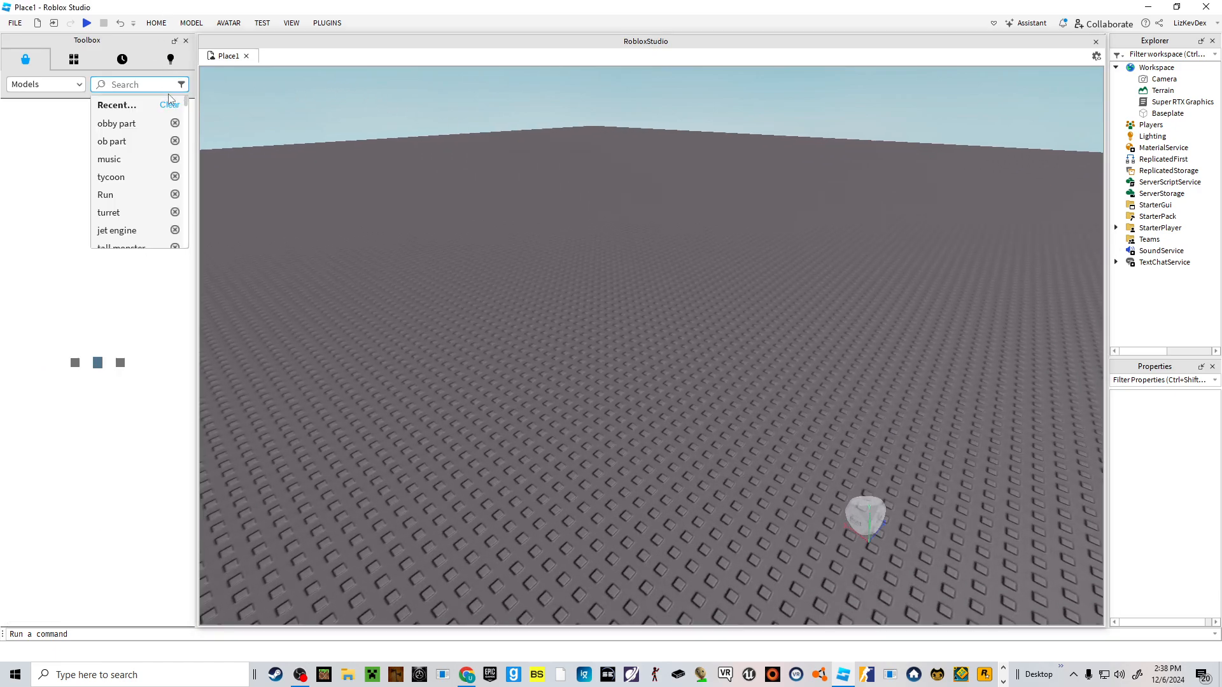
{"action": "type", "text": "horror mat"}
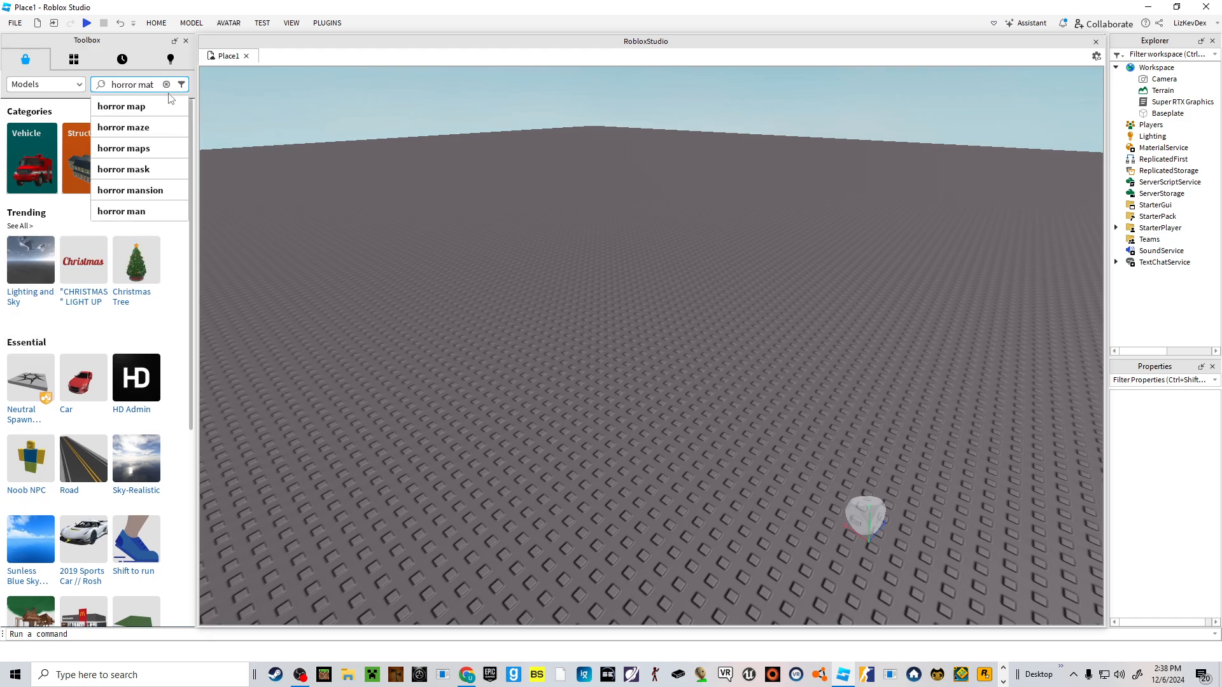
{"action": "type", "text": "in"}
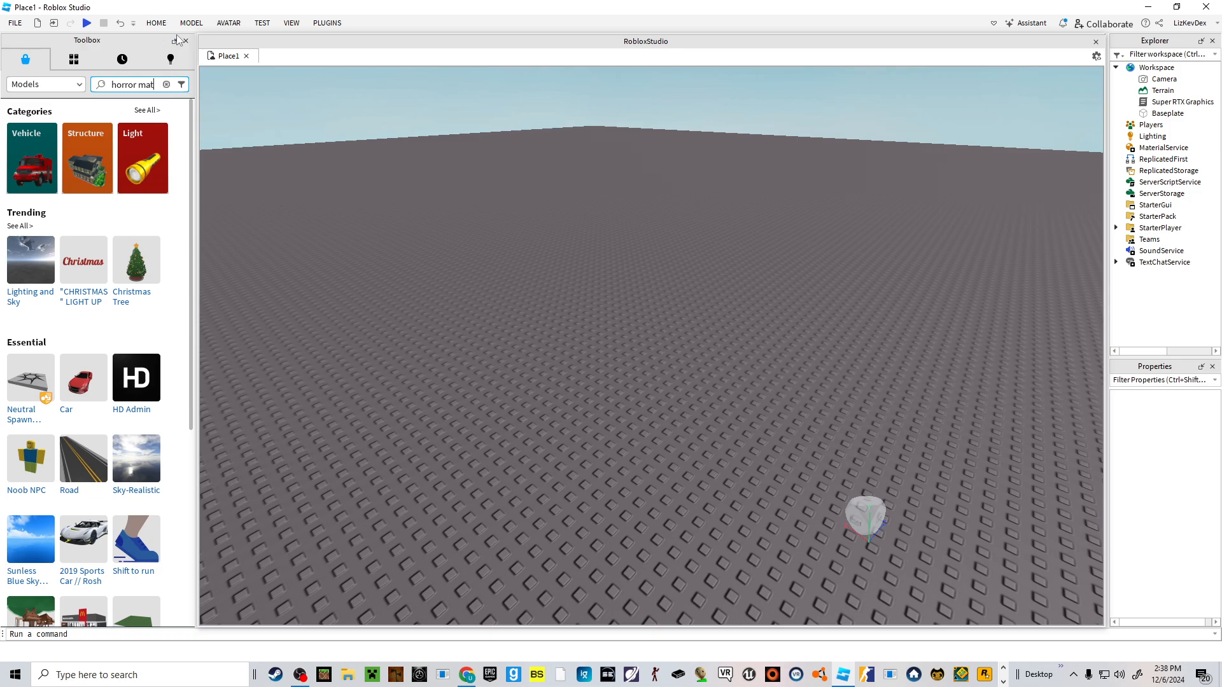
{"action": "left_click", "coordinate": [157, 25]}
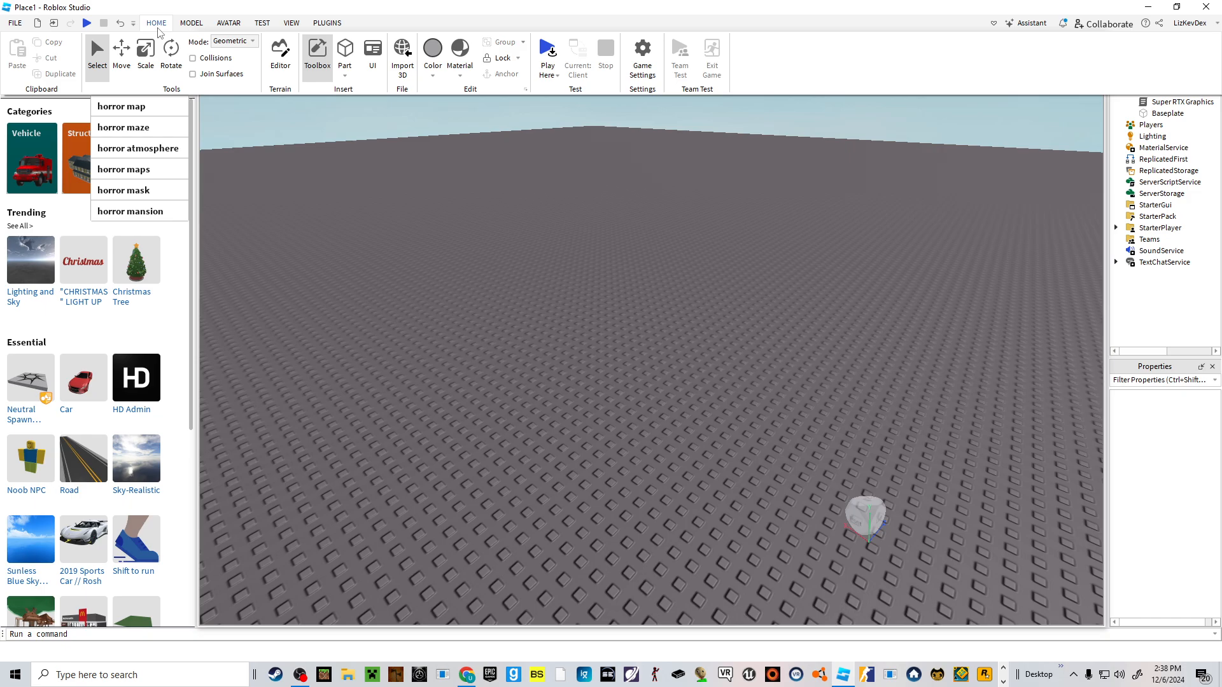
{"action": "left_click", "coordinate": [159, 86]}
{"action": "type", "text": "eria"}
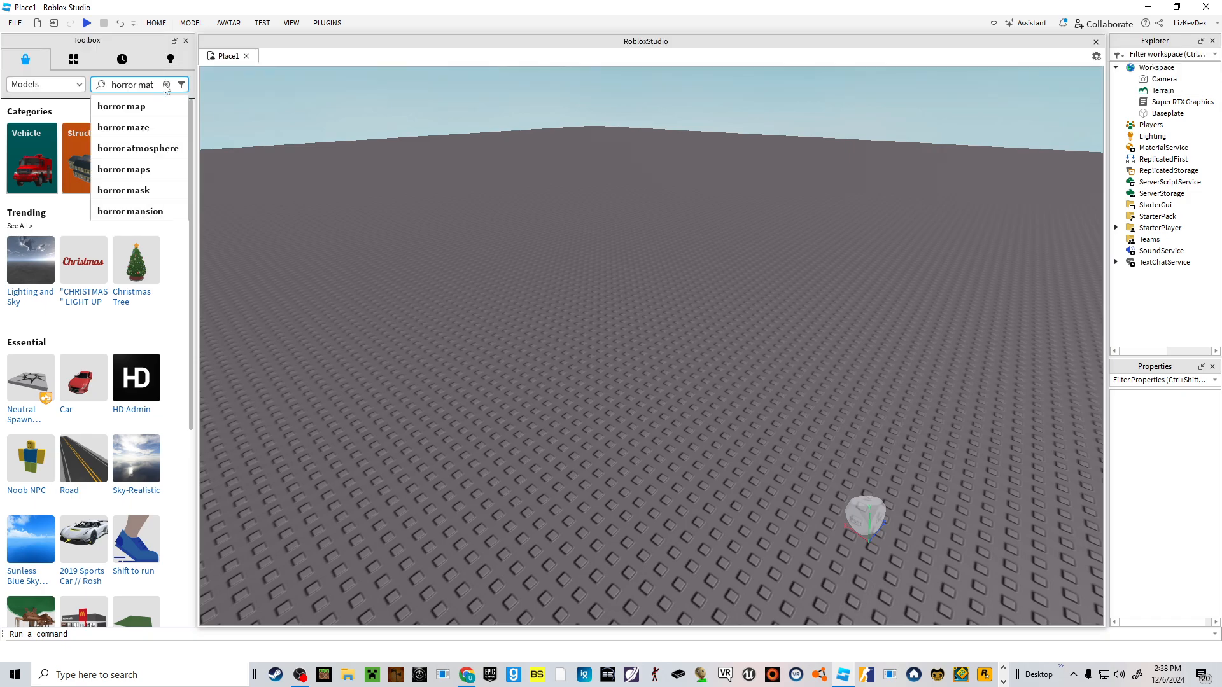
{"action": "type", "text": "ls"}
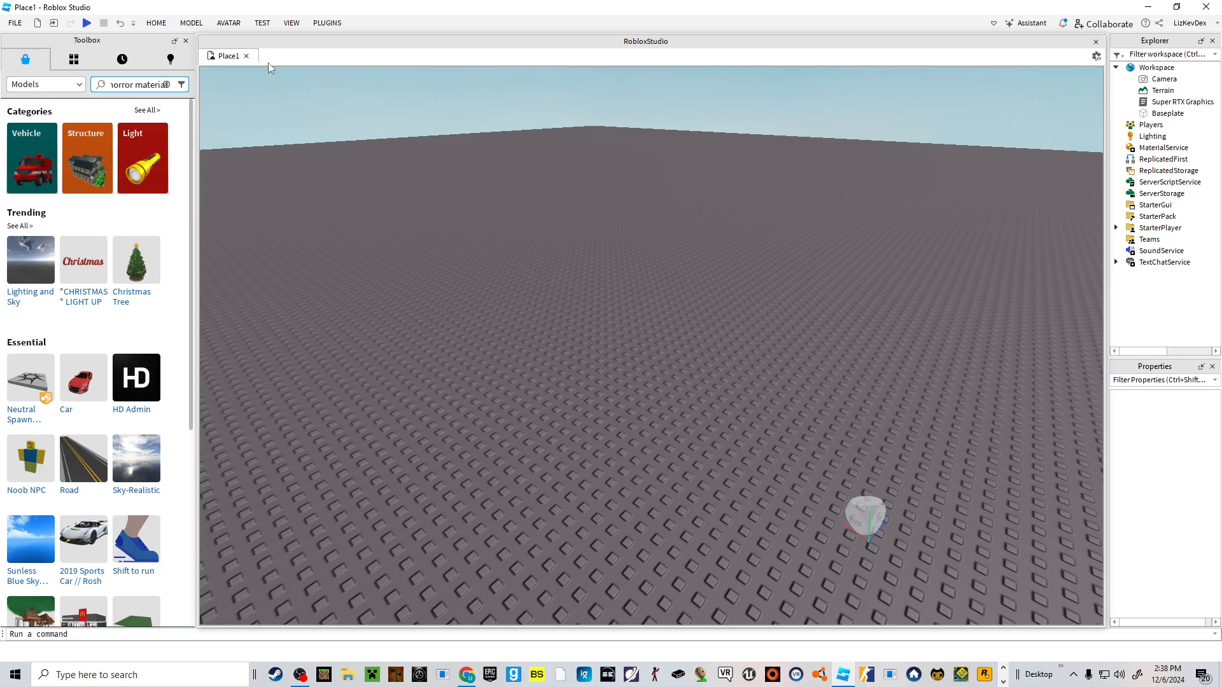
{"action": "key", "text": "Return"}
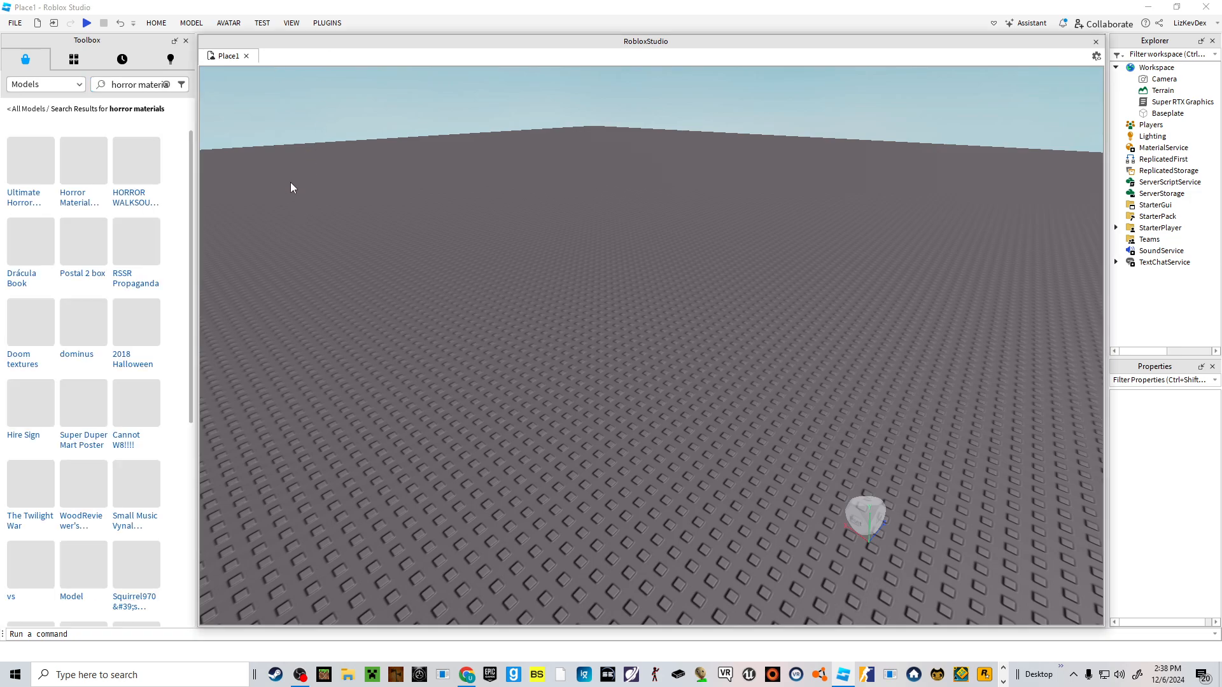
- Insert the Ultimate Horror Material Pack into the workspace
{"action": "key", "text": "q"}
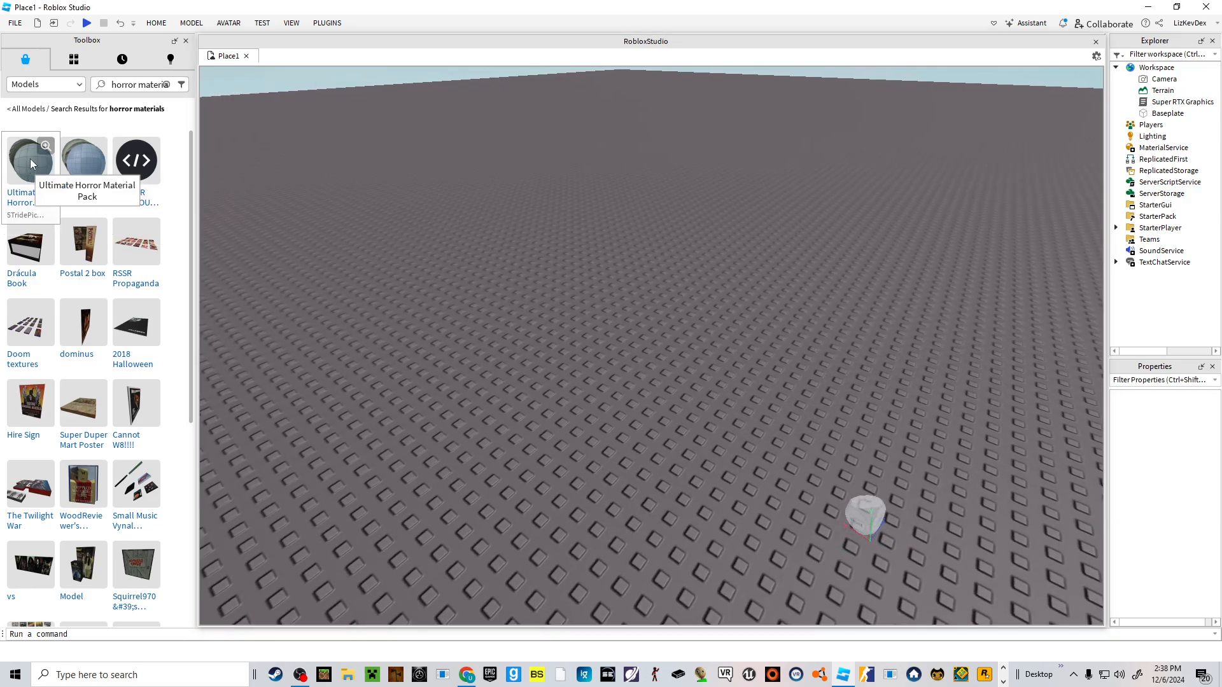
{"action": "left_click_drag", "start_coordinate": [30, 164], "coordinate": [355, 177]}
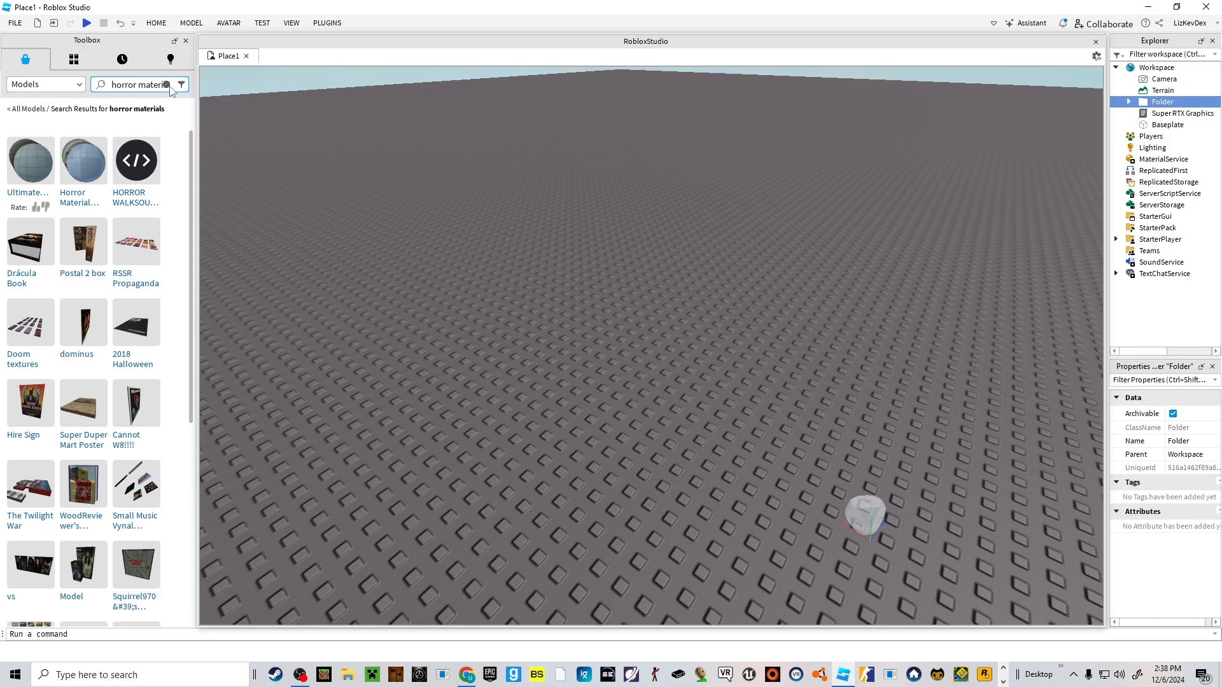
- Search the Toolbox models for "gray wall" and insert the first Gray Wall result
{"action": "left_click", "coordinate": [141, 87]}
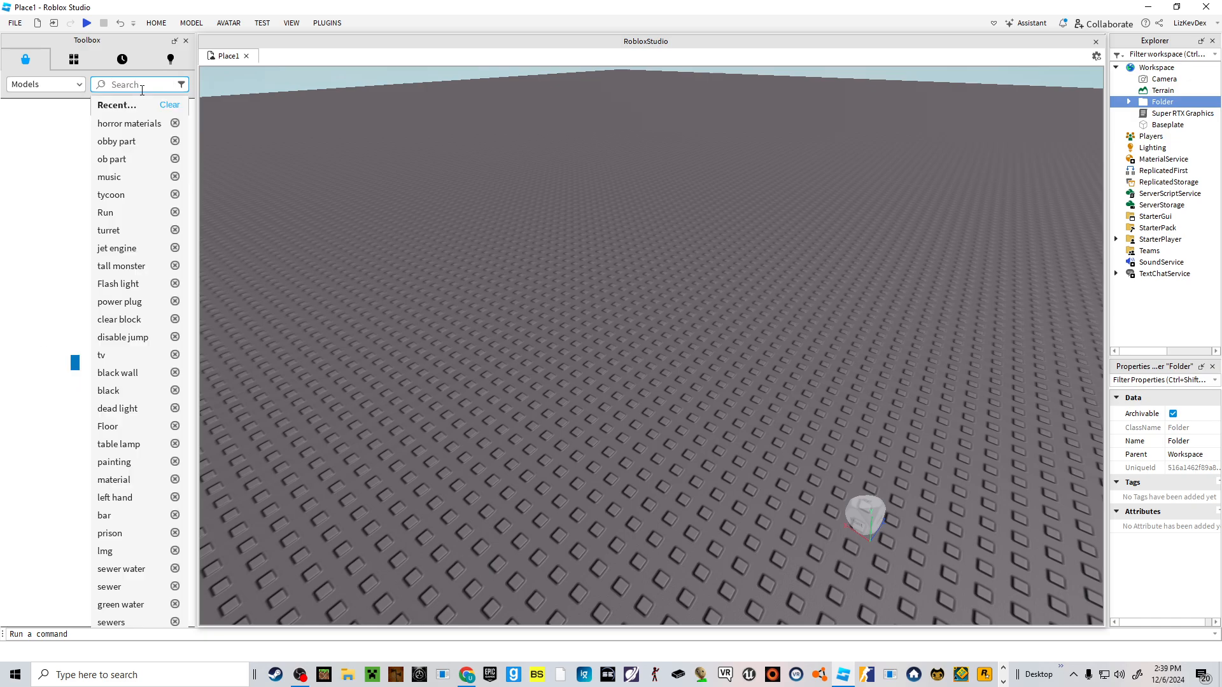
{"action": "type", "text": "gray wall"}
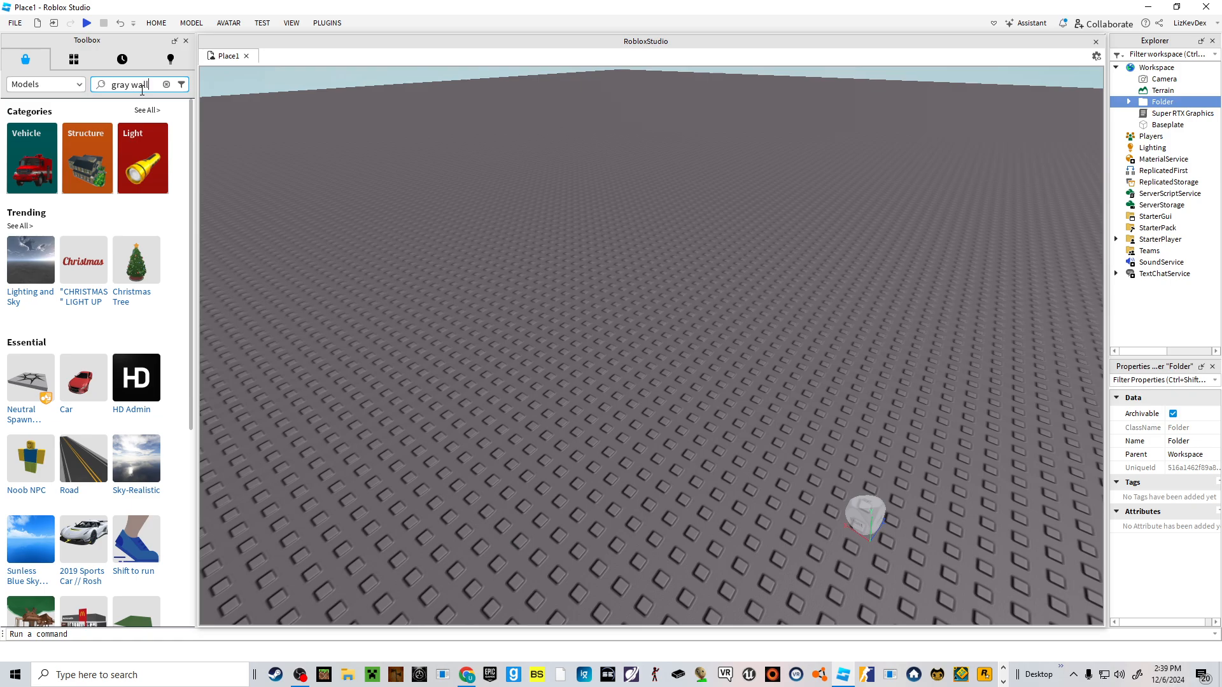
{"action": "key", "text": "Return"}
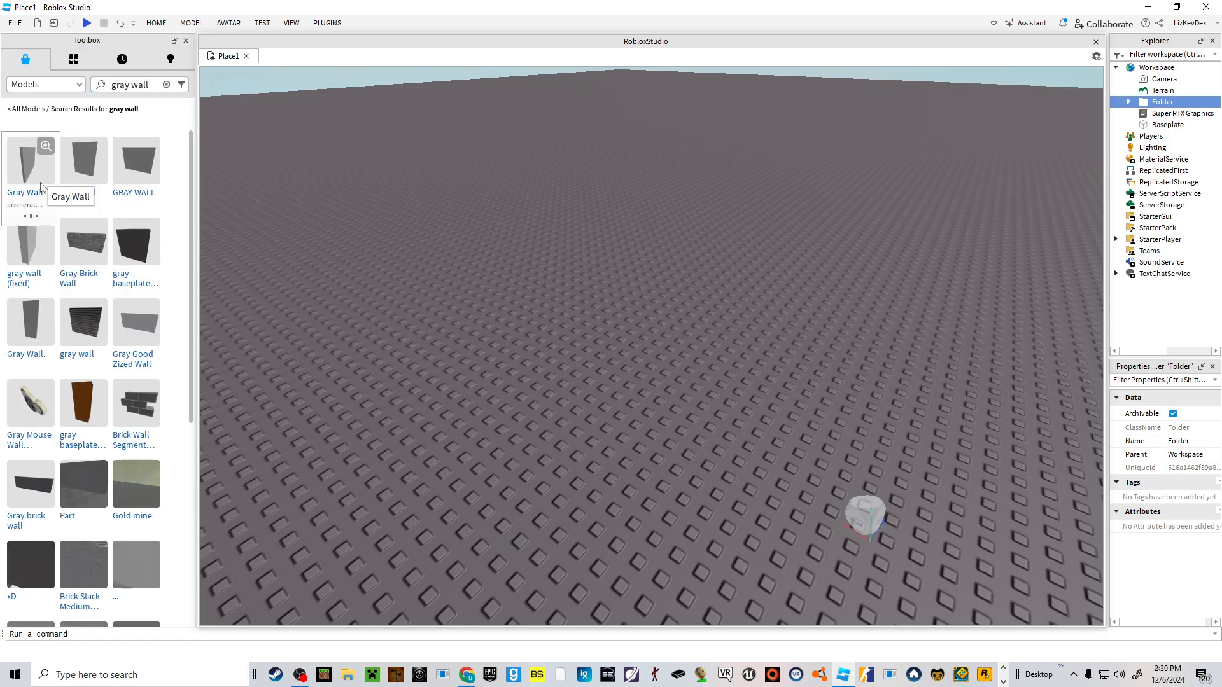
{"action": "left_click", "coordinate": [41, 187]}
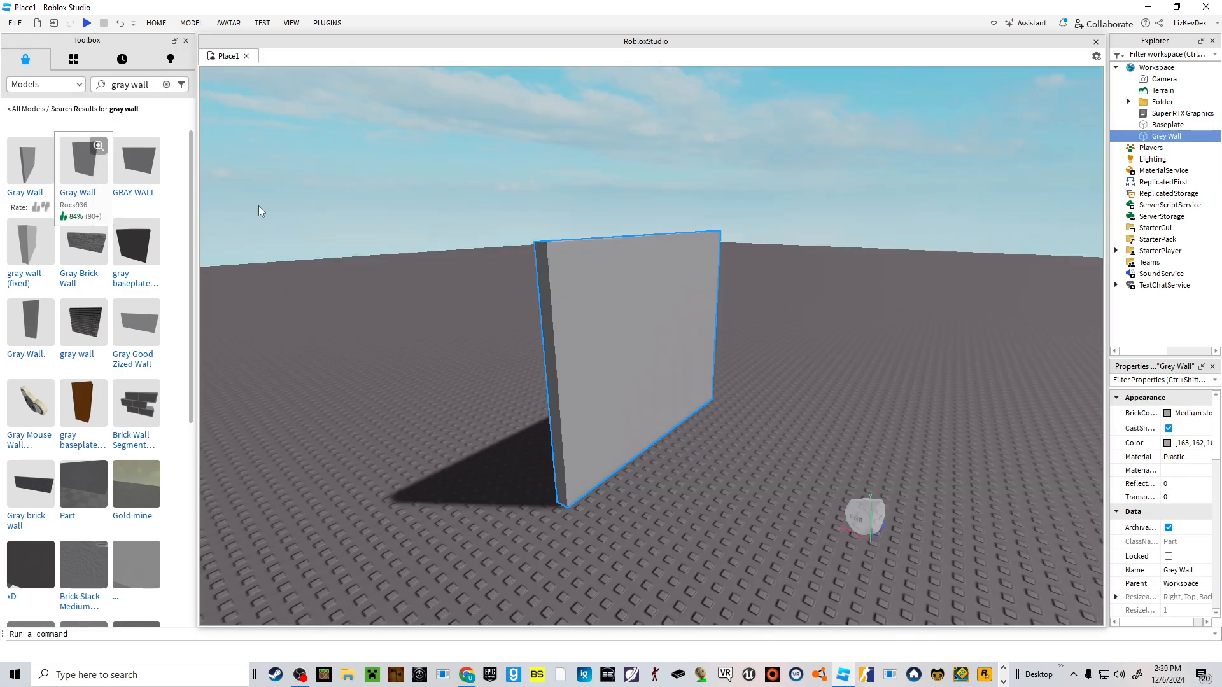
- Open the material choices for the inserted Grey Wall and try Basalt and Clay Roof Tiles on it
{"action": "right_click_drag", "start_coordinate": [646, 241], "coordinate": [648, 244]}
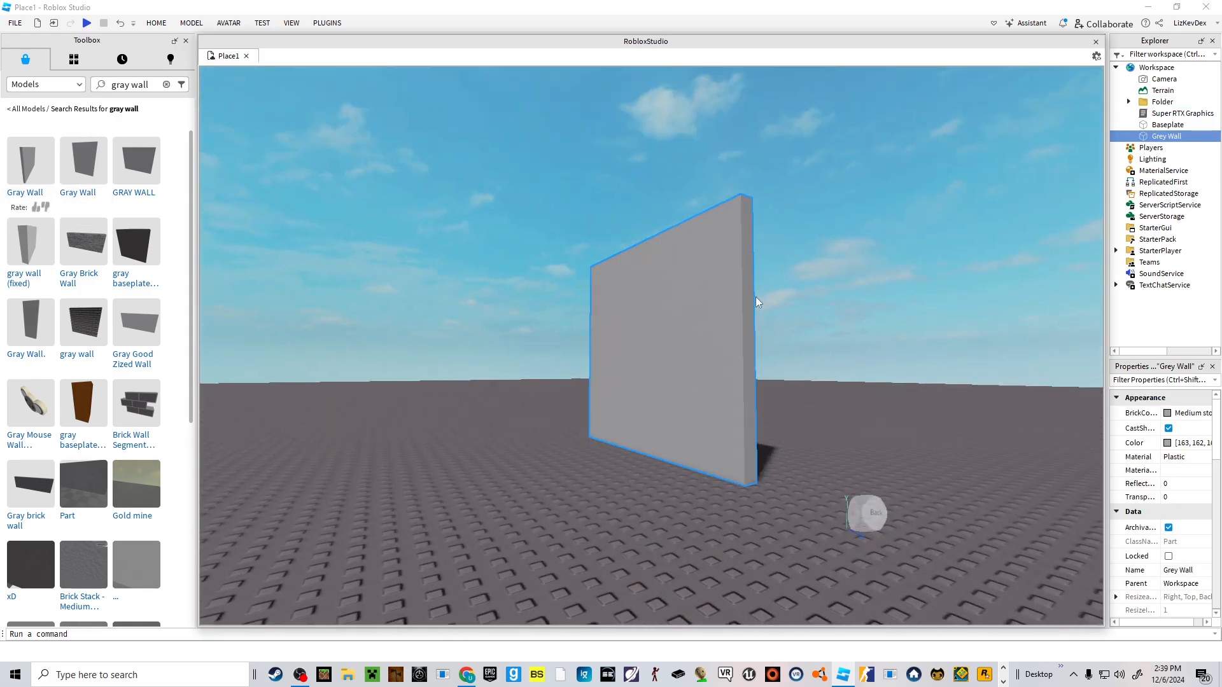
{"action": "right_click_drag", "start_coordinate": [434, 396], "coordinate": [434, 400]}
{"action": "right_click_drag", "start_coordinate": [418, 192], "coordinate": [418, 189]}
{"action": "left_click", "coordinate": [156, 22]}
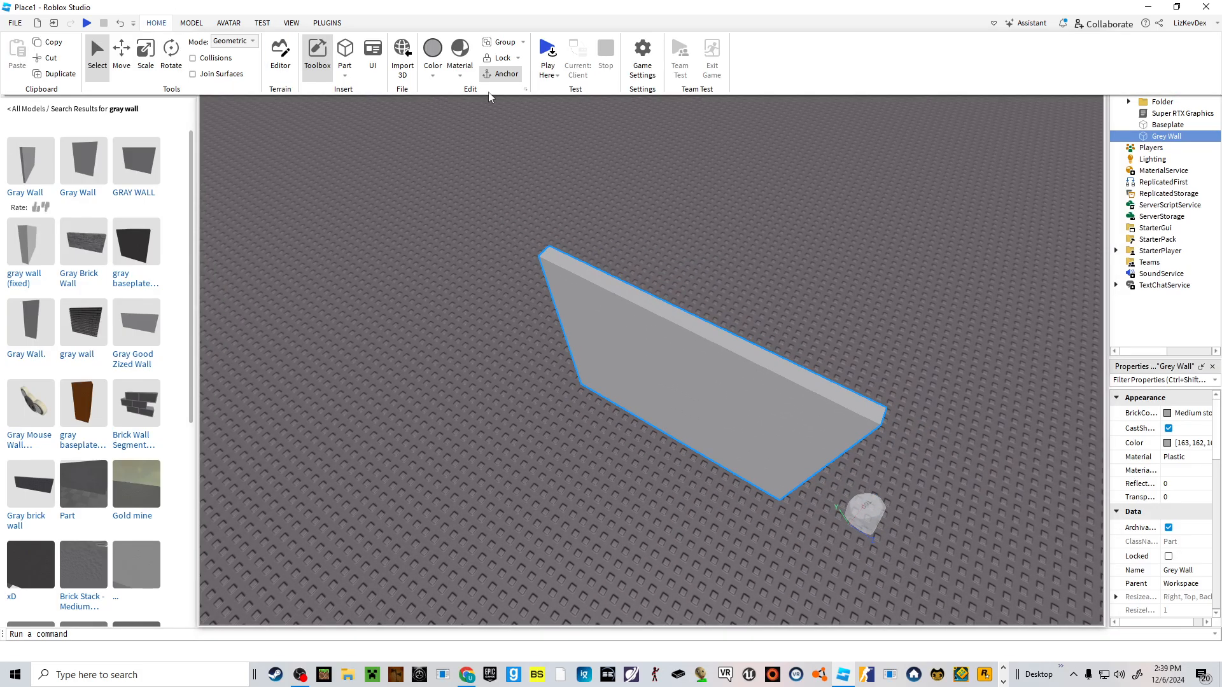
{"action": "left_click", "coordinate": [479, 50]}
{"action": "left_click", "coordinate": [533, 170]}
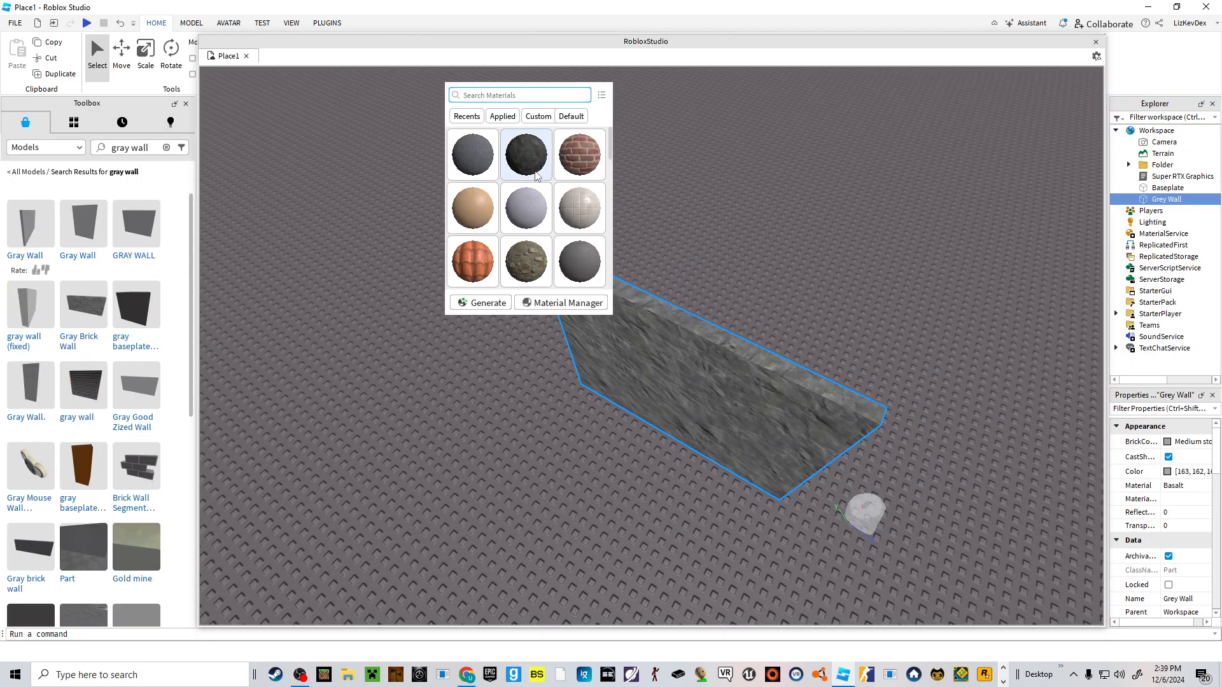
{"action": "left_click", "coordinate": [473, 262]}
{"action": "scroll", "coordinate": [471, 267], "scroll_direction": "down", "scroll_amount": 3}
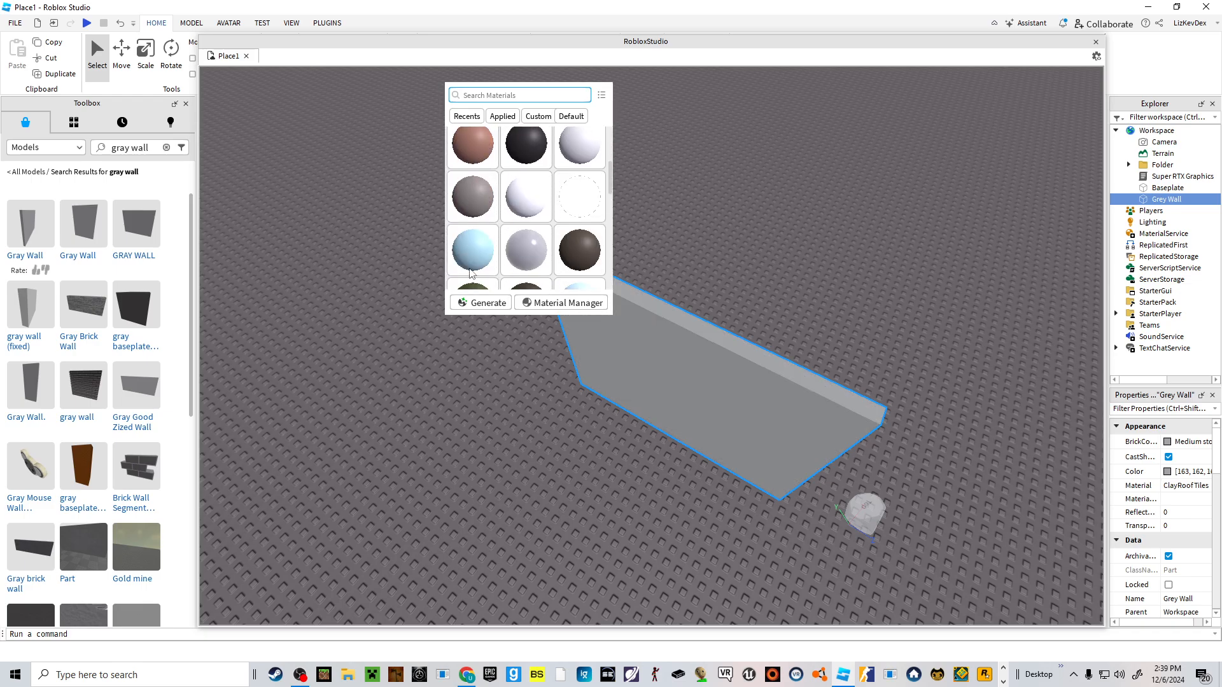
{"action": "left_click", "coordinate": [576, 236]}
{"action": "scroll", "coordinate": [577, 239], "scroll_direction": "up", "scroll_amount": 6}
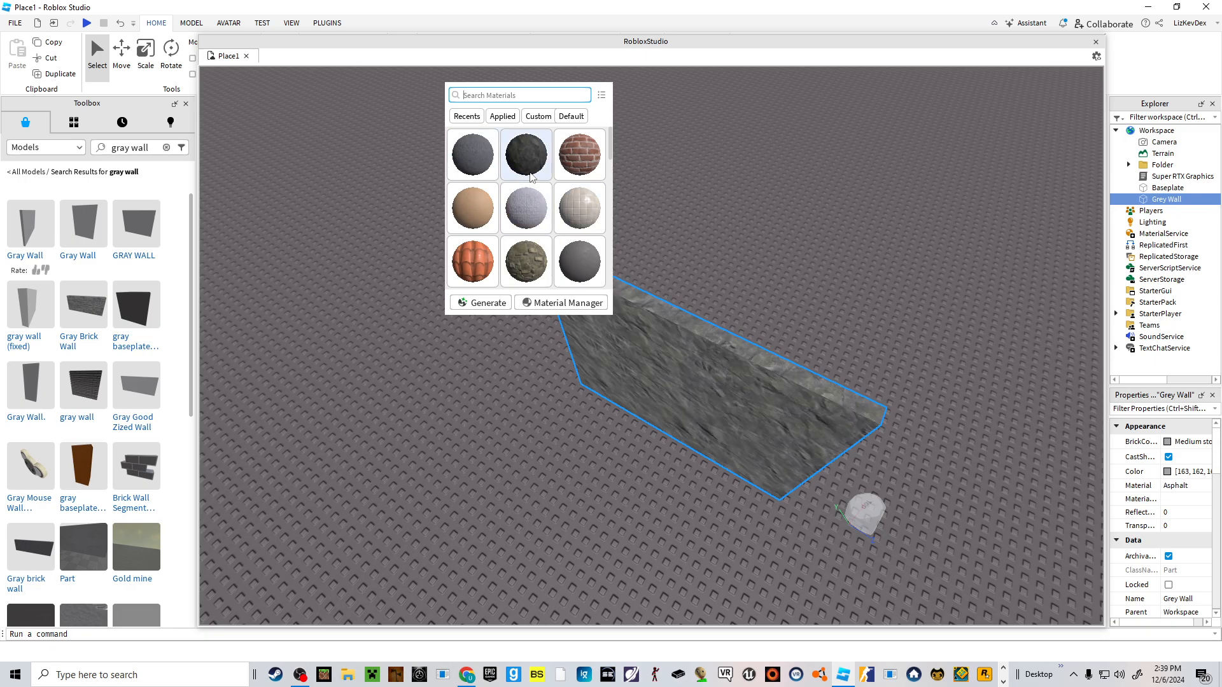
- Try the Pebble, Roof Shingles, Sandstone, Rock and Leafy Grass materials on the Grey Wall
{"action": "scroll", "coordinate": [547, 191], "scroll_direction": "down", "scroll_amount": 3}
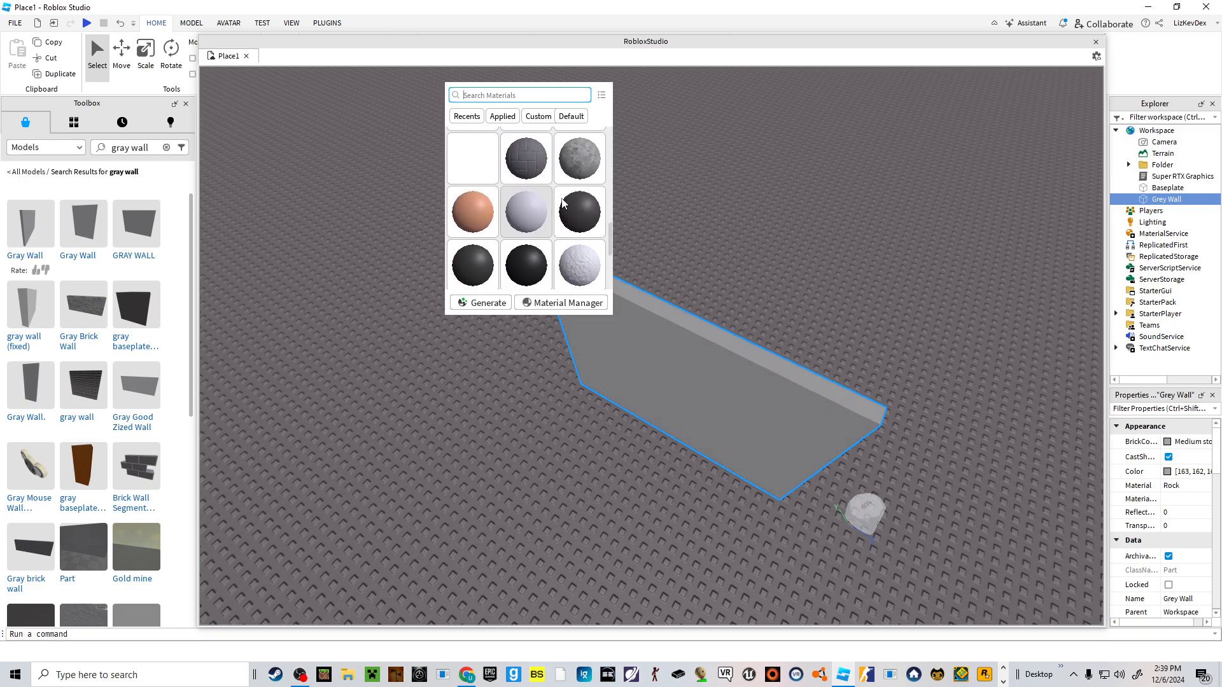
{"action": "left_click", "coordinate": [573, 168]}
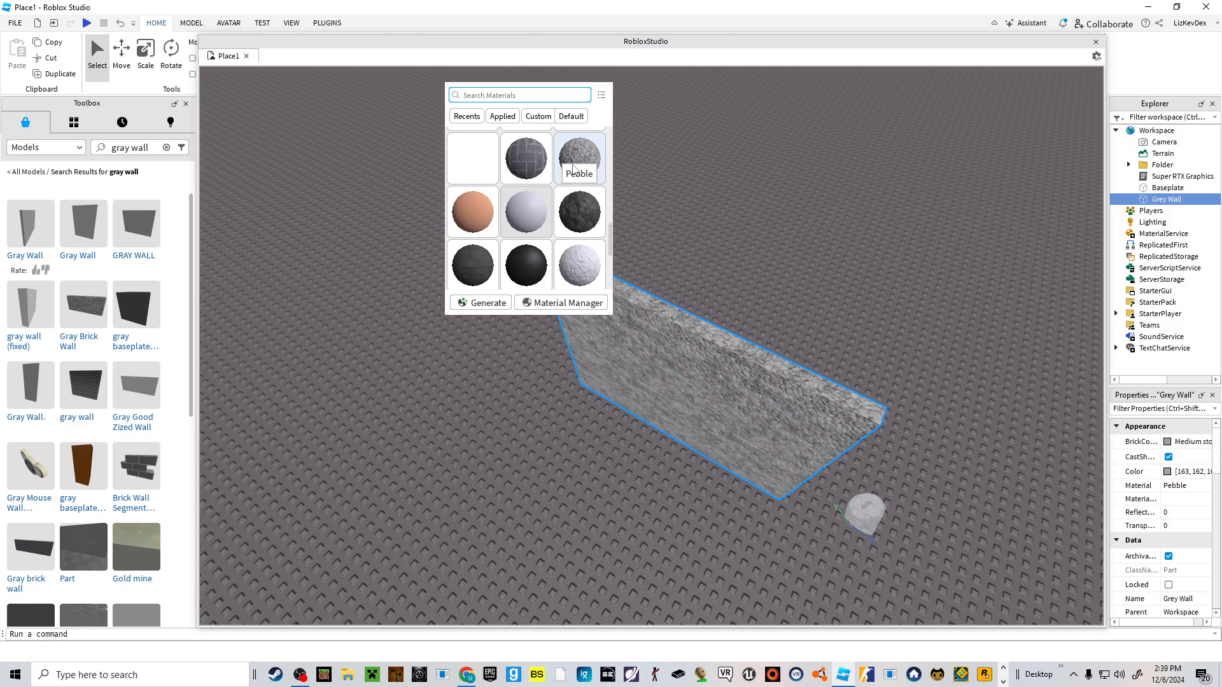
{"action": "left_click", "coordinate": [489, 279]}
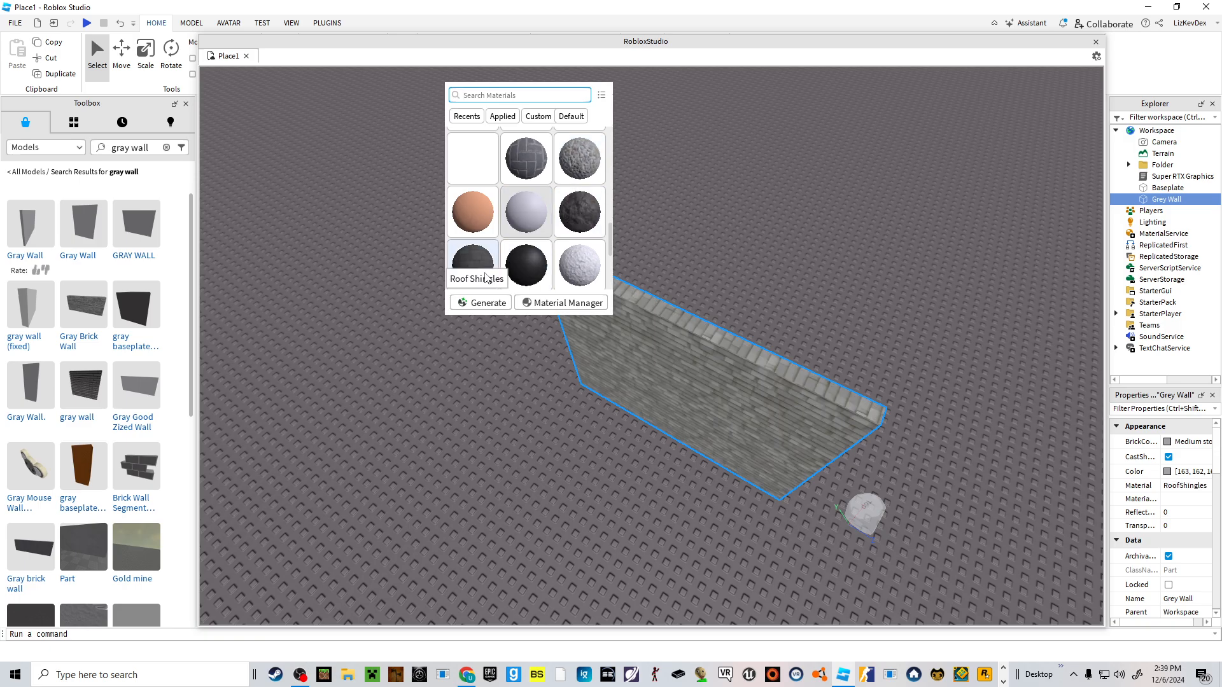
{"action": "scroll", "coordinate": [486, 273], "scroll_direction": "down", "scroll_amount": 3}
{"action": "left_click", "coordinate": [536, 155]}
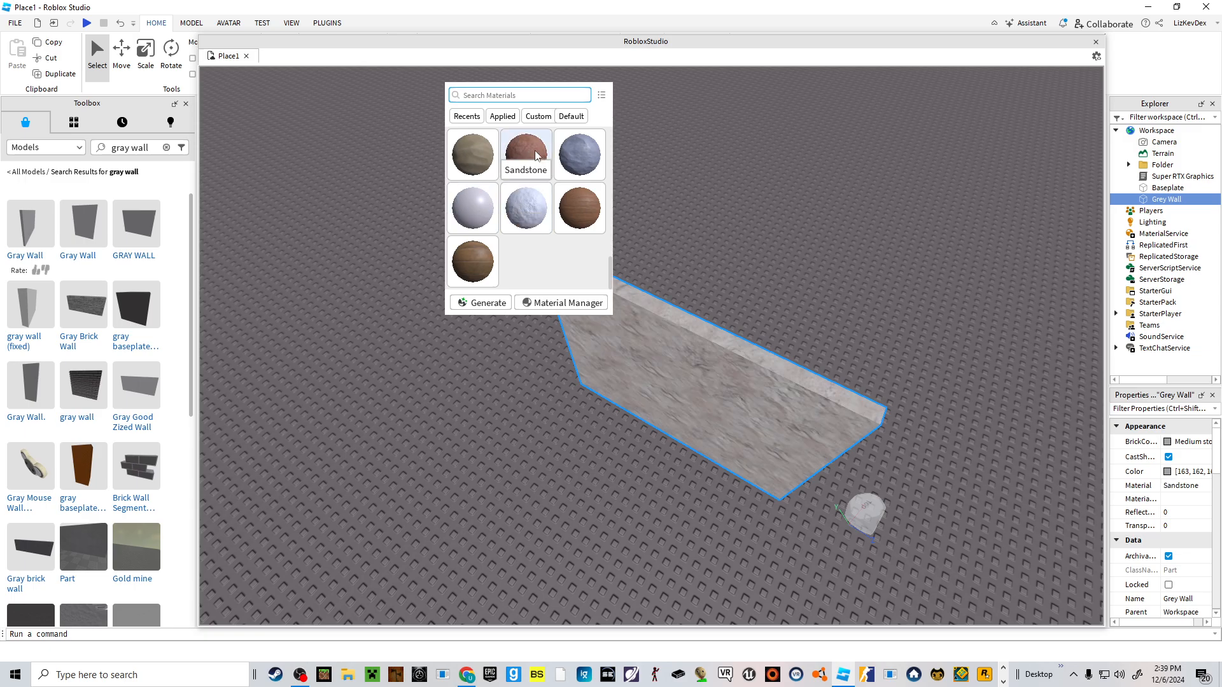
{"action": "scroll", "coordinate": [587, 153], "scroll_direction": "up", "scroll_amount": 5}
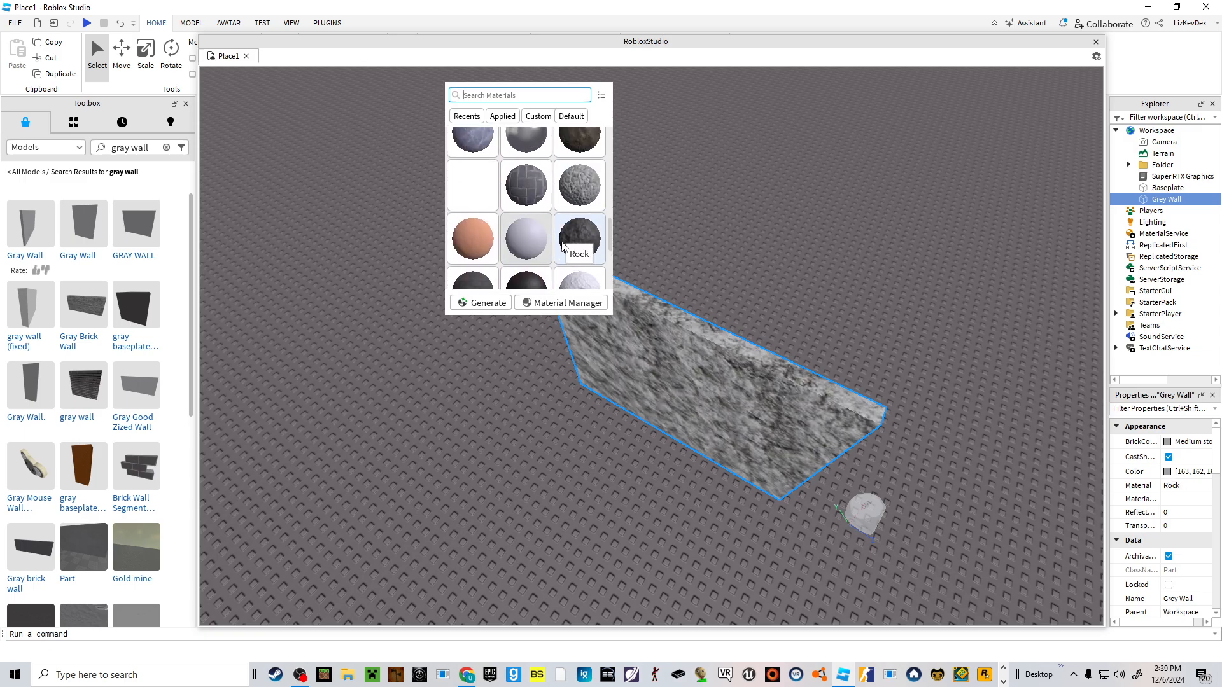
{"action": "scroll", "coordinate": [577, 190], "scroll_direction": "up", "scroll_amount": 2}
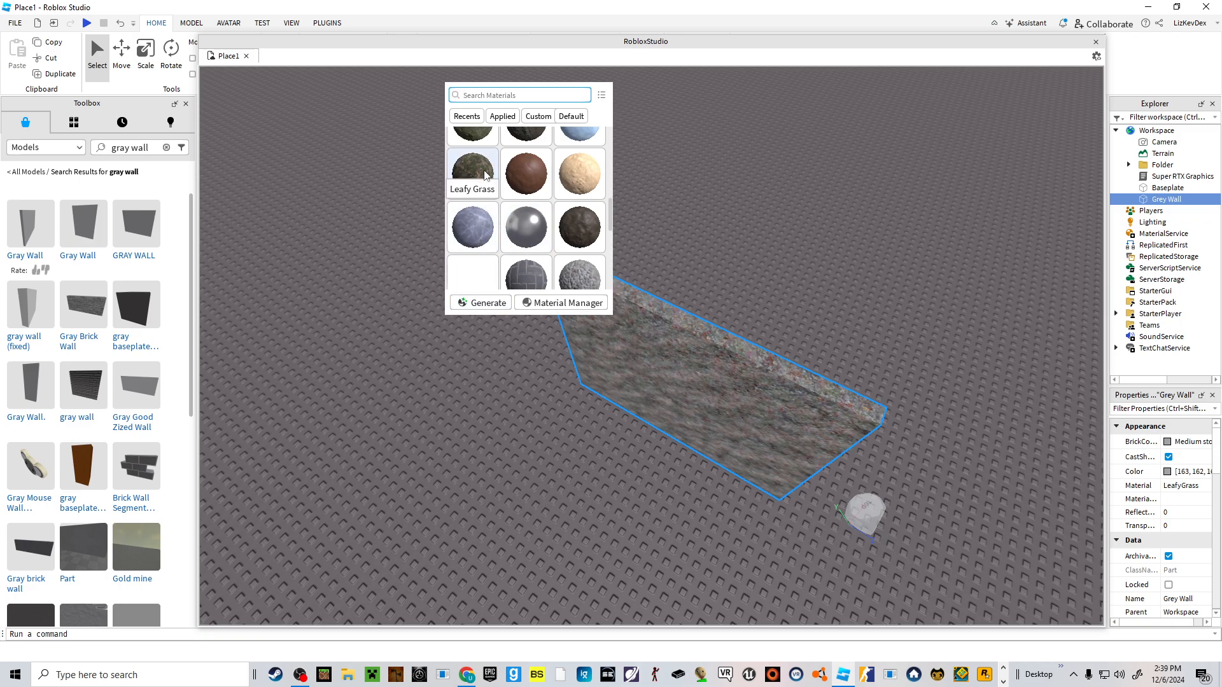
- Set the Grey Wall's material to Roof Shingles and inspect the surface up close
{"action": "scroll", "coordinate": [493, 191], "scroll_direction": "down", "scroll_amount": 3}
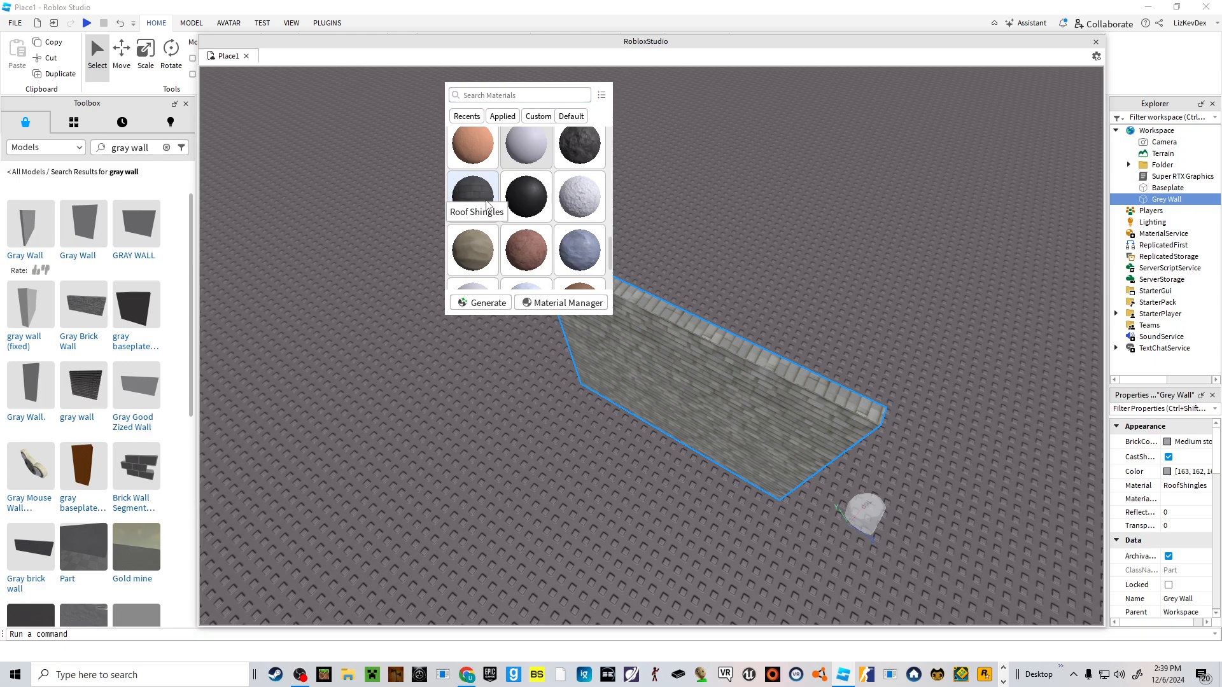
{"action": "left_click", "coordinate": [486, 201]}
{"action": "left_click", "coordinate": [672, 150]}
{"action": "right_click_drag", "start_coordinate": [670, 149], "coordinate": [716, 160]}
{"action": "key", "text": "w"}
{"action": "right_click_drag", "start_coordinate": [731, 444], "coordinate": [722, 448]}
{"action": "key", "text": "w"}
{"action": "key", "text": "s"}
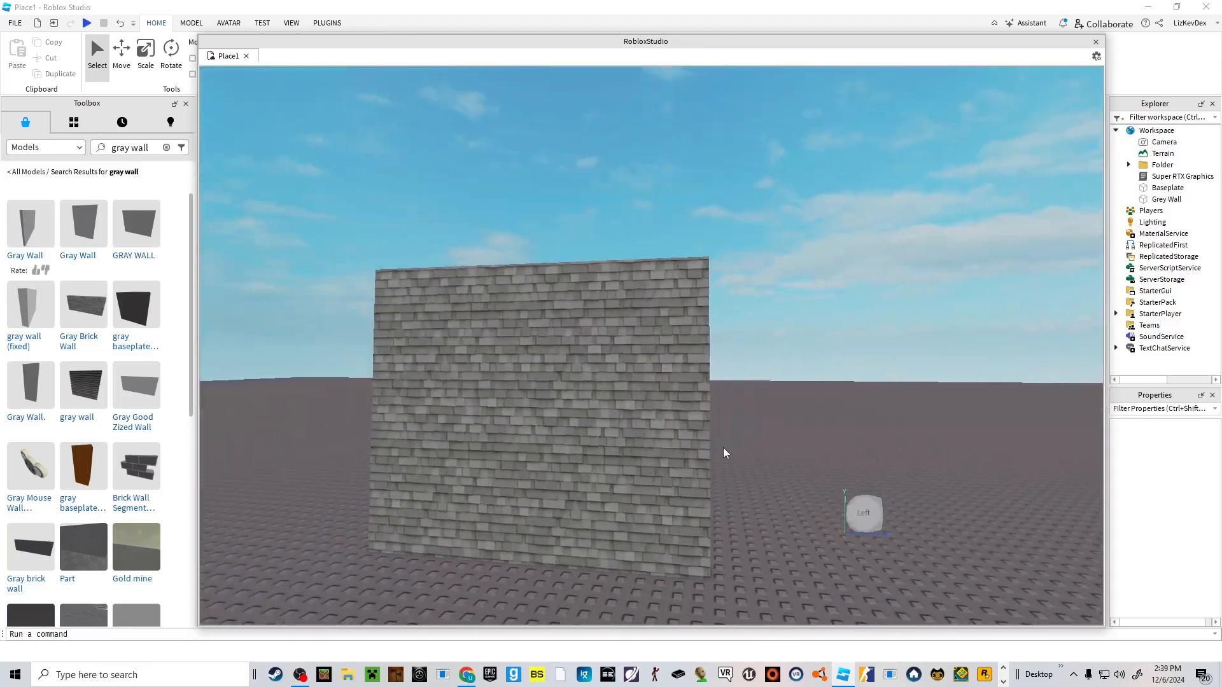
- Duplicate the shingled wall and place the copy apart from the original, closer to the camera
{"action": "left_click", "coordinate": [671, 422]}
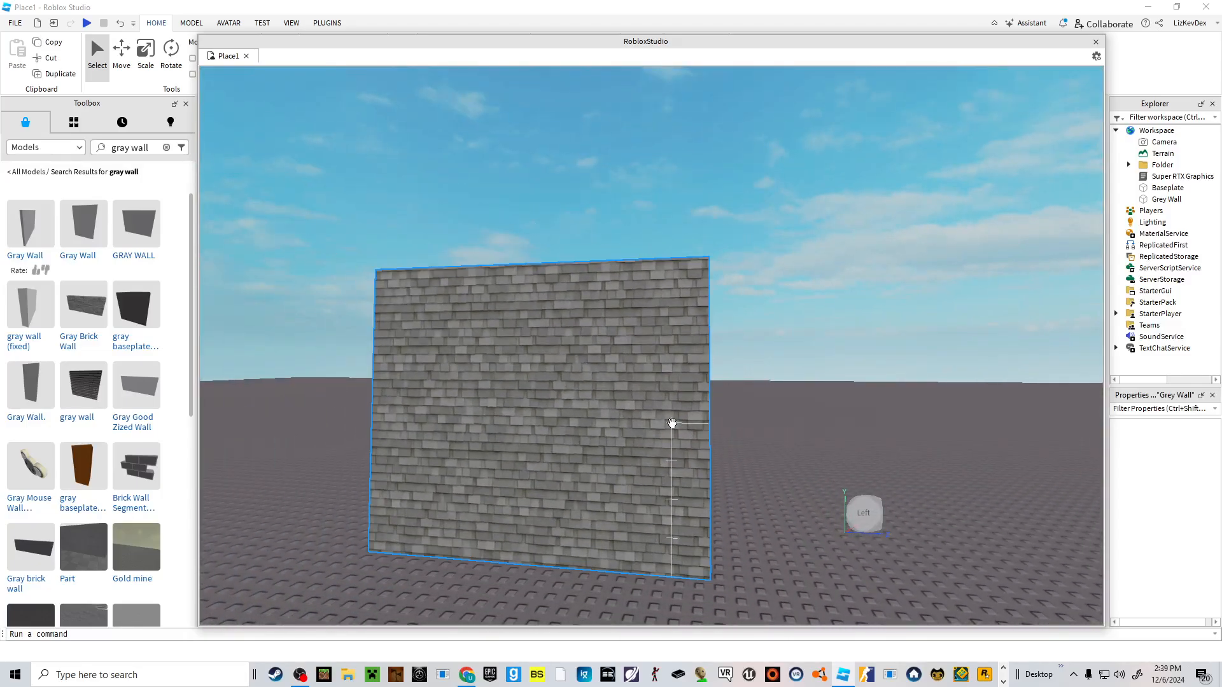
{"action": "left_click", "coordinate": [341, 182]}
{"action": "right_click_drag", "start_coordinate": [341, 182], "coordinate": [338, 189]}
{"action": "key", "text": "s"}
{"action": "left_click", "coordinate": [597, 199]}
{"action": "key", "text": "f"}
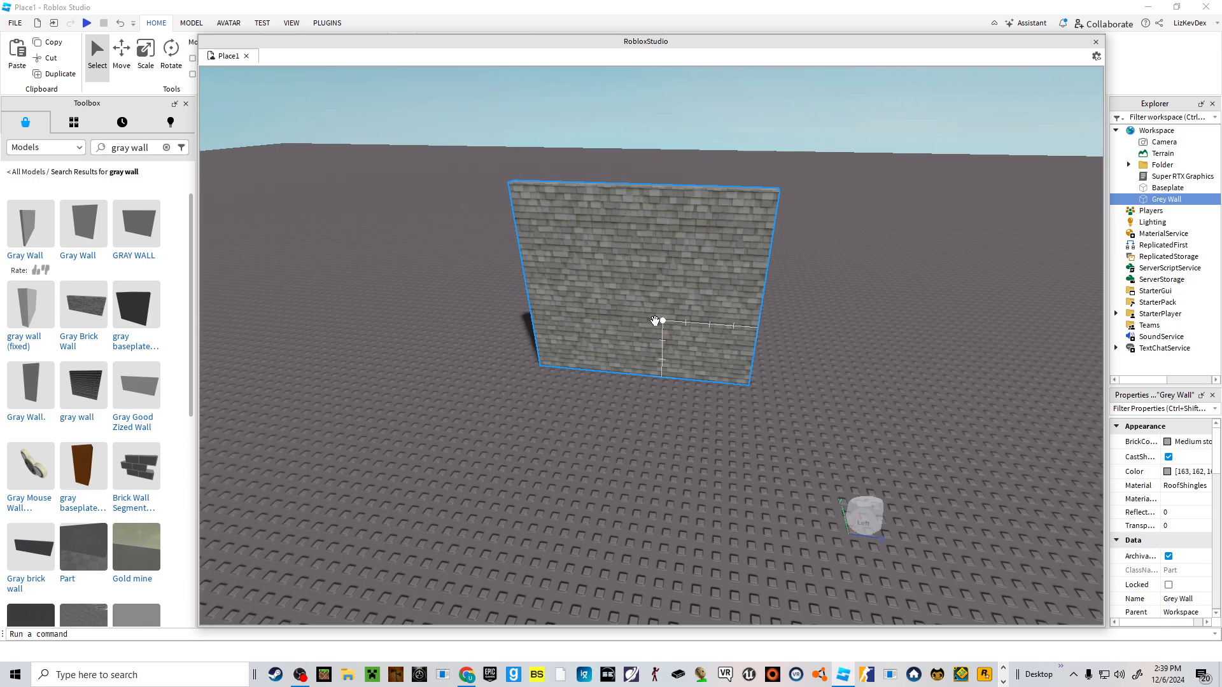
{"action": "key", "text": "ctrl+d"}
{"action": "key", "text": "f"}
{"action": "left_click_drag", "start_coordinate": [740, 377], "coordinate": [792, 490]}
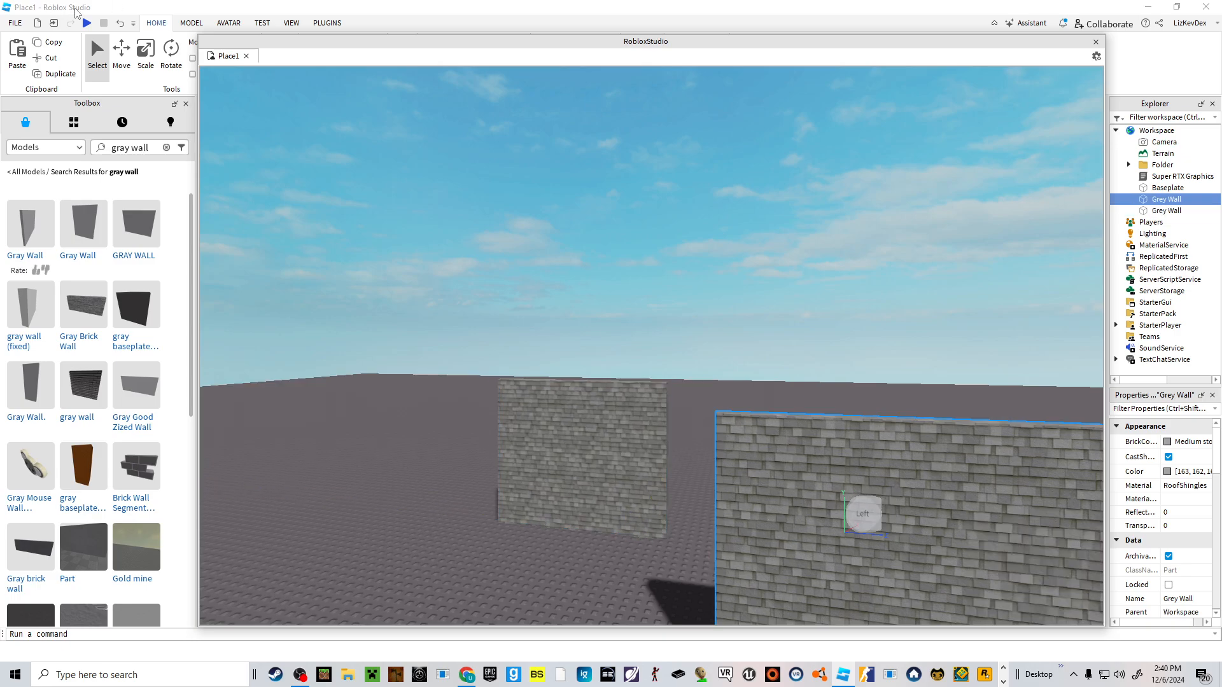
- Lengthen the duplicated wall horizontally with the Scale tool
{"action": "left_click", "coordinate": [145, 51]}
{"action": "right_click_drag", "start_coordinate": [643, 350], "coordinate": [698, 395]}
{"action": "left_click_drag", "start_coordinate": [693, 425], "coordinate": [517, 321]}
{"action": "right_click_drag", "start_coordinate": [639, 161], "coordinate": [690, 176]}
{"action": "key", "text": "a"}
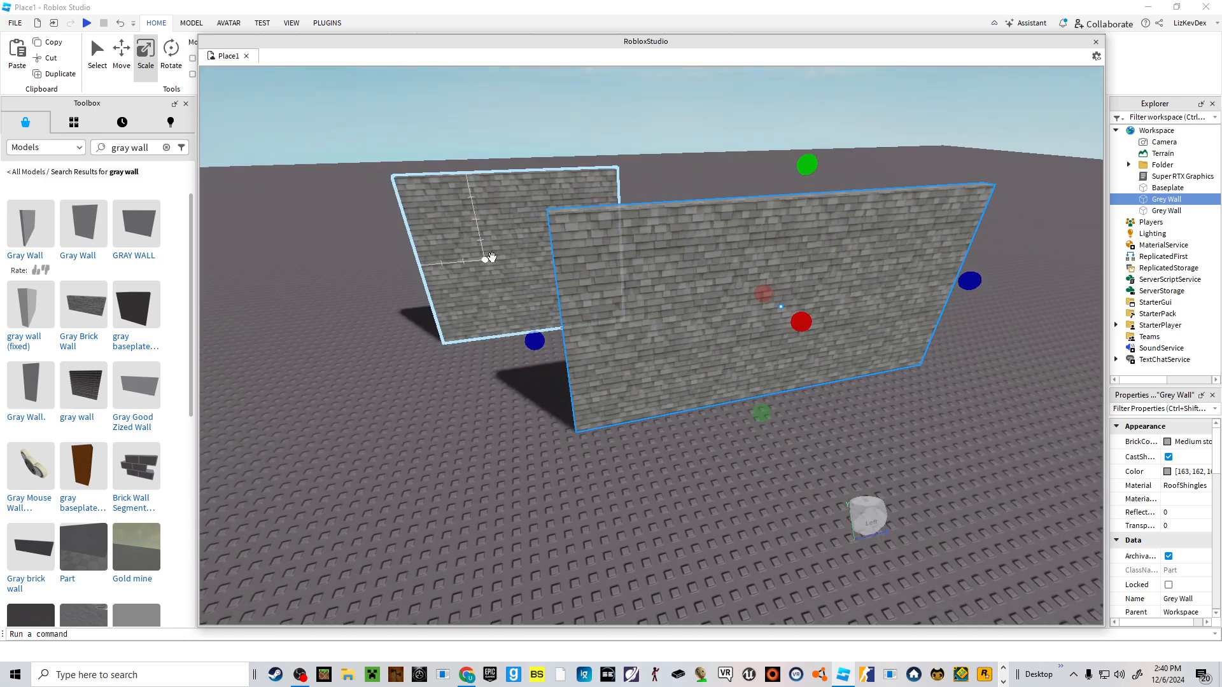
- Move the shorter original wall to the near side of the lengthened wall
{"action": "key", "text": "s"}
{"action": "left_click_drag", "start_coordinate": [491, 259], "coordinate": [772, 534]}
{"action": "right_click_drag", "start_coordinate": [730, 471], "coordinate": [772, 534]}
{"action": "left_click_drag", "start_coordinate": [772, 534], "coordinate": [727, 505]}
{"action": "key", "text": "d"}
{"action": "right_click_drag", "start_coordinate": [728, 506], "coordinate": [674, 487]}
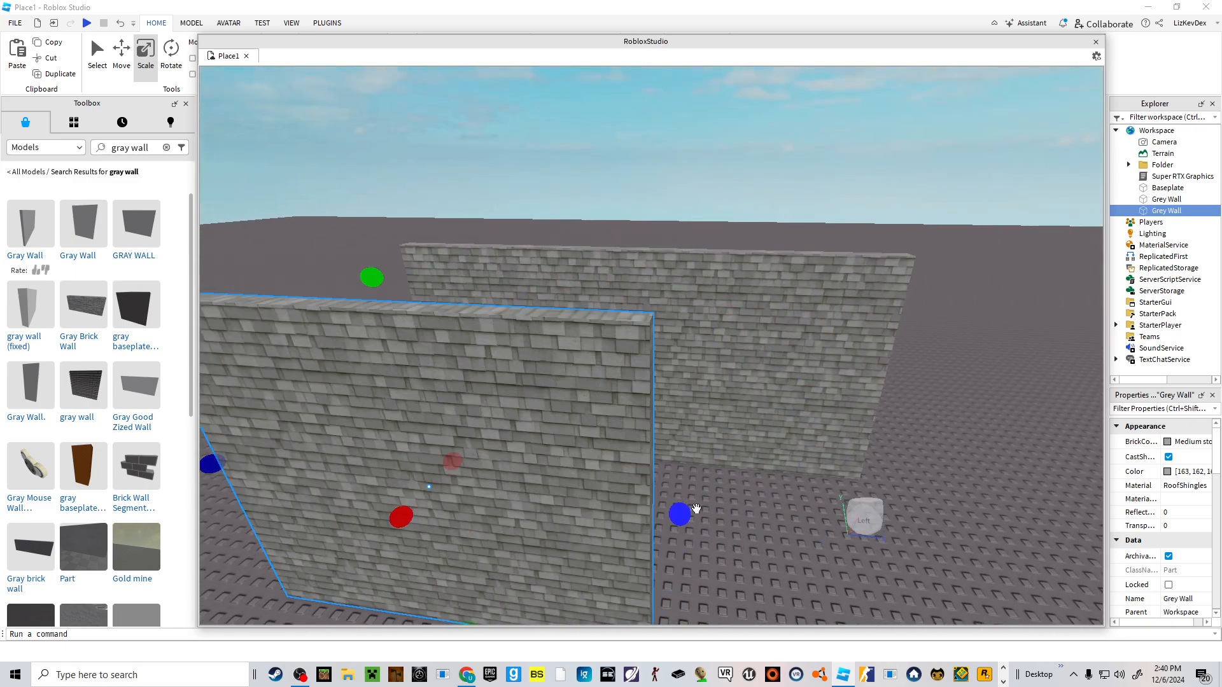
- Lengthen the original wall horizontally to roughly match the other wall
{"action": "left_click_drag", "start_coordinate": [680, 514], "coordinate": [688, 522]}
{"action": "key", "text": "s"}
{"action": "left_click_drag", "start_coordinate": [701, 520], "coordinate": [769, 500]}
- Reposition the near wall parallel to the other with a corridor-wide gap between them, then deselect it
{"action": "right_click_drag", "start_coordinate": [769, 501], "coordinate": [770, 502]}
{"action": "key", "text": "d"}
{"action": "key", "text": "w"}
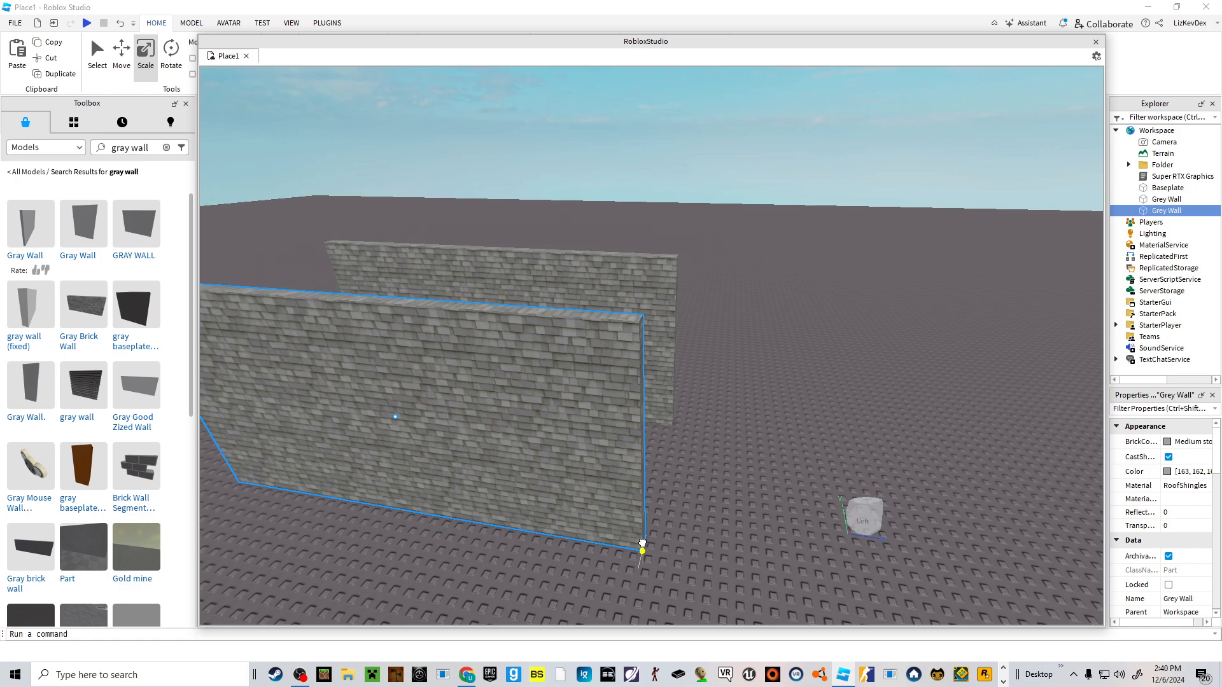
{"action": "left_click_drag", "start_coordinate": [642, 542], "coordinate": [643, 540]}
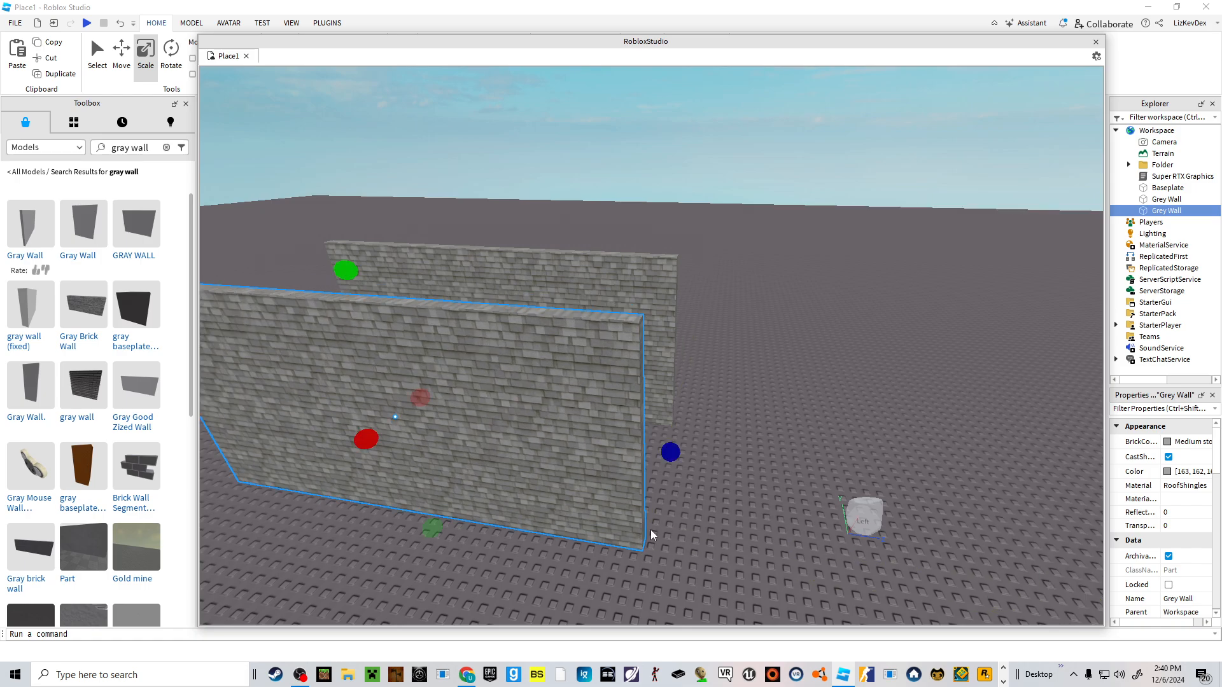
{"action": "key", "text": "s"}
{"action": "left_click", "coordinate": [771, 94]}
{"action": "right_click_drag", "start_coordinate": [771, 94], "coordinate": [800, 108]}
{"action": "key", "text": "s"}
{"action": "key", "text": "a"}
- Search the Toolbox models for "floor" and insert the Gray Floor on open ground beside the walls
{"action": "left_click", "coordinate": [166, 147]}
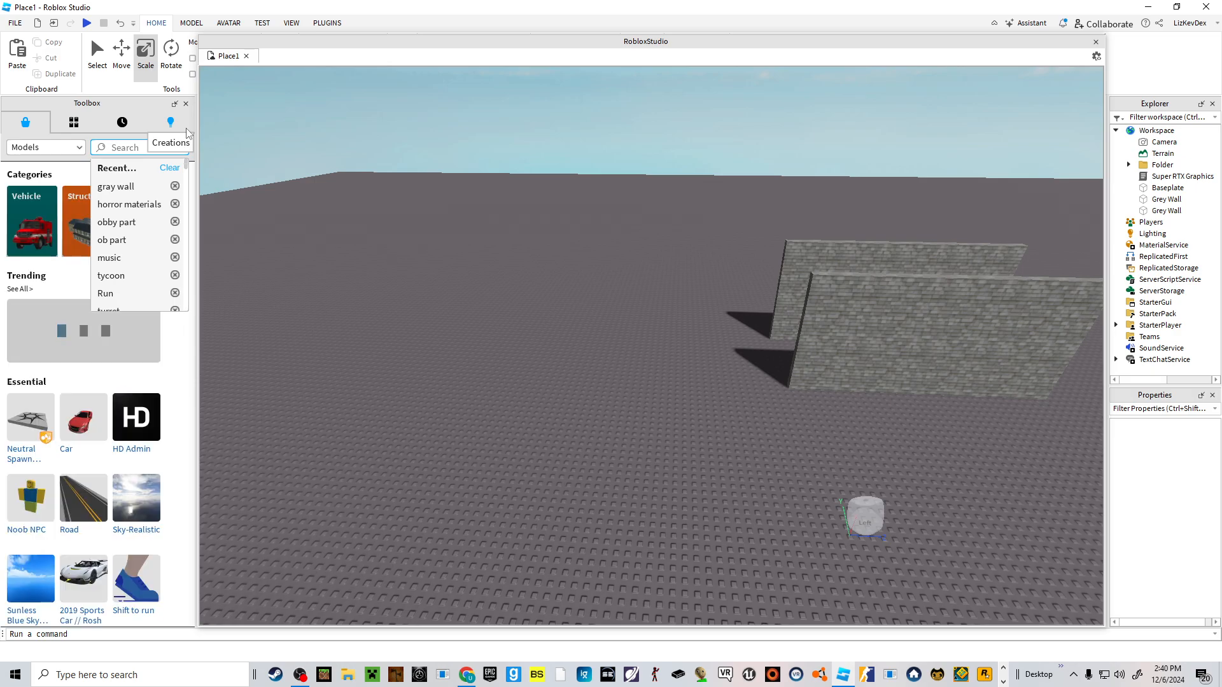
{"action": "type", "text": "floor"}
{"action": "key", "text": "Return"}
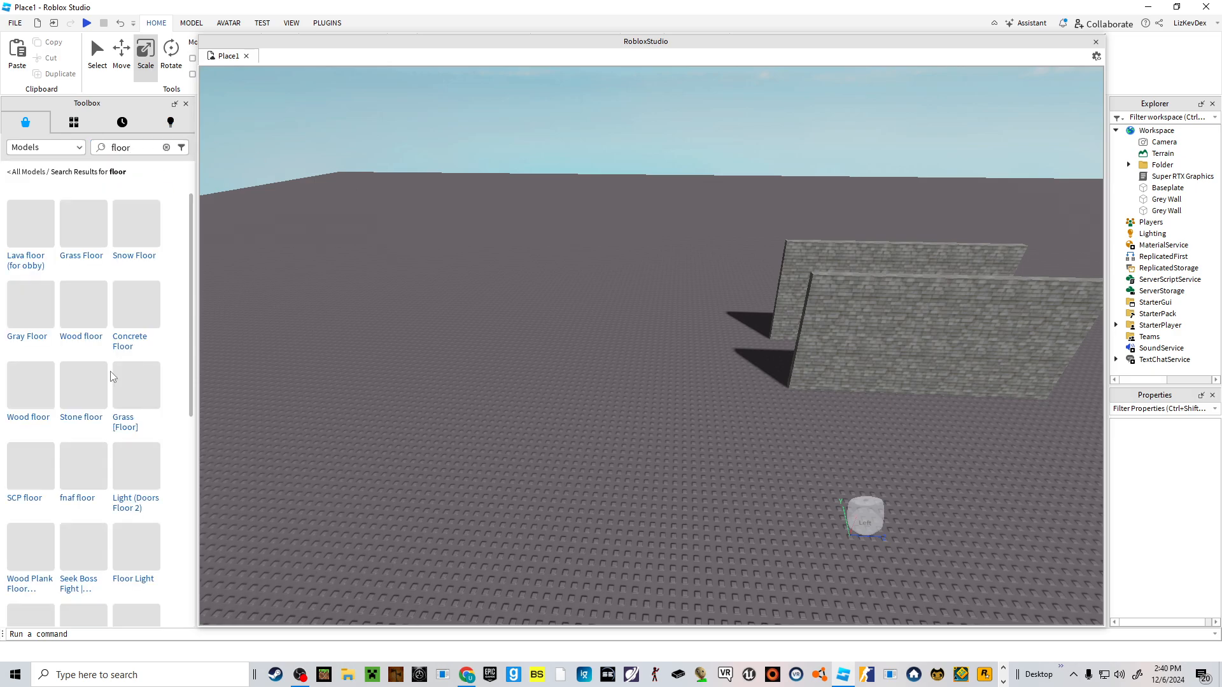
{"action": "scroll", "coordinate": [254, 369], "scroll_direction": "up", "scroll_amount": 4}
{"action": "key", "text": "a"}
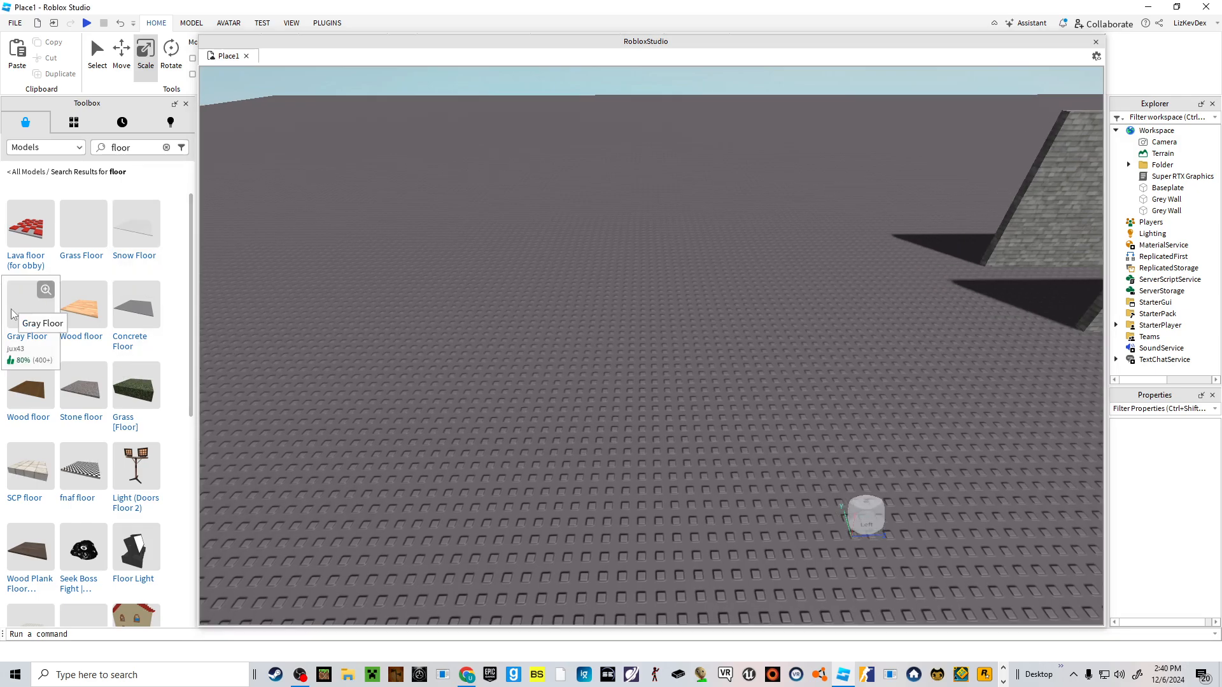
{"action": "left_click", "coordinate": [30, 305]}
{"action": "scroll", "coordinate": [520, 355], "scroll_direction": "up", "scroll_amount": 1}
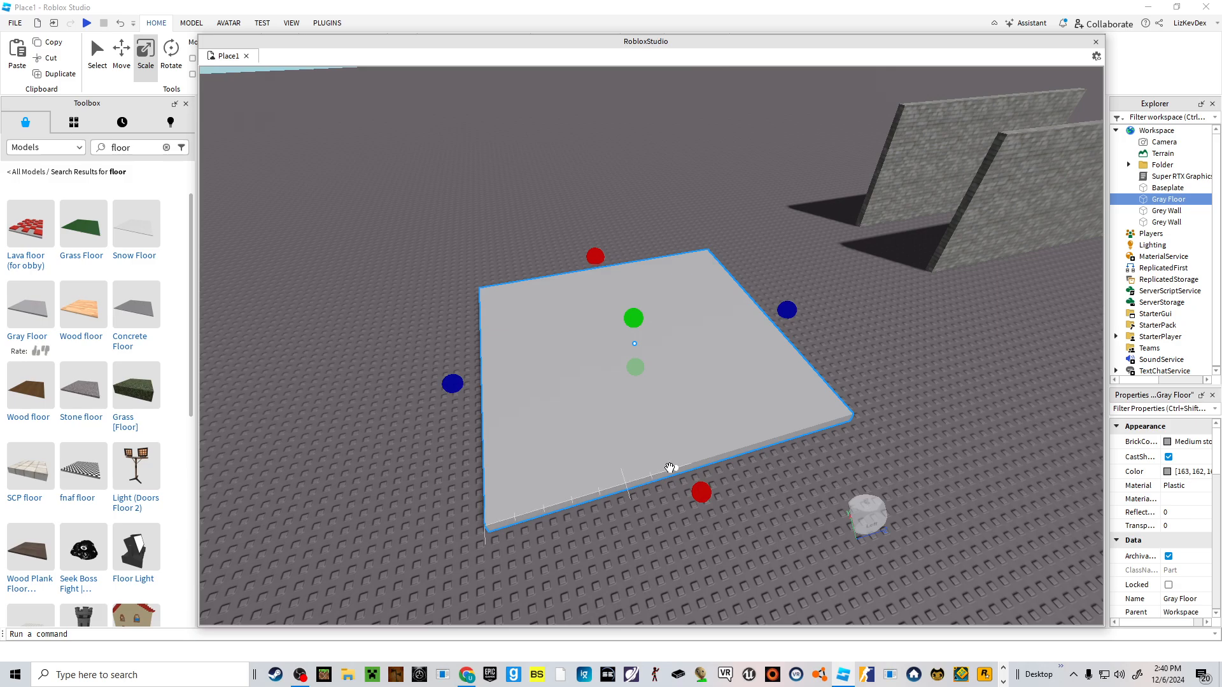
- Move the Gray Floor slab onto the tops of the two walls as a ceiling
{"action": "left_click_drag", "start_coordinate": [673, 469], "coordinate": [742, 398]}
{"action": "right_click_drag", "start_coordinate": [742, 398], "coordinate": [742, 398]}
{"action": "left_click_drag", "start_coordinate": [742, 398], "coordinate": [740, 398]}
{"action": "right_click_drag", "start_coordinate": [742, 398], "coordinate": [740, 397]}
{"action": "left_click_drag", "start_coordinate": [740, 398], "coordinate": [741, 395]}
{"action": "right_click_drag", "start_coordinate": [740, 398], "coordinate": [741, 395]}
{"action": "key", "text": "w"}
{"action": "left_click_drag", "start_coordinate": [741, 396], "coordinate": [740, 394]}
{"action": "right_click_drag", "start_coordinate": [742, 396], "coordinate": [740, 394]}
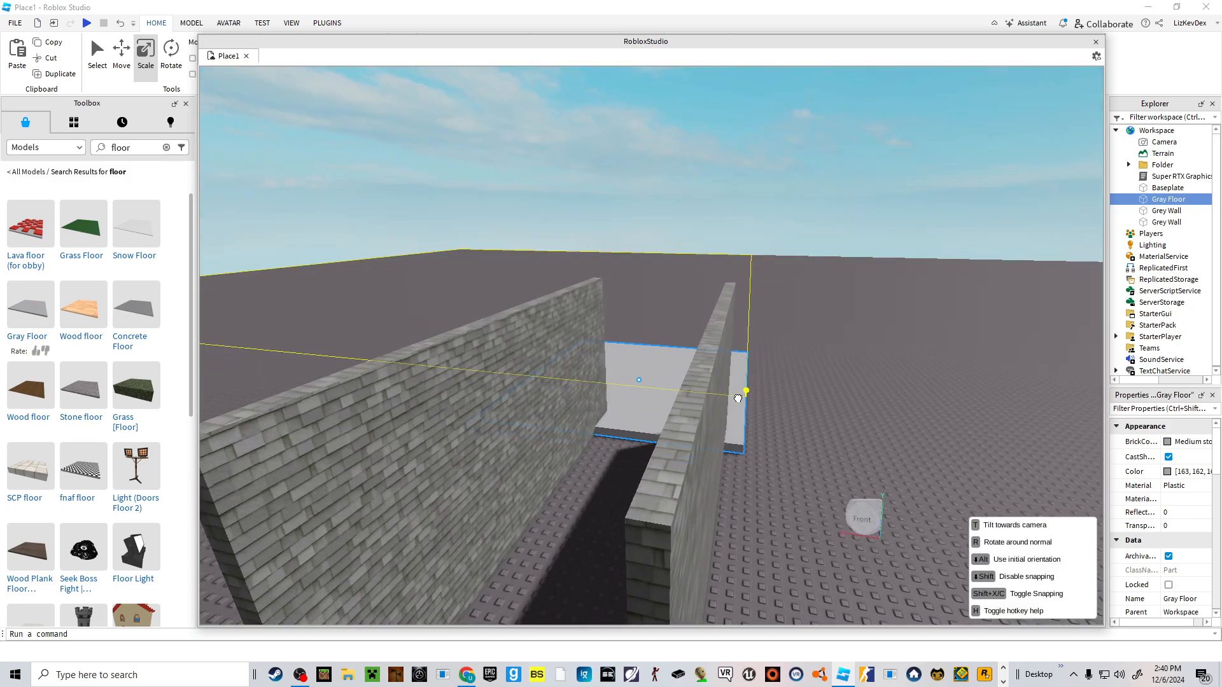
{"action": "left_click_drag", "start_coordinate": [740, 394], "coordinate": [719, 324]}
- Resize the Gray Floor slab to cover the length of the corridor and span both walls
{"action": "scroll", "coordinate": [600, 365], "scroll_direction": "down", "scroll_amount": 5}
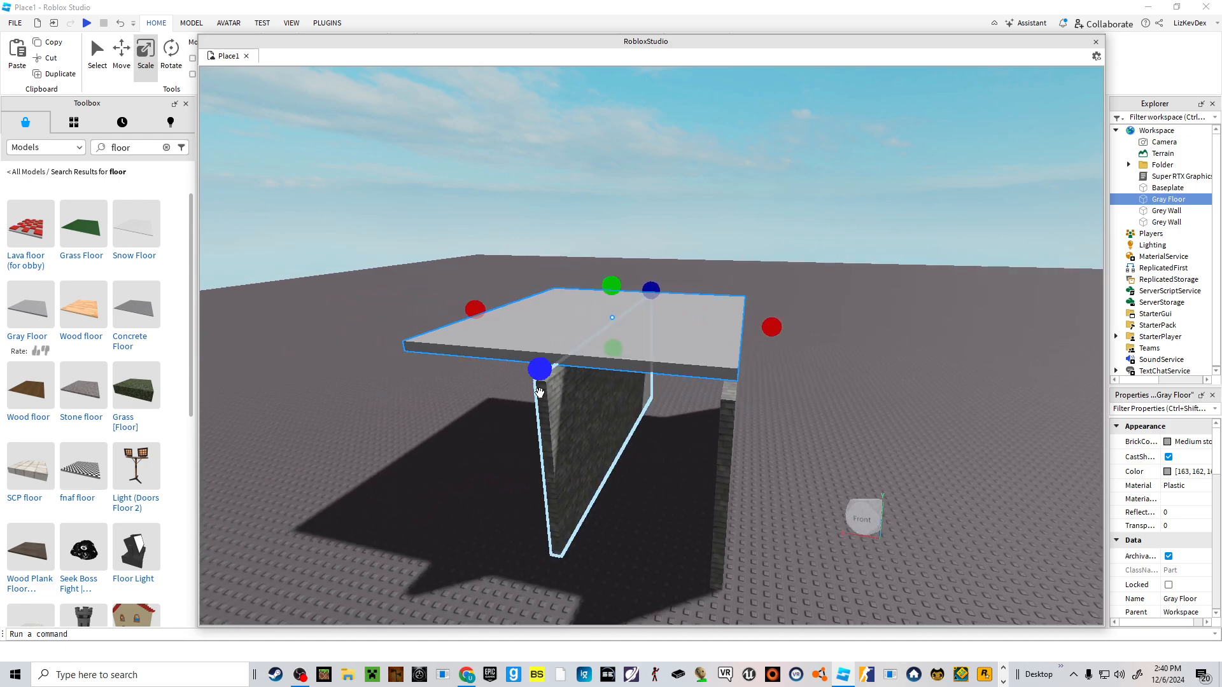
{"action": "left_click_drag", "start_coordinate": [542, 375], "coordinate": [524, 391]}
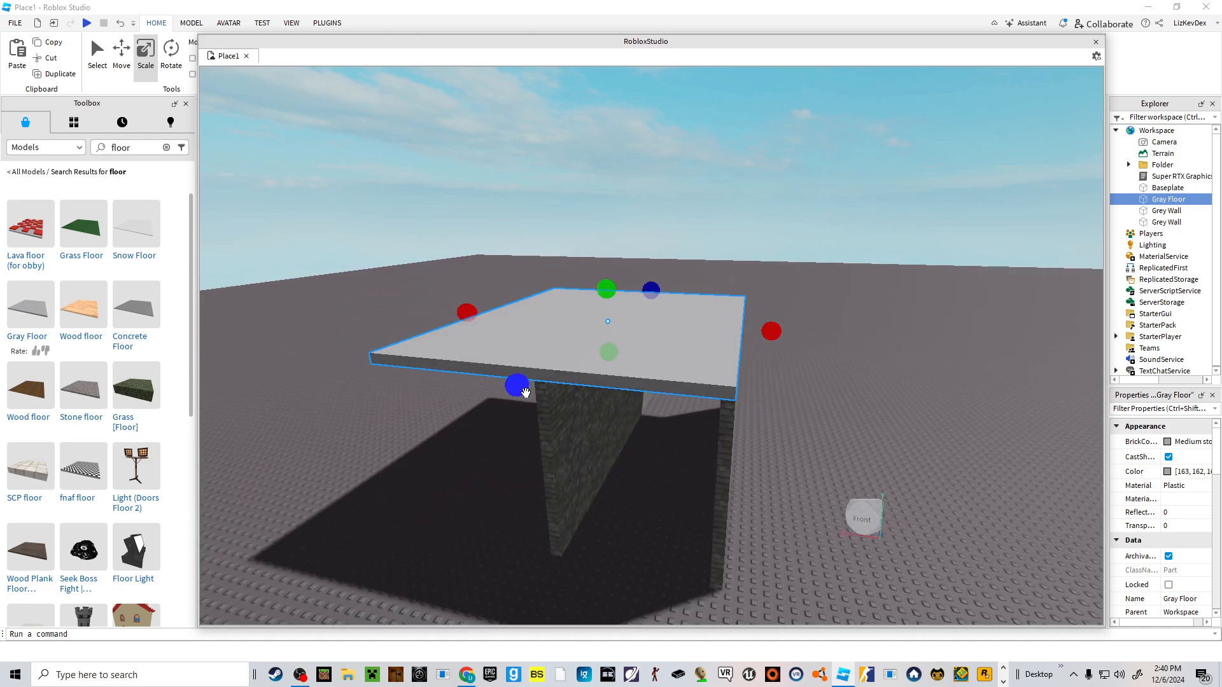
{"action": "key", "text": "a"}
{"action": "key", "text": "d"}
{"action": "left_click_drag", "start_coordinate": [544, 310], "coordinate": [613, 332]}
- Look along the inside of the roofed corridor and move the viewport window down to uncover the editing tools
{"action": "left_click", "coordinate": [830, 409]}
{"action": "key", "text": "w"}
{"action": "mouse_move", "coordinate": [827, 403]}
{"action": "right_mouse_down"}
{"action": "mouse_move", "coordinate": [830, 418]}
{"action": "mouse_move", "coordinate": [829, 405]}
{"action": "right_mouse_up"}
{"action": "left_click", "coordinate": [667, 228]}
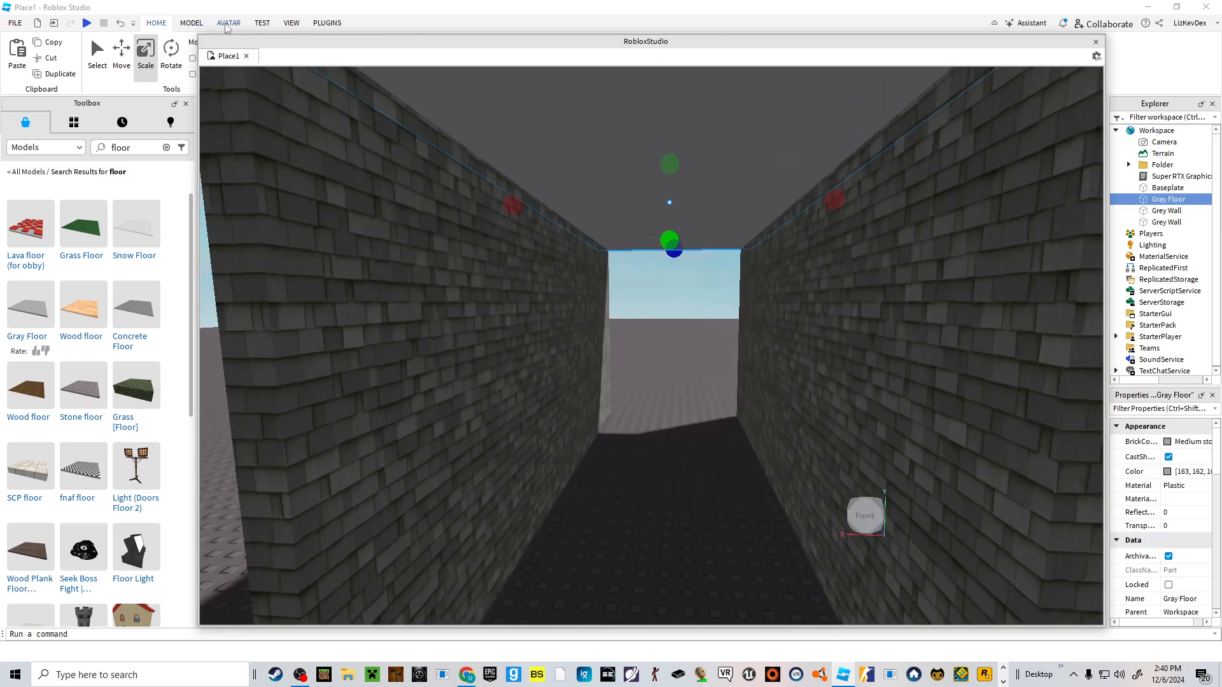
{"action": "left_click_drag", "start_coordinate": [225, 40], "coordinate": [226, 96]}
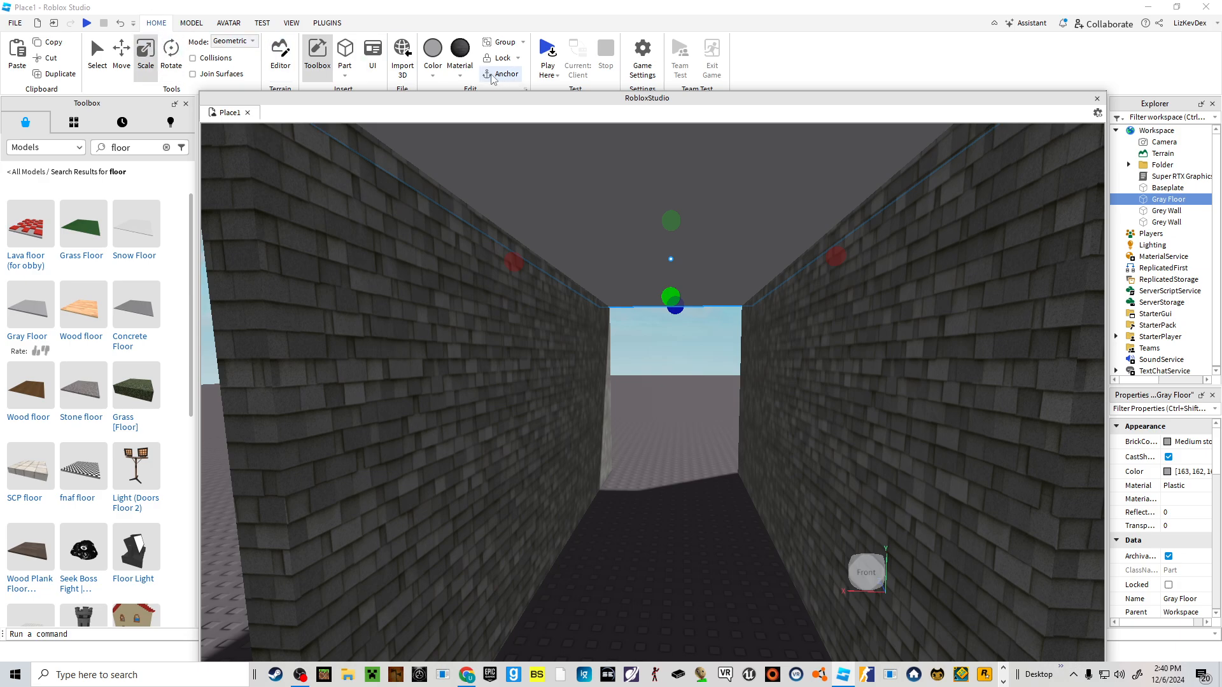
- Try several materials on the Gray Floor ceiling slab, including Rock and Fabric, and set it to CorrodedMetal
{"action": "left_click", "coordinate": [461, 75]}
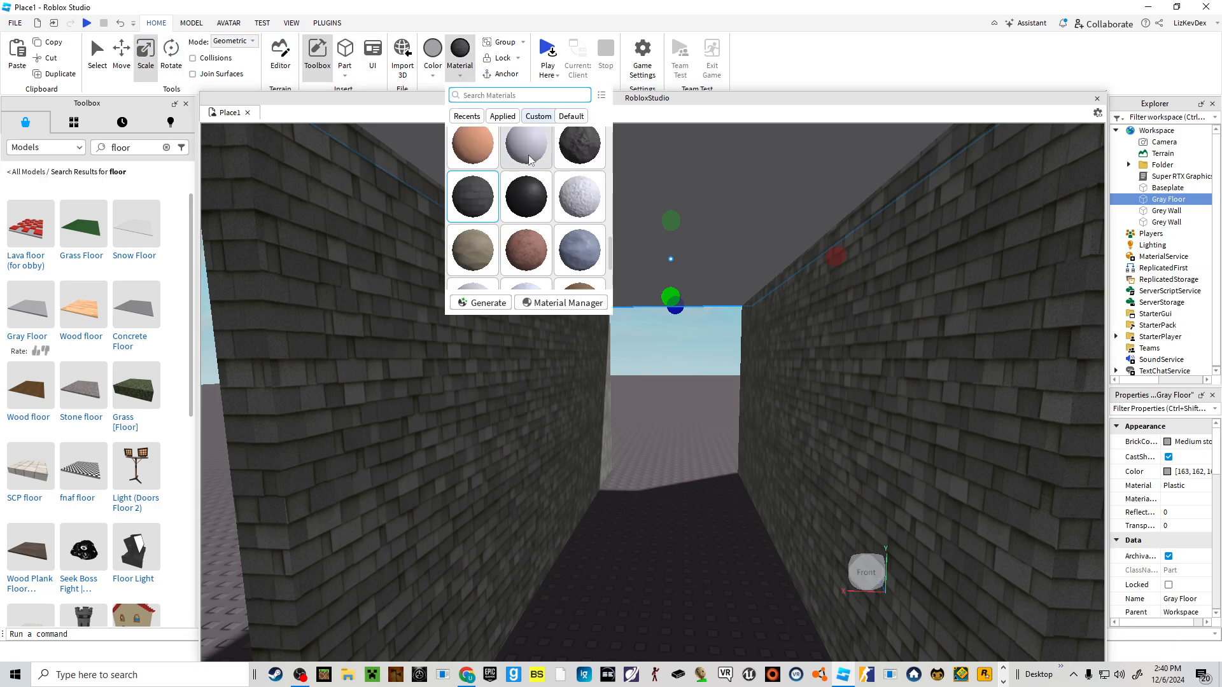
{"action": "scroll", "coordinate": [501, 219], "scroll_direction": "up", "scroll_amount": 3}
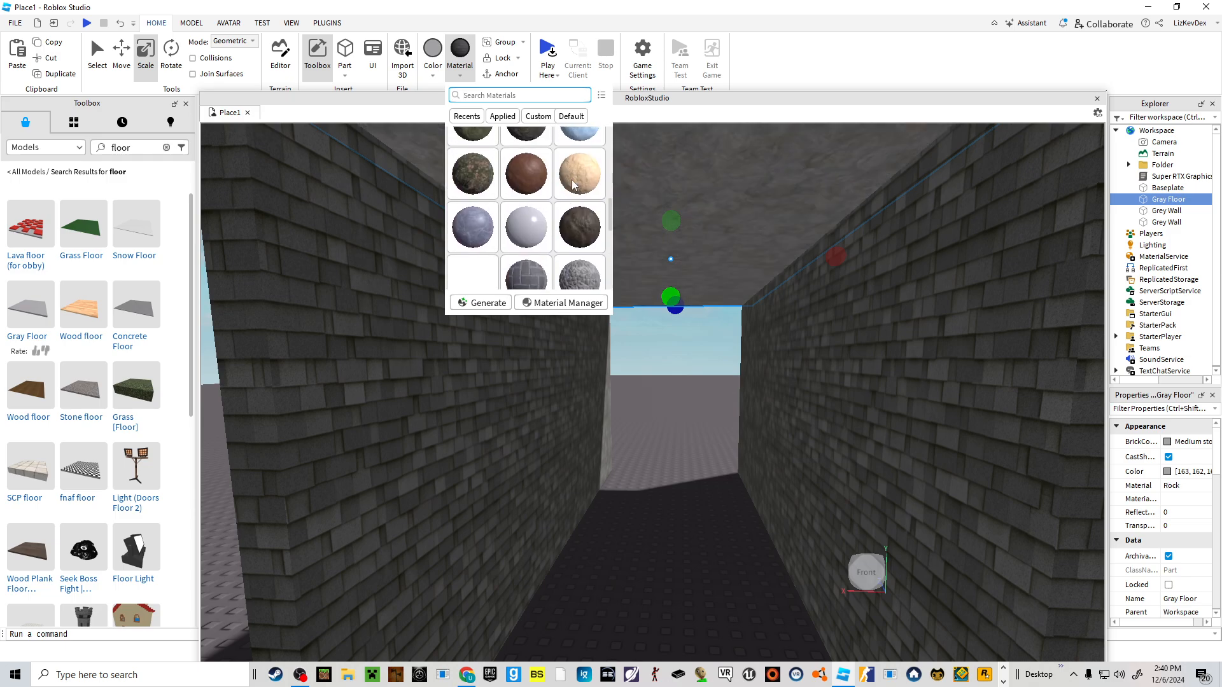
{"action": "scroll", "coordinate": [509, 220], "scroll_direction": "up", "scroll_amount": 3}
{"action": "left_click", "coordinate": [531, 212]}
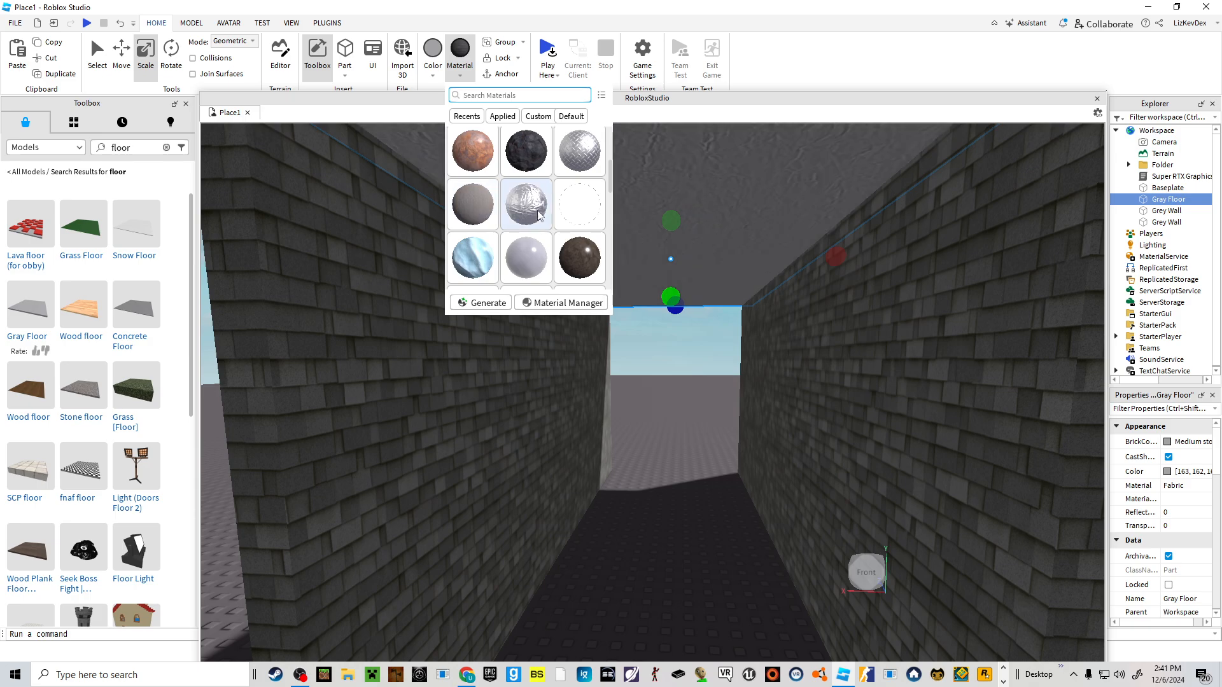
{"action": "scroll", "coordinate": [579, 171], "scroll_direction": "up", "scroll_amount": 2}
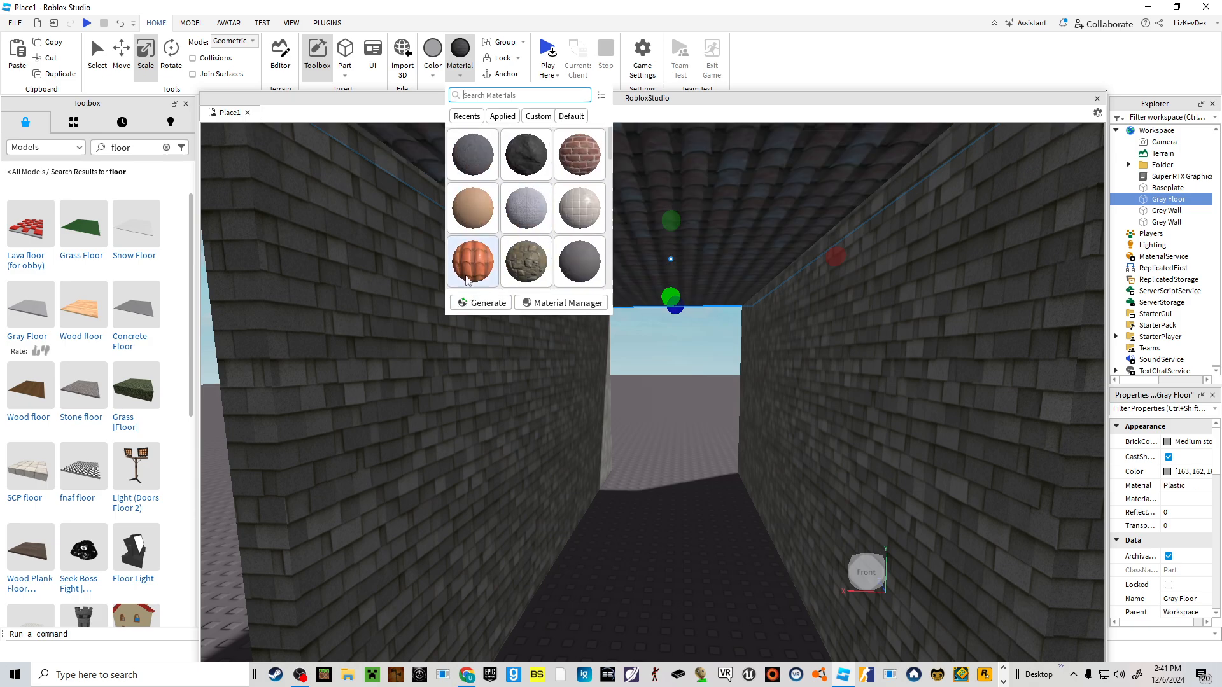
{"action": "left_click", "coordinate": [476, 224]}
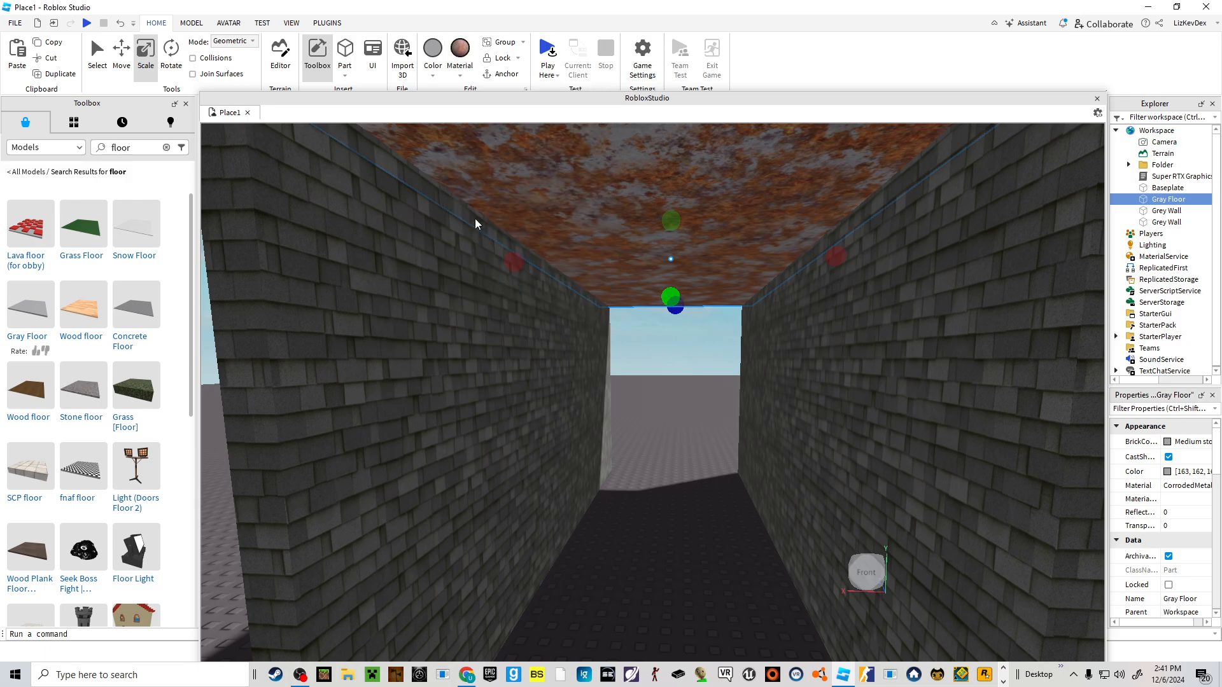
- Select the ceiling slab together with both gray walls and anchor all three parts
{"action": "left_click", "coordinate": [649, 370]}
{"action": "key", "text": "s"}
{"action": "mouse_move", "coordinate": [649, 371]}
{"action": "right_mouse_down"}
{"action": "mouse_move", "coordinate": [667, 415]}
{"action": "mouse_move", "coordinate": [655, 374]}
{"action": "right_mouse_up"}
{"action": "key", "text": "w"}
{"action": "key", "text": "s"}
{"action": "left_click_drag", "start_coordinate": [791, 144], "coordinate": [722, 270]}
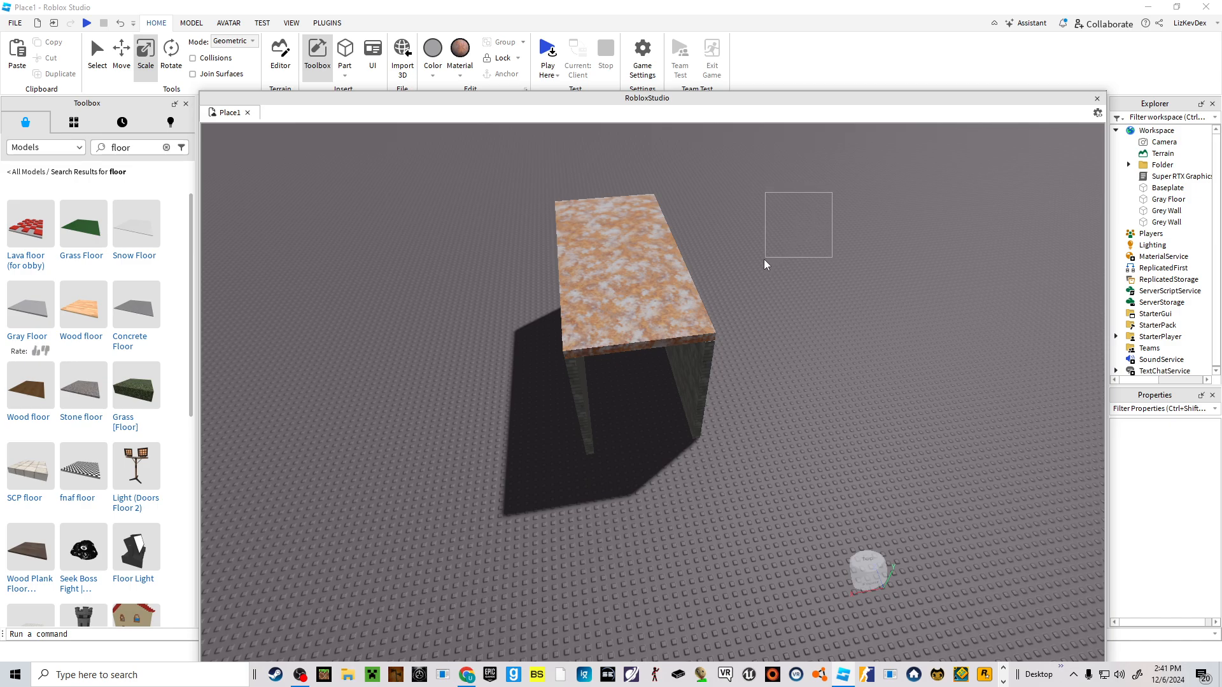
{"action": "left_click_drag", "start_coordinate": [745, 289], "coordinate": [426, 472]}
{"action": "right_click", "coordinate": [521, 367]}
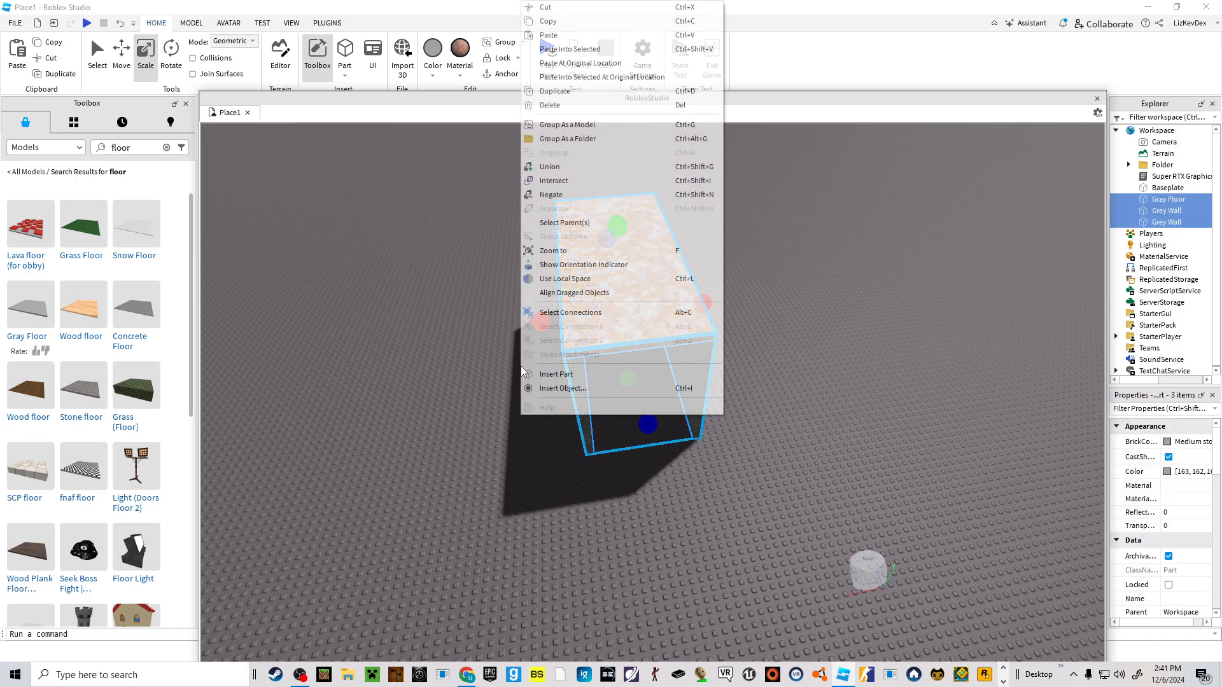
{"action": "left_click", "coordinate": [450, 145]}
{"action": "left_click_drag", "start_coordinate": [776, 169], "coordinate": [459, 479]}
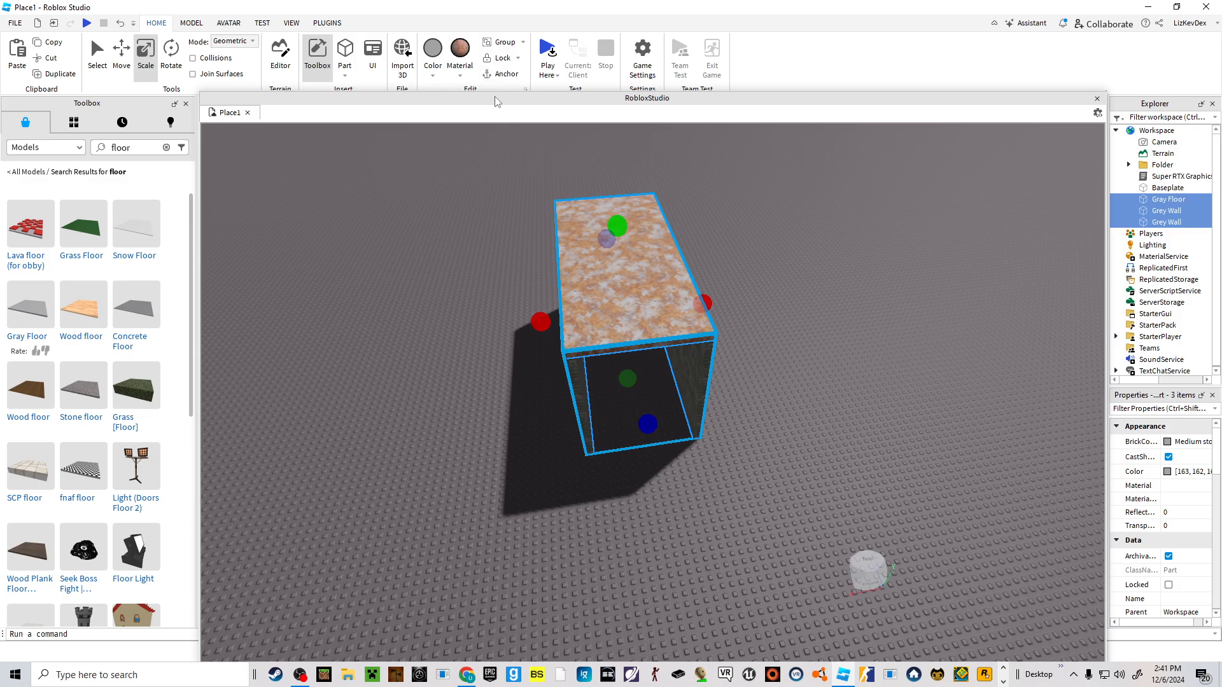
{"action": "left_click", "coordinate": [486, 79]}
- Start a playtest and look at the corridor and the avatar under the in-game lighting
{"action": "left_click", "coordinate": [453, 209]}
{"action": "key", "text": "w"}
{"action": "mouse_move", "coordinate": [453, 208]}
{"action": "right_mouse_down"}
{"action": "mouse_move", "coordinate": [454, 219]}
{"action": "mouse_move", "coordinate": [444, 198]}
{"action": "right_mouse_up"}
{"action": "key", "text": "F5"}
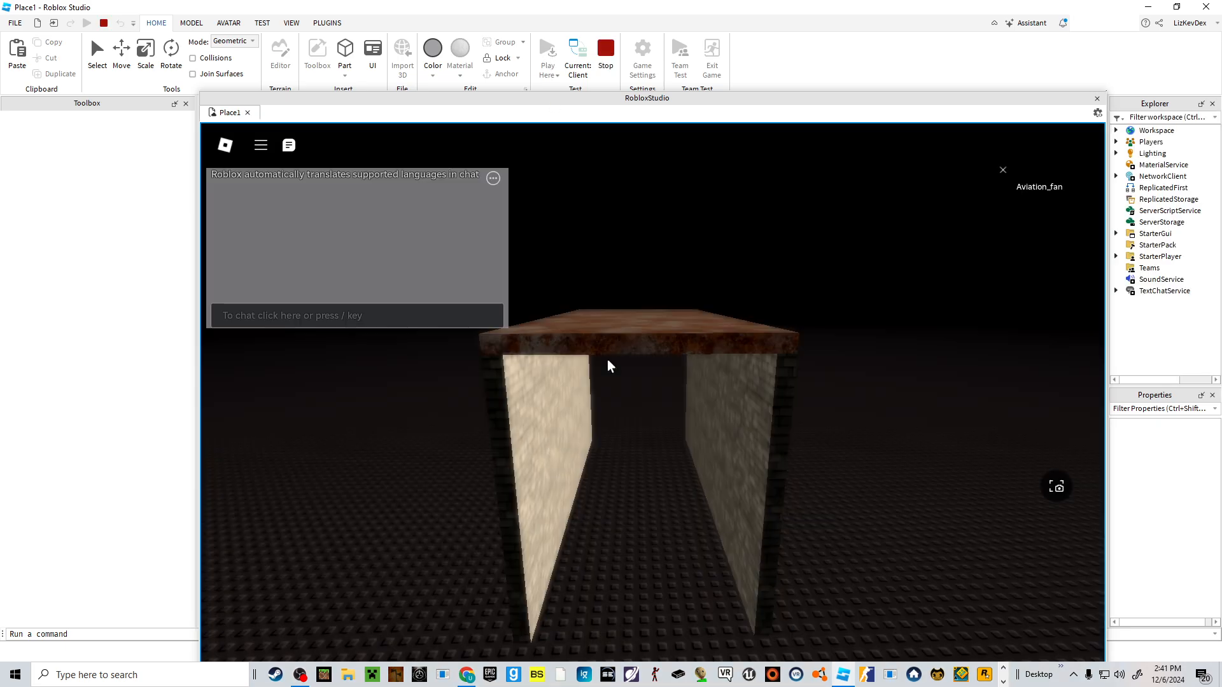
{"action": "right_click_drag", "start_coordinate": [608, 366], "coordinate": [607, 364]}
{"action": "key", "text": "s"}
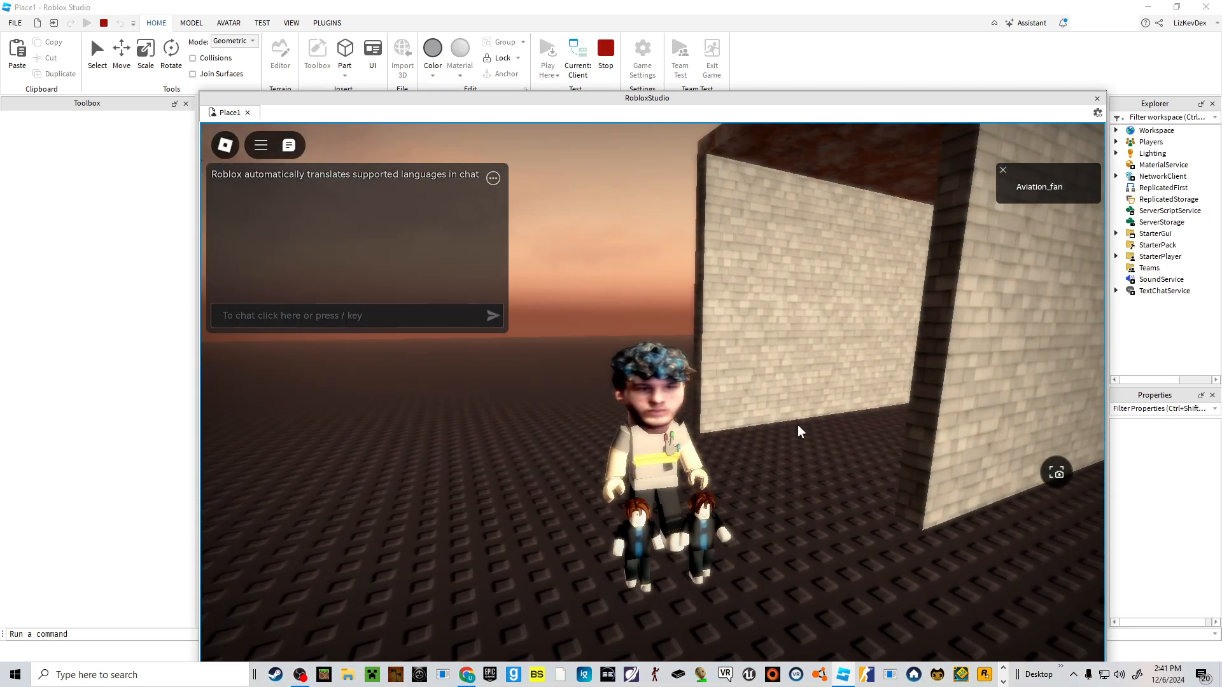
{"action": "scroll", "coordinate": [799, 429], "scroll_direction": "up", "scroll_amount": 3}
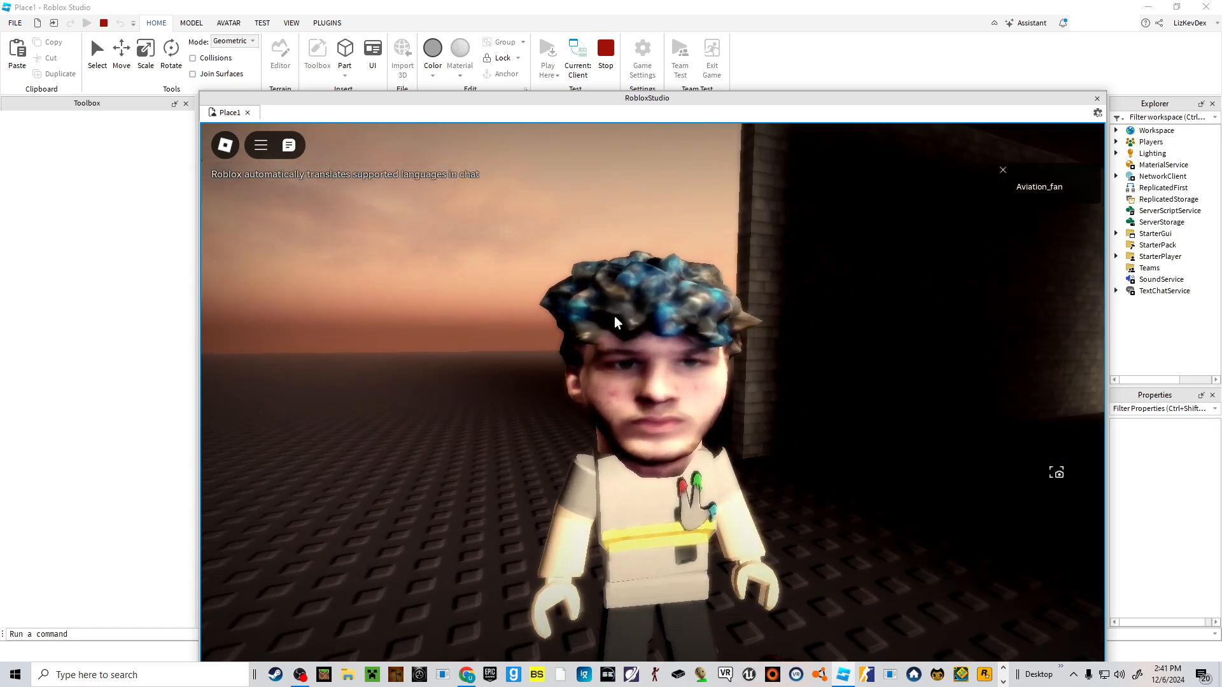
{"action": "mouse_move", "coordinate": [506, 324]}
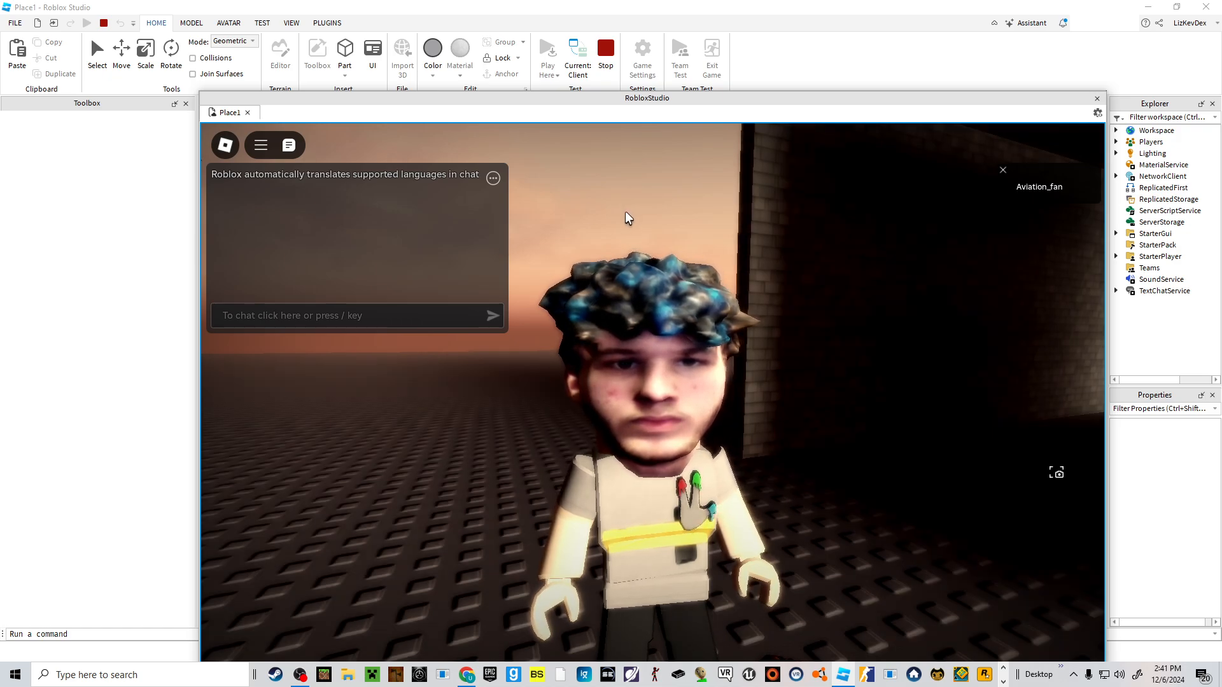
{"action": "right_click_drag", "start_coordinate": [627, 391], "coordinate": [628, 391]}
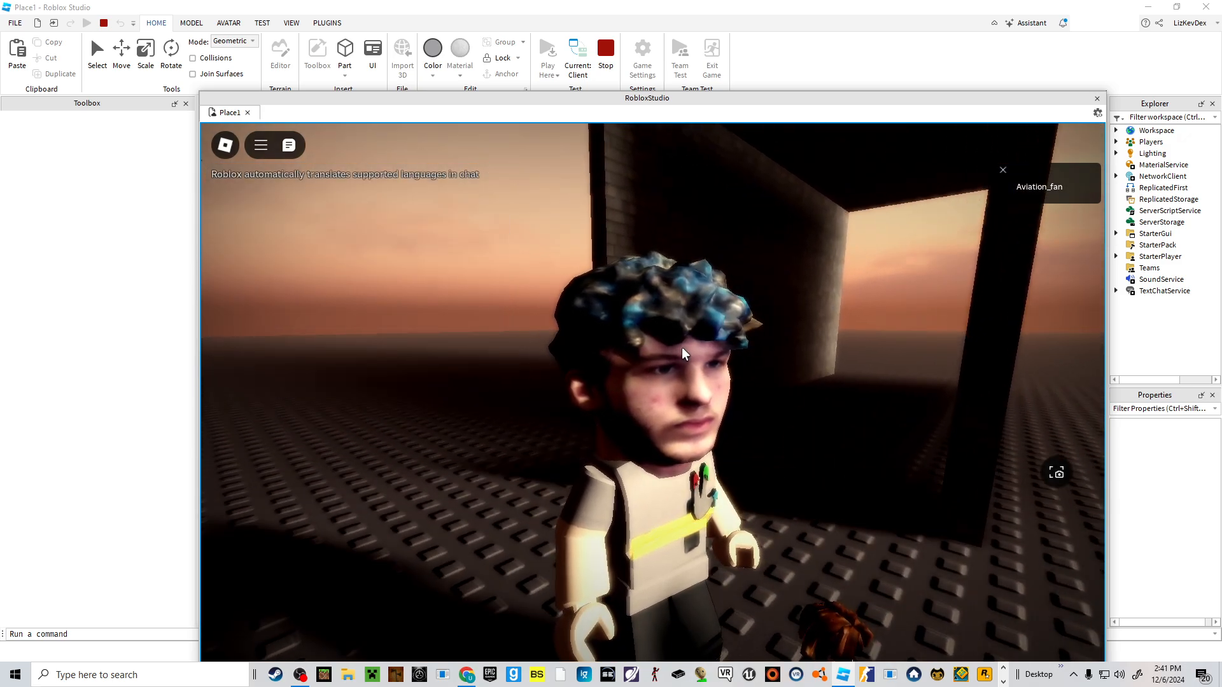
- Switch Studio to full screen and resize and move the floating viewport window to fit between the ribbon and the command bar
{"action": "key", "text": "F11"}
{"action": "mouse_move", "coordinate": [452, 284]}
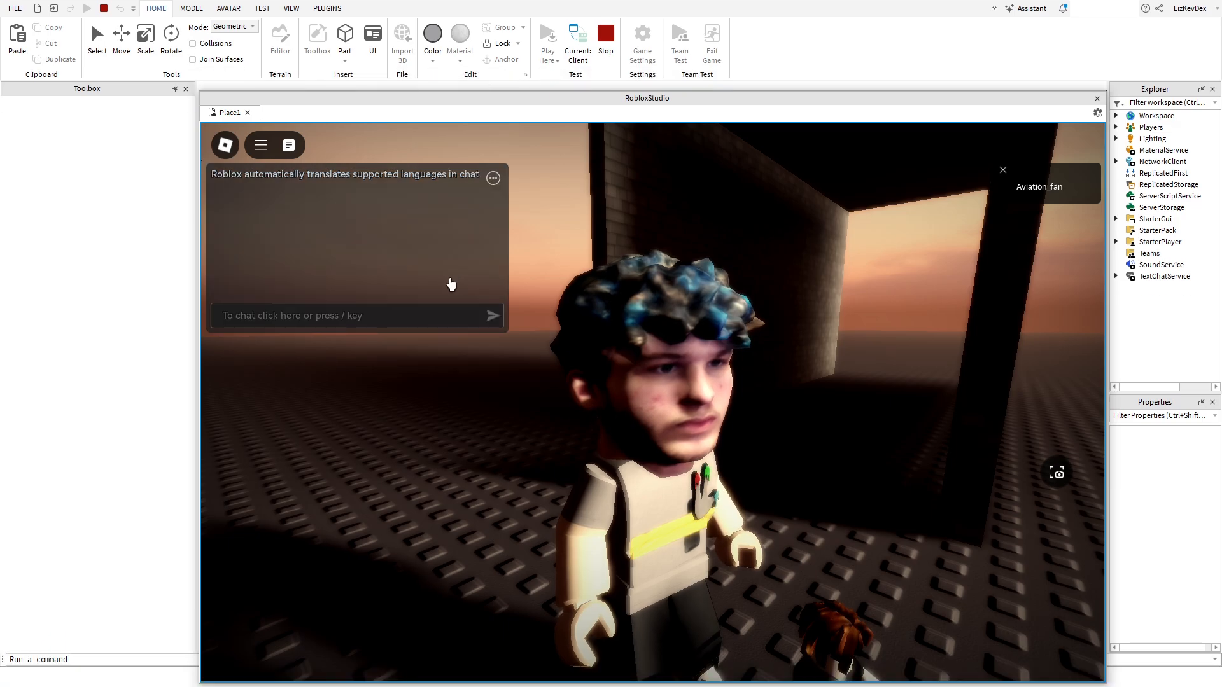
{"action": "left_click_drag", "start_coordinate": [906, 682], "coordinate": [909, 647]}
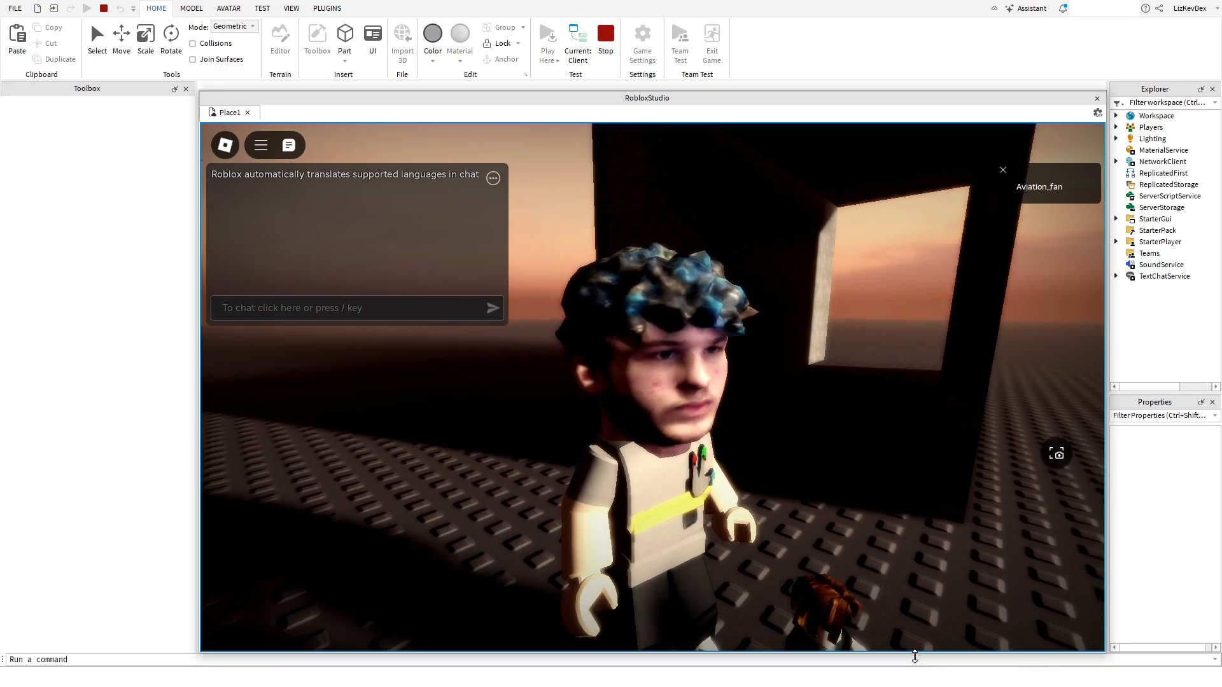
{"action": "left_click_drag", "start_coordinate": [586, 100], "coordinate": [582, 89]}
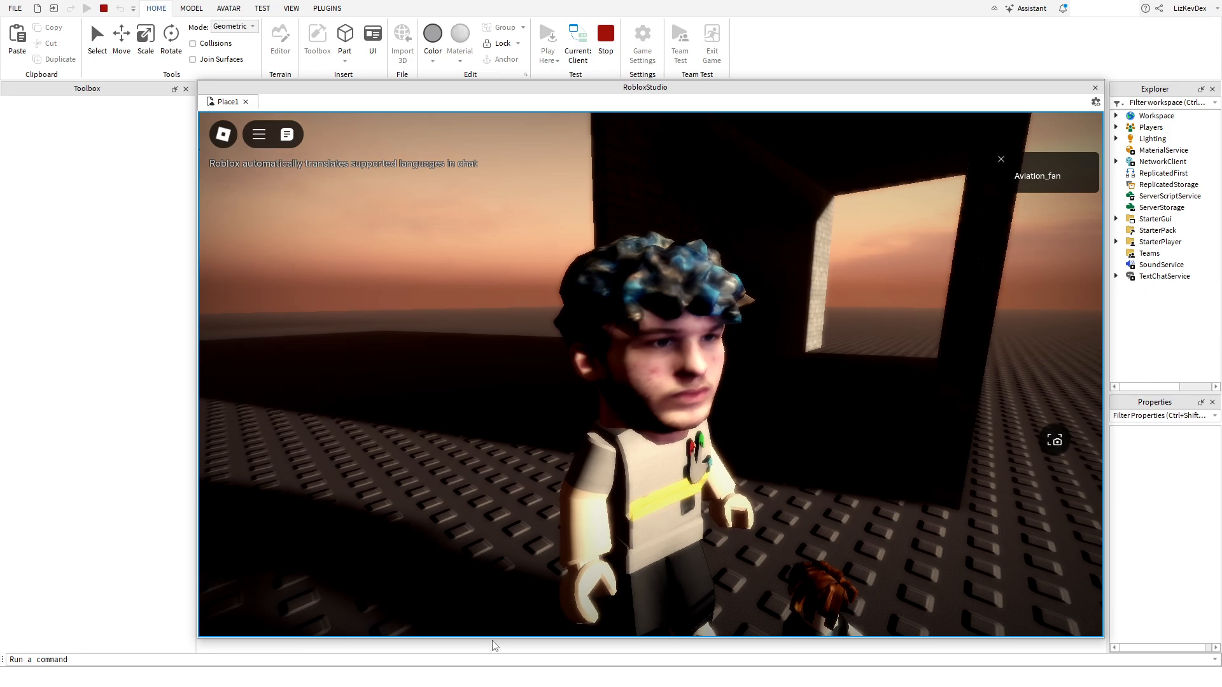
{"action": "left_click_drag", "start_coordinate": [494, 646], "coordinate": [495, 648]}
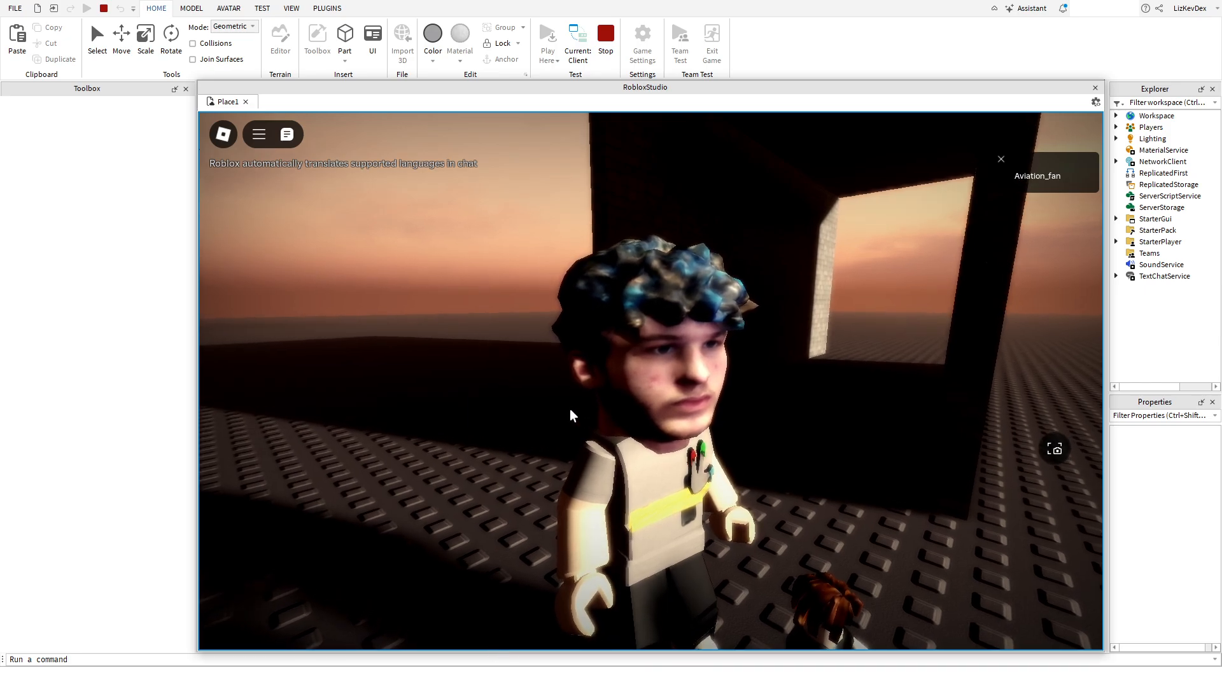
- Walk the avatar around outside the corridor, view the surroundings and the sun, and end the playtest
{"action": "key", "text": "s"}
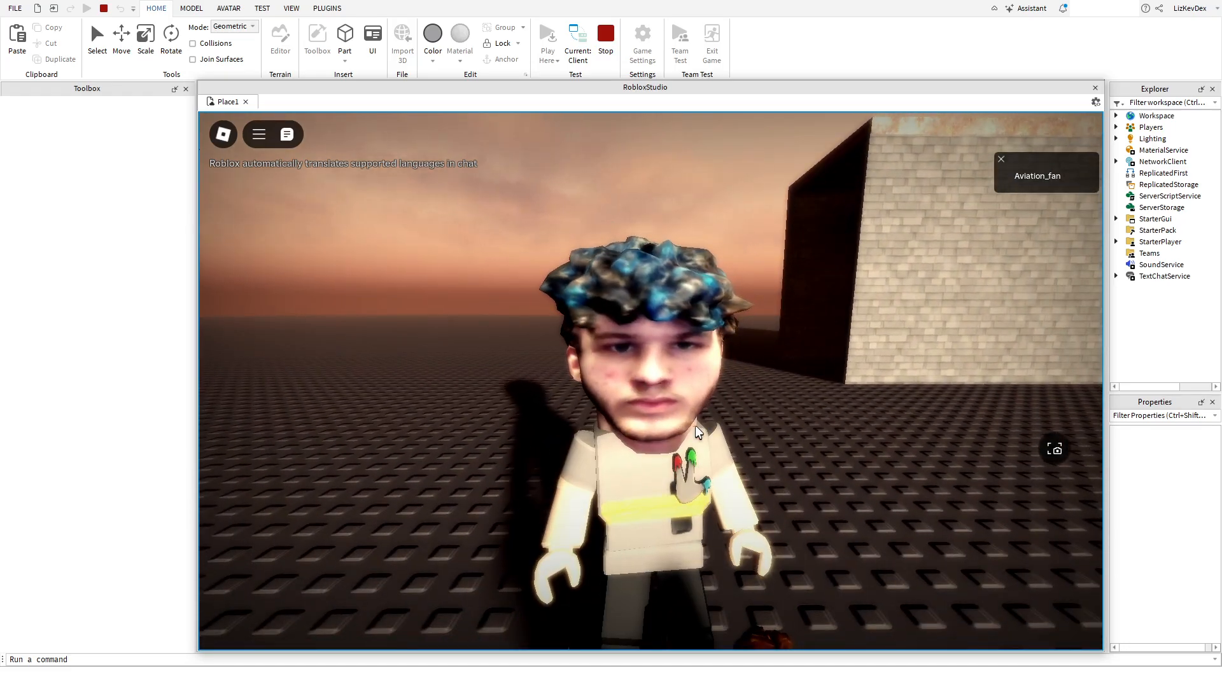
{"action": "right_click_drag", "start_coordinate": [697, 433], "coordinate": [635, 409]}
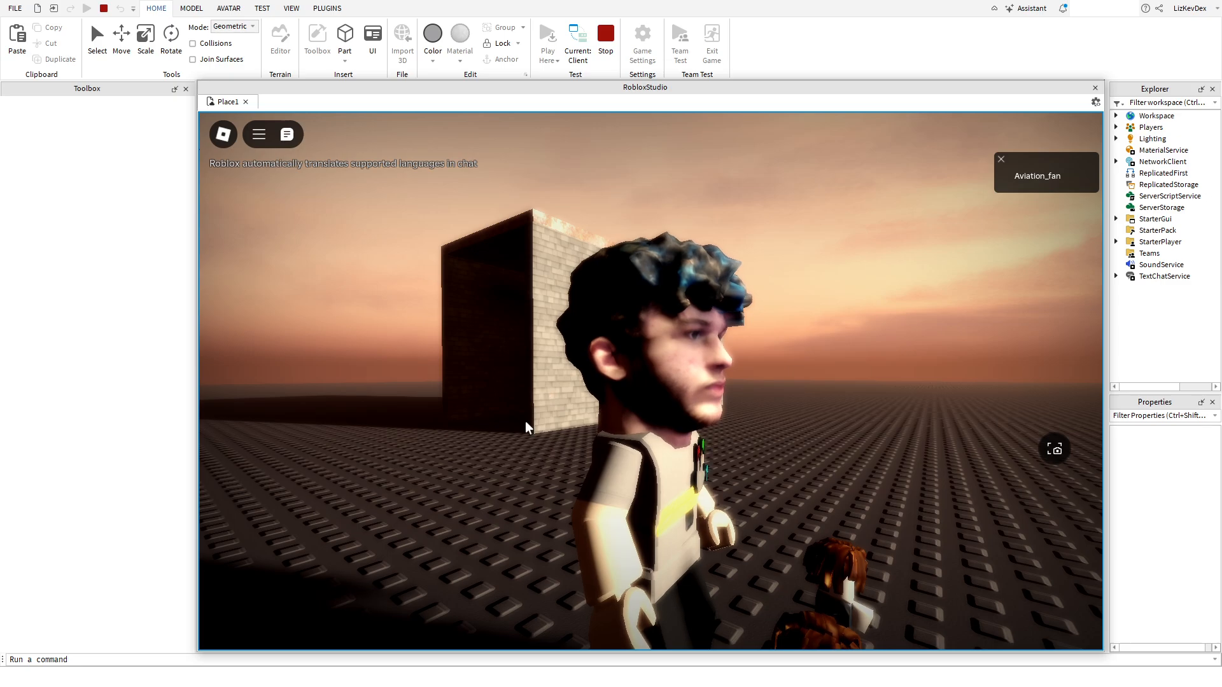
{"action": "right_click_drag", "start_coordinate": [528, 428], "coordinate": [534, 423]}
{"action": "key", "text": "w"}
{"action": "key", "text": "a"}
{"action": "right_click_drag", "start_coordinate": [502, 461], "coordinate": [505, 461]}
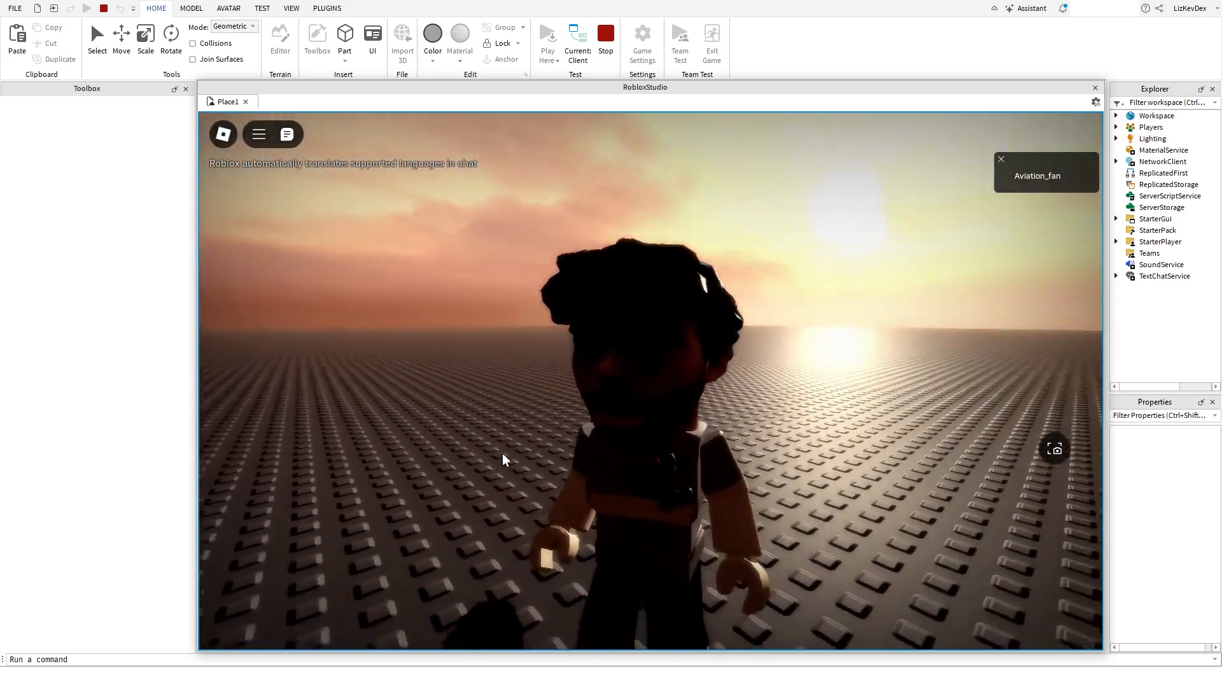
{"action": "key", "text": "s"}
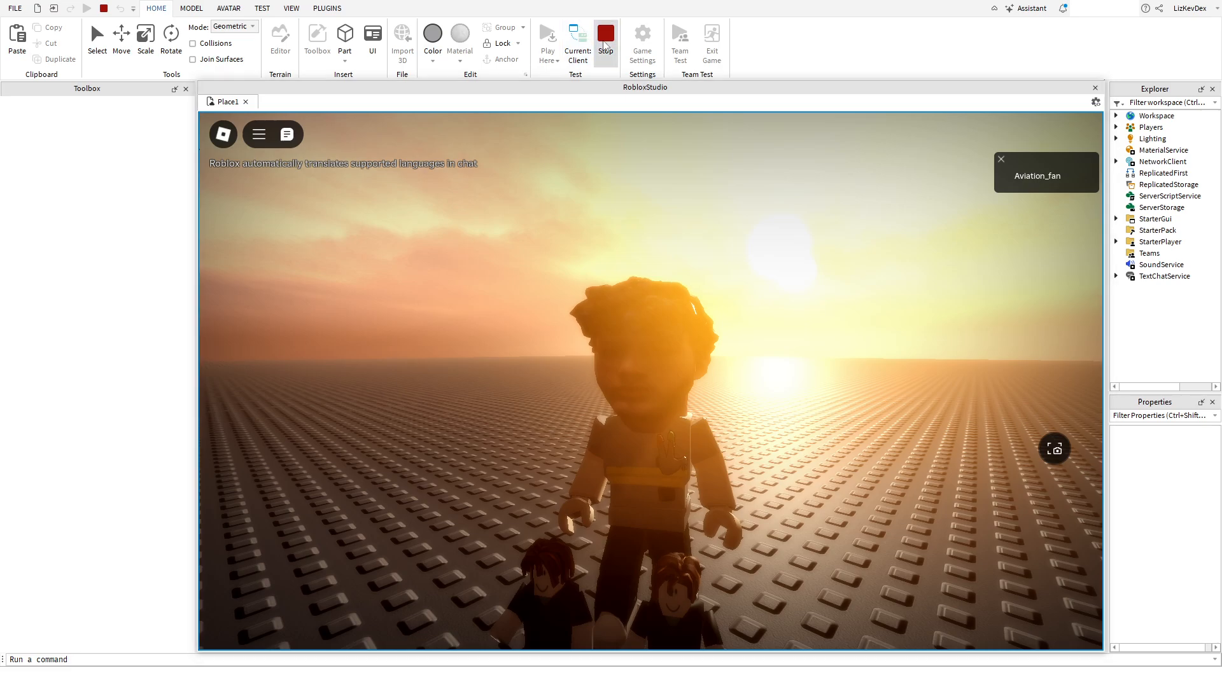
{"action": "left_click", "coordinate": [605, 39]}
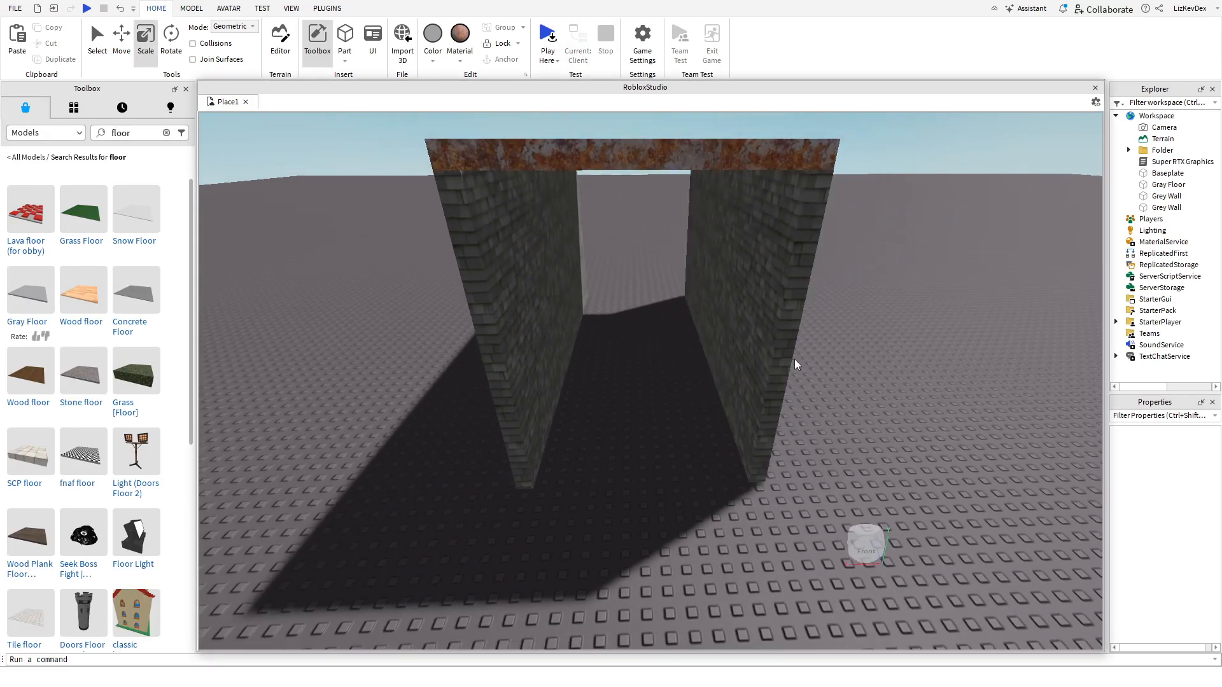
- Lengthen one of the two corridor walls outward beyond the front edge of the rusty ceiling
{"action": "scroll", "coordinate": [795, 363], "scroll_direction": "down", "scroll_amount": 2}
{"action": "left_click", "coordinate": [758, 347]}
{"action": "scroll", "coordinate": [769, 398], "scroll_direction": "down", "scroll_amount": 4}
{"action": "left_click_drag", "start_coordinate": [766, 382], "coordinate": [800, 495]}
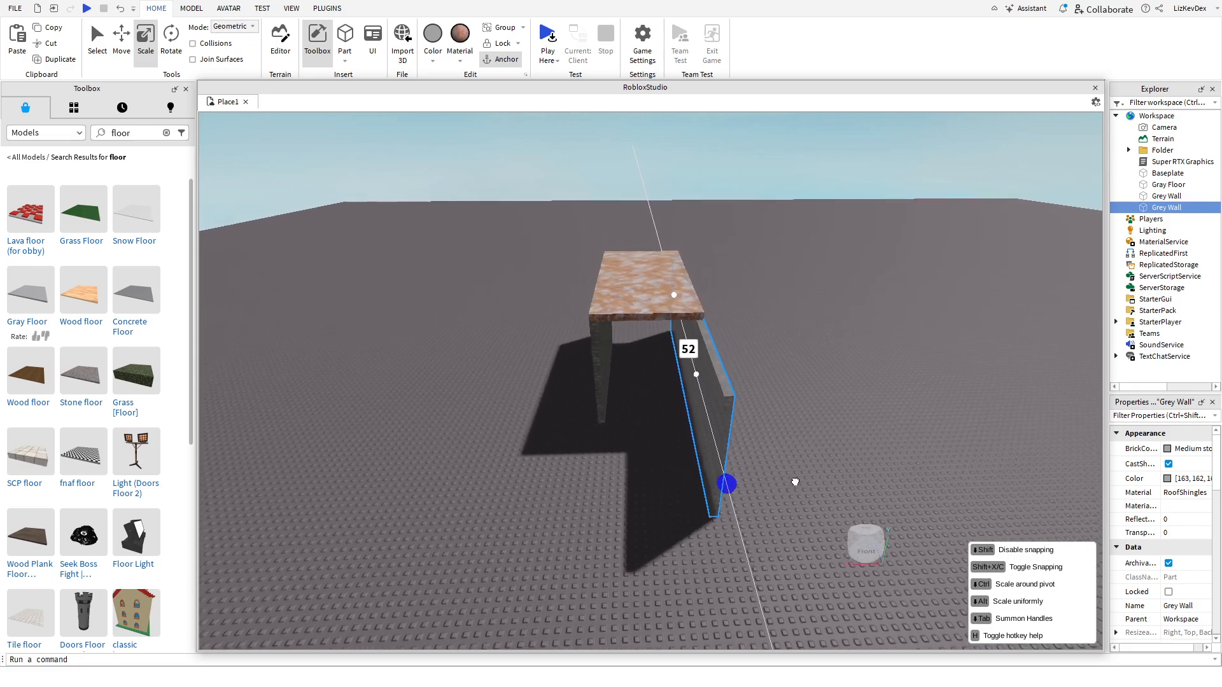
{"action": "key", "text": "s"}
{"action": "key", "text": "a"}
- Lengthen the opposite corridor wall forward to match the length of the already extended wall
{"action": "left_click", "coordinate": [631, 375]}
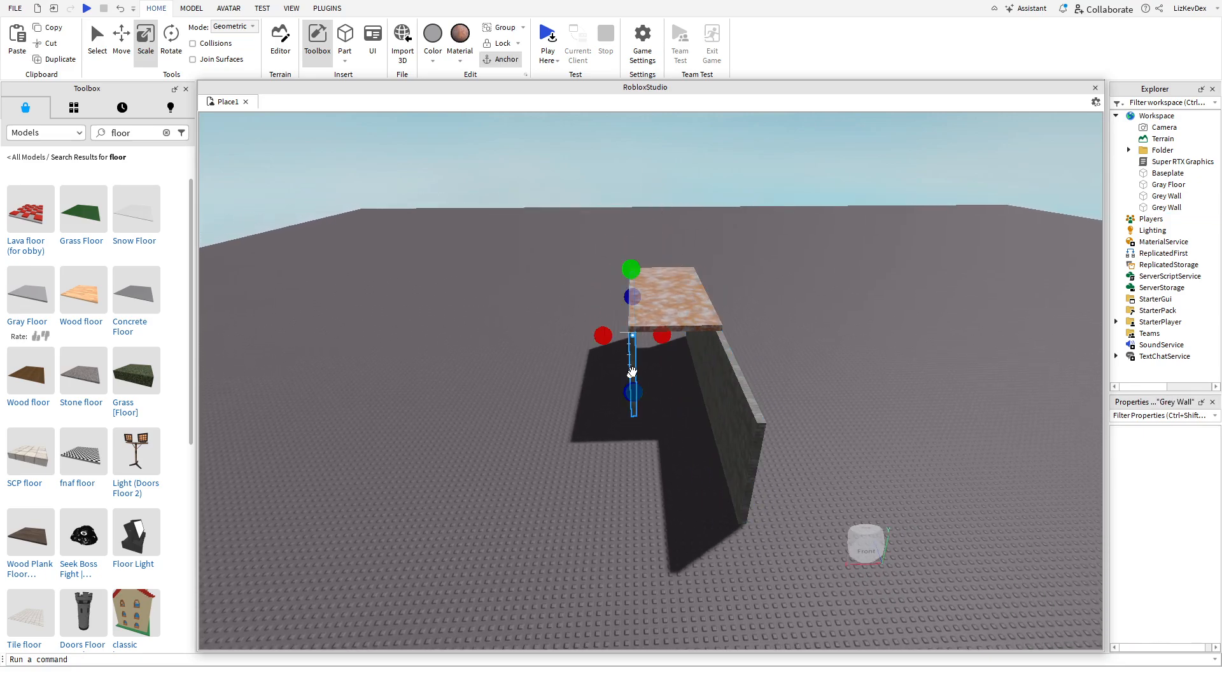
{"action": "right_click_drag", "start_coordinate": [636, 409], "coordinate": [635, 407]}
{"action": "key", "text": "d"}
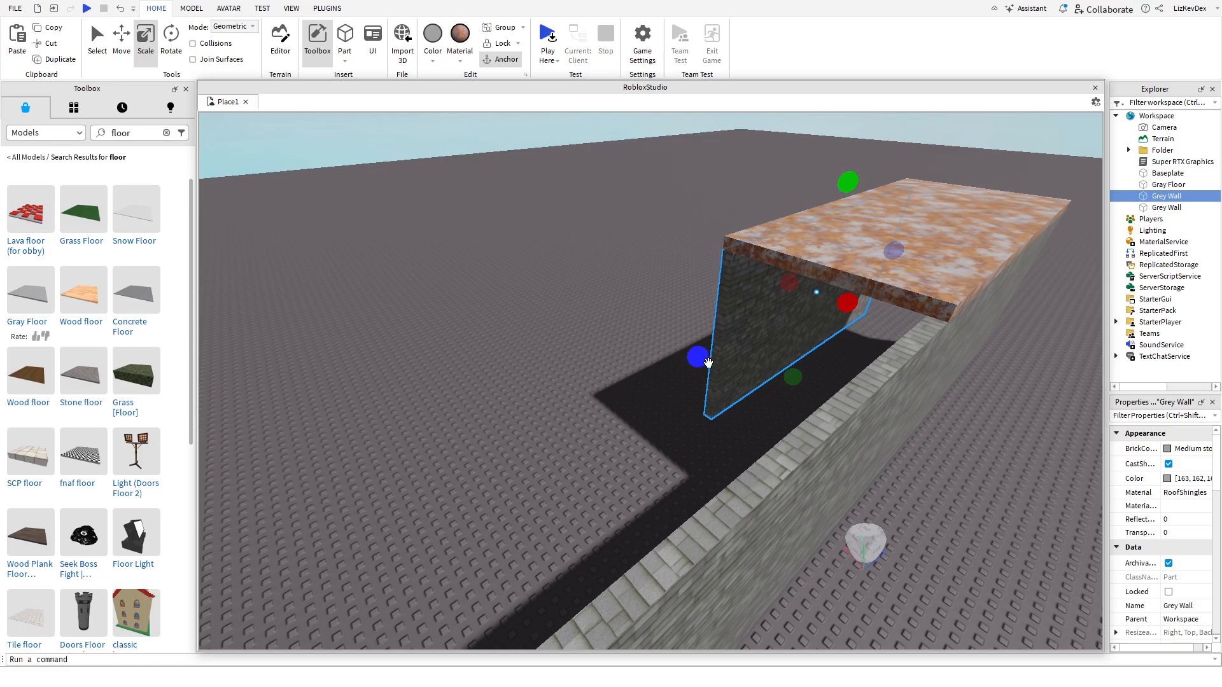
{"action": "left_click_drag", "start_coordinate": [675, 376], "coordinate": [658, 462]}
{"action": "key", "text": "s"}
{"action": "left_click_drag", "start_coordinate": [623, 519], "coordinate": [622, 522]}
{"action": "key", "text": "d"}
{"action": "right_click_drag", "start_coordinate": [617, 527], "coordinate": [624, 513]}
{"action": "left_click", "coordinate": [714, 373]}
{"action": "left_click_drag", "start_coordinate": [679, 378], "coordinate": [647, 381]}
{"action": "key", "text": "d"}
{"action": "right_click_drag", "start_coordinate": [652, 379], "coordinate": [668, 359]}
- Stretch the CorrodedMetal ceiling slab forward to cover the full length of both extended walls
{"action": "left_click", "coordinate": [620, 382]}
{"action": "key", "text": "s"}
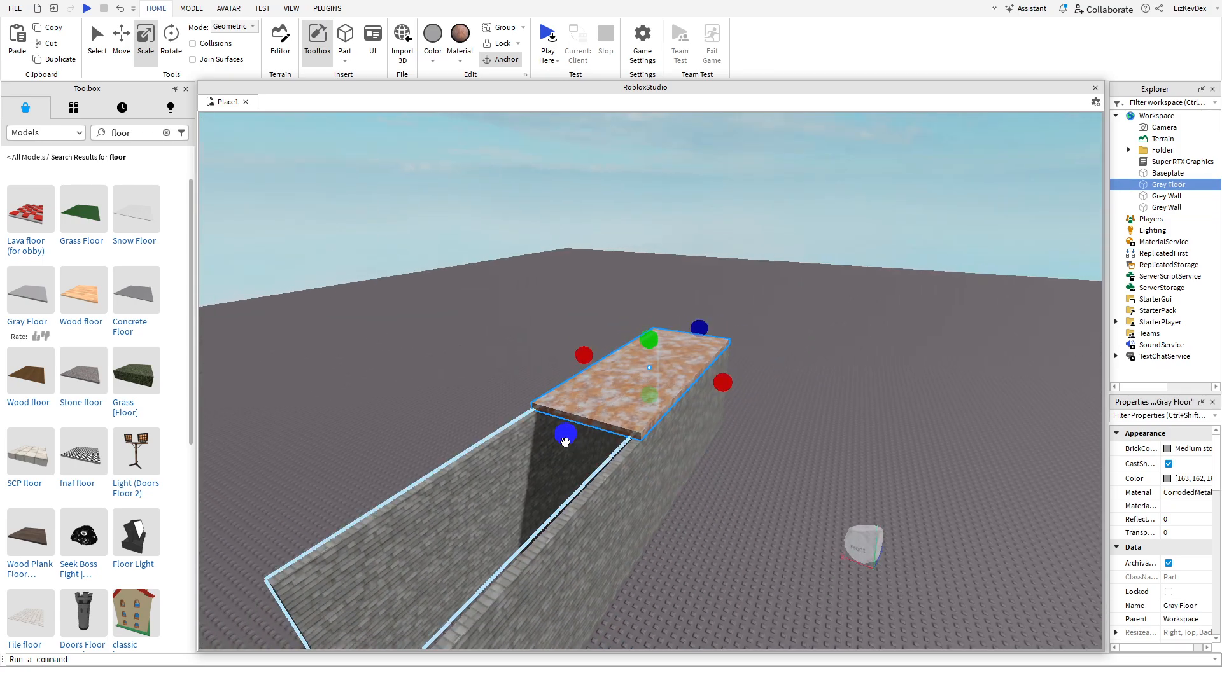
{"action": "left_click_drag", "start_coordinate": [564, 439], "coordinate": [549, 515]}
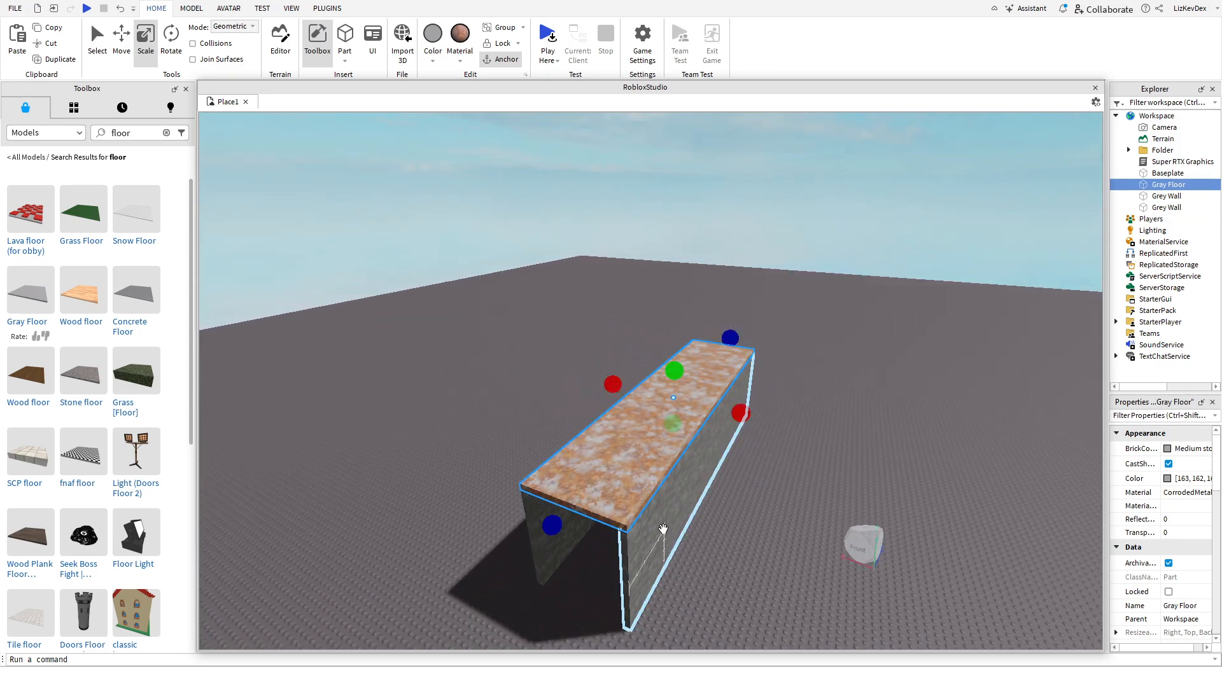
- Duplicate a long gray wall and place the copy on open ground alongside the corridor
{"action": "left_click", "coordinate": [662, 532]}
{"action": "key", "text": "ctrl+c"}
{"action": "key", "text": "ctrl+v"}
{"action": "left_click_drag", "start_coordinate": [752, 309], "coordinate": [657, 496]}
{"action": "key", "text": "a"}
{"action": "right_click_drag", "start_coordinate": [657, 445], "coordinate": [661, 496]}
{"action": "key", "text": "w"}
{"action": "left_click_drag", "start_coordinate": [657, 496], "coordinate": [732, 382]}
{"action": "key", "text": "s"}
{"action": "key", "text": "s"}
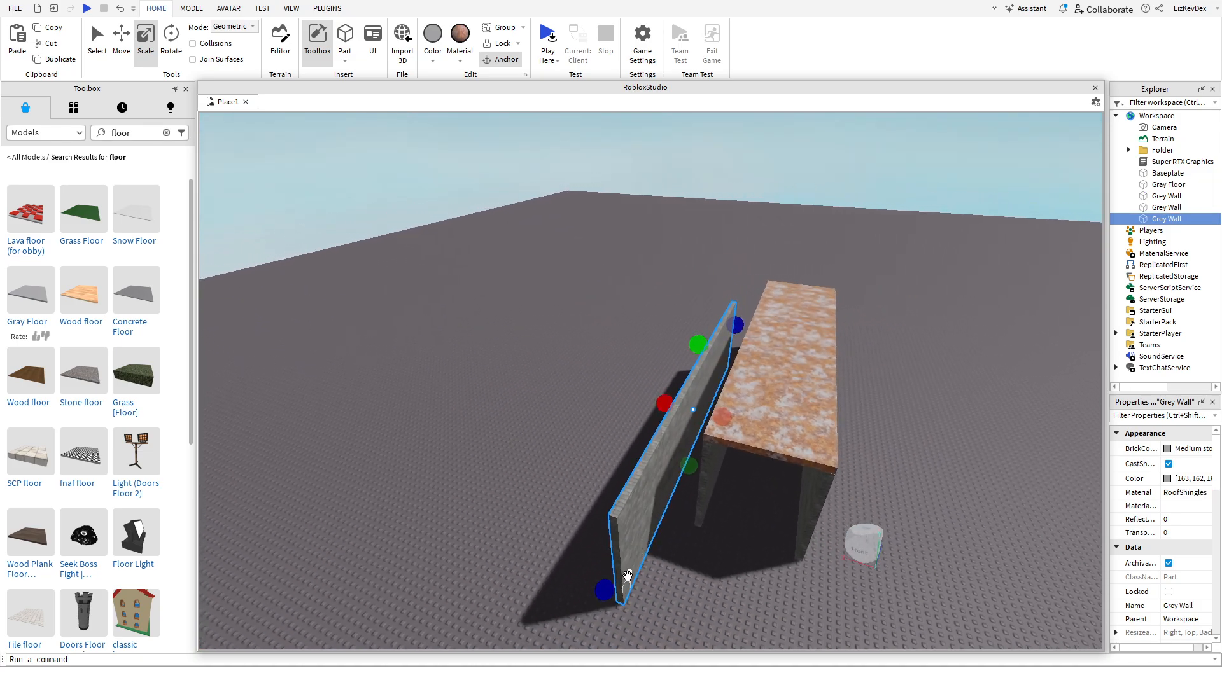
- Bring the copied wall close to the outer side of the nearest corridor wall, parallel to it
{"action": "left_click", "coordinate": [624, 608]}
{"action": "key", "text": "w"}
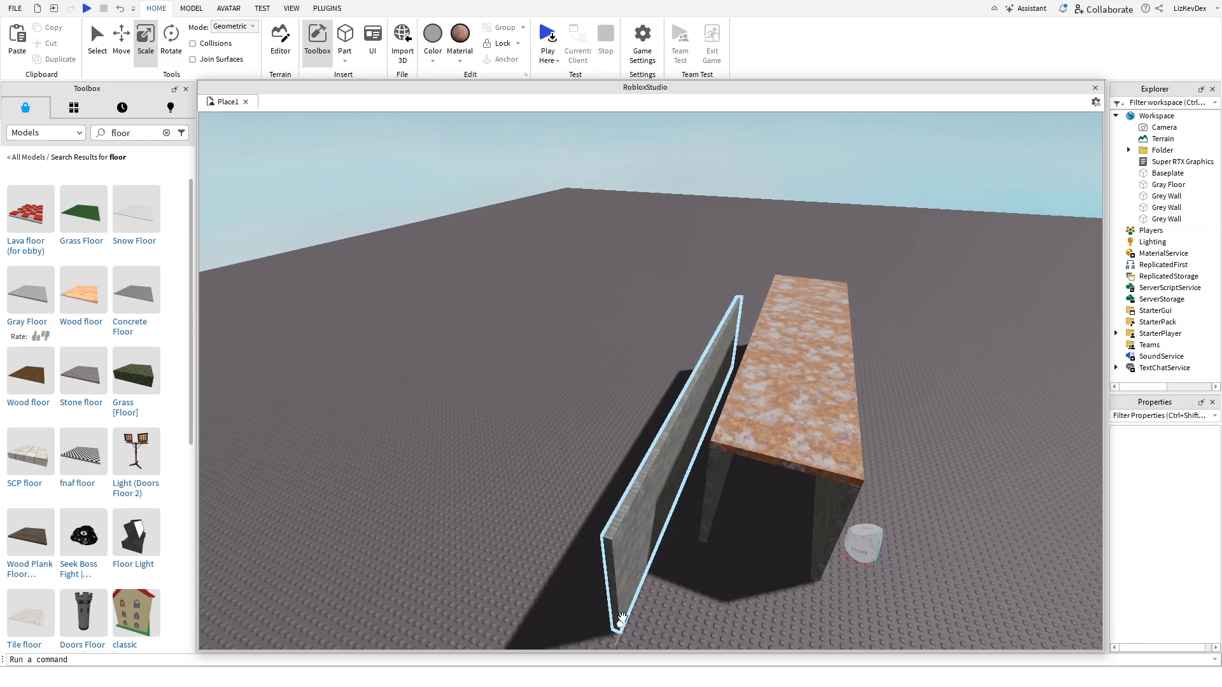
{"action": "key", "text": "a"}
{"action": "left_click_drag", "start_coordinate": [619, 620], "coordinate": [643, 613]}
{"action": "key", "text": "w"}
{"action": "right_click_drag", "start_coordinate": [643, 613], "coordinate": [643, 642]}
{"action": "left_click_drag", "start_coordinate": [643, 613], "coordinate": [633, 470]}
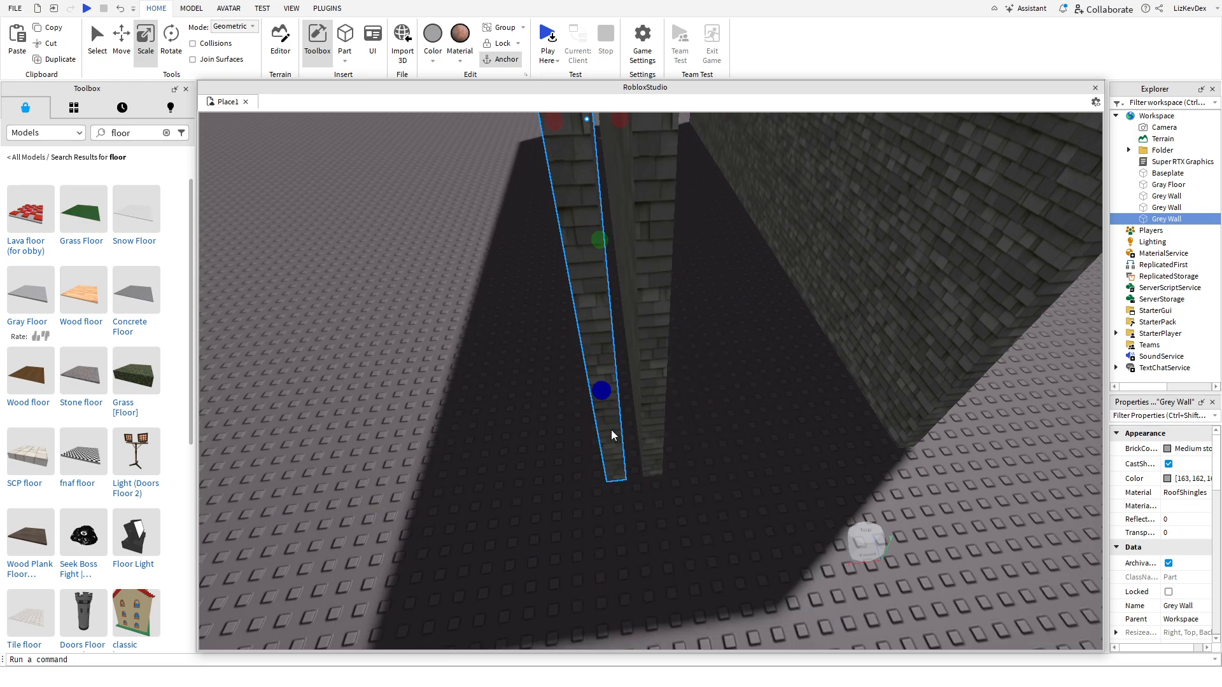
- Move the copied wall about 0.894 studs sideways toward the outer face of the corridor wall
{"action": "key", "text": "a"}
{"action": "left_click", "coordinate": [122, 43]}
{"action": "right_click_drag", "start_coordinate": [462, 248], "coordinate": [463, 233]}
{"action": "key", "text": "d"}
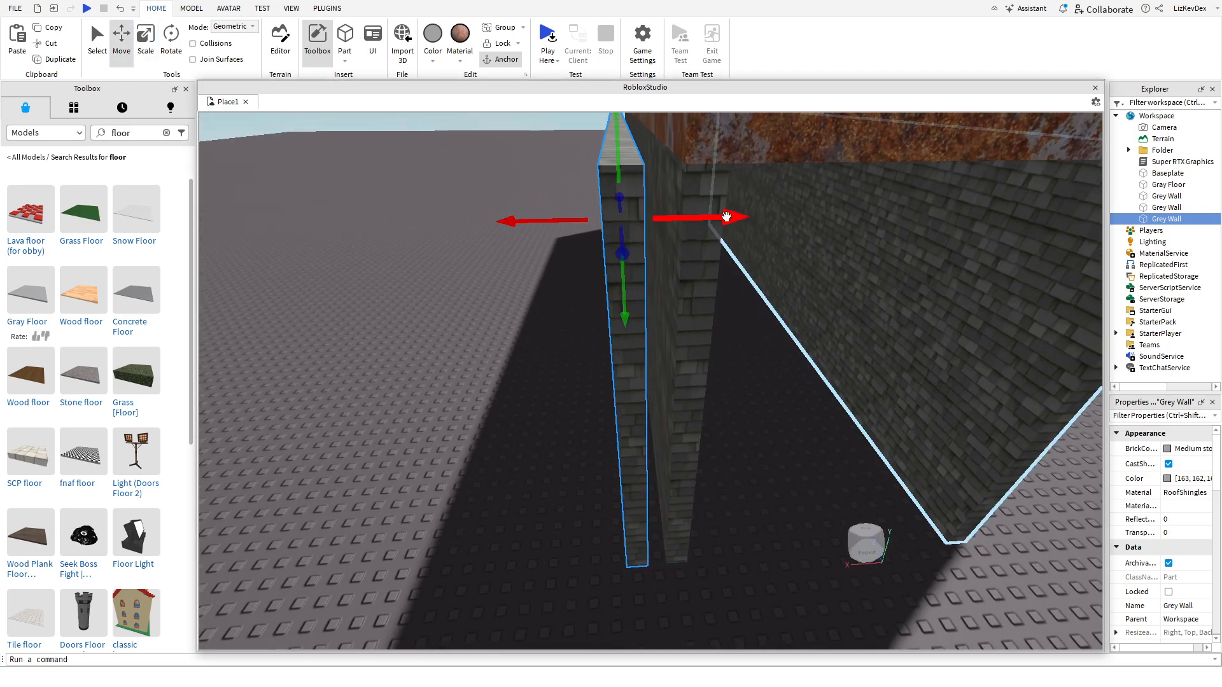
{"action": "left_click_drag", "start_coordinate": [735, 219], "coordinate": [746, 221]}
{"action": "key", "text": "s"}
{"action": "key", "text": "a"}
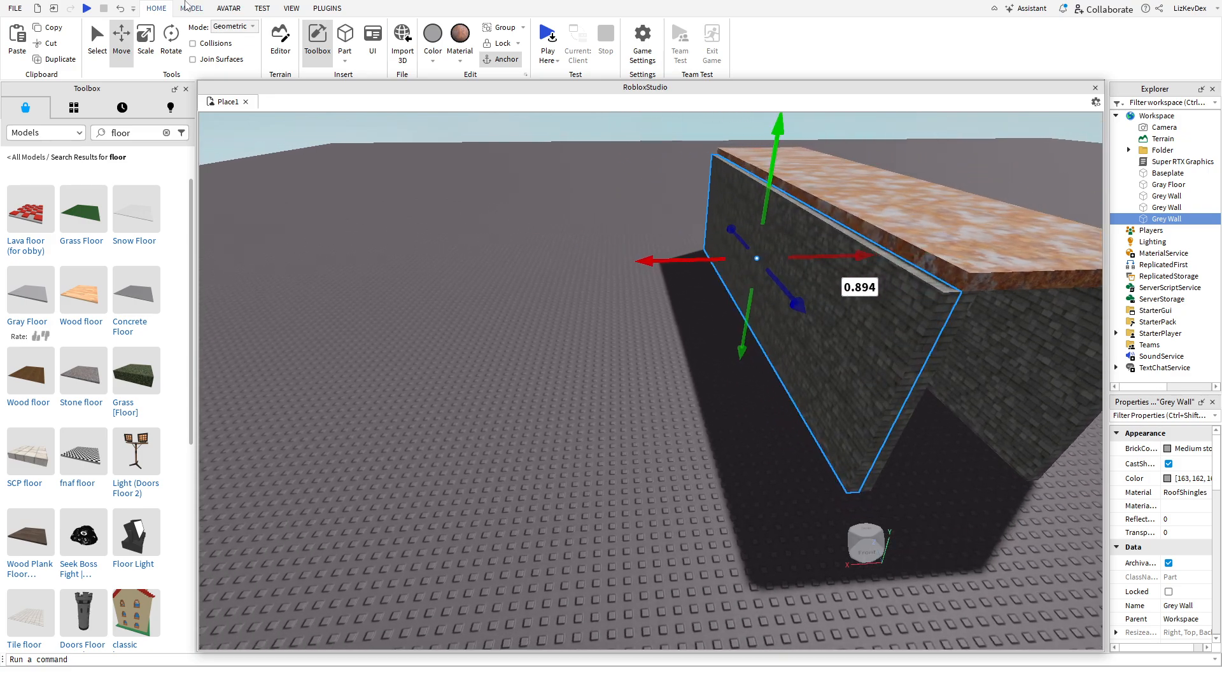
- Shorten the copied wall to a narrow pillar-like piece at the front end of the corridor wall
{"action": "left_click", "coordinate": [146, 45]}
{"action": "right_click_drag", "start_coordinate": [477, 237], "coordinate": [473, 257]}
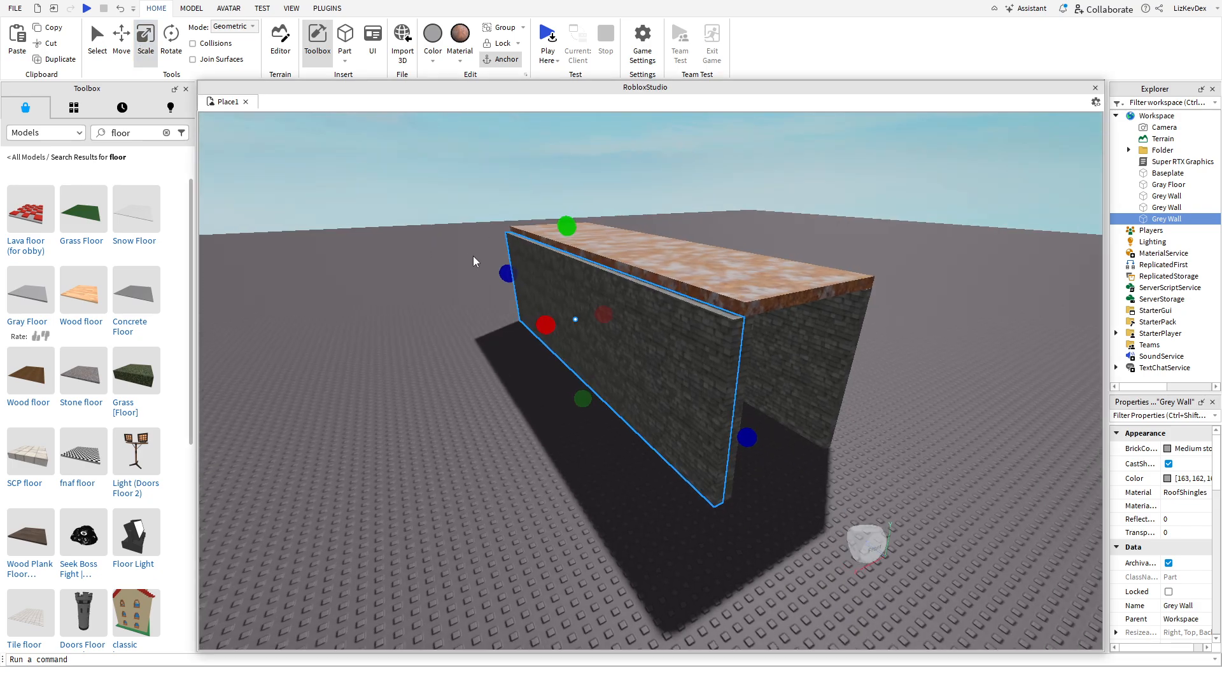
{"action": "left_click_drag", "start_coordinate": [506, 273], "coordinate": [779, 424]}
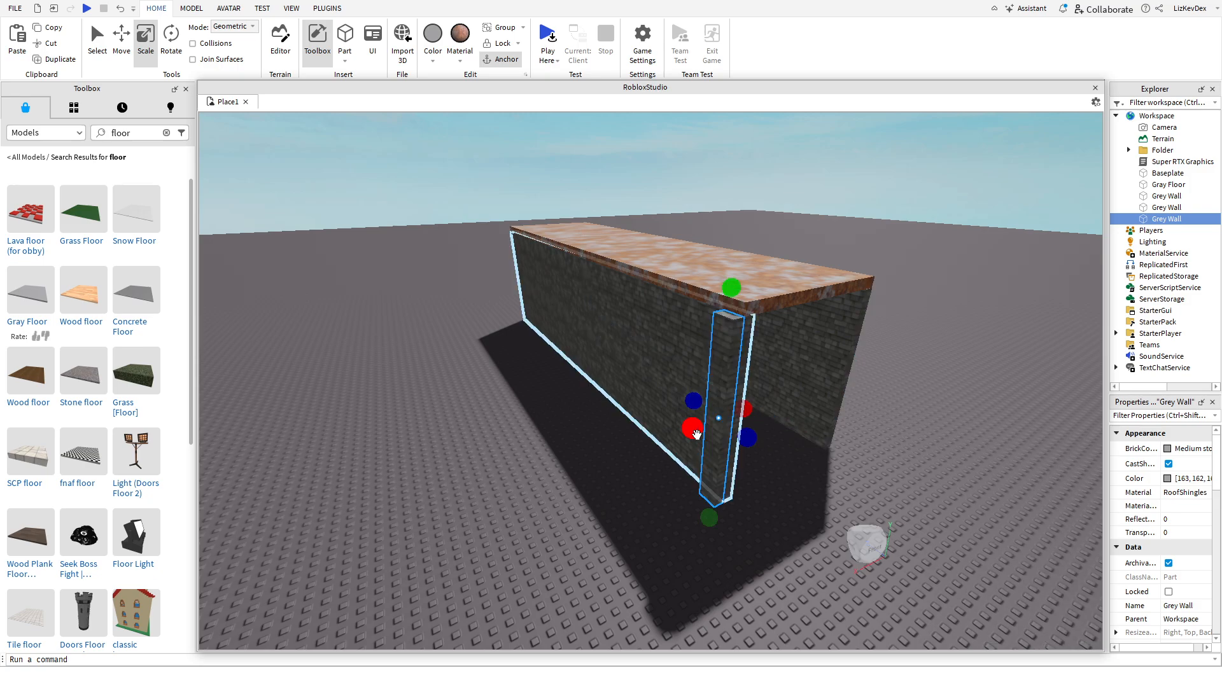
{"action": "scroll", "coordinate": [691, 428], "scroll_direction": "up", "scroll_amount": 3}
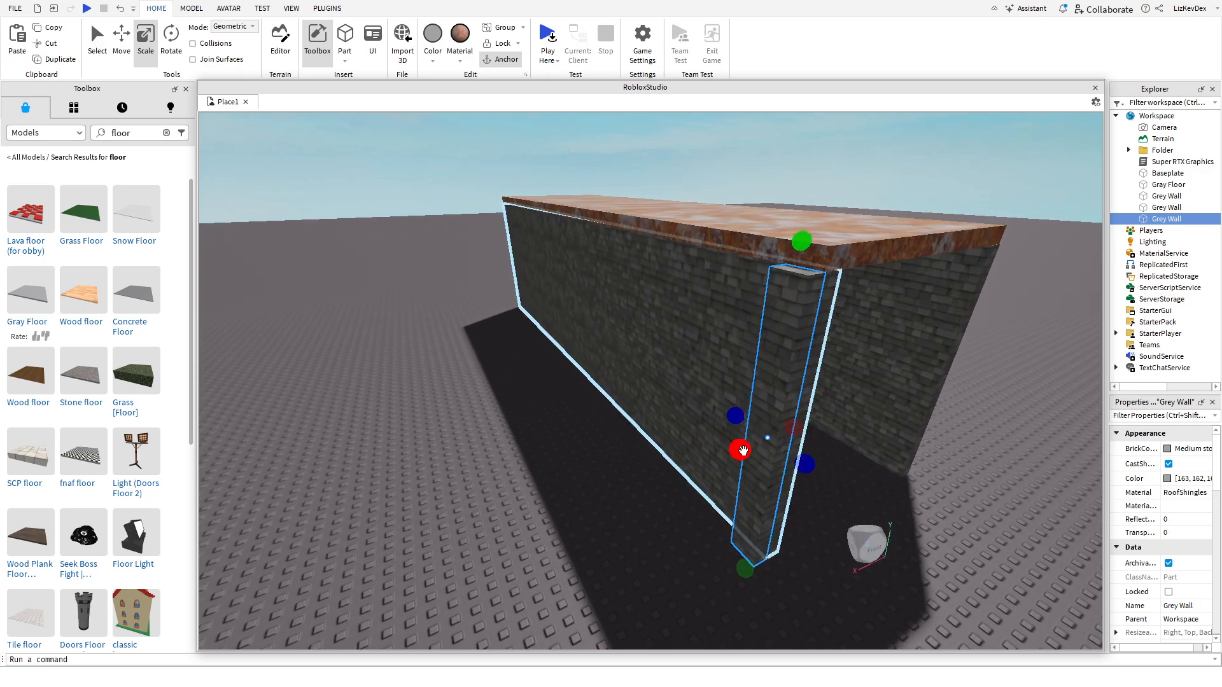
- Stretch the pillar-like wall piece outward to about 13 studs, forming a short cross wall at the corridor's front end
{"action": "left_click_drag", "start_coordinate": [743, 451], "coordinate": [490, 554]}
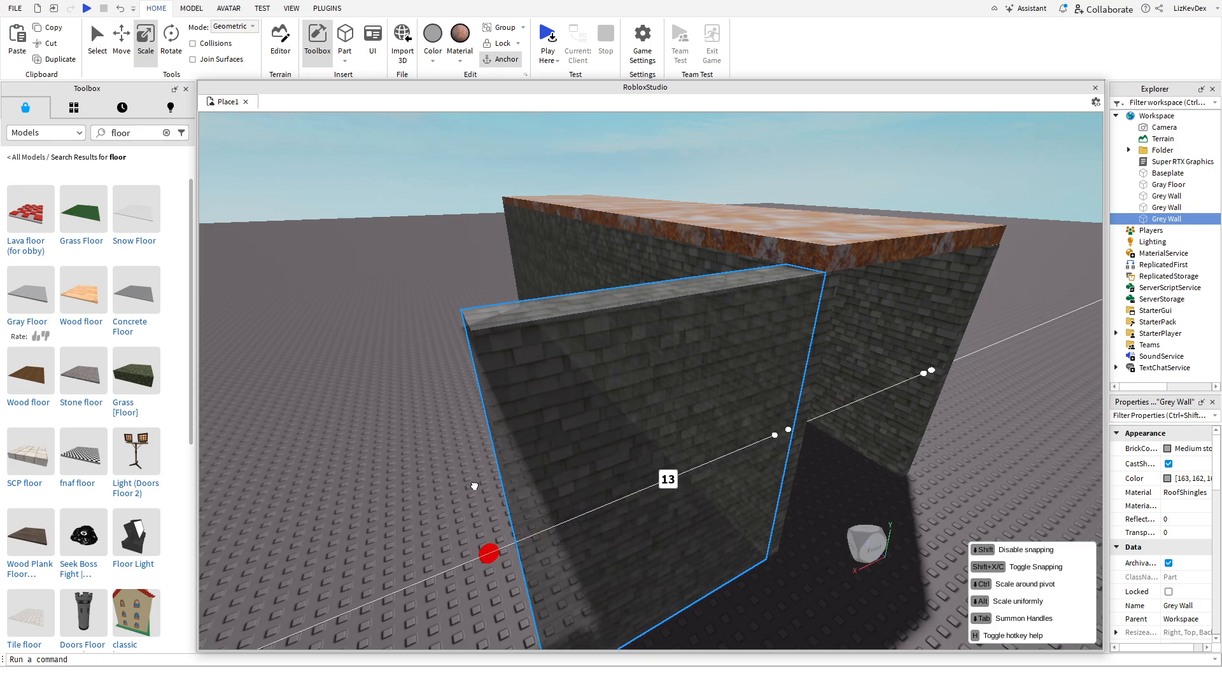
{"action": "scroll", "coordinate": [958, 425], "scroll_direction": "down", "scroll_amount": 3}
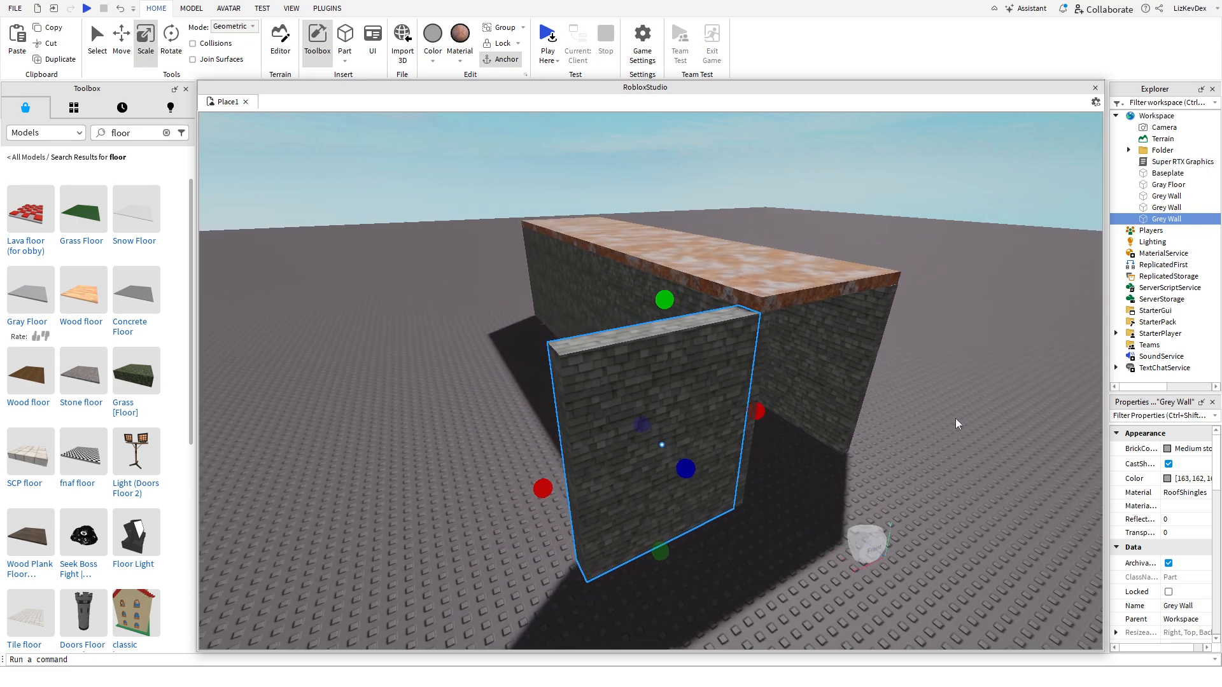
{"action": "scroll", "coordinate": [958, 424], "scroll_direction": "down", "scroll_amount": 2}
- Extend the corroded-metal ceiling slab forward past the corridor and widen it on its sides to cover the new cross wall
{"action": "left_click", "coordinate": [717, 325]}
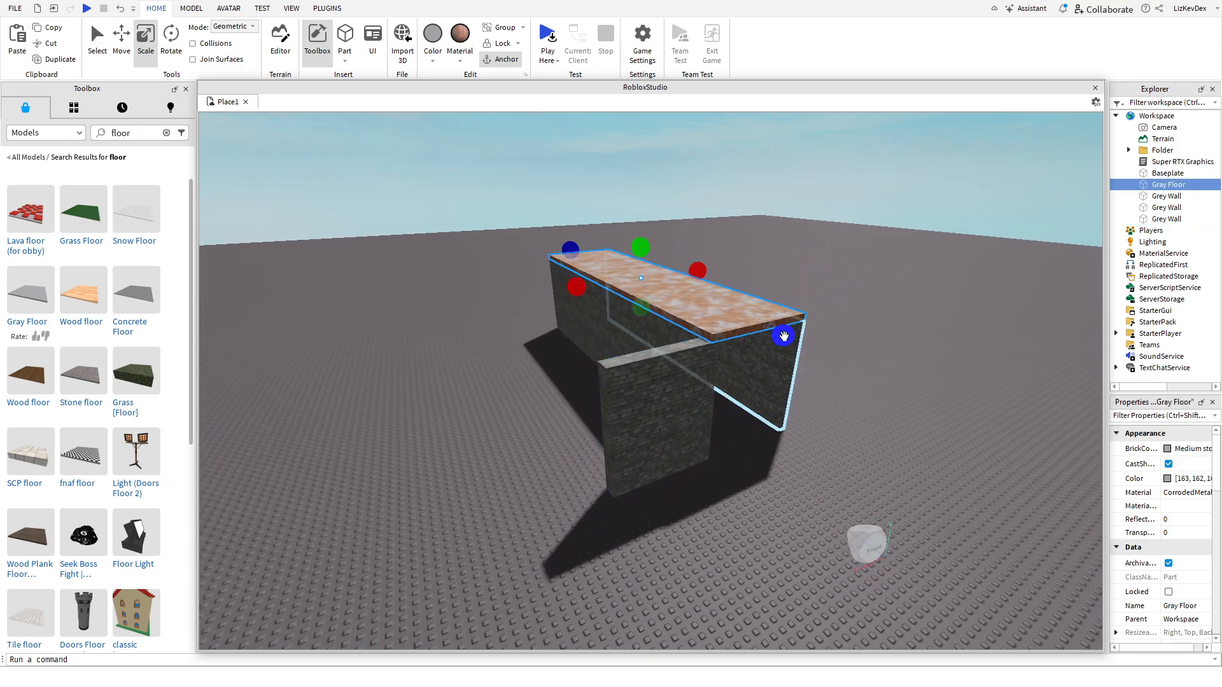
{"action": "left_click_drag", "start_coordinate": [783, 336], "coordinate": [859, 366]}
{"action": "left_click_drag", "start_coordinate": [591, 299], "coordinate": [491, 327]}
{"action": "key", "text": "w"}
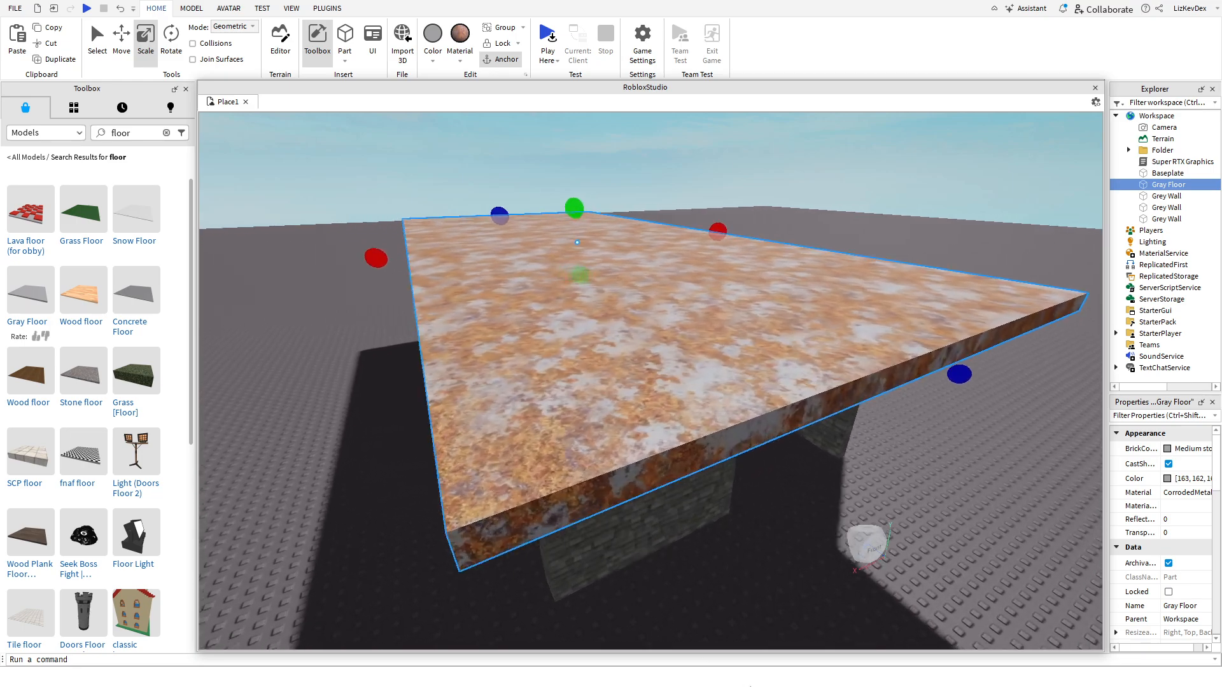
{"action": "right_click_drag", "start_coordinate": [744, 560], "coordinate": [733, 554]}
{"action": "key", "text": "s"}
{"action": "key", "text": "a"}
{"action": "key", "text": "s"}
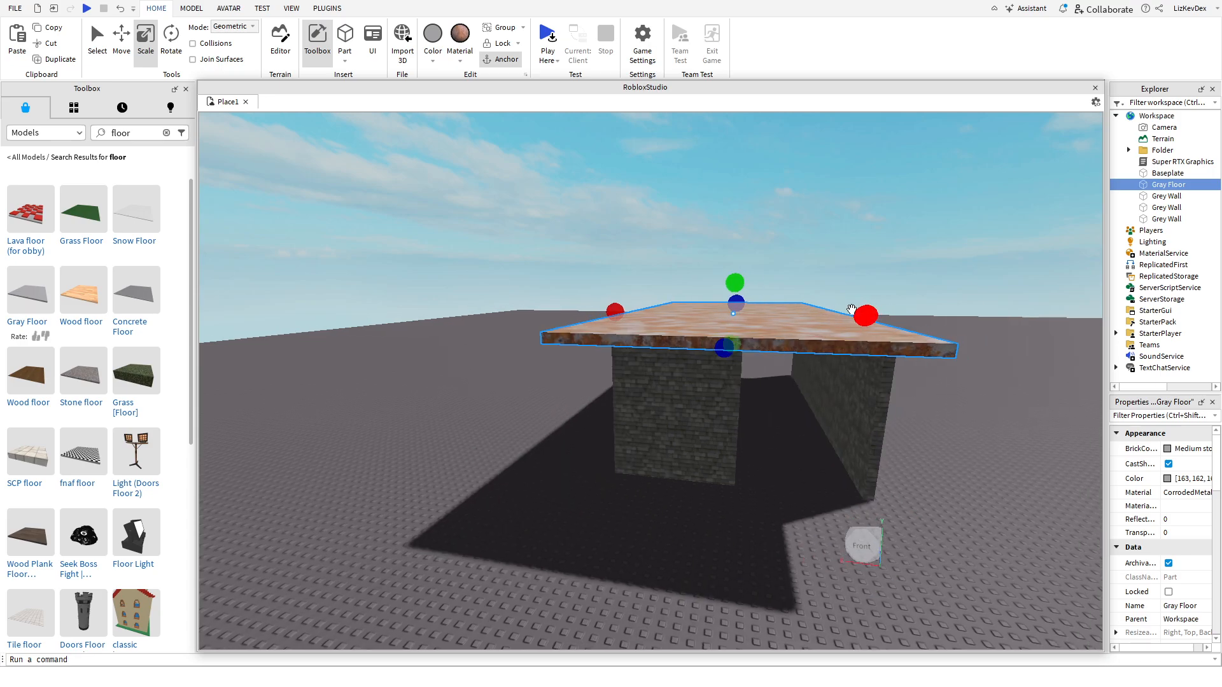
{"action": "key", "text": "d"}
{"action": "left_click_drag", "start_coordinate": [819, 322], "coordinate": [837, 323]}
- Lengthen the corridor wall opposite the cross wall forward to about the ceiling's front edge
{"action": "key", "text": "w"}
{"action": "left_click", "coordinate": [882, 446]}
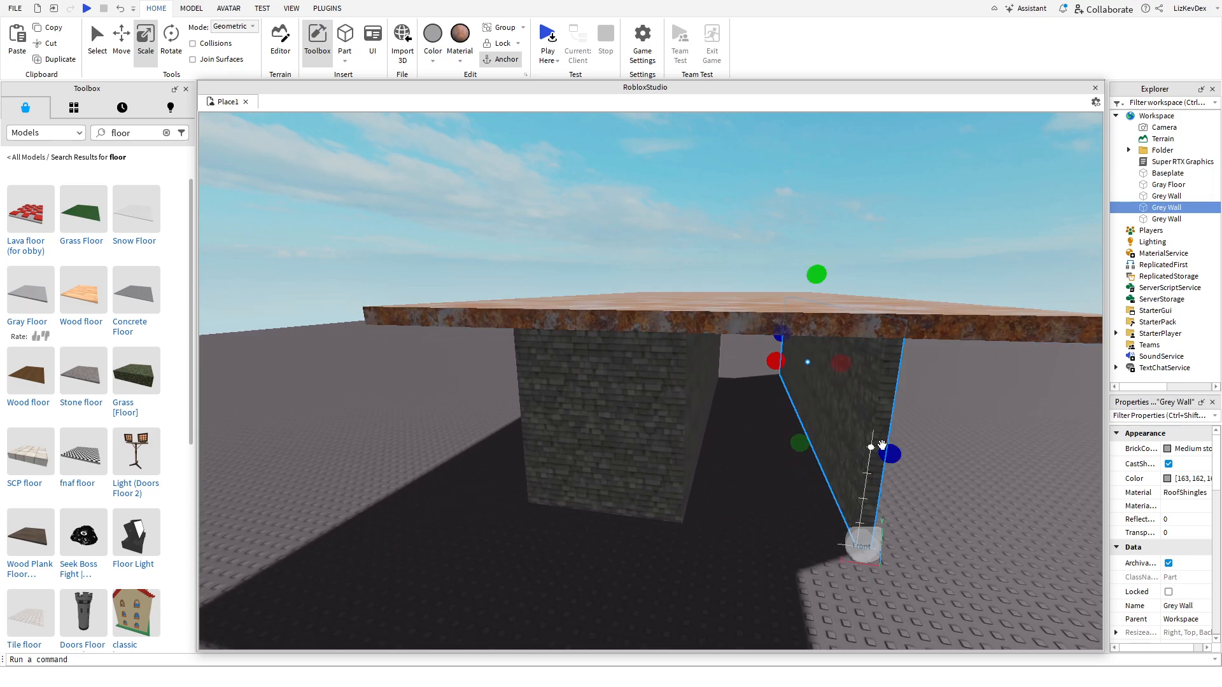
{"action": "key", "text": "s"}
- Duplicate the short cross wall and place the copy at the front end of the lengthened corridor wall, forming a corner
{"action": "left_click", "coordinate": [633, 390]}
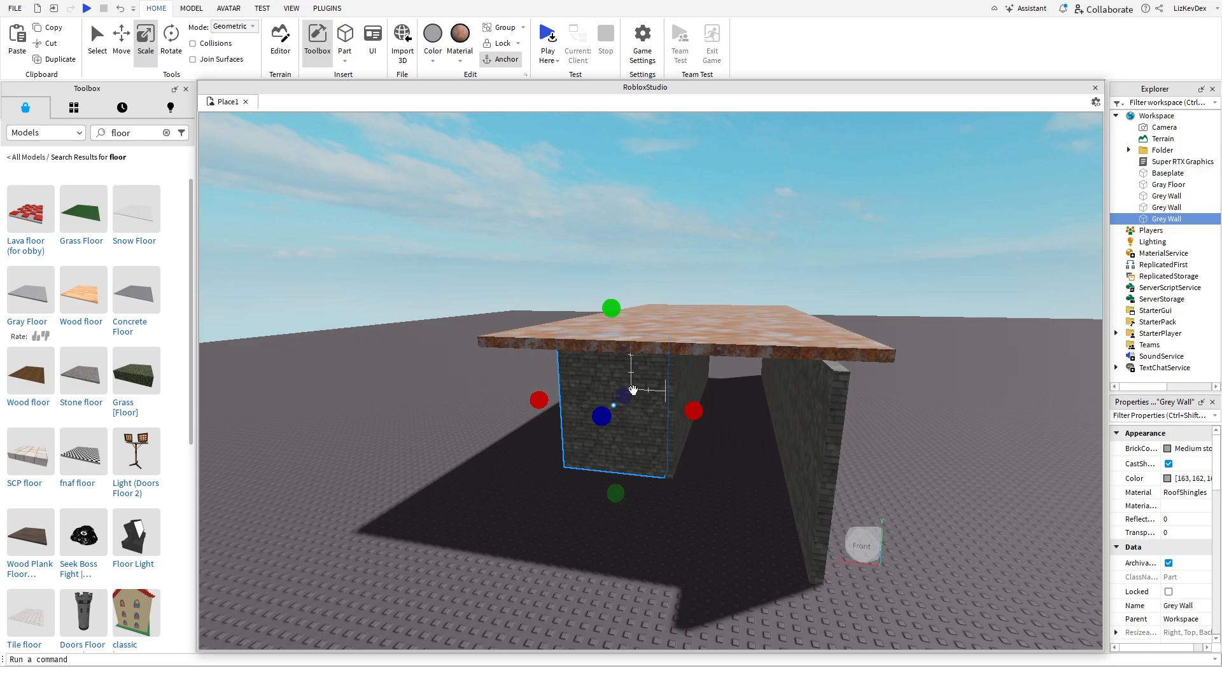
{"action": "key", "text": "ctrl+d"}
{"action": "left_click_drag", "start_coordinate": [643, 283], "coordinate": [762, 572]}
{"action": "key", "text": "w"}
{"action": "key", "text": "d"}
{"action": "right_click_drag", "start_coordinate": [821, 533], "coordinate": [822, 530]}
{"action": "key", "text": "w"}
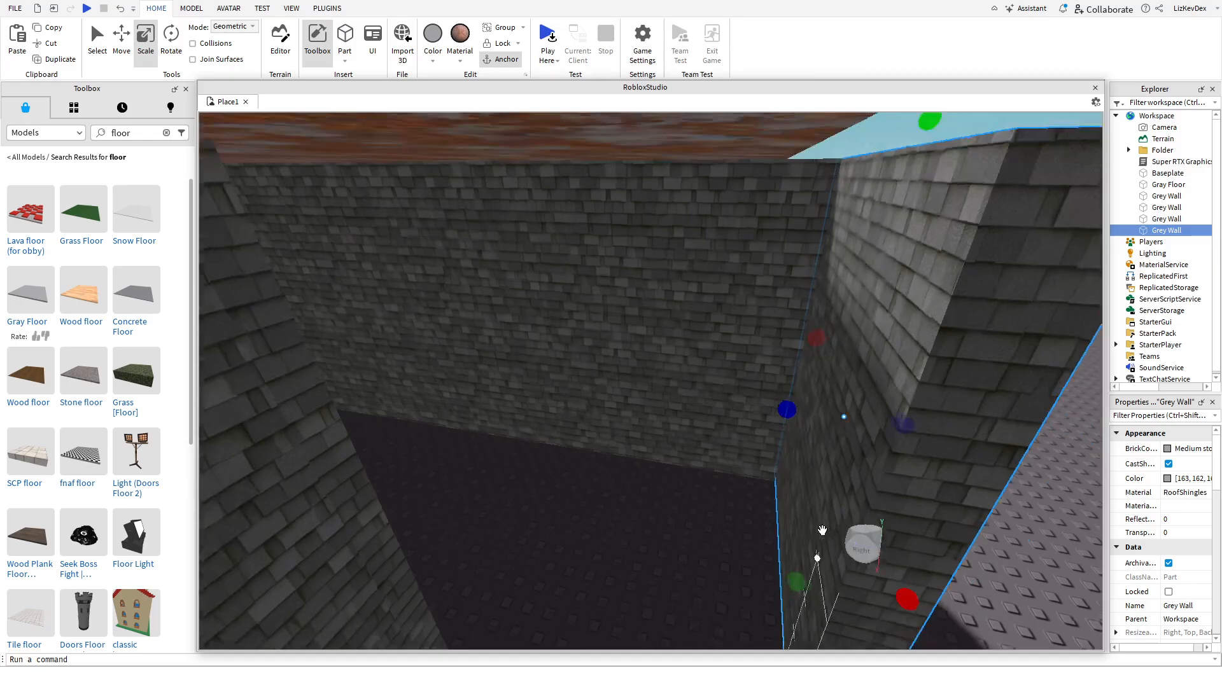
{"action": "key", "text": "s"}
- Extend the ceiling slab forward so that it covers the copied front wall
{"action": "left_click", "coordinate": [687, 341]}
{"action": "left_click_drag", "start_coordinate": [694, 332], "coordinate": [780, 333]}
{"action": "key", "text": "w"}
{"action": "key", "text": "w"}
- Lengthen the copied front wall sideways, parallel to the short cross wall
{"action": "left_click", "coordinate": [662, 300]}
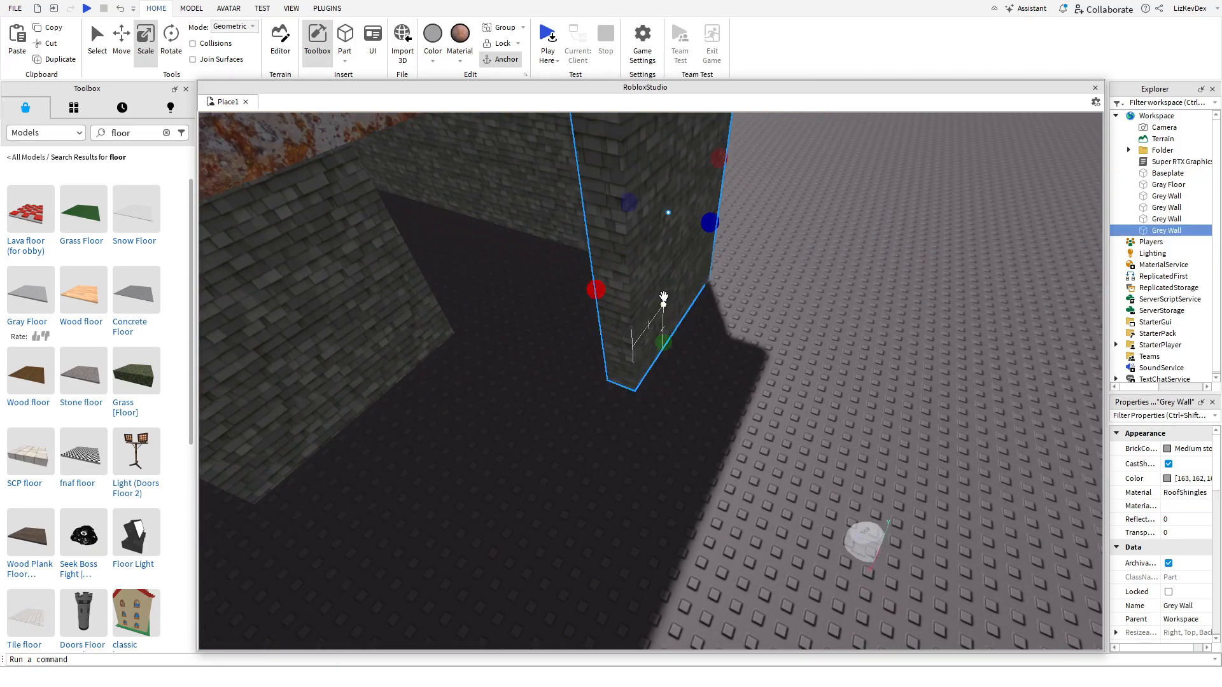
{"action": "key", "text": "s"}
{"action": "left_click_drag", "start_coordinate": [649, 354], "coordinate": [541, 466]}
{"action": "key", "text": "w"}
- Lengthen the original short cross wall slightly at its outer end
{"action": "left_click", "coordinate": [581, 517]}
{"action": "right_click_drag", "start_coordinate": [720, 449], "coordinate": [718, 447]}
{"action": "key", "text": "s"}
{"action": "left_click", "coordinate": [585, 427]}
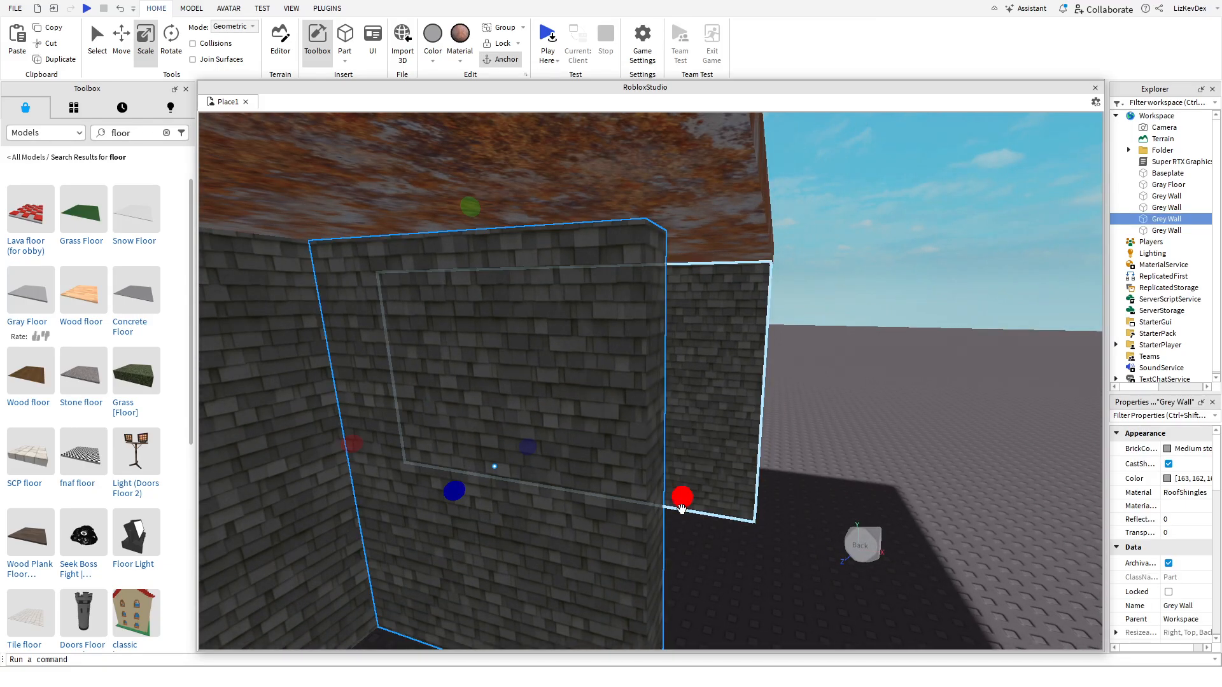
{"action": "left_click_drag", "start_coordinate": [680, 507], "coordinate": [774, 509]}
{"action": "key", "text": "w"}
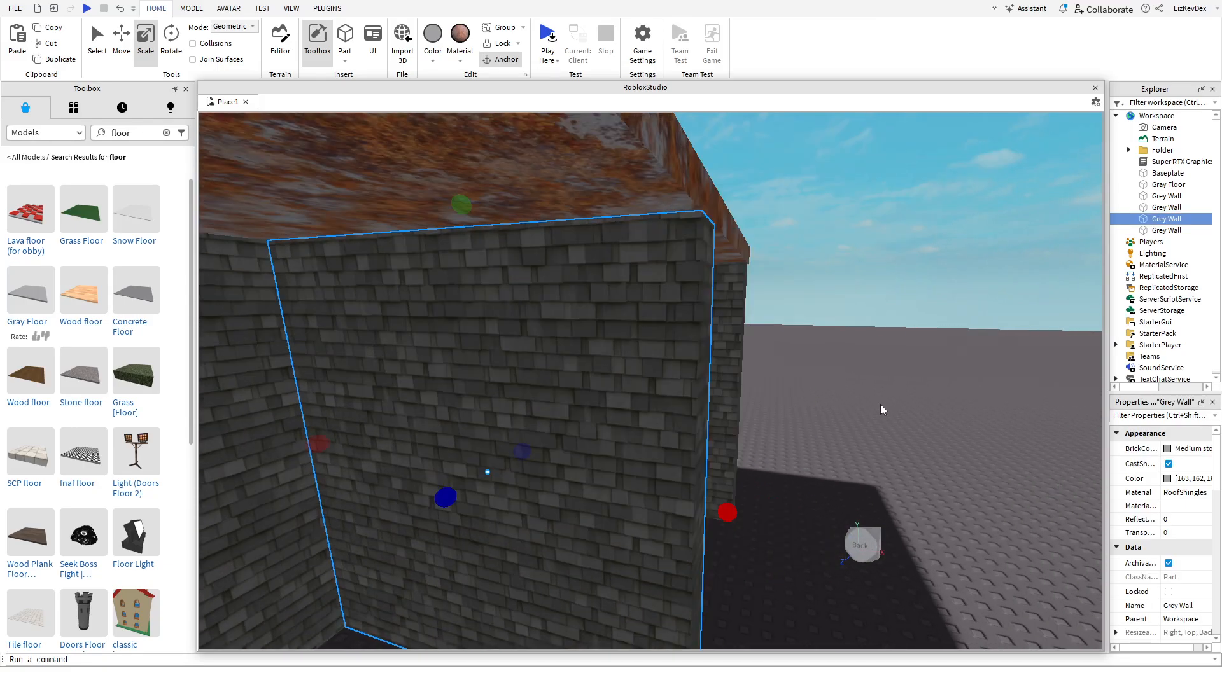
{"action": "left_click", "coordinate": [883, 410]}
- Copy a gray wall and place the pasted piece across the corridor's far back end
{"action": "key", "text": "d"}
{"action": "right_click_drag", "start_coordinate": [612, 353], "coordinate": [712, 365]}
{"action": "key", "text": "w"}
{"action": "key", "text": "w"}
{"action": "key", "text": "w"}
{"action": "left_click", "coordinate": [714, 385]}
{"action": "key", "text": "ctrl+c"}
{"action": "key", "text": "ctrl+v"}
{"action": "key", "text": "w"}
{"action": "left_click_drag", "start_coordinate": [713, 365], "coordinate": [731, 318]}
{"action": "key", "text": "w"}
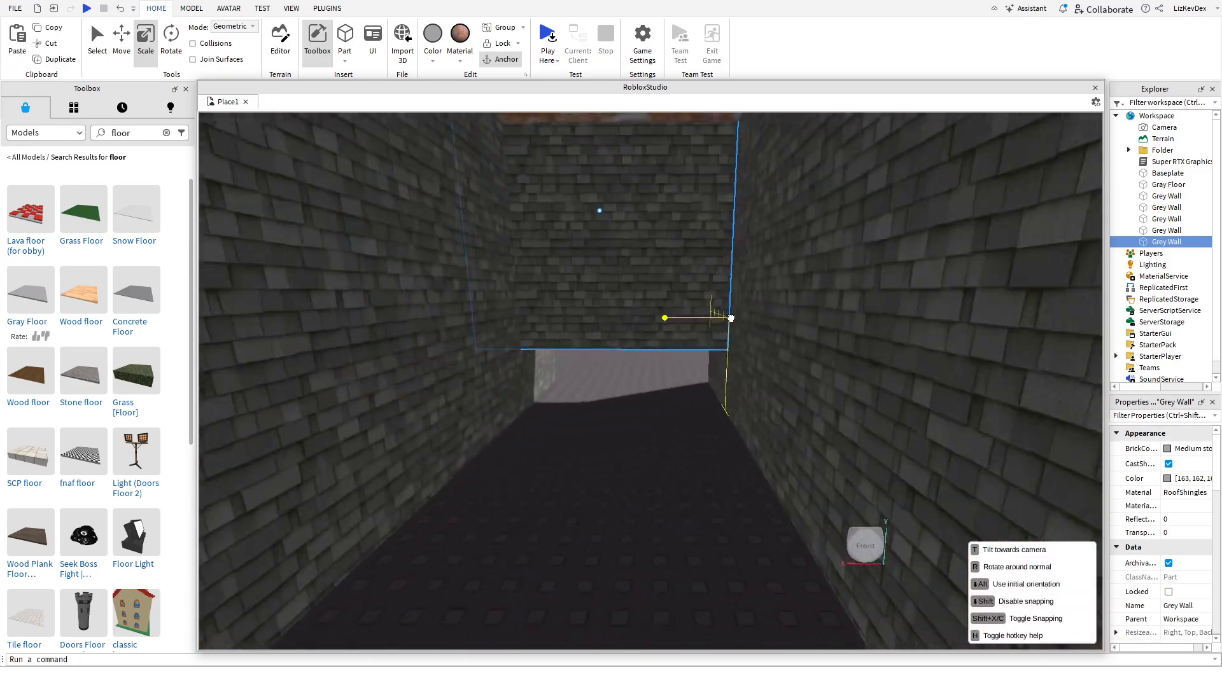
- Adjust both ends of the pasted wall to fit it between the two long corridor walls
{"action": "right_click_drag", "start_coordinate": [819, 350], "coordinate": [813, 348]}
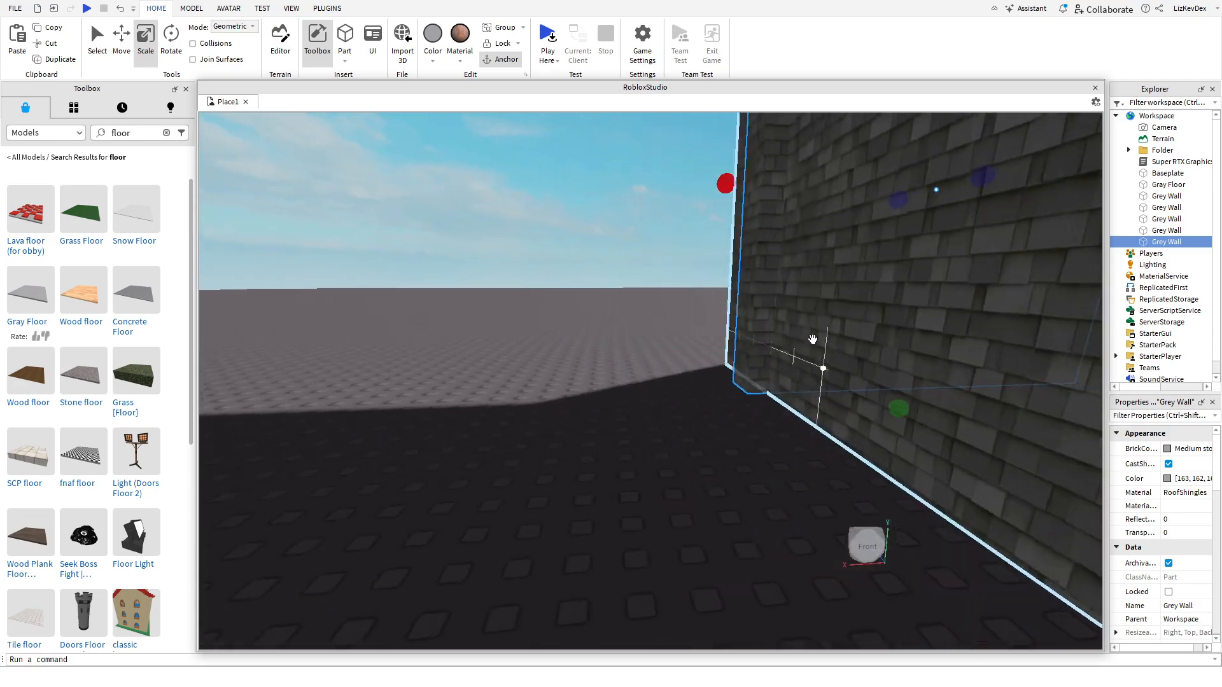
{"action": "left_click_drag", "start_coordinate": [787, 190], "coordinate": [794, 190]}
{"action": "key", "text": "d"}
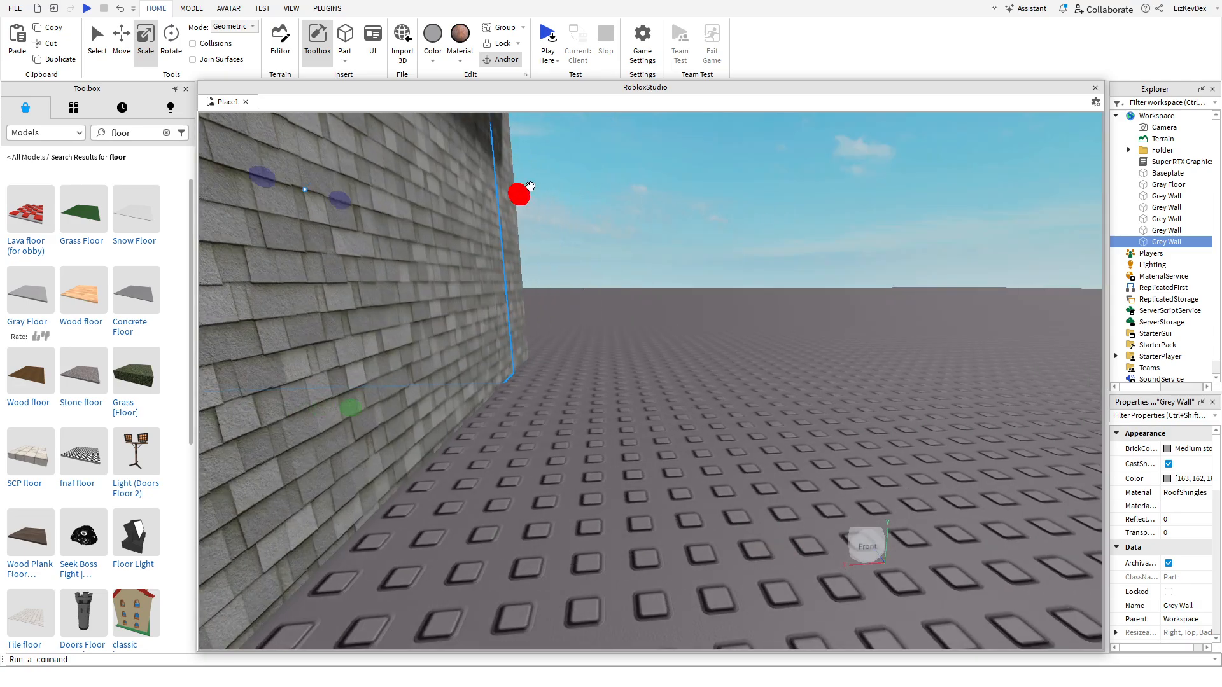
{"action": "key", "text": "a"}
{"action": "key", "text": "d"}
{"action": "left_click", "coordinate": [732, 229]}
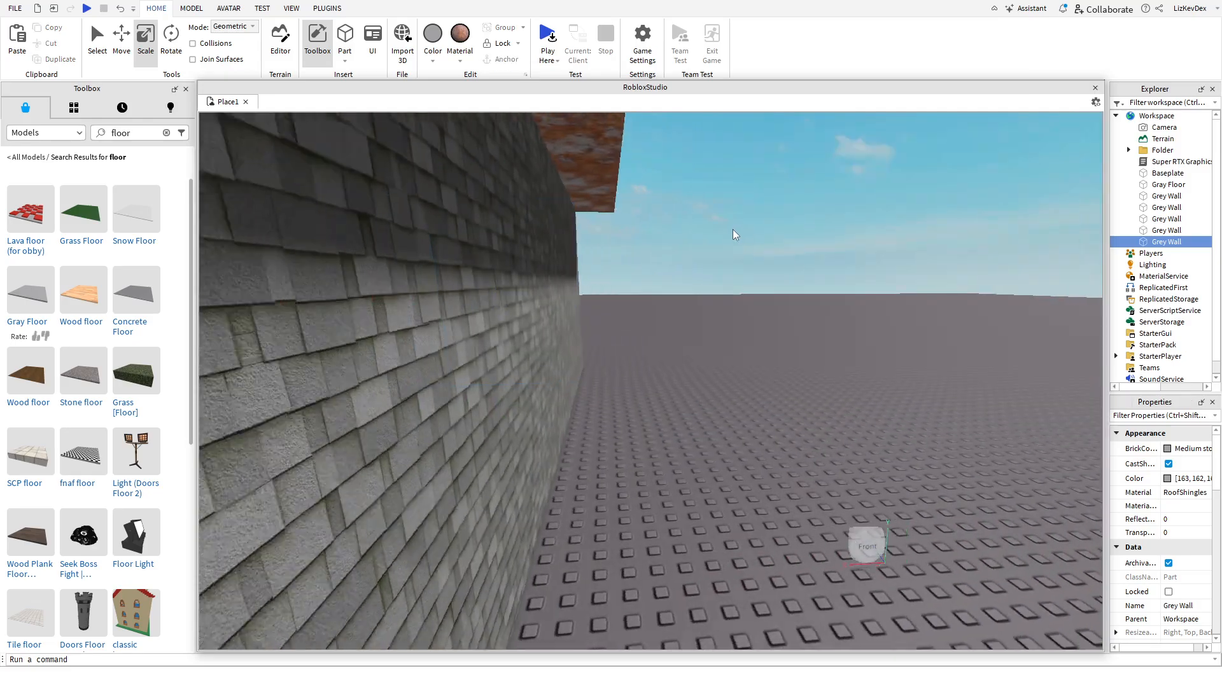
- Widen the ceiling slab well beyond the corridor on the side where the passage turns
{"action": "key", "text": "a"}
{"action": "right_click_drag", "start_coordinate": [732, 229], "coordinate": [732, 228]}
{"action": "key", "text": "s"}
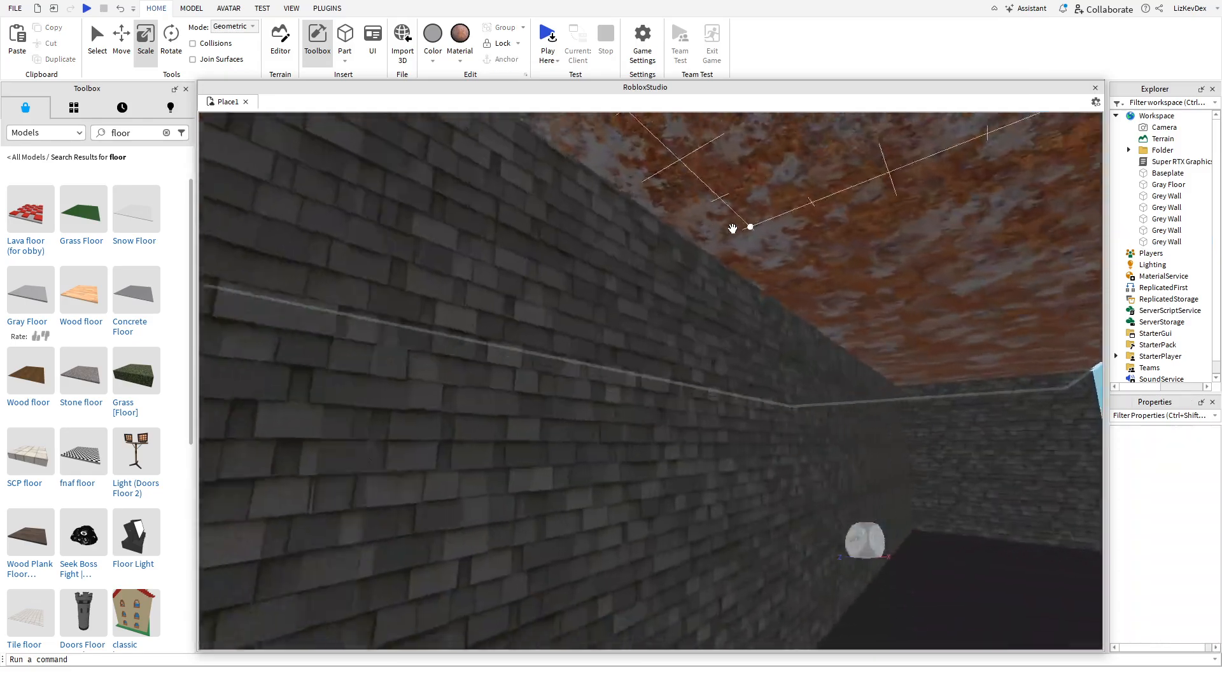
{"action": "key", "text": "d"}
{"action": "right_click_drag", "start_coordinate": [853, 276], "coordinate": [846, 272]}
{"action": "key", "text": "s"}
{"action": "key", "text": "d"}
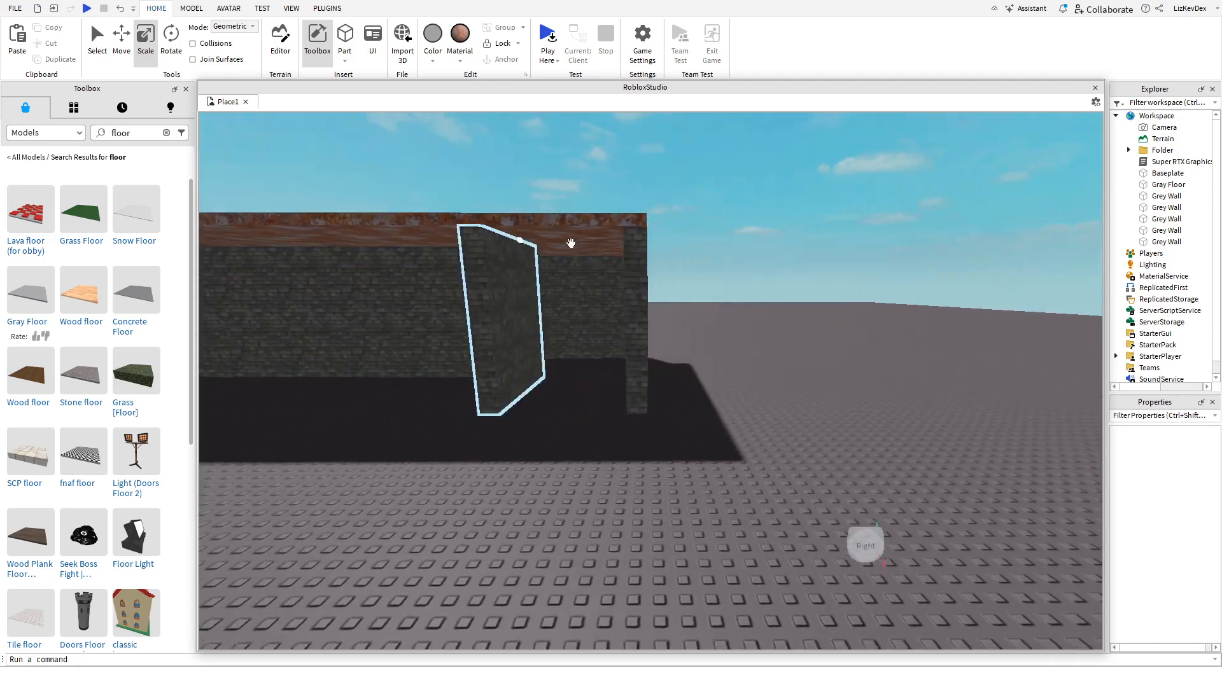
{"action": "right_click_drag", "start_coordinate": [570, 240], "coordinate": [679, 215]}
{"action": "key", "text": "s"}
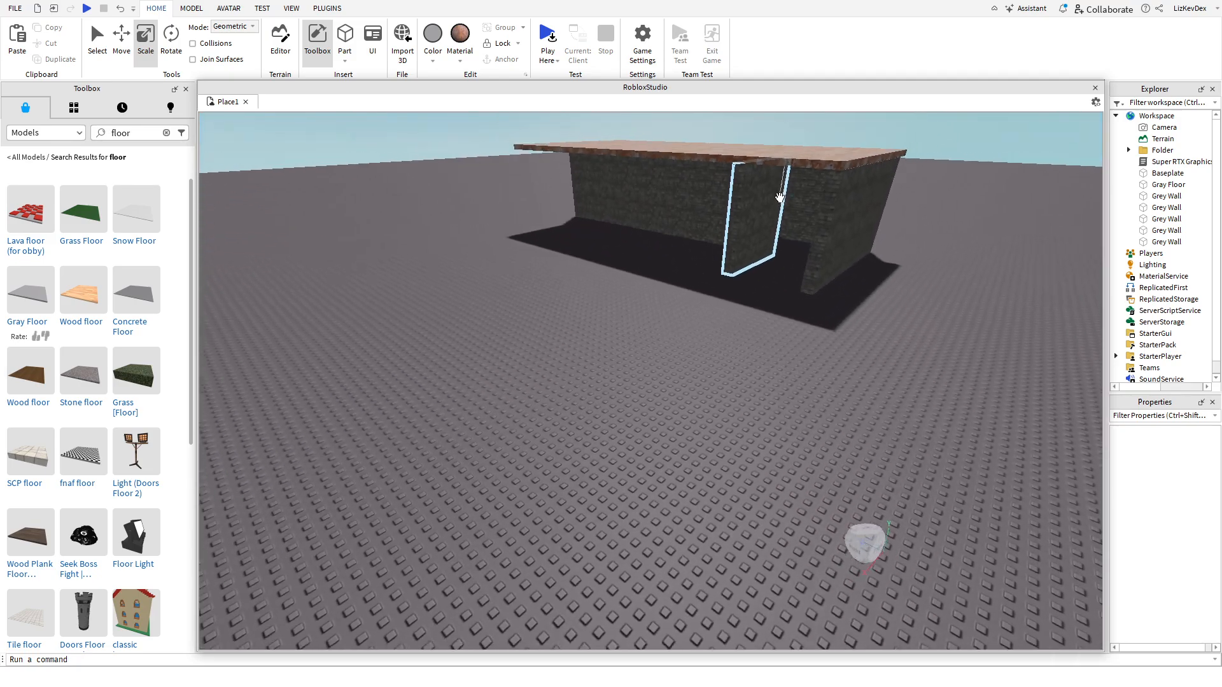
{"action": "left_click", "coordinate": [791, 156]}
{"action": "key", "text": "s"}
{"action": "key", "text": "d"}
{"action": "left_click_drag", "start_coordinate": [606, 157], "coordinate": [455, 194]}
{"action": "key", "text": "d"}
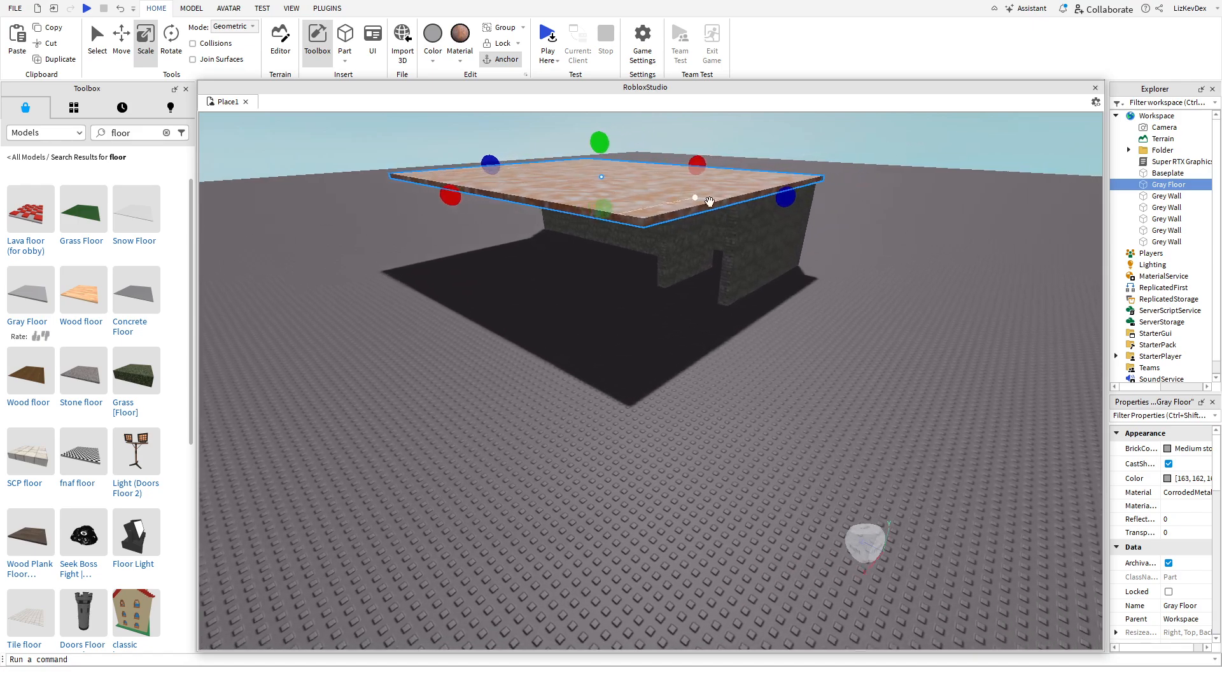
- Lengthen the front wall to the outer edge of the widened ceiling
{"action": "left_click", "coordinate": [705, 232]}
{"action": "left_click_drag", "start_coordinate": [682, 264], "coordinate": [602, 264]}
{"action": "key", "text": "w"}
- Check the widened ceiling slab's width from above
{"action": "right_click_drag", "start_coordinate": [655, 245], "coordinate": [705, 249]}
{"action": "key", "text": "a"}
{"action": "key", "text": "w"}
{"action": "key", "text": "s"}
{"action": "key", "text": "s"}
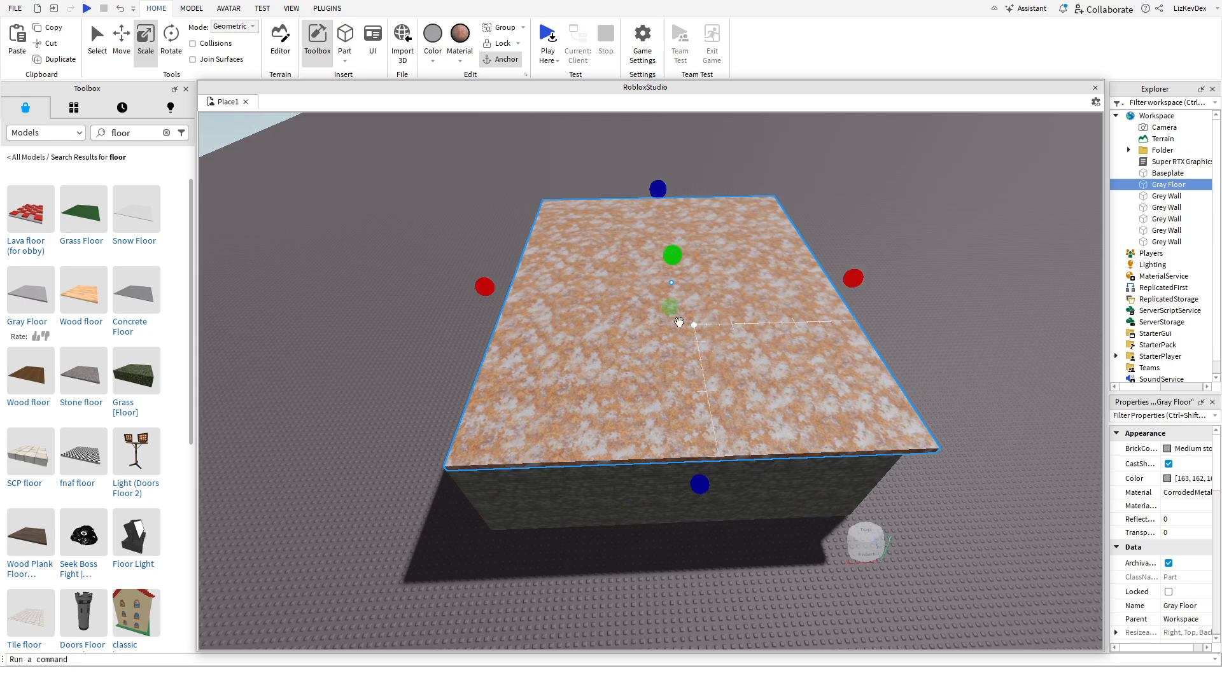
{"action": "left_click_drag", "start_coordinate": [486, 292], "coordinate": [486, 292]}
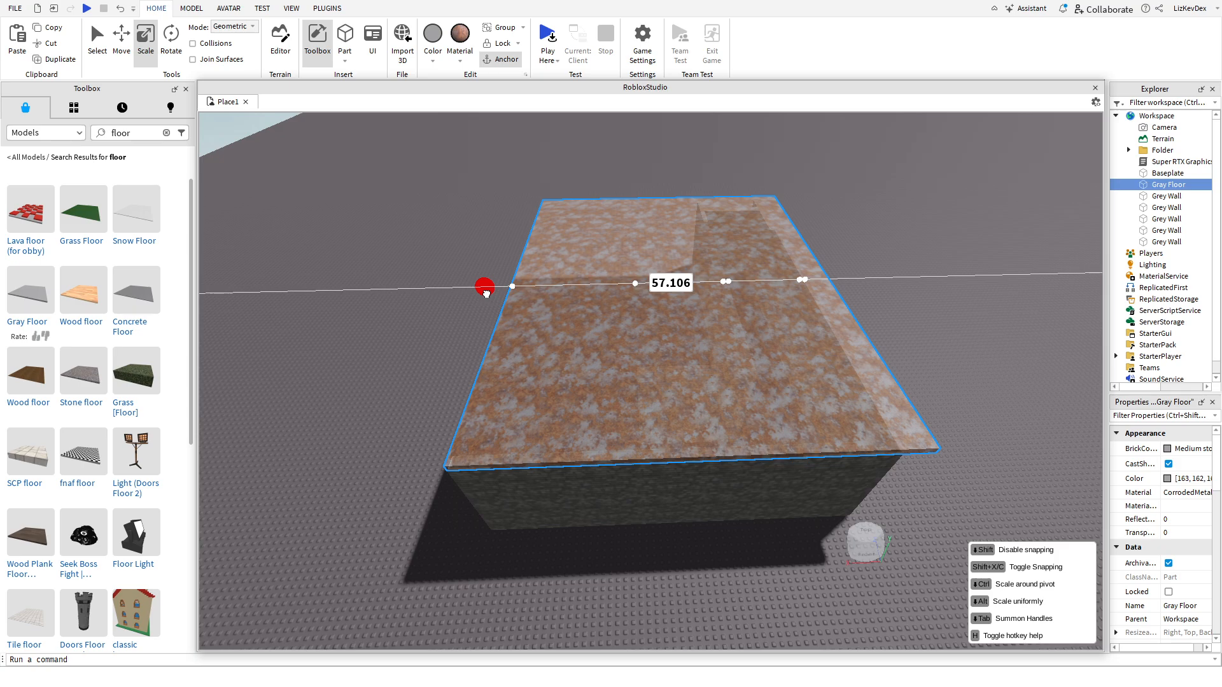
{"action": "left_click_drag", "start_coordinate": [486, 292], "coordinate": [486, 292]}
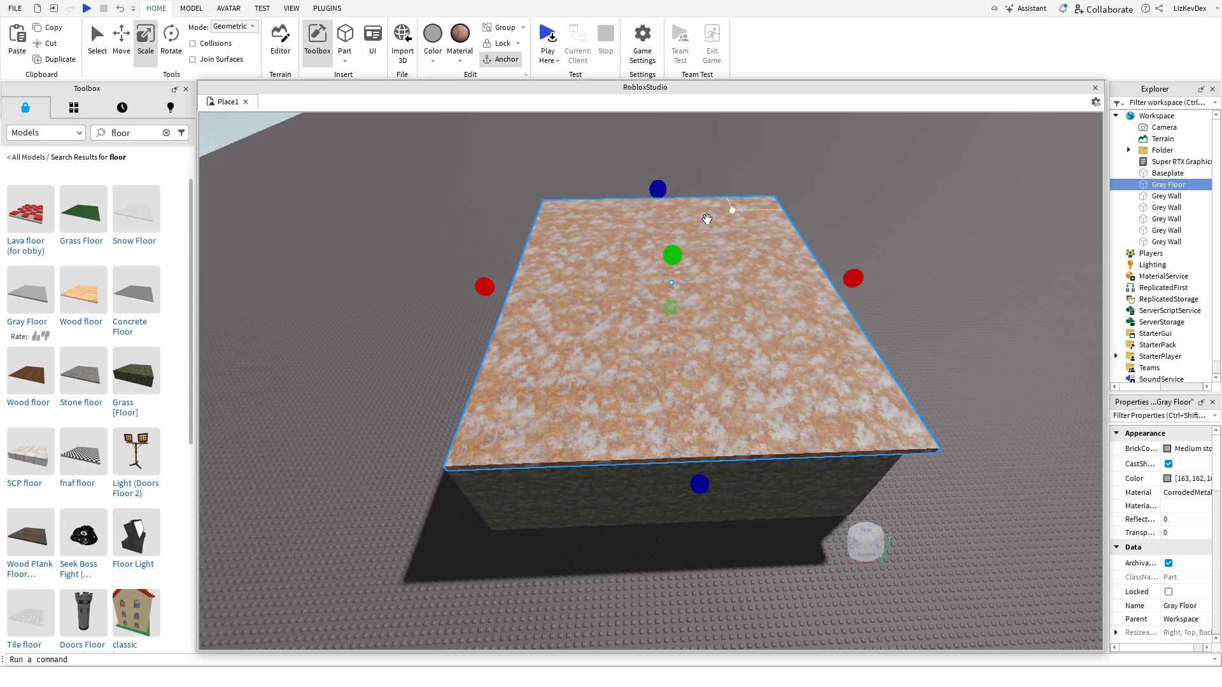
- Check the front wall's outer end against the ceiling's corner
{"action": "key", "text": "w"}
{"action": "right_click_drag", "start_coordinate": [649, 443], "coordinate": [649, 443]}
{"action": "left_click", "coordinate": [648, 443]}
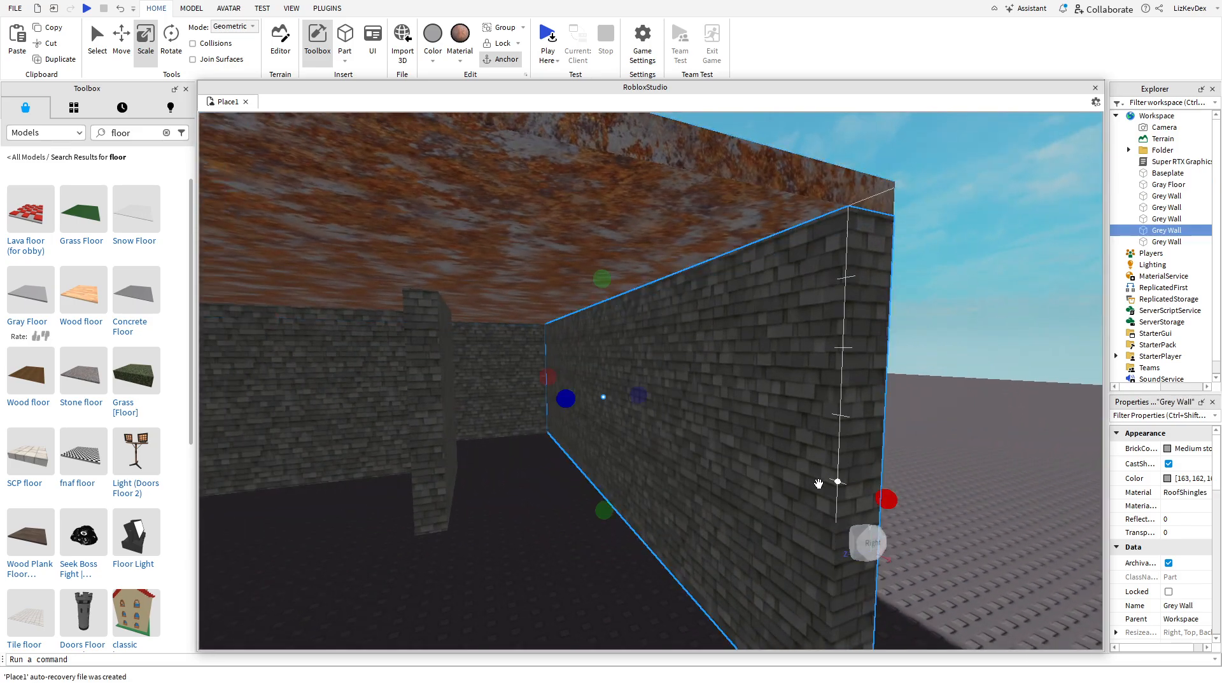
{"action": "left_click_drag", "start_coordinate": [893, 499], "coordinate": [892, 499]}
- Check the ceiling slab's length at its front edge and its width at the outer edge
{"action": "right_click_drag", "start_coordinate": [614, 266], "coordinate": [572, 244]}
{"action": "left_click", "coordinate": [571, 242]}
{"action": "left_click_drag", "start_coordinate": [756, 250], "coordinate": [756, 250]}
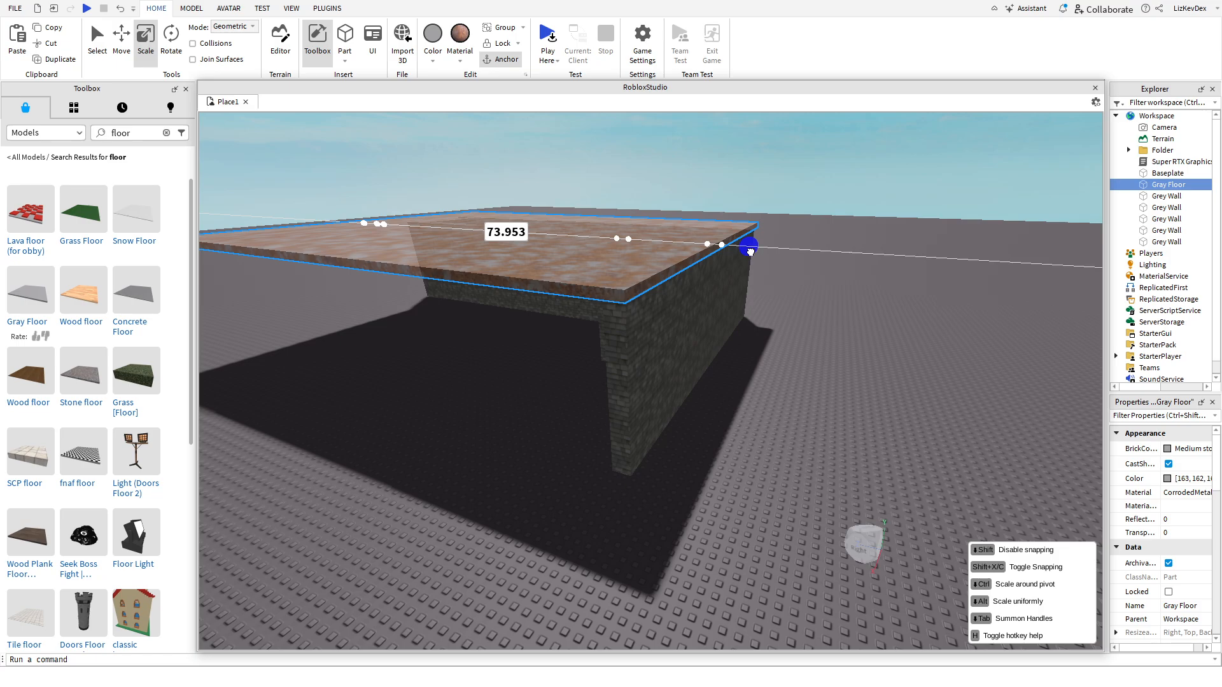
{"action": "mouse_move", "coordinate": [751, 253]}
{"action": "left_mouse_down"}
{"action": "mouse_move", "coordinate": [738, 250]}
{"action": "mouse_move", "coordinate": [749, 253]}
{"action": "left_mouse_up"}
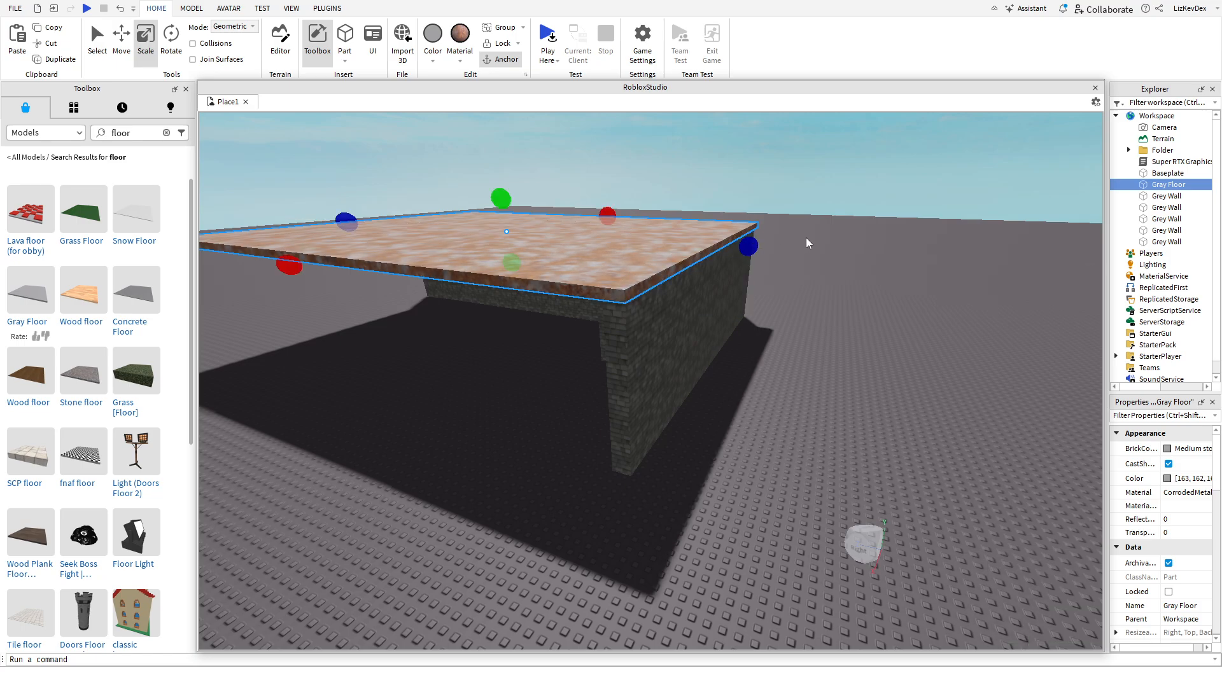
{"action": "left_click", "coordinate": [825, 237]}
{"action": "scroll", "coordinate": [796, 236], "scroll_direction": "down", "scroll_amount": 4}
{"action": "left_click", "coordinate": [607, 272]}
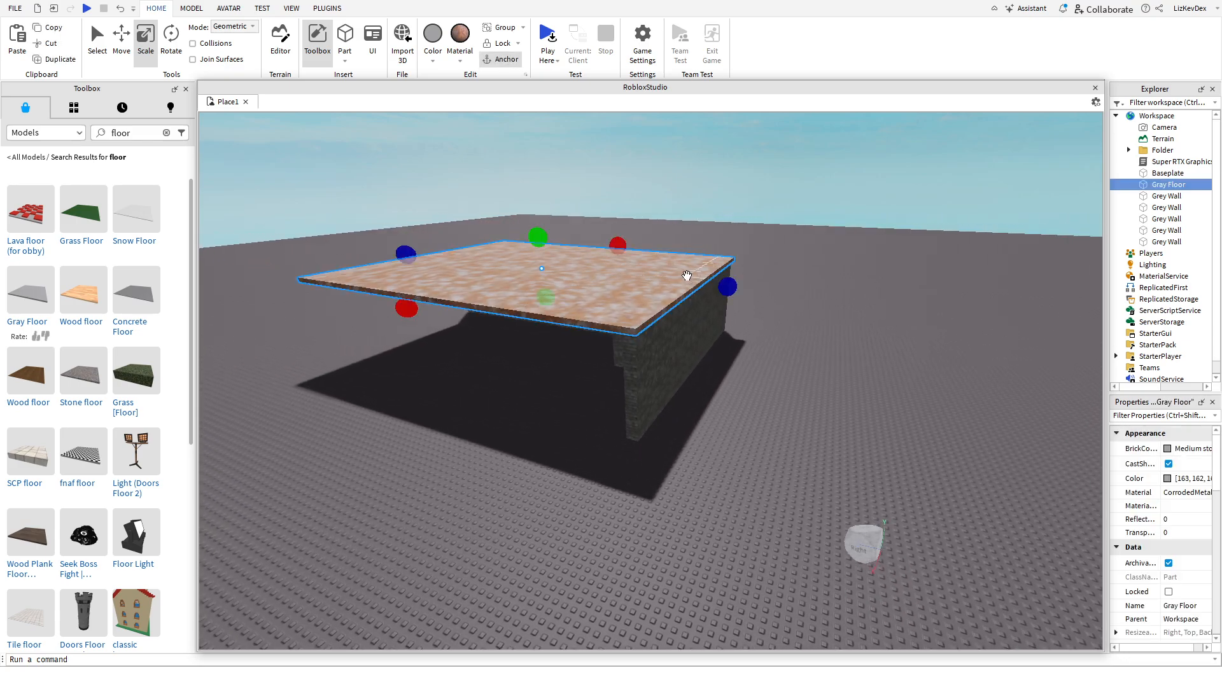
{"action": "left_click", "coordinate": [532, 236]}
{"action": "left_click_drag", "start_coordinate": [414, 316], "coordinate": [413, 316]}
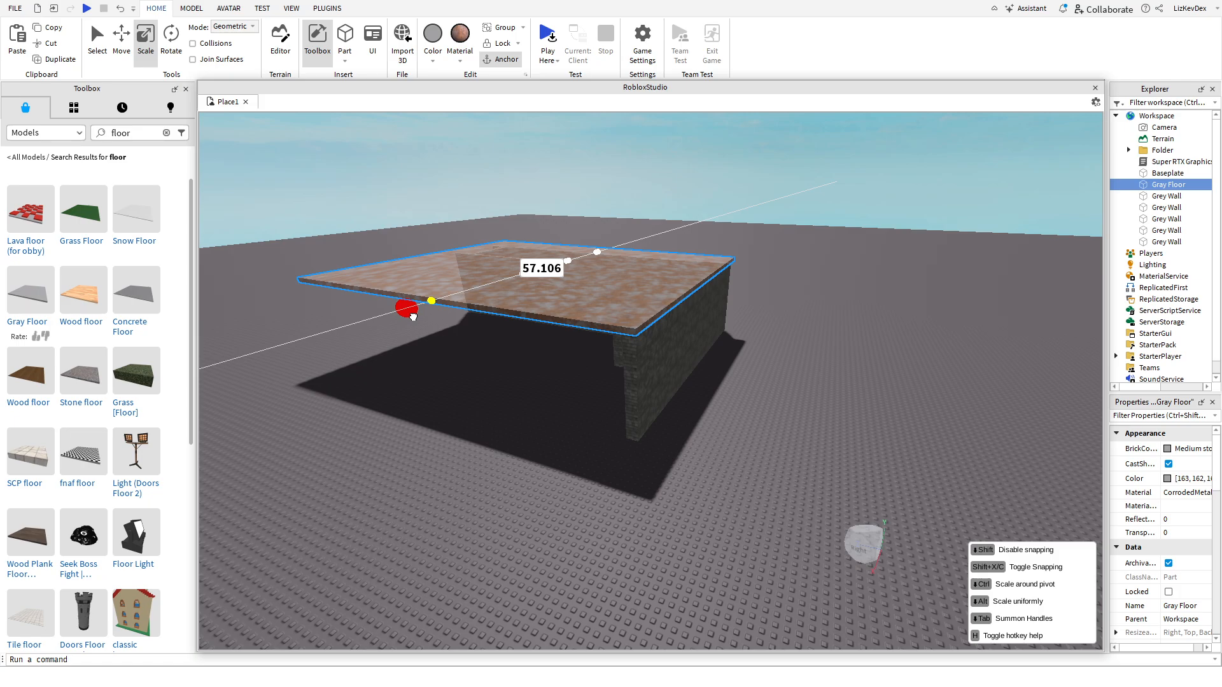
{"action": "left_click_drag", "start_coordinate": [413, 317], "coordinate": [412, 316]}
- Fine-tune the ceiling slab's extents at its outer side and back edge
{"action": "key", "text": "w"}
{"action": "right_click_drag", "start_coordinate": [439, 279], "coordinate": [439, 280]}
{"action": "key", "text": "d"}
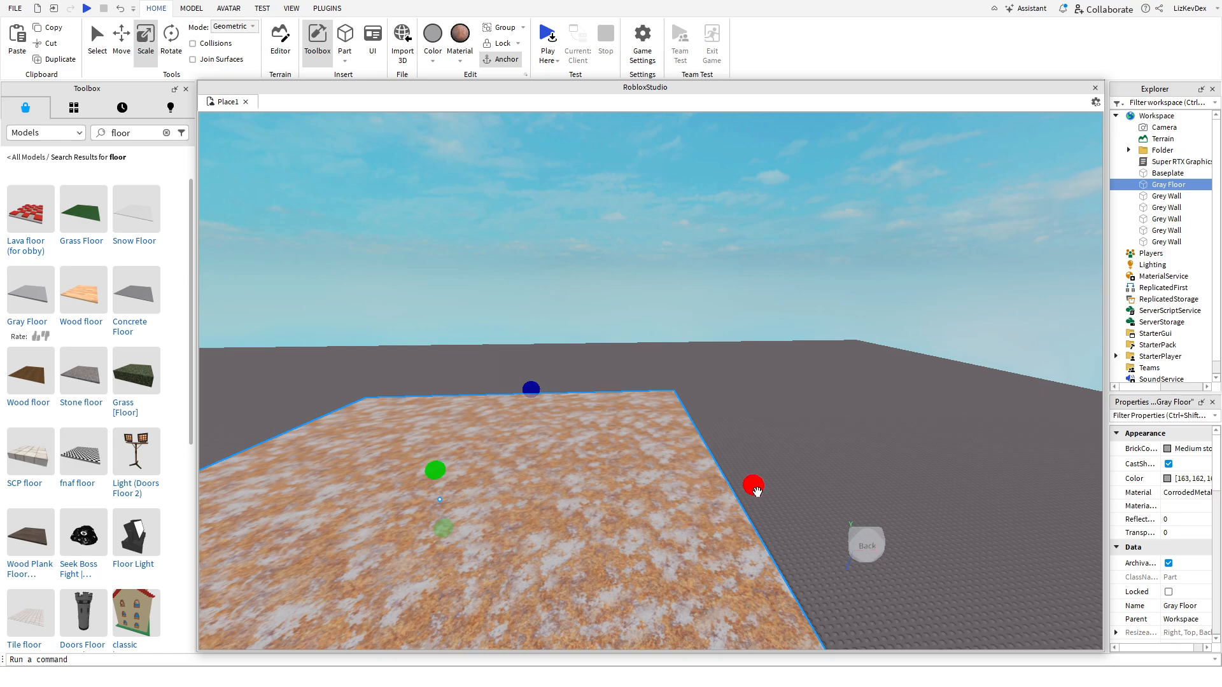
{"action": "left_click_drag", "start_coordinate": [756, 490], "coordinate": [755, 492]}
{"action": "right_click_drag", "start_coordinate": [512, 455], "coordinate": [513, 456]}
{"action": "left_click_drag", "start_coordinate": [485, 449], "coordinate": [490, 444]}
{"action": "left_click_drag", "start_coordinate": [736, 399], "coordinate": [736, 398]}
{"action": "right_click_drag", "start_coordinate": [737, 398], "coordinate": [633, 547]}
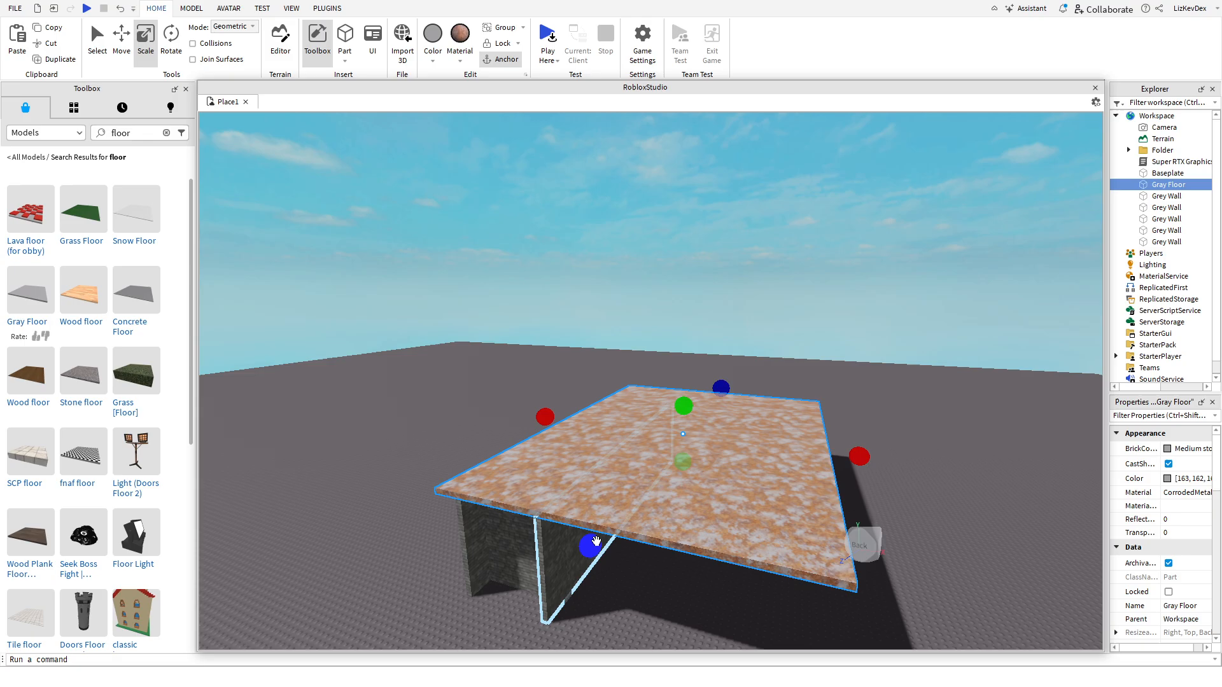
{"action": "left_click_drag", "start_coordinate": [596, 542], "coordinate": [595, 542]}
{"action": "left_click", "coordinate": [740, 324]}
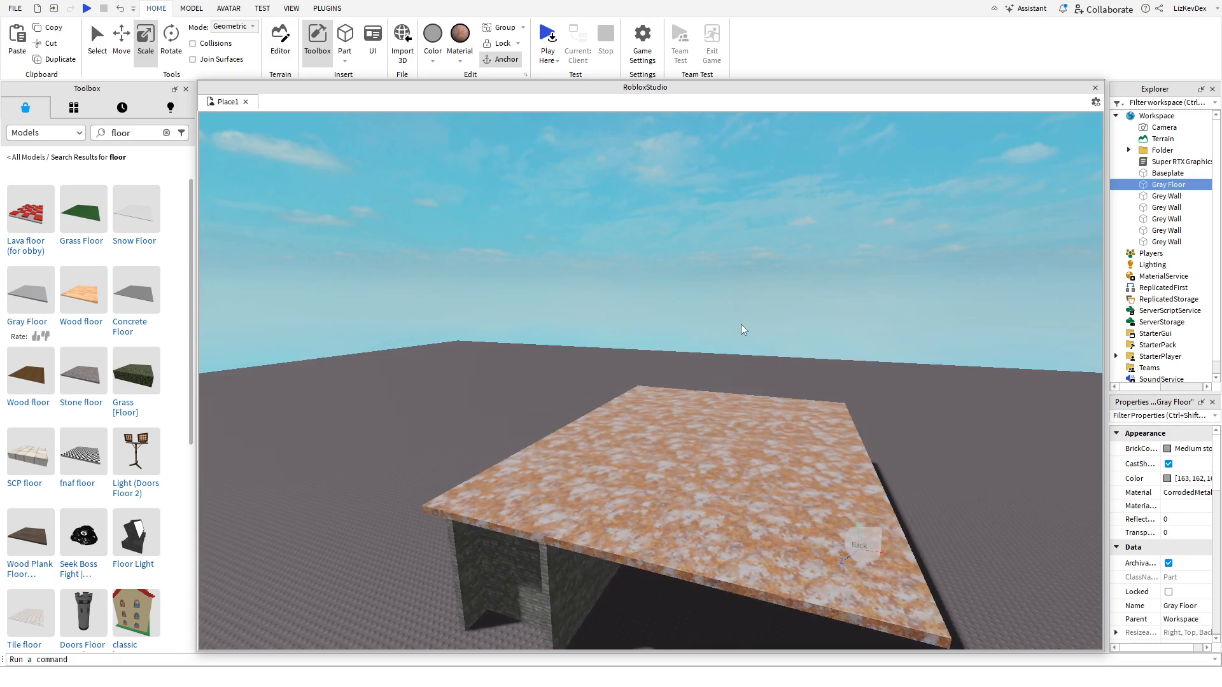
- Thin the front wall to 0.047 studs from its outer face
{"action": "right_click_drag", "start_coordinate": [741, 323], "coordinate": [613, 236]}
{"action": "left_click", "coordinate": [689, 297]}
{"action": "left_click_drag", "start_coordinate": [601, 196], "coordinate": [602, 205]}
{"action": "scroll", "coordinate": [604, 215], "scroll_direction": "down", "scroll_amount": 6}
{"action": "left_click_drag", "start_coordinate": [609, 256], "coordinate": [583, 261]}
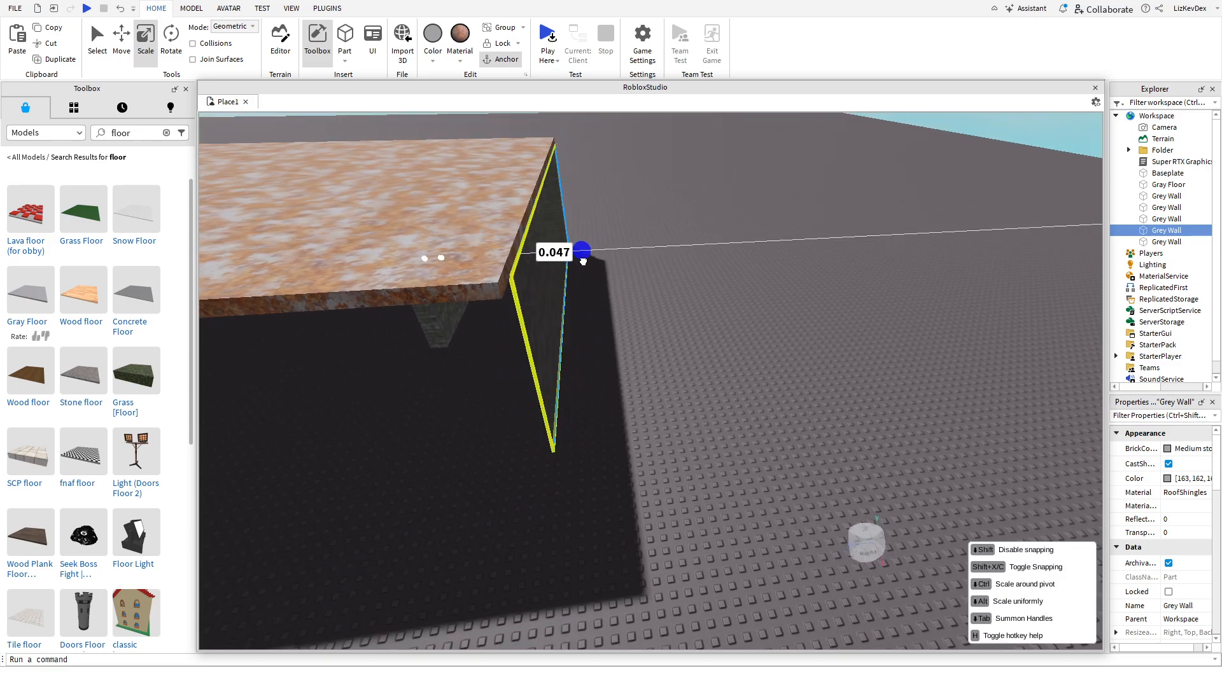
- Thicken the thinned front wall with the Scale tool, extending its inner face toward the passage
{"action": "key", "text": "a"}
{"action": "scroll", "coordinate": [665, 316], "scroll_direction": "up", "scroll_amount": 6}
{"action": "key", "text": "d"}
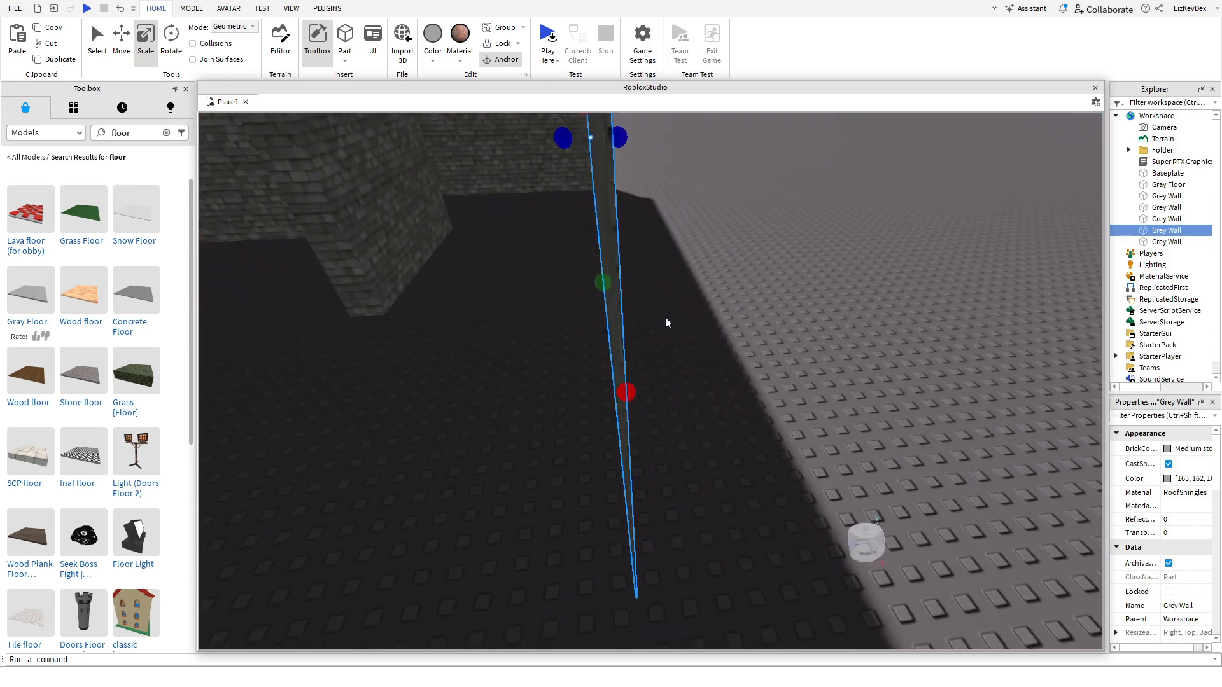
{"action": "key", "text": "a"}
{"action": "scroll", "coordinate": [712, 330], "scroll_direction": "up", "scroll_amount": 1}
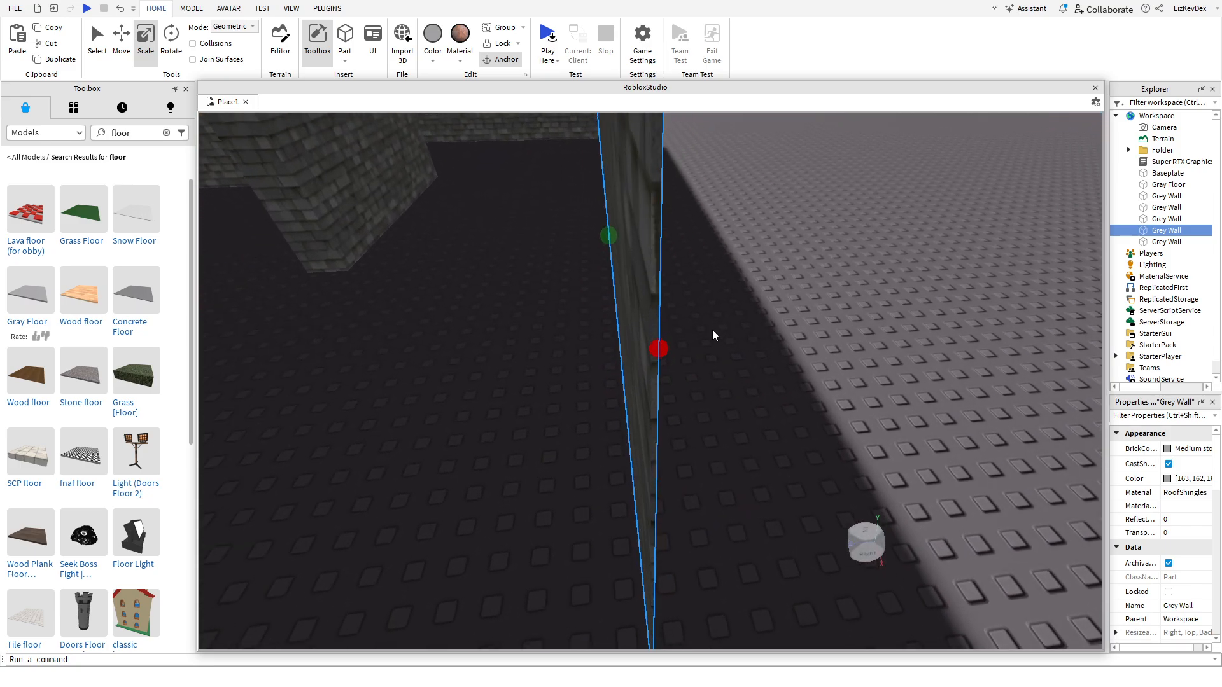
{"action": "left_click", "coordinate": [711, 329]}
{"action": "right_click_drag", "start_coordinate": [712, 329], "coordinate": [711, 334]}
{"action": "left_click", "coordinate": [576, 394]}
{"action": "key", "text": "a"}
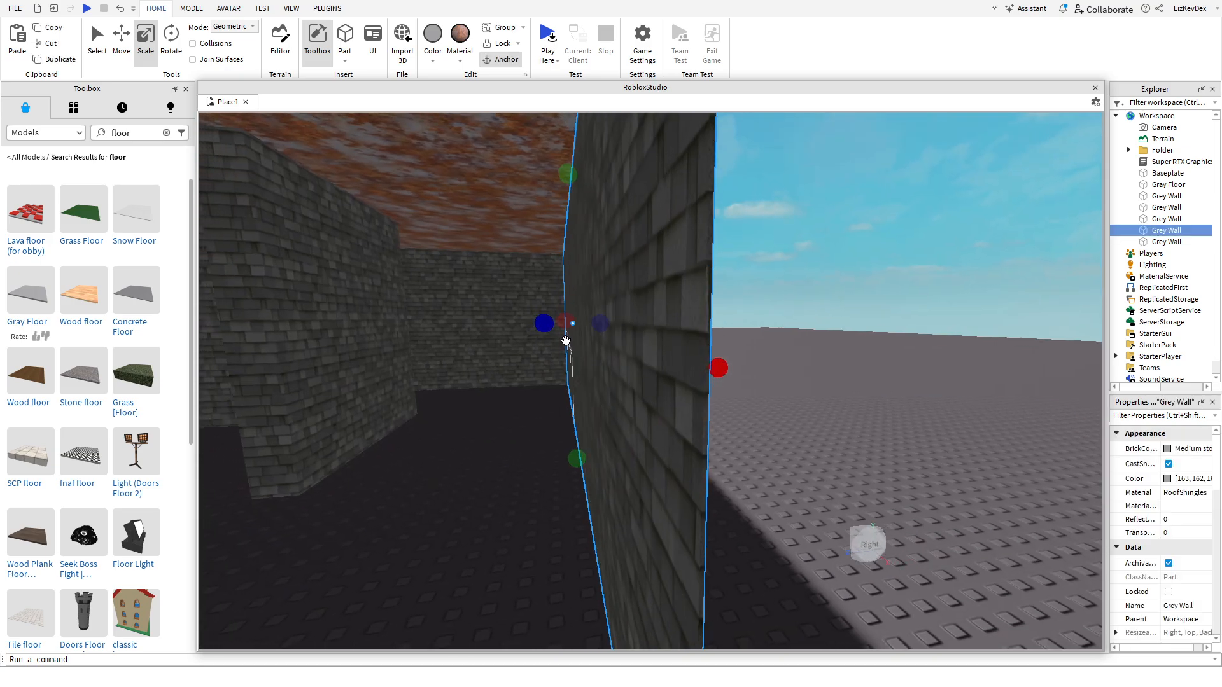
{"action": "left_click_drag", "start_coordinate": [544, 328], "coordinate": [540, 333]}
{"action": "scroll", "coordinate": [541, 333], "scroll_direction": "down", "scroll_amount": 10}
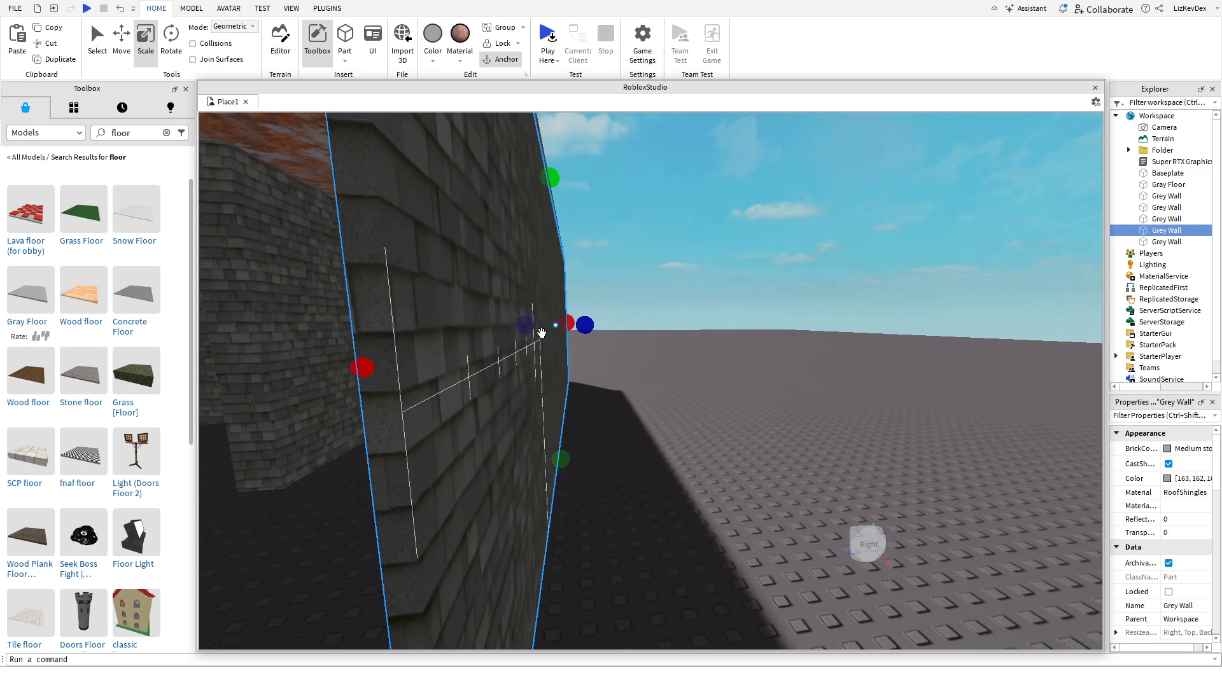
- Duplicate the gray shingled wall at the back of the covered area and move the copy along the floor
{"action": "left_click", "coordinate": [621, 303]}
{"action": "scroll", "coordinate": [621, 303], "scroll_direction": "down", "scroll_amount": 3}
{"action": "scroll", "coordinate": [563, 325], "scroll_direction": "up", "scroll_amount": 4}
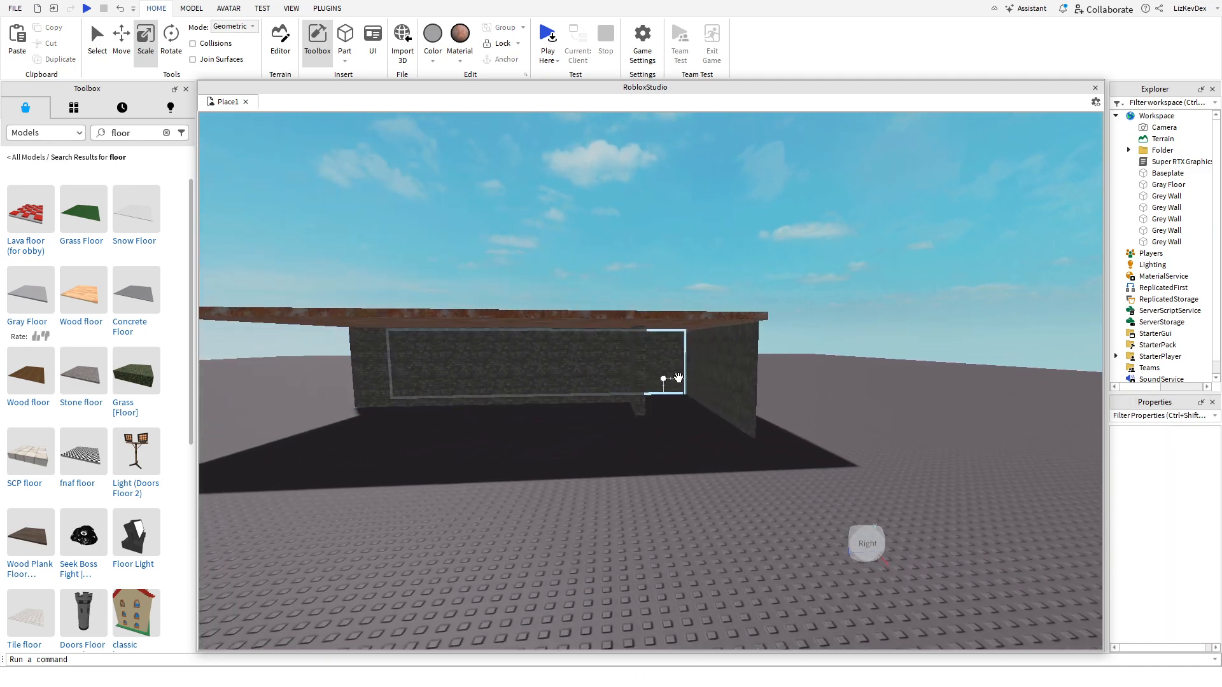
{"action": "left_click", "coordinate": [643, 376]}
{"action": "key", "text": "ctrl+d"}
{"action": "scroll", "coordinate": [661, 333], "scroll_direction": "up", "scroll_amount": 5}
{"action": "right_click_drag", "start_coordinate": [643, 374], "coordinate": [669, 312]}
{"action": "left_click_drag", "start_coordinate": [669, 312], "coordinate": [871, 418]}
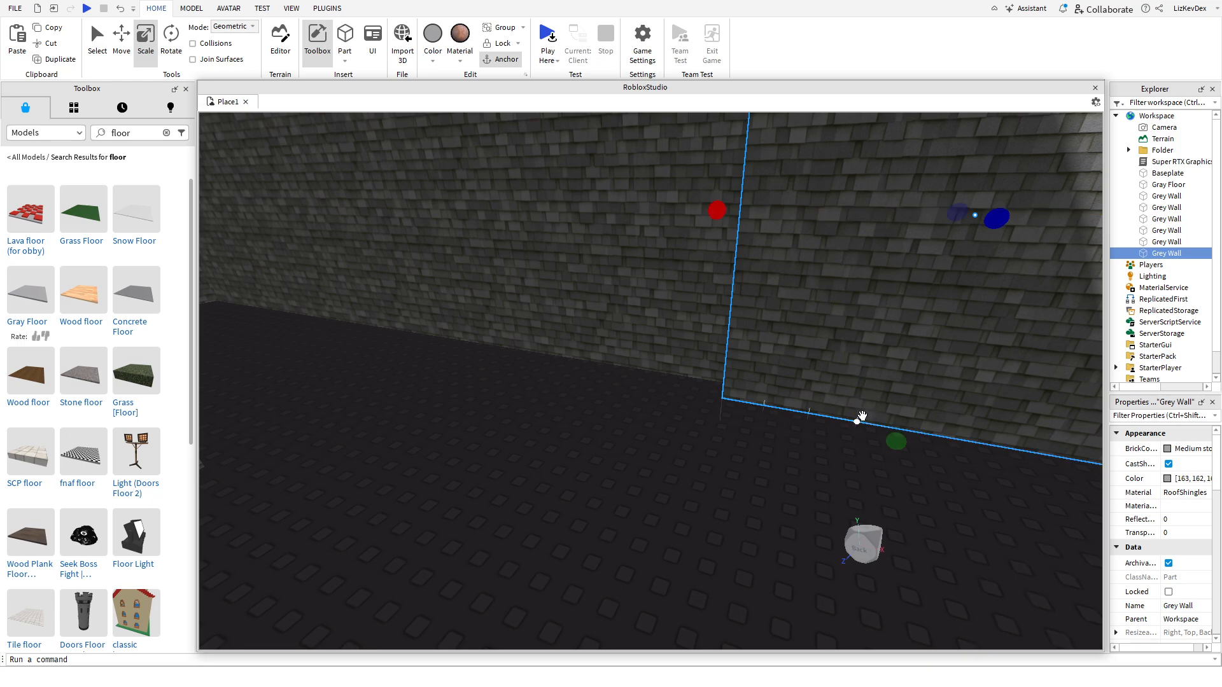
- Reposition the copied wall at the back of the room so it stands against the long side wall
{"action": "scroll", "coordinate": [856, 416], "scroll_direction": "down", "scroll_amount": 4}
{"action": "right_click_drag", "start_coordinate": [856, 417], "coordinate": [852, 415]}
{"action": "key", "text": "d"}
{"action": "left_click_drag", "start_coordinate": [876, 296], "coordinate": [555, 372]}
{"action": "key", "text": "e"}
{"action": "right_click_drag", "start_coordinate": [555, 372], "coordinate": [555, 372]}
{"action": "left_click", "coordinate": [555, 372]}
{"action": "key", "text": "w"}
{"action": "left_click", "coordinate": [712, 223]}
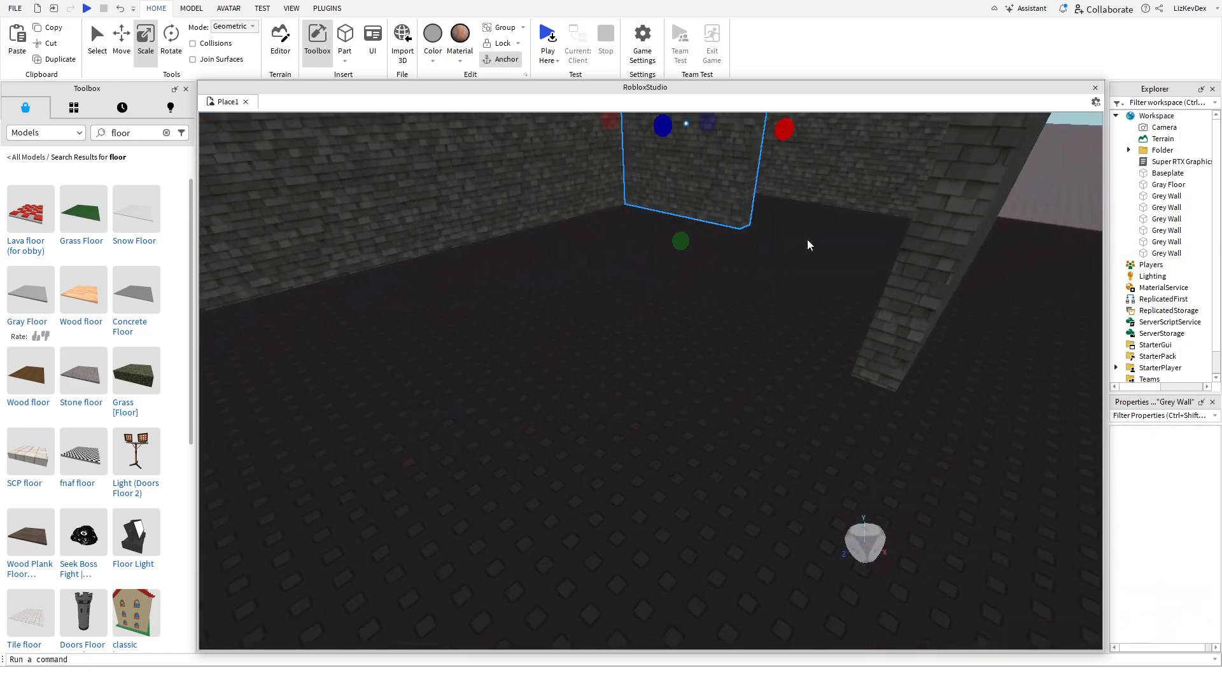
- Duplicate the freestanding side wall and move the copy across the passage floor
{"action": "left_click", "coordinate": [915, 257]}
{"action": "key", "text": "ctrl+d"}
{"action": "right_click_drag", "start_coordinate": [915, 257], "coordinate": [915, 257]}
{"action": "key", "text": "w"}
{"action": "key", "text": "s"}
{"action": "key", "text": "d"}
{"action": "left_click_drag", "start_coordinate": [659, 265], "coordinate": [646, 274]}
{"action": "key", "text": "w"}
{"action": "right_click_drag", "start_coordinate": [646, 274], "coordinate": [646, 274]}
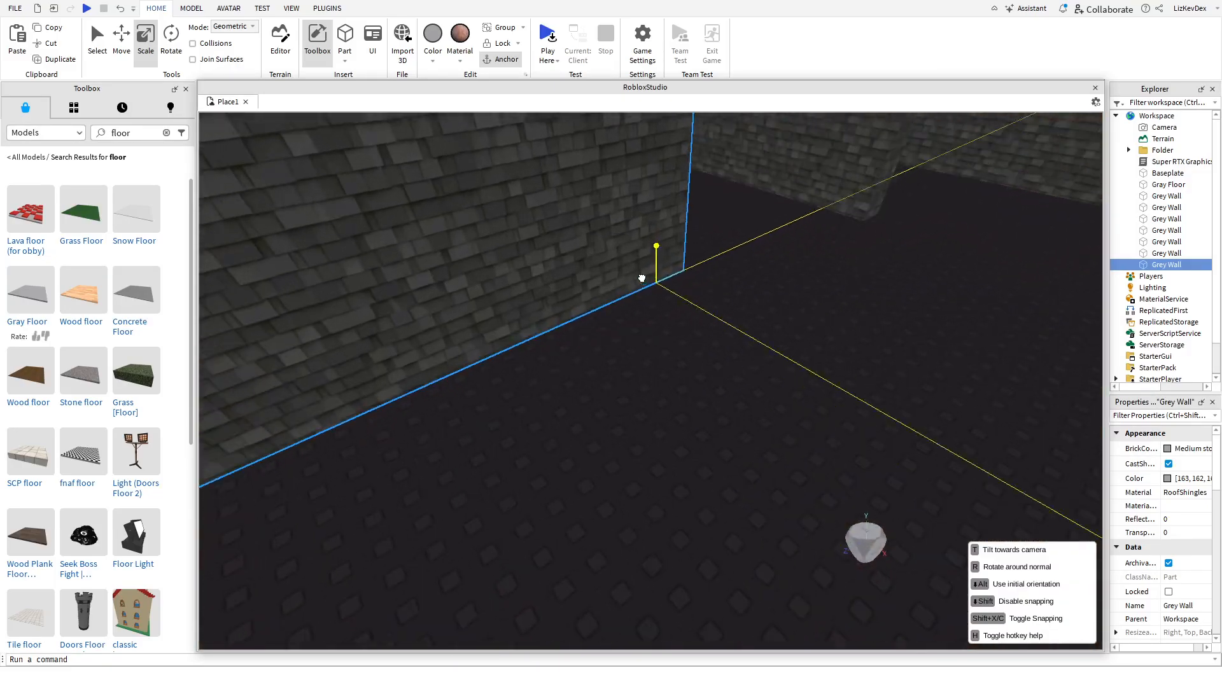
- Place the copied side wall along the open side of the building, near the ceiling's edge
{"action": "left_click_drag", "start_coordinate": [646, 273], "coordinate": [646, 274]}
{"action": "right_click_drag", "start_coordinate": [647, 274], "coordinate": [647, 274]}
{"action": "left_click_drag", "start_coordinate": [647, 274], "coordinate": [620, 348]}
{"action": "right_click_drag", "start_coordinate": [646, 274], "coordinate": [646, 274]}
{"action": "right_click_drag", "start_coordinate": [620, 348], "coordinate": [620, 348]}
{"action": "left_click_drag", "start_coordinate": [620, 348], "coordinate": [966, 430]}
{"action": "key", "text": "a"}
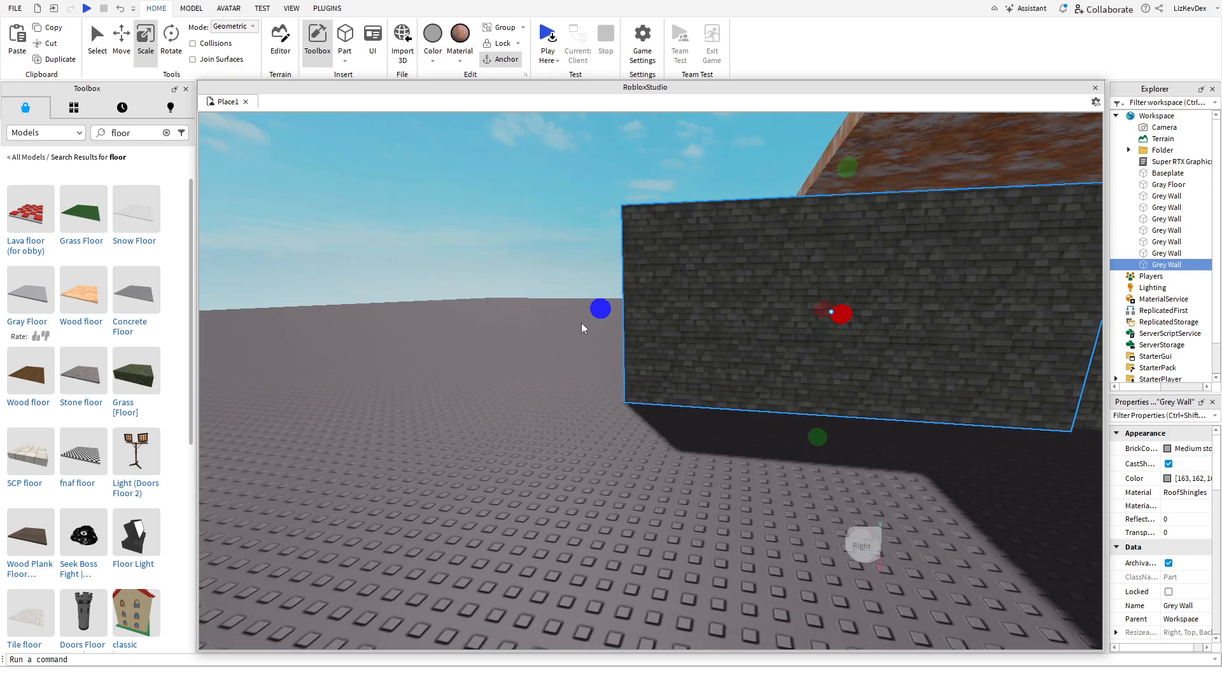
- Shorten the copied side wall from its outward end with the Scale tool and adjust its position
{"action": "left_click_drag", "start_coordinate": [600, 309], "coordinate": [841, 351]}
{"action": "key", "text": "d"}
{"action": "left_click_drag", "start_coordinate": [885, 318], "coordinate": [891, 322]}
{"action": "right_click_drag", "start_coordinate": [891, 323], "coordinate": [892, 322]}
{"action": "left_click_drag", "start_coordinate": [892, 323], "coordinate": [902, 325]}
{"action": "right_click_drag", "start_coordinate": [891, 323], "coordinate": [901, 325]}
{"action": "left_click_drag", "start_coordinate": [902, 325], "coordinate": [901, 324]}
- Lengthen the wall on the open side until it meets the neighboring wall's end and closes the gap
{"action": "key", "text": "w"}
{"action": "key", "text": "d"}
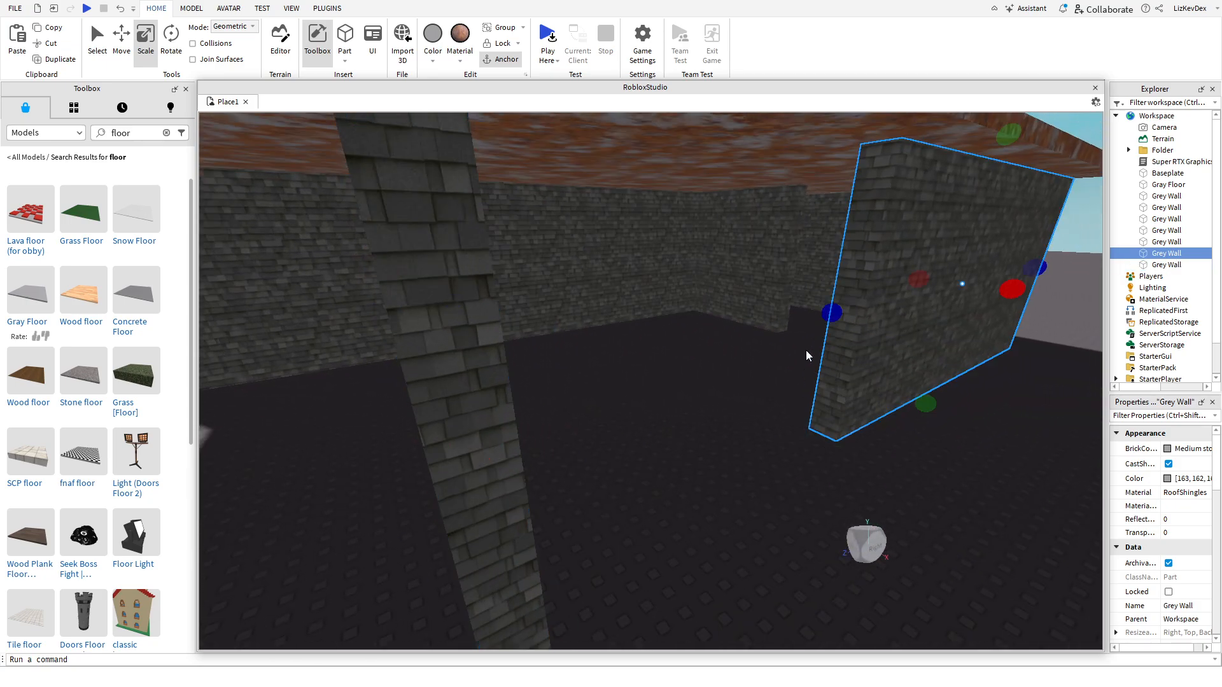
{"action": "left_click_drag", "start_coordinate": [830, 312], "coordinate": [474, 458]}
{"action": "left_click", "coordinate": [701, 581]}
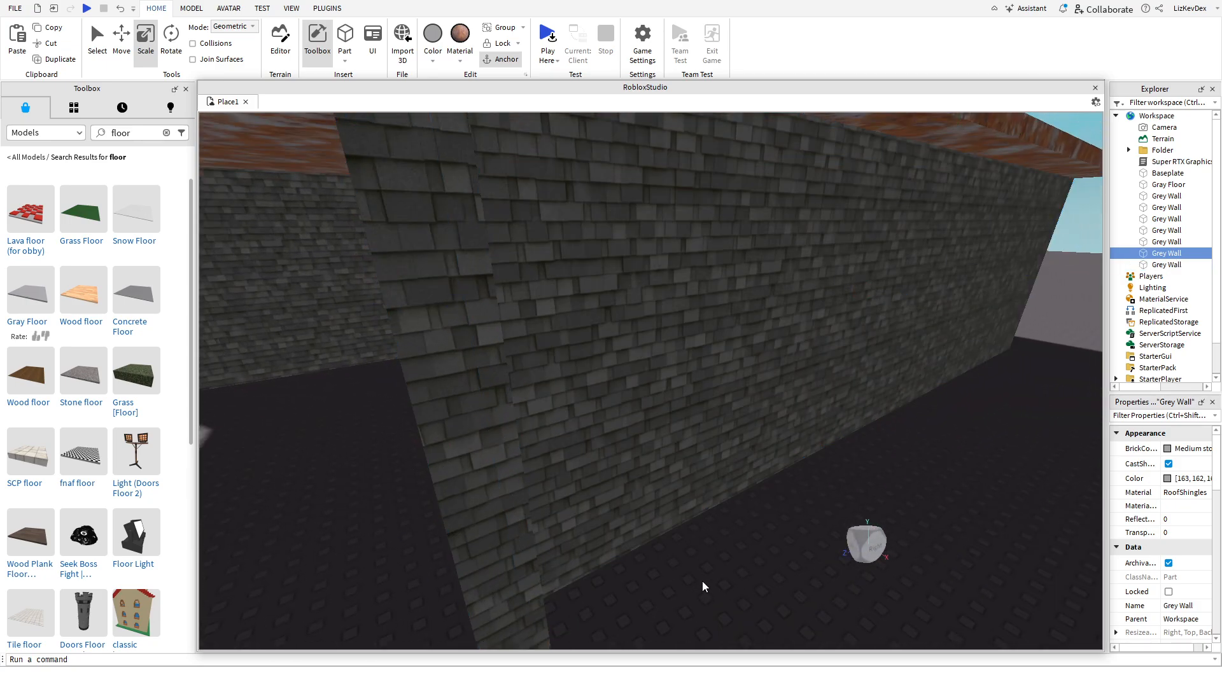
- Insert the Gray Floor model and move it from the ceiling onto the ground inside the corridor
{"action": "right_click_drag", "start_coordinate": [702, 582], "coordinate": [690, 574]}
{"action": "right_click_drag", "start_coordinate": [487, 228], "coordinate": [489, 231]}
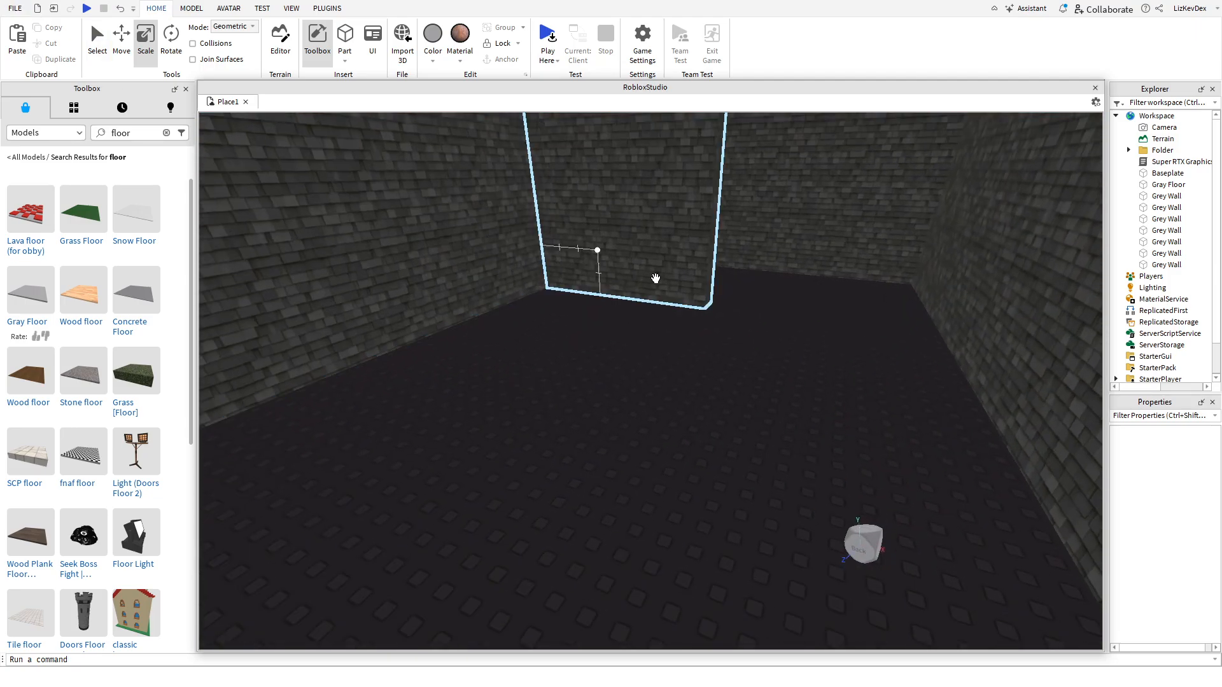
{"action": "right_click_drag", "start_coordinate": [300, 381], "coordinate": [300, 381]}
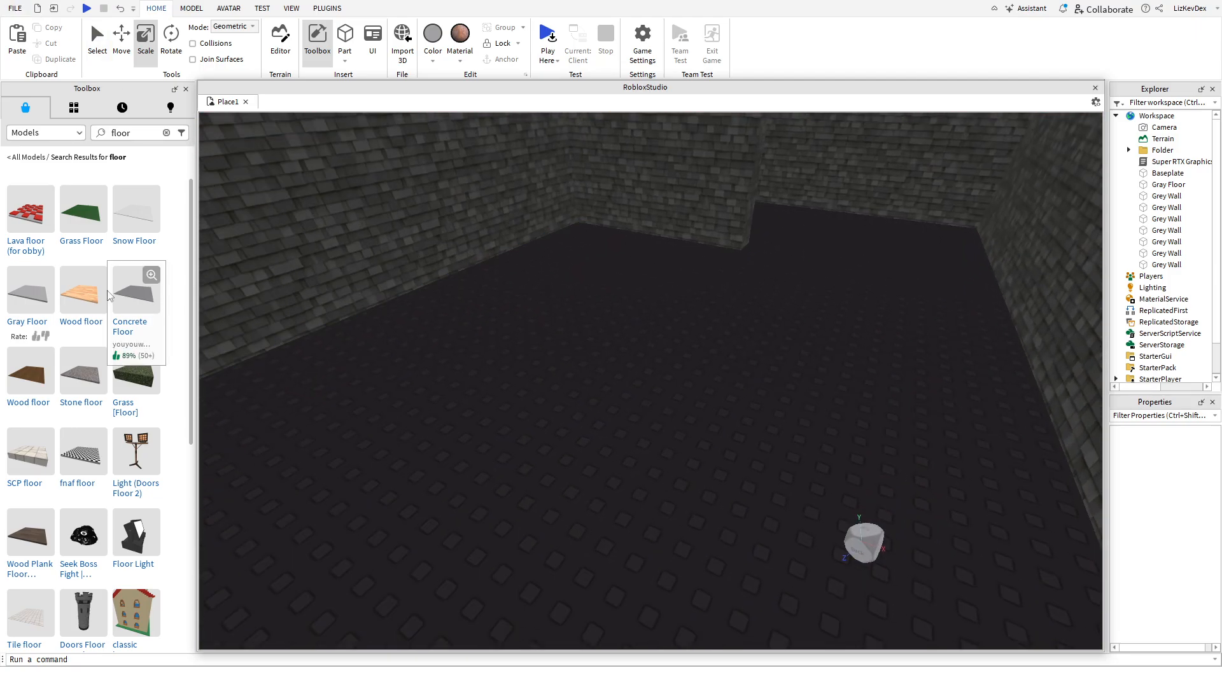
{"action": "left_click", "coordinate": [24, 301]}
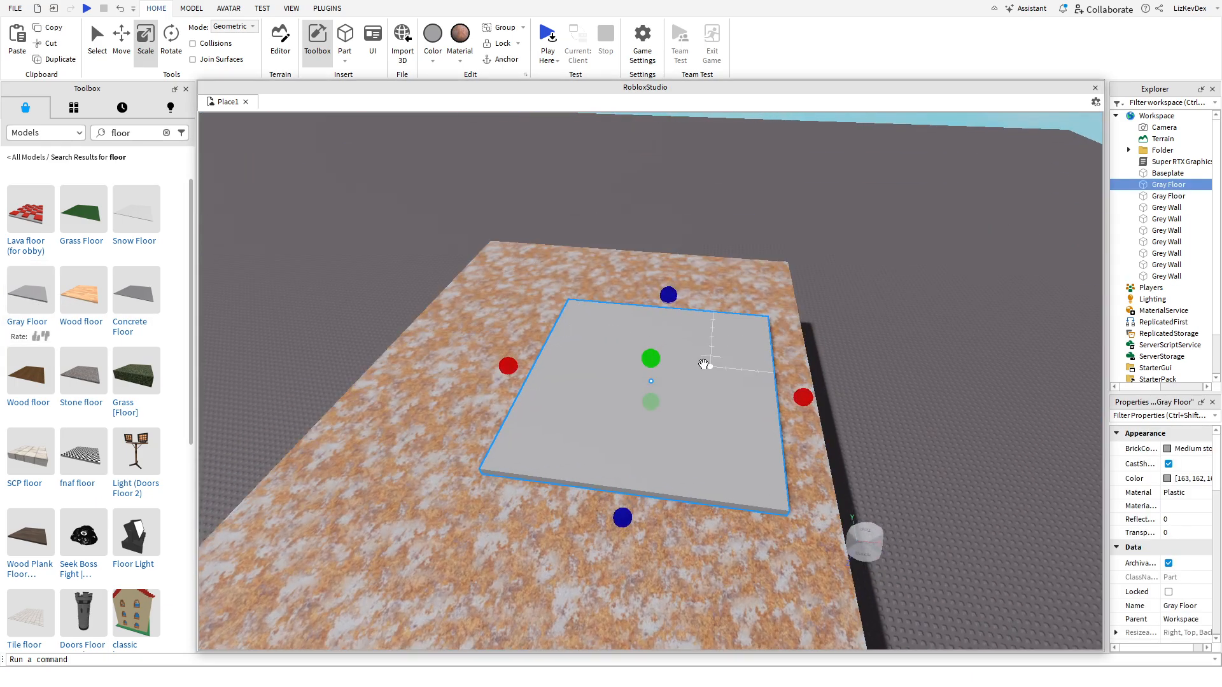
{"action": "left_click_drag", "start_coordinate": [703, 363], "coordinate": [703, 413]}
{"action": "right_click_drag", "start_coordinate": [703, 413], "coordinate": [703, 413]}
{"action": "left_click_drag", "start_coordinate": [704, 414], "coordinate": [704, 414]}
{"action": "right_click_drag", "start_coordinate": [704, 413], "coordinate": [704, 415]}
{"action": "left_click_drag", "start_coordinate": [703, 414], "coordinate": [703, 413]}
{"action": "right_click_drag", "start_coordinate": [704, 415], "coordinate": [704, 414]}
{"action": "left_click_drag", "start_coordinate": [704, 412], "coordinate": [701, 374]}
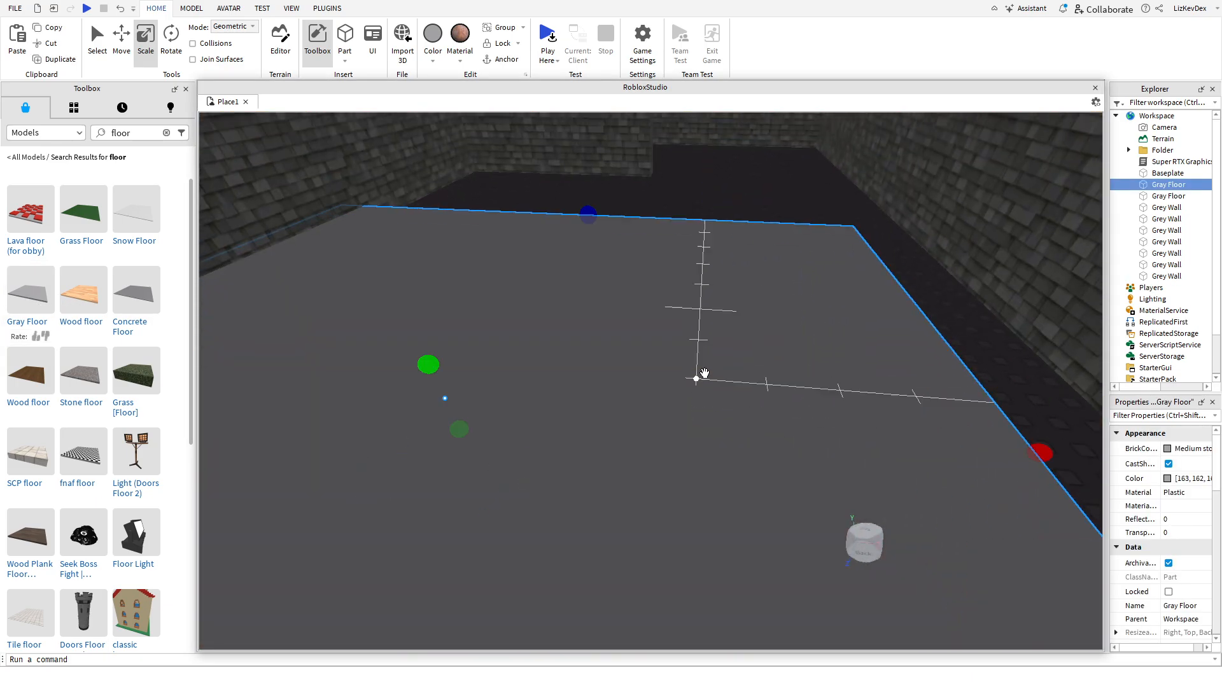
- Scale the new floor slab sideways so it spans the corridor to the side wall
{"action": "right_click_drag", "start_coordinate": [683, 425], "coordinate": [683, 425]}
{"action": "left_click_drag", "start_coordinate": [360, 363], "coordinate": [360, 362]}
{"action": "right_click_drag", "start_coordinate": [361, 363], "coordinate": [360, 362]}
{"action": "left_click_drag", "start_coordinate": [360, 363], "coordinate": [449, 371]}
{"action": "right_click_drag", "start_coordinate": [360, 363], "coordinate": [360, 363]}
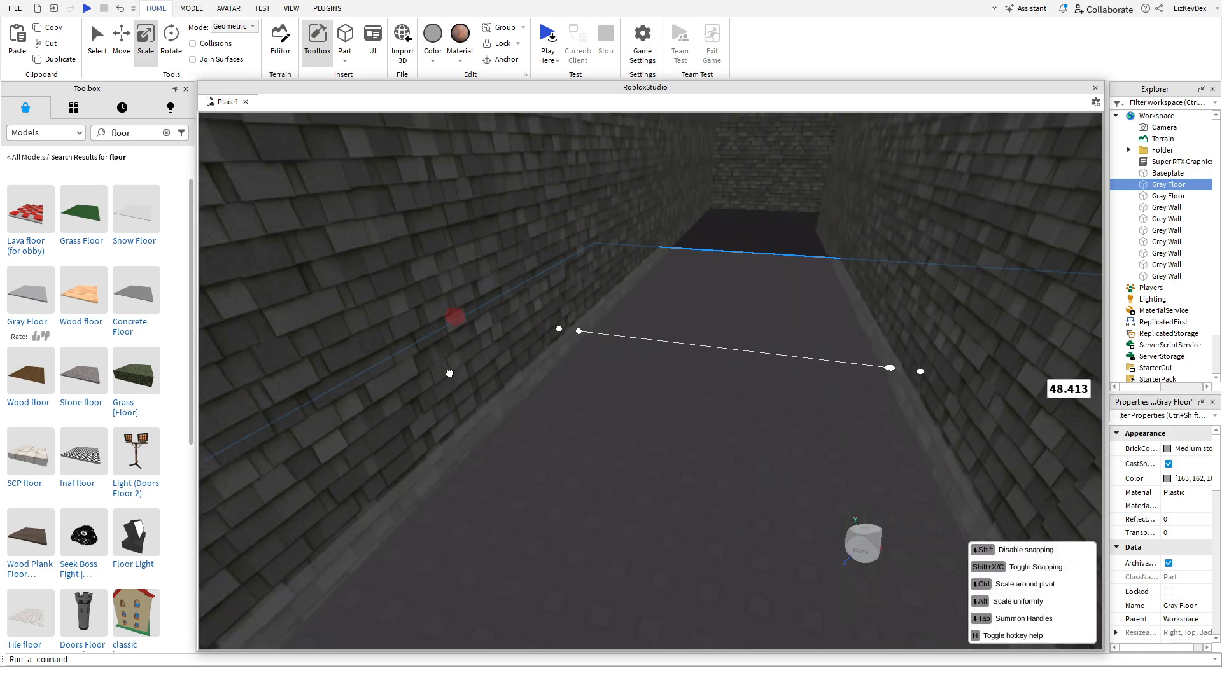
{"action": "left_click_drag", "start_coordinate": [450, 371], "coordinate": [461, 370]}
{"action": "right_click_drag", "start_coordinate": [714, 333], "coordinate": [713, 333]}
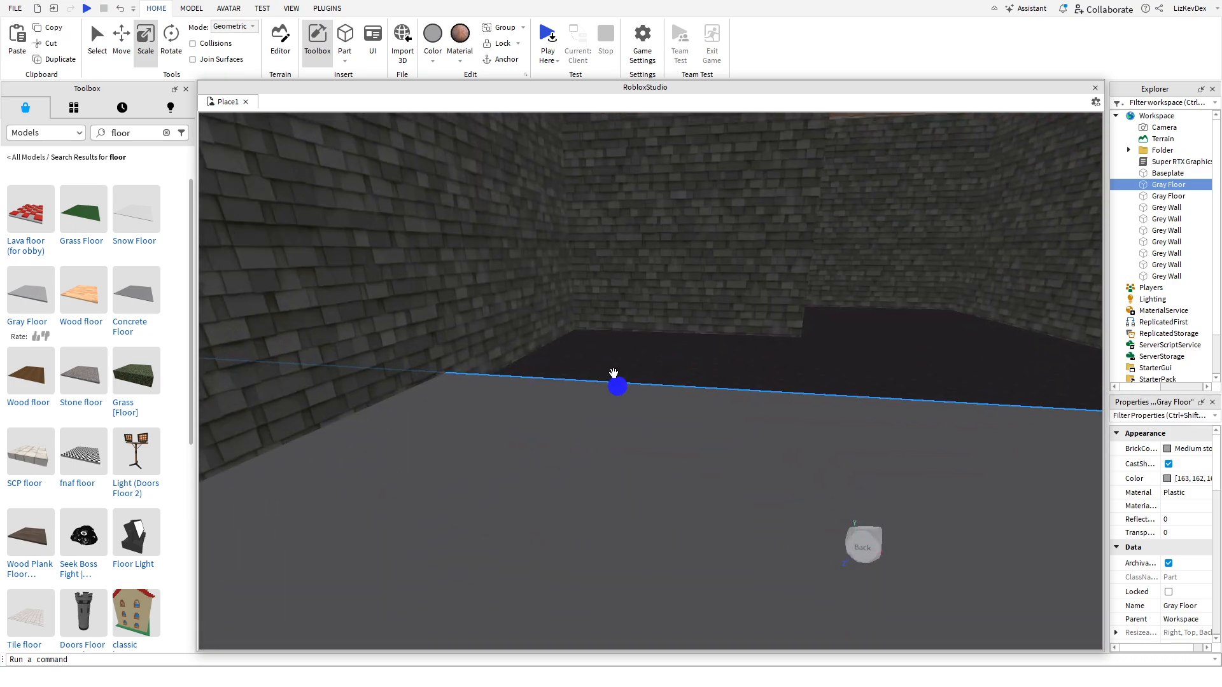
- Extend the floor slab's remaining edges to the far and side walls, covering the exposed baseplate
{"action": "left_click_drag", "start_coordinate": [617, 378], "coordinate": [715, 325]}
{"action": "right_click_drag", "start_coordinate": [715, 326], "coordinate": [715, 325]}
{"action": "right_click_drag", "start_coordinate": [582, 267], "coordinate": [583, 267]}
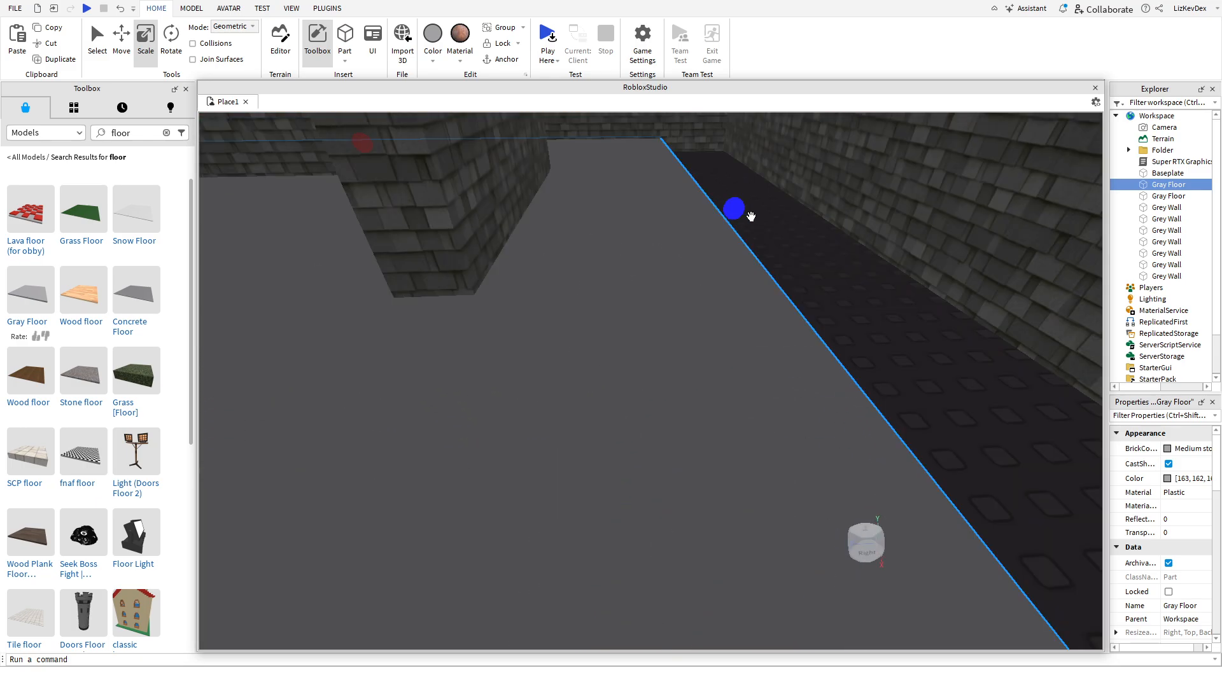
{"action": "left_click_drag", "start_coordinate": [744, 211], "coordinate": [848, 217]}
{"action": "right_click_drag", "start_coordinate": [848, 217], "coordinate": [848, 218]}
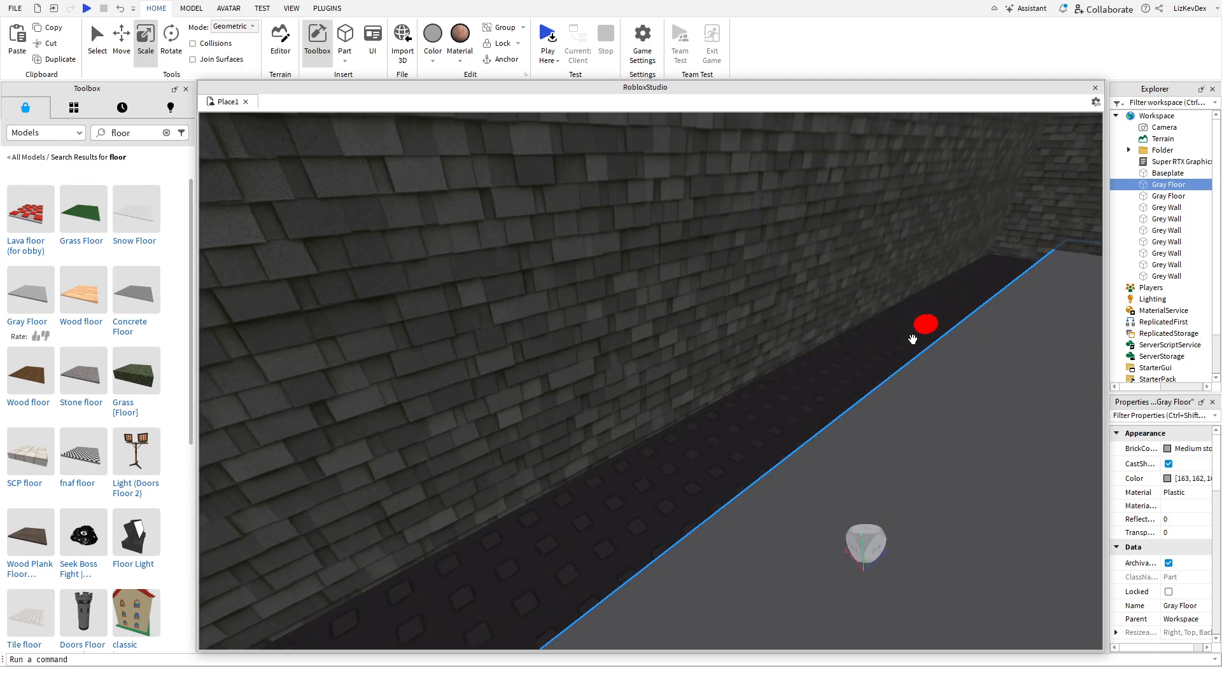
{"action": "left_click_drag", "start_coordinate": [914, 338], "coordinate": [803, 322]}
{"action": "right_click_drag", "start_coordinate": [864, 324], "coordinate": [863, 324]}
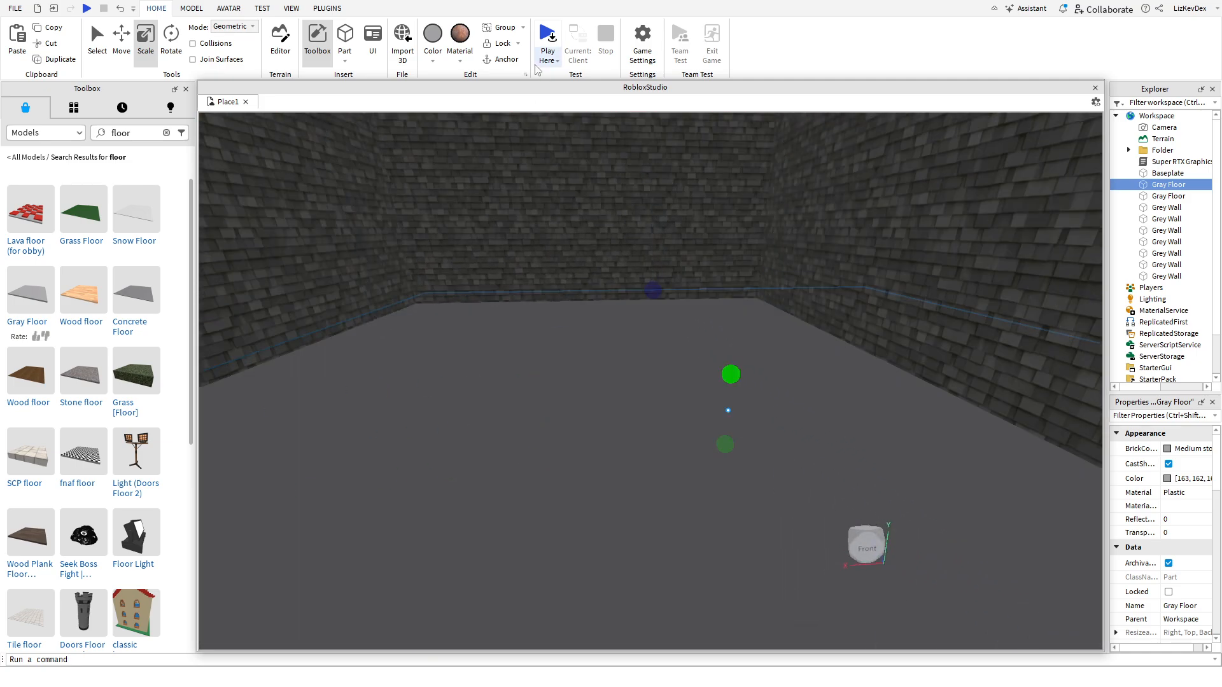
- Set the floor slab's material to Cobblestone
{"action": "left_click", "coordinate": [466, 66]}
{"action": "scroll", "coordinate": [528, 191], "scroll_direction": "down", "scroll_amount": 1}
{"action": "left_click", "coordinate": [525, 151]}
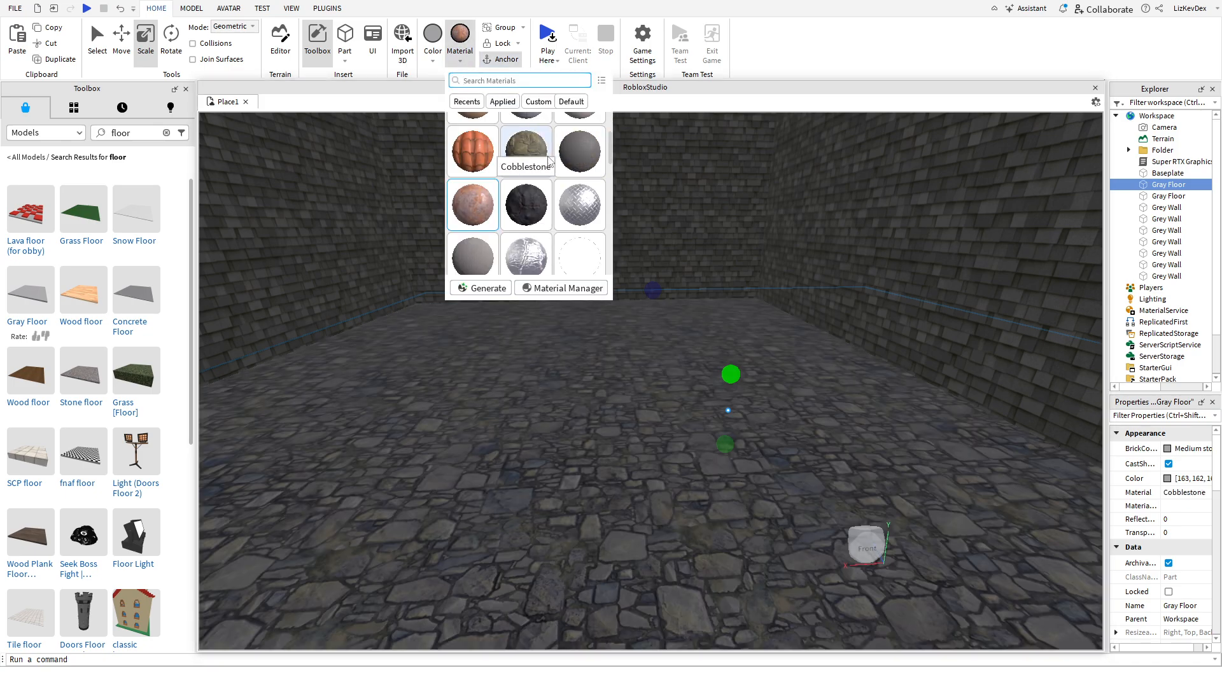
{"action": "left_click", "coordinate": [627, 215]}
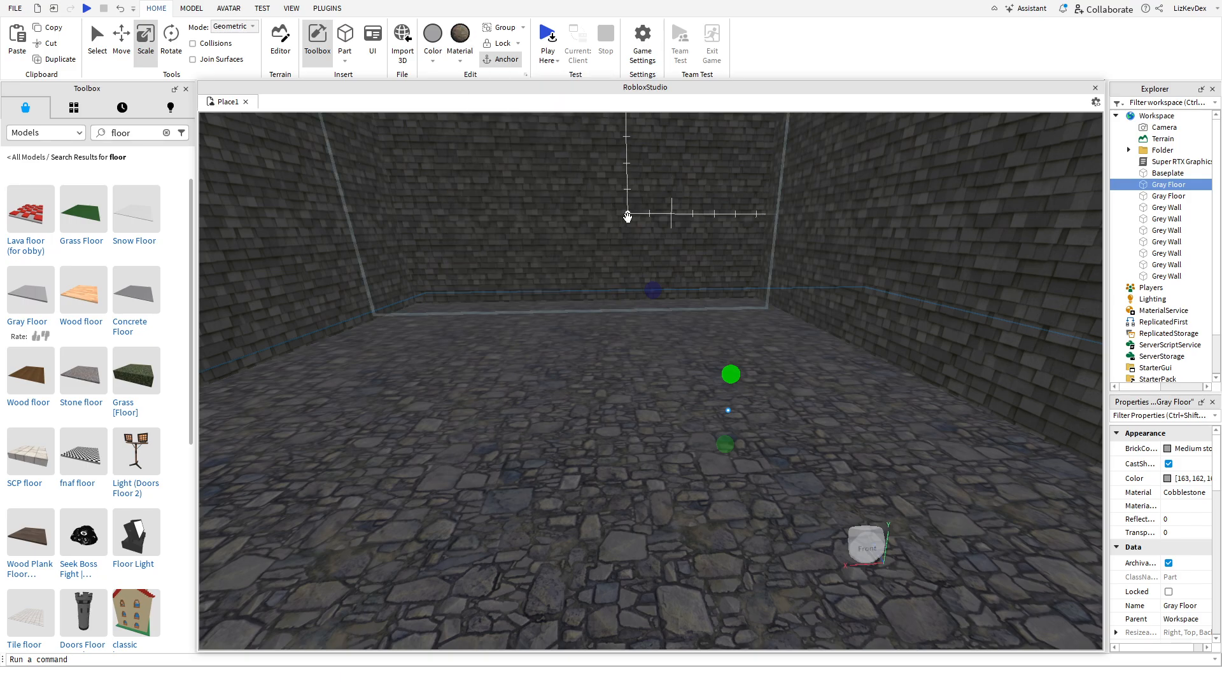
- Extend the cobblestone floor's outer edge beyond the building's side wall, then deselect it
{"action": "key", "text": "a"}
{"action": "mouse_move", "coordinate": [627, 215]}
{"action": "right_mouse_down"}
{"action": "mouse_move", "coordinate": [607, 224]}
{"action": "mouse_move", "coordinate": [616, 212]}
{"action": "right_mouse_up"}
{"action": "left_click", "coordinate": [607, 223]}
{"action": "key", "text": "d"}
{"action": "key", "text": "w"}
{"action": "left_click", "coordinate": [616, 212]}
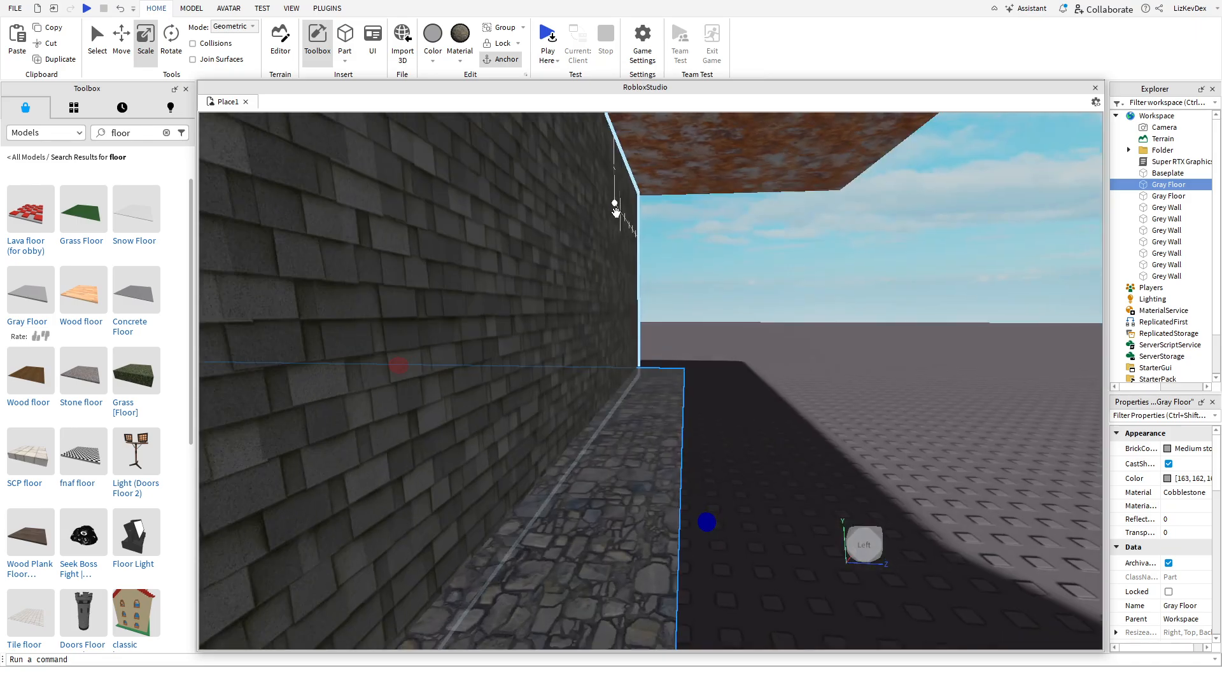
{"action": "right_click_drag", "start_coordinate": [679, 434], "coordinate": [678, 434]}
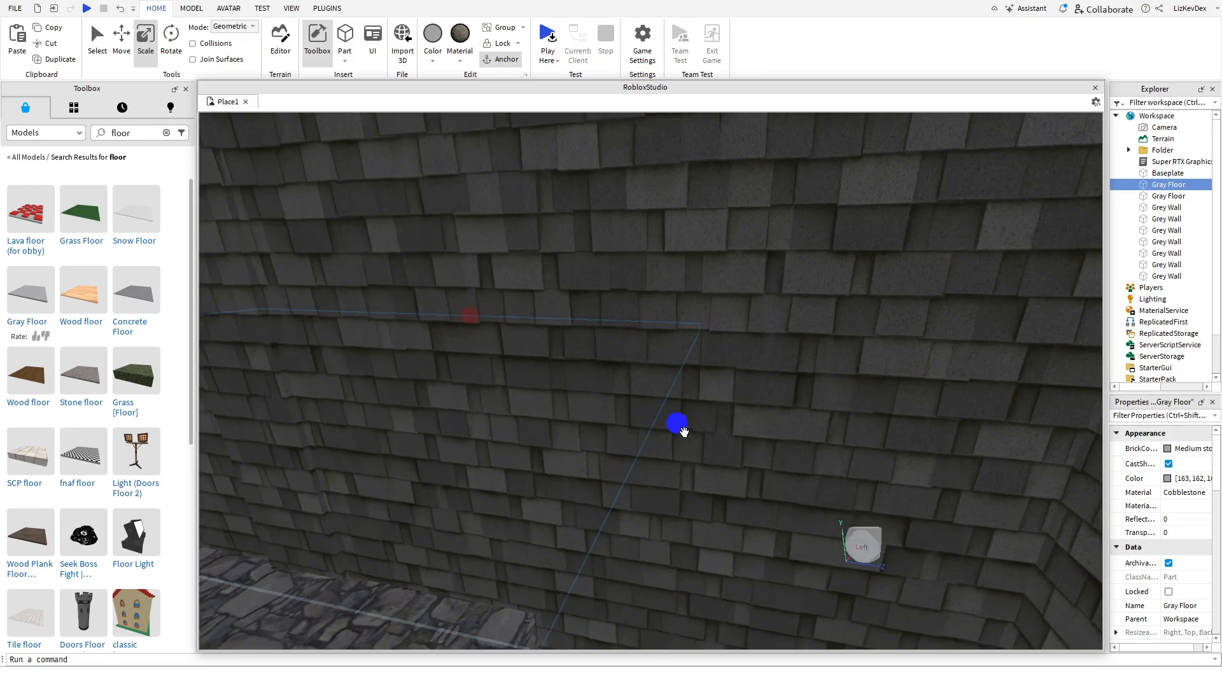
{"action": "left_click_drag", "start_coordinate": [682, 428], "coordinate": [884, 442]}
{"action": "key", "text": "d"}
{"action": "left_click", "coordinate": [846, 410]}
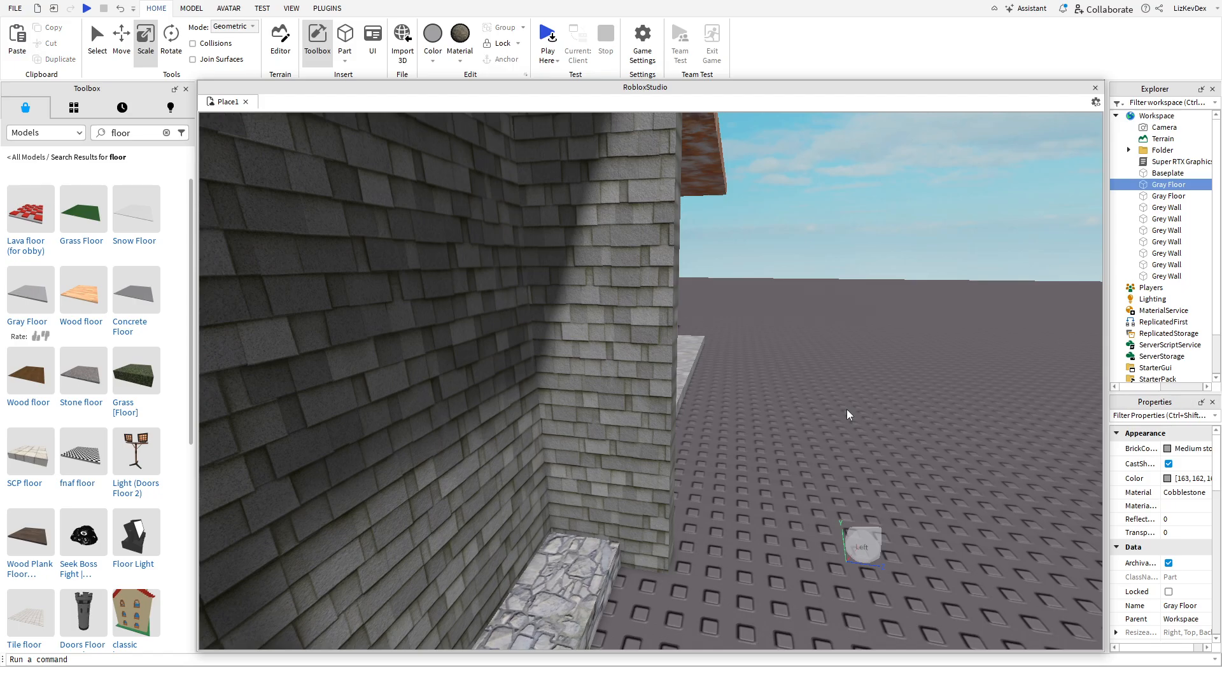
- Examine the corridor's walls, ceiling and cobblestone floor from inside for gaps
{"action": "key", "text": "a"}
{"action": "right_click_drag", "start_coordinate": [845, 408], "coordinate": [845, 408]}
{"action": "key", "text": "w"}
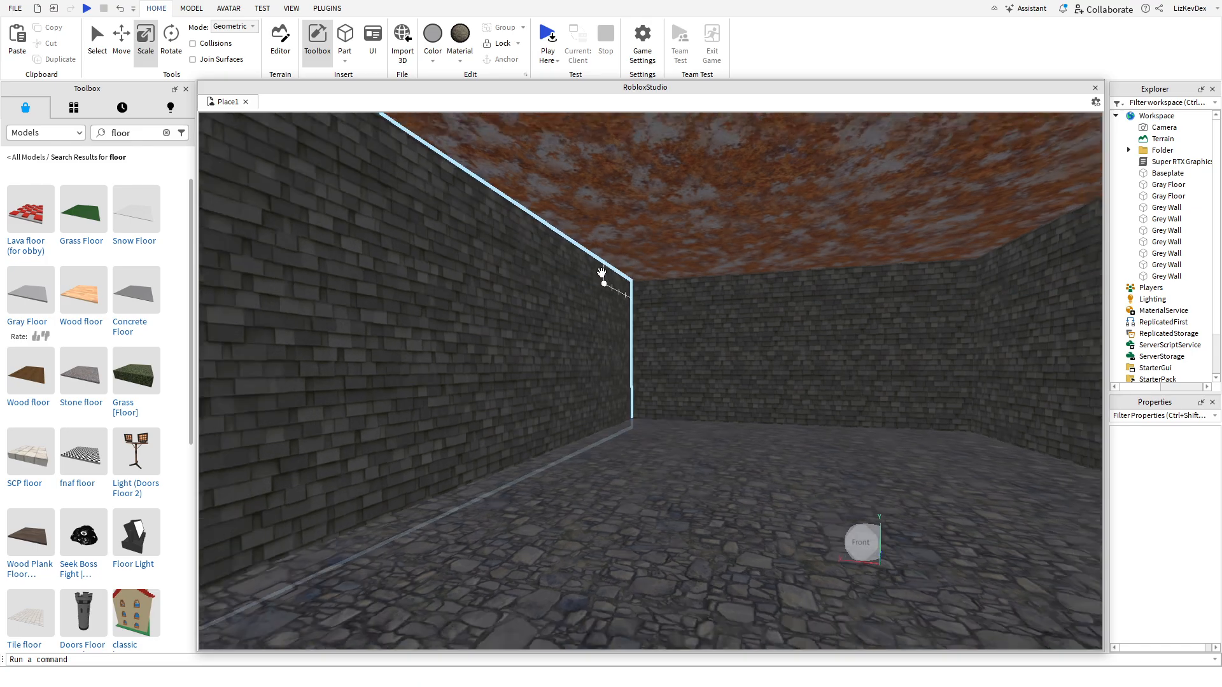
{"action": "right_click_drag", "start_coordinate": [601, 276], "coordinate": [600, 273]}
{"action": "scroll", "coordinate": [601, 273], "scroll_direction": "down", "scroll_amount": 10}
{"action": "scroll", "coordinate": [526, 258], "scroll_direction": "up", "scroll_amount": 15}
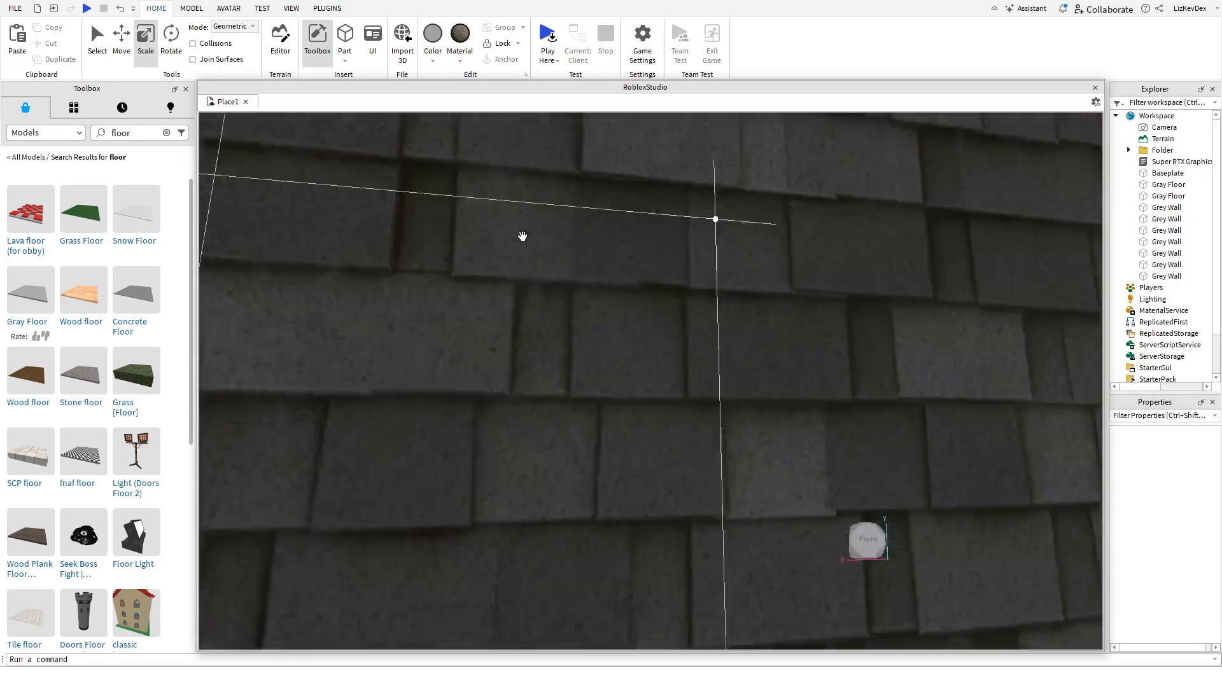
{"action": "right_click_drag", "start_coordinate": [523, 236], "coordinate": [525, 239]}
{"action": "key", "text": "w"}
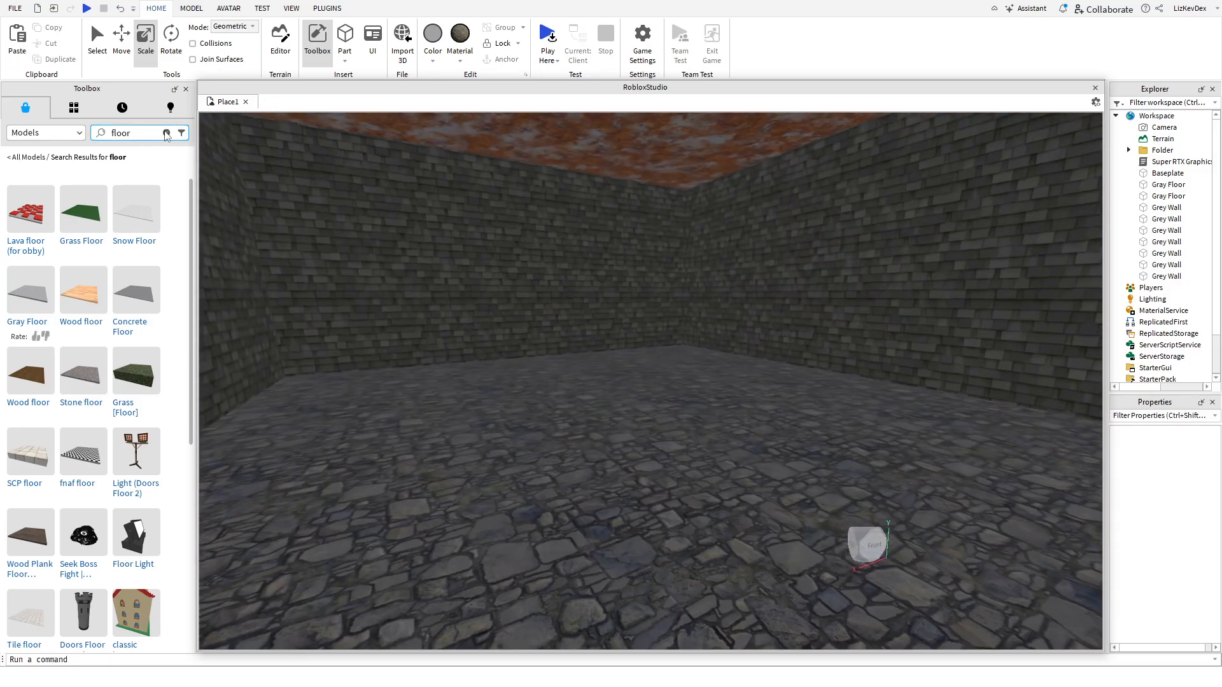
- Search the model library for "monster"
{"action": "left_click", "coordinate": [166, 133]}
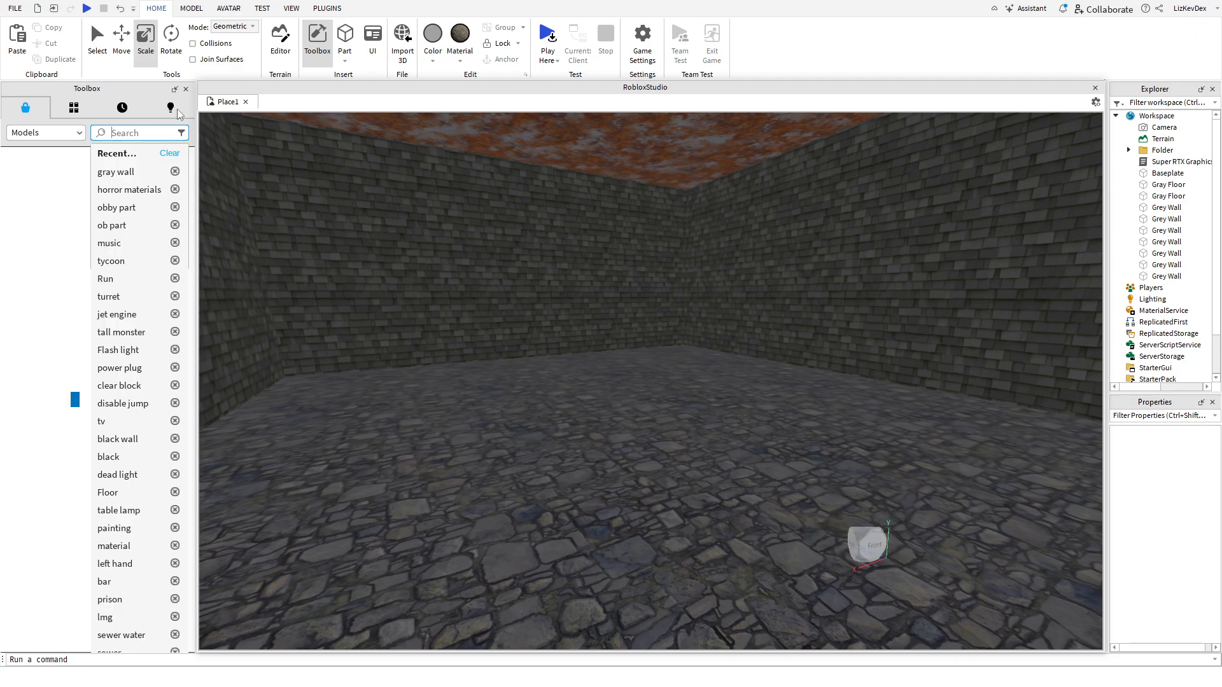
{"action": "type", "text": "monster"}
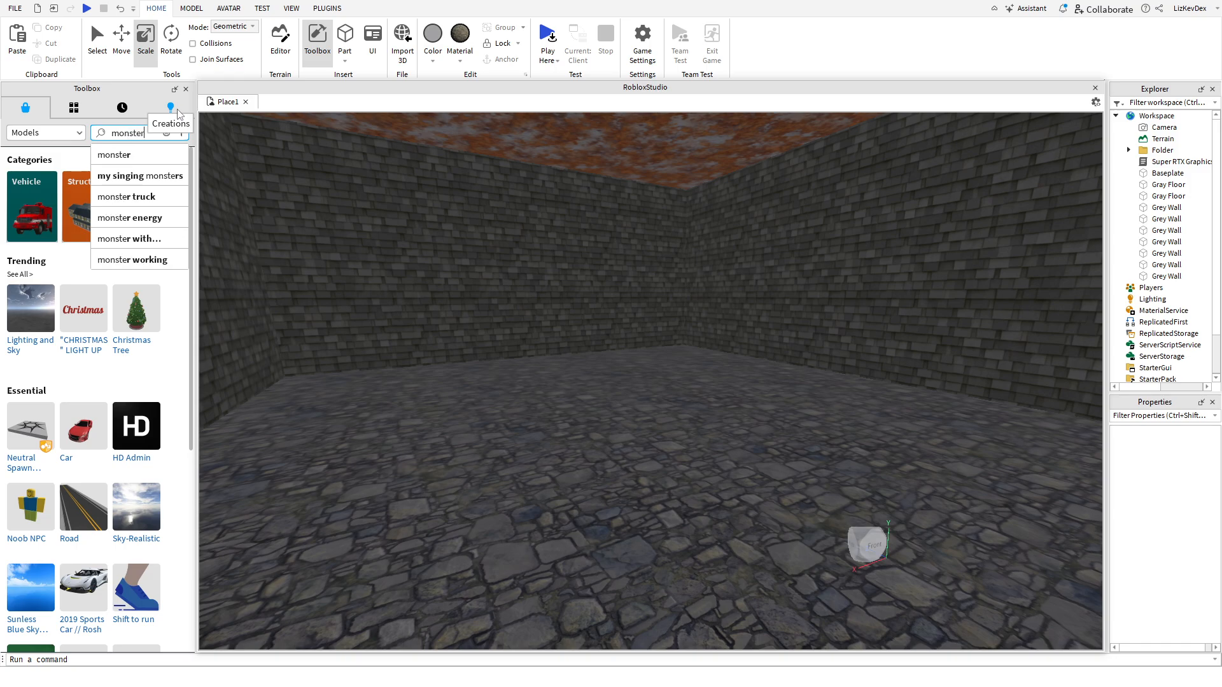
{"action": "key", "text": "Return"}
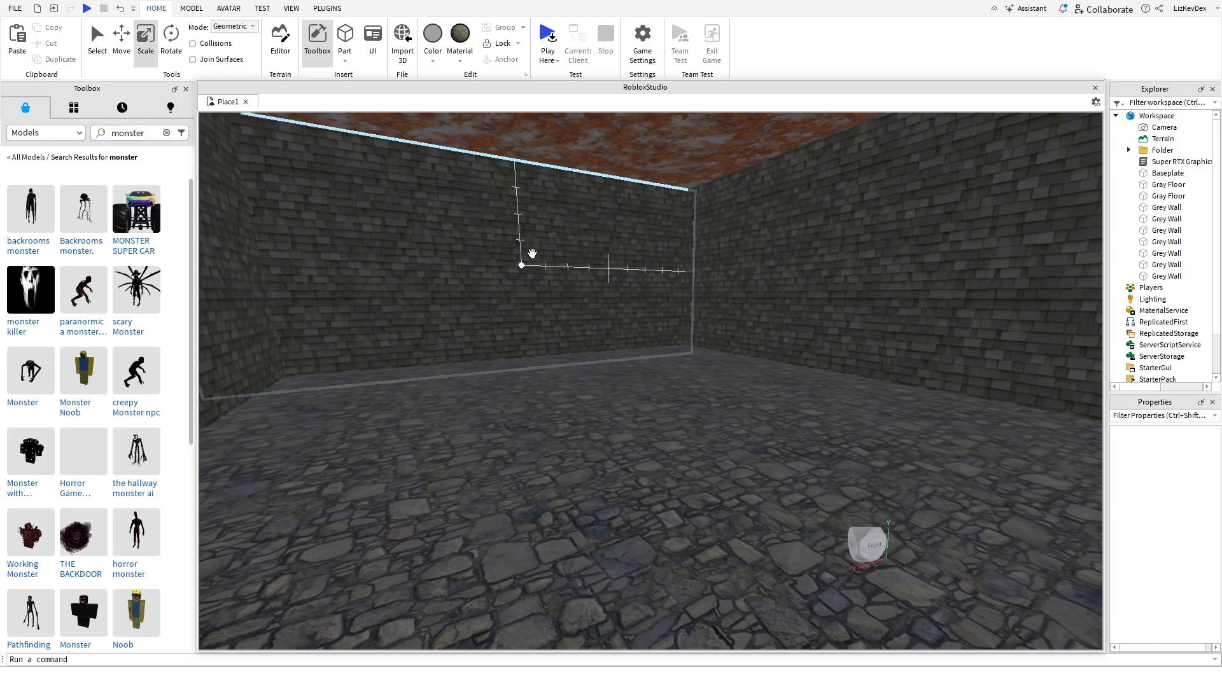
- Insert the "monster killer" model on the open ground outside the building
{"action": "key", "text": "a"}
{"action": "right_click_drag", "start_coordinate": [534, 255], "coordinate": [485, 301]}
{"action": "key", "text": "s"}
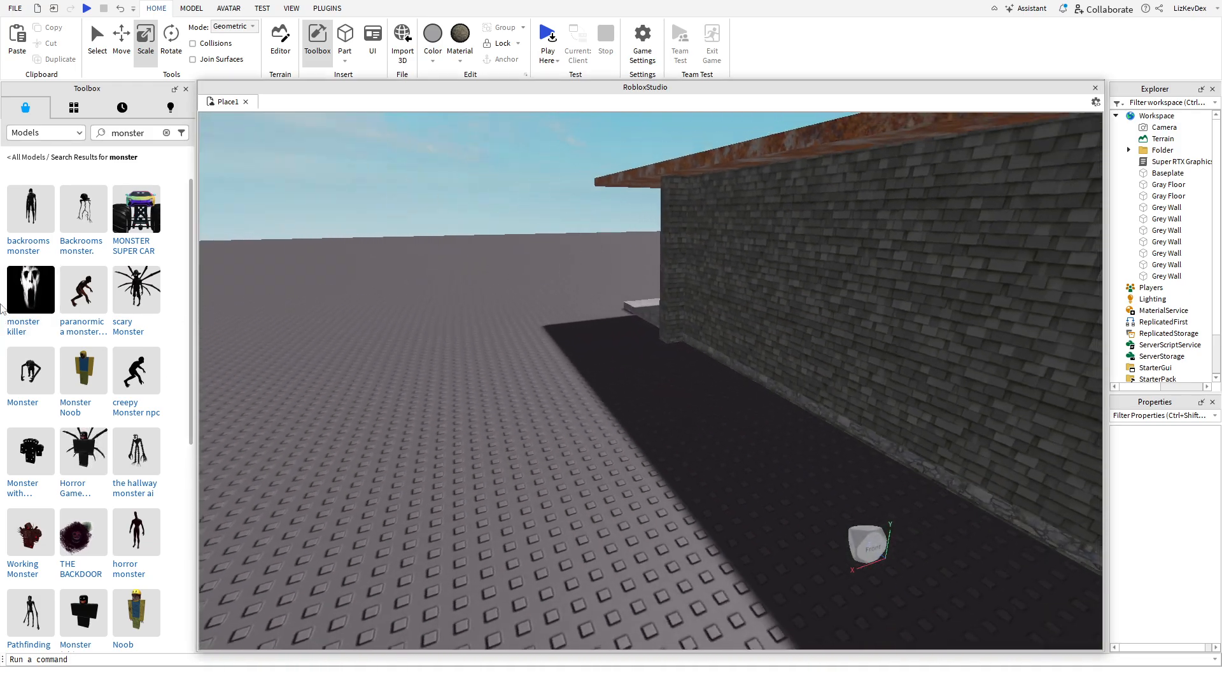
{"action": "key", "text": "a"}
{"action": "left_click", "coordinate": [28, 286]}
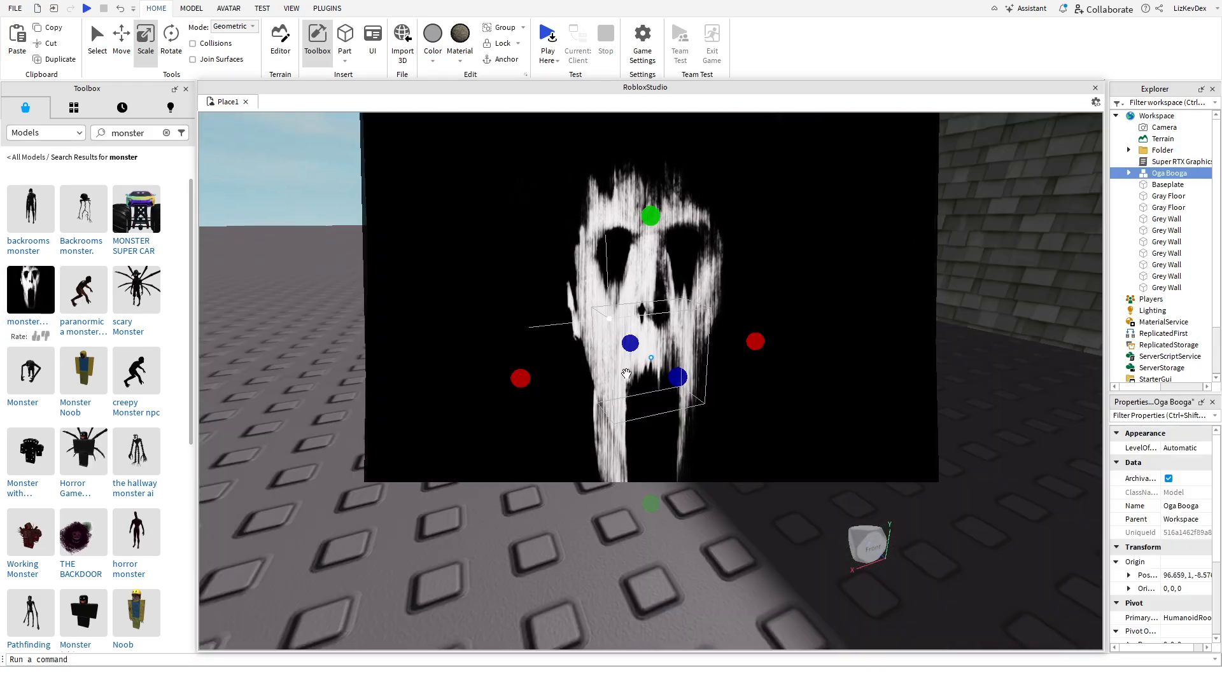
- Move the inserted monster from outside the building into the corridor and deselect it
{"action": "key", "text": "s"}
{"action": "key", "text": "d"}
{"action": "left_click_drag", "start_coordinate": [635, 395], "coordinate": [633, 387]}
{"action": "right_click_drag", "start_coordinate": [630, 387], "coordinate": [632, 387]}
{"action": "left_click_drag", "start_coordinate": [633, 387], "coordinate": [818, 415]}
{"action": "key", "text": "a"}
{"action": "left_click", "coordinate": [408, 335]}
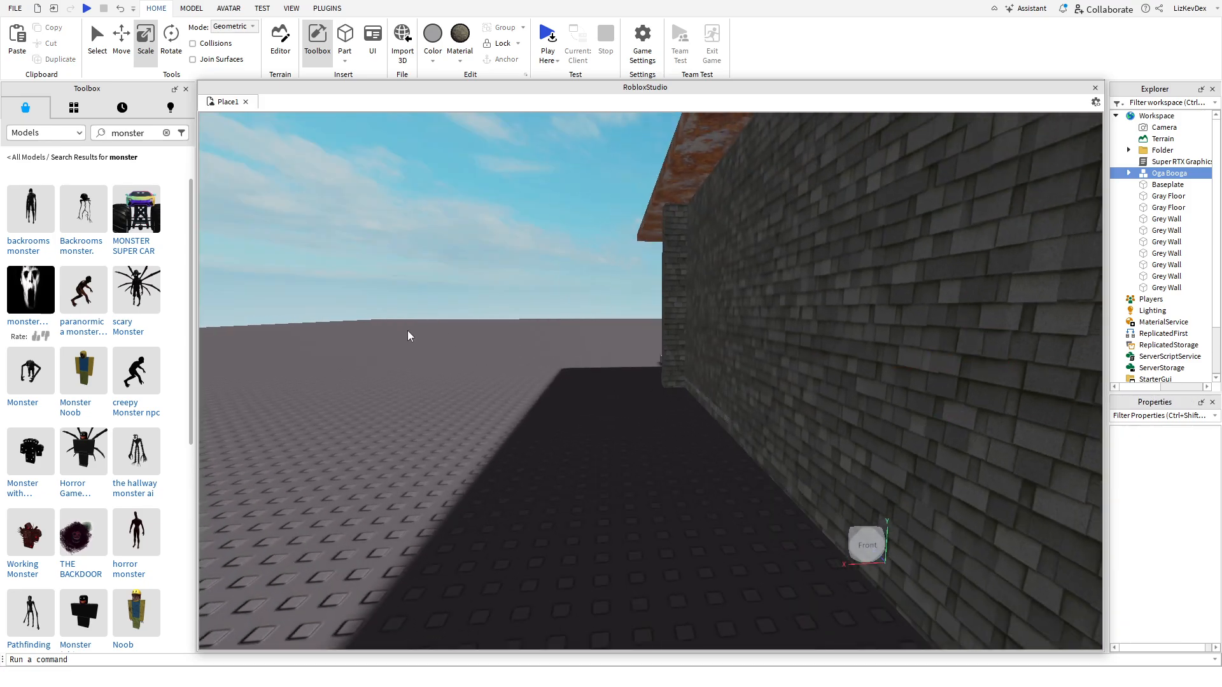
{"action": "key", "text": "d"}
- Search the model library for "Torch"
{"action": "left_click", "coordinate": [168, 136]}
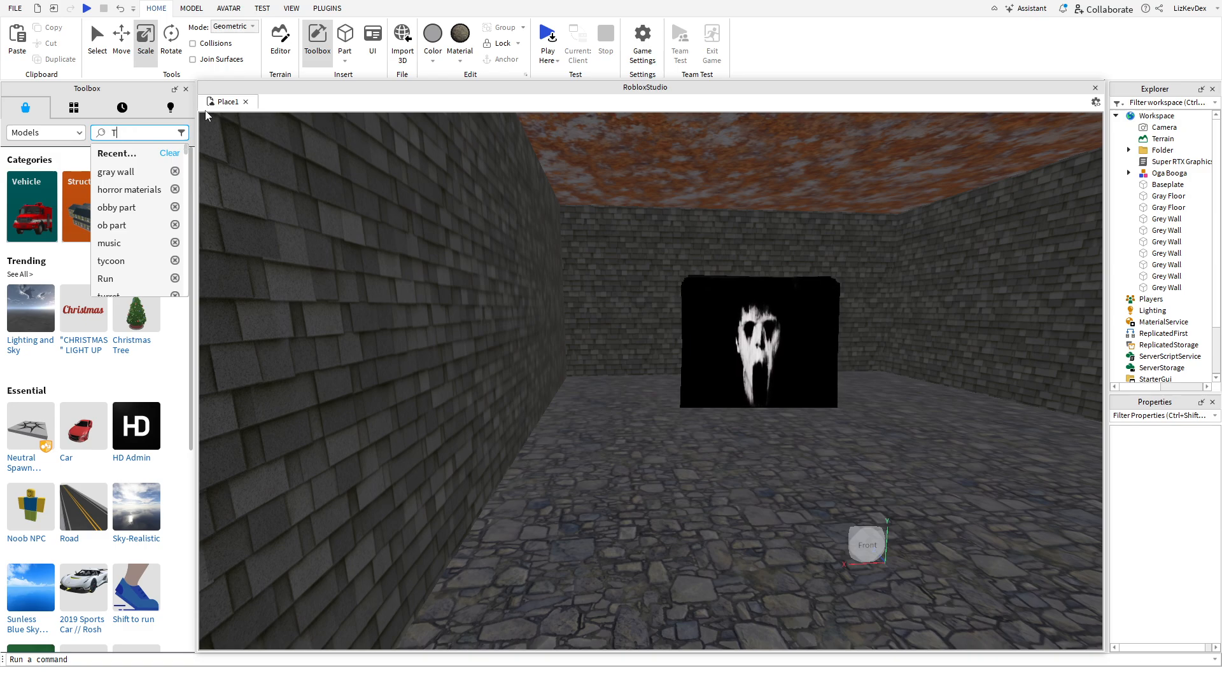
{"action": "type", "text": "orch"}
{"action": "key", "text": "Return"}
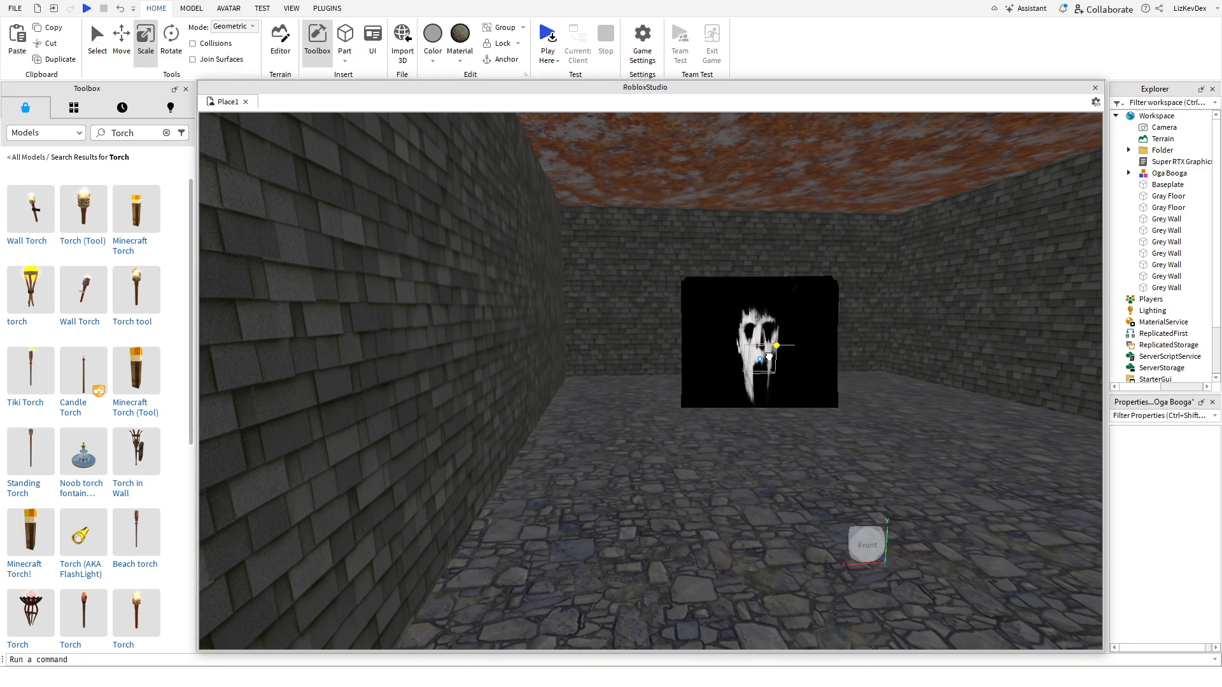
- Shift the monster farther back toward the corridor's end wall
{"action": "left_click_drag", "start_coordinate": [772, 370], "coordinate": [762, 394]}
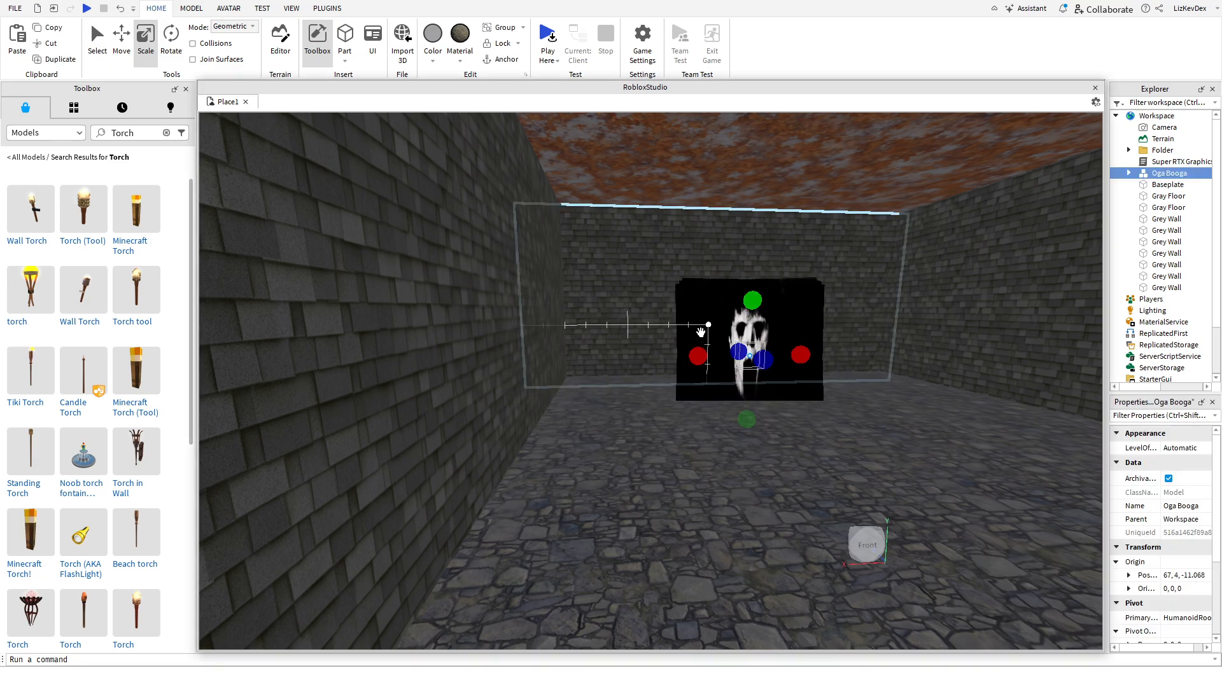
{"action": "right_click_drag", "start_coordinate": [561, 328], "coordinate": [582, 336]}
{"action": "right_click_drag", "start_coordinate": [220, 208], "coordinate": [247, 216]}
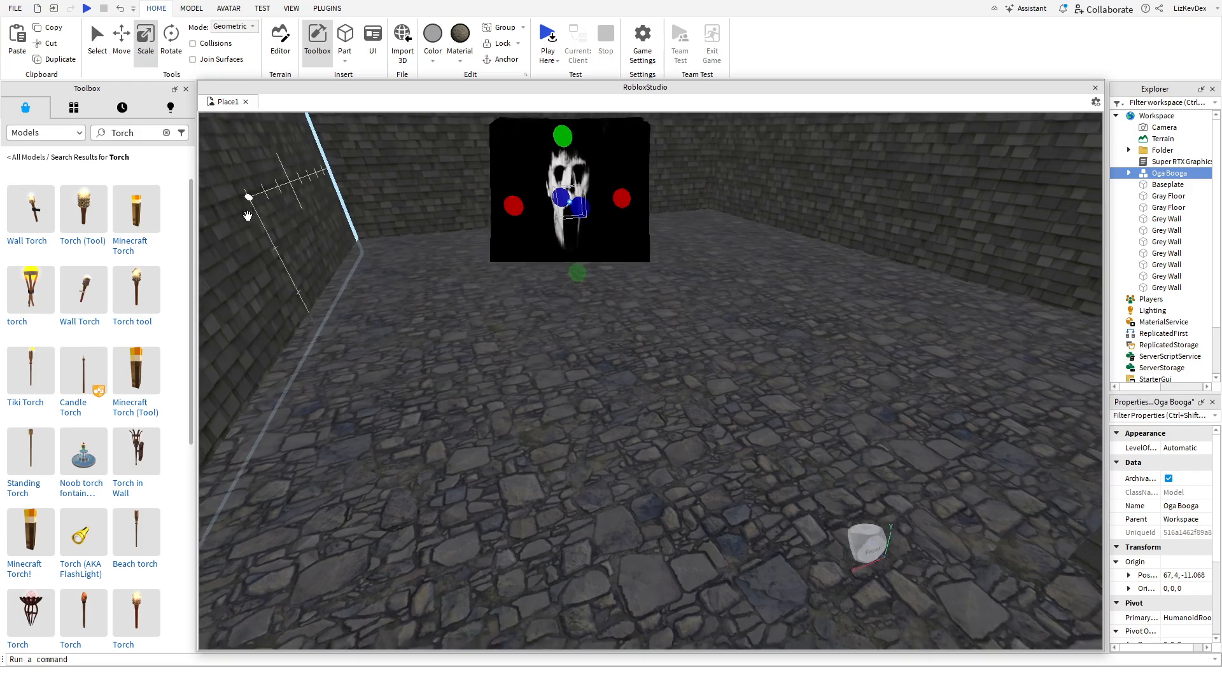
- Insert the Wall Torch model into the corridor and focus the view on it
{"action": "left_click", "coordinate": [28, 236]}
{"action": "key", "text": "f"}
{"action": "right_click_drag", "start_coordinate": [453, 374], "coordinate": [463, 371]}
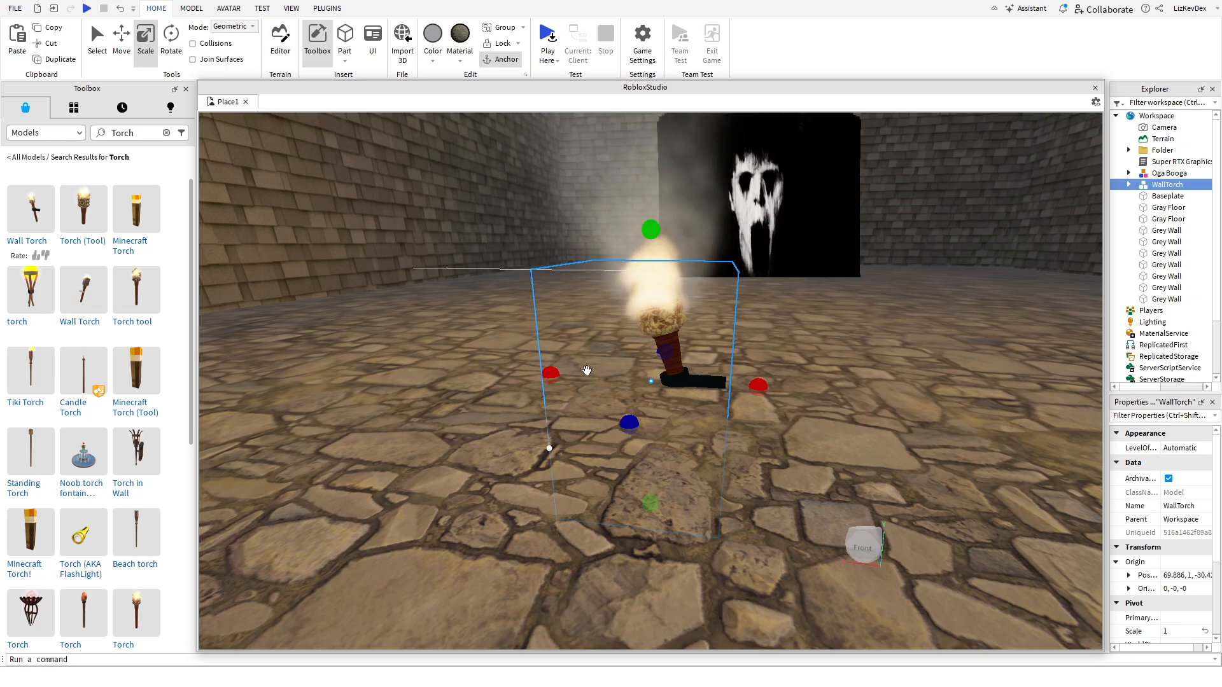
- Mount the inserted wall torch on the corridor's side wall, above the cobblestone floor
{"action": "left_click_drag", "start_coordinate": [660, 319], "coordinate": [728, 339]}
{"action": "scroll", "coordinate": [729, 337], "scroll_direction": "down", "scroll_amount": 3}
{"action": "right_click_drag", "start_coordinate": [729, 337], "coordinate": [727, 339]}
{"action": "left_click_drag", "start_coordinate": [727, 339], "coordinate": [712, 341]}
{"action": "scroll", "coordinate": [712, 341], "scroll_direction": "up", "scroll_amount": 3}
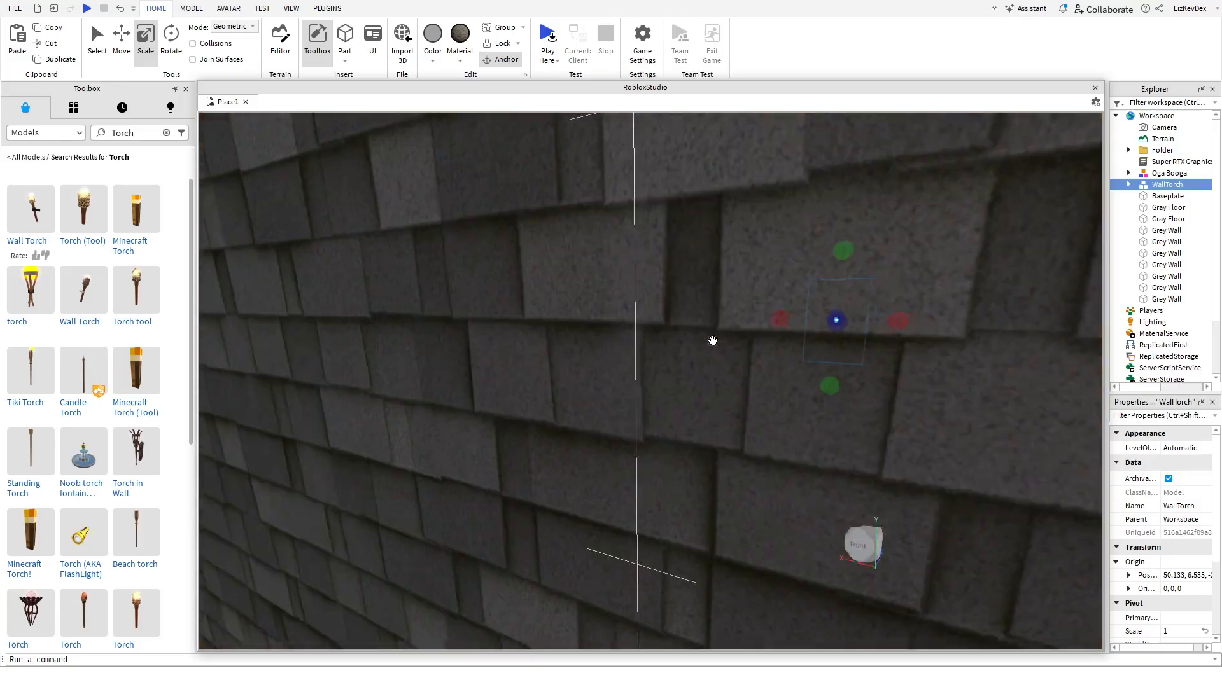
{"action": "scroll", "coordinate": [712, 341], "scroll_direction": "down", "scroll_amount": 5}
- Duplicate the wall torch onto the opposite corridor wall and rotate the copy 180° about its vertical axis
{"action": "key", "text": "ctrl+d"}
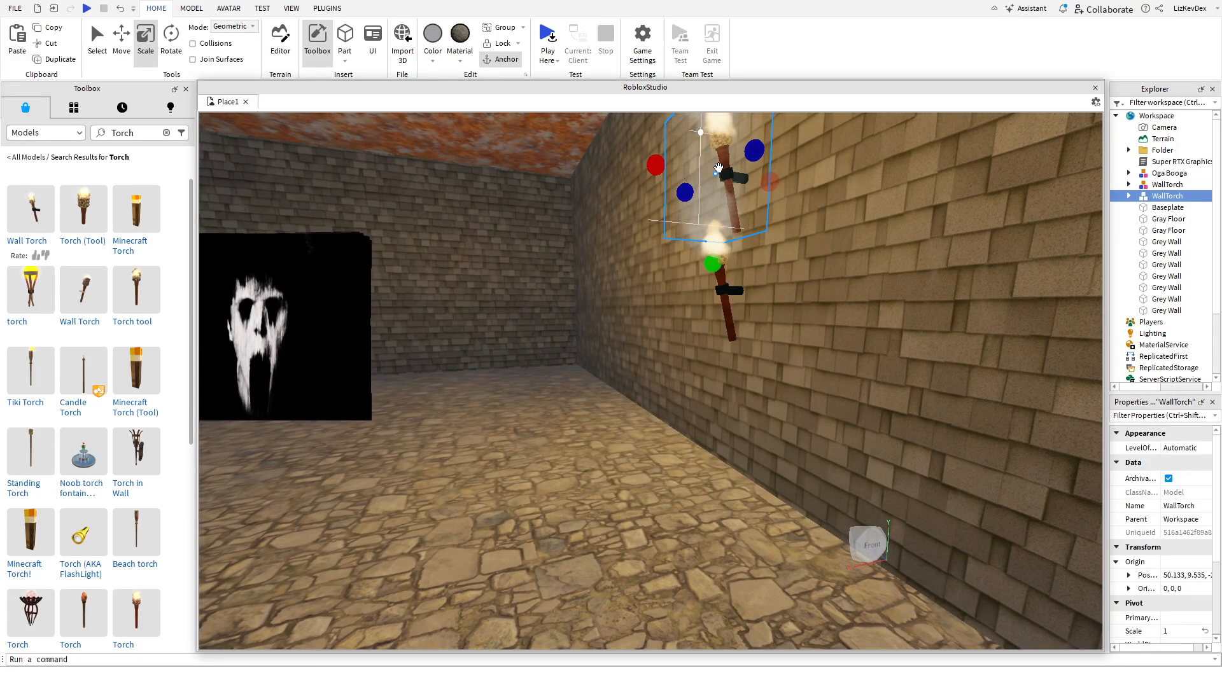
{"action": "left_click_drag", "start_coordinate": [727, 179], "coordinate": [994, 309]}
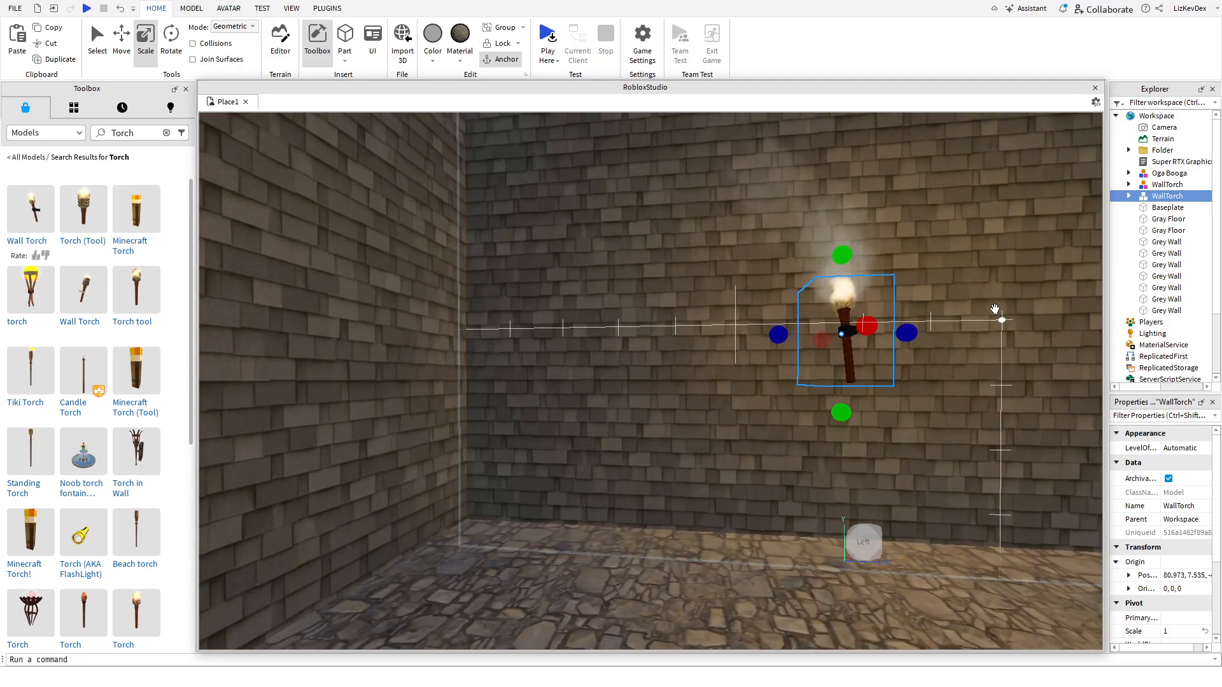
{"action": "left_click", "coordinate": [171, 40]}
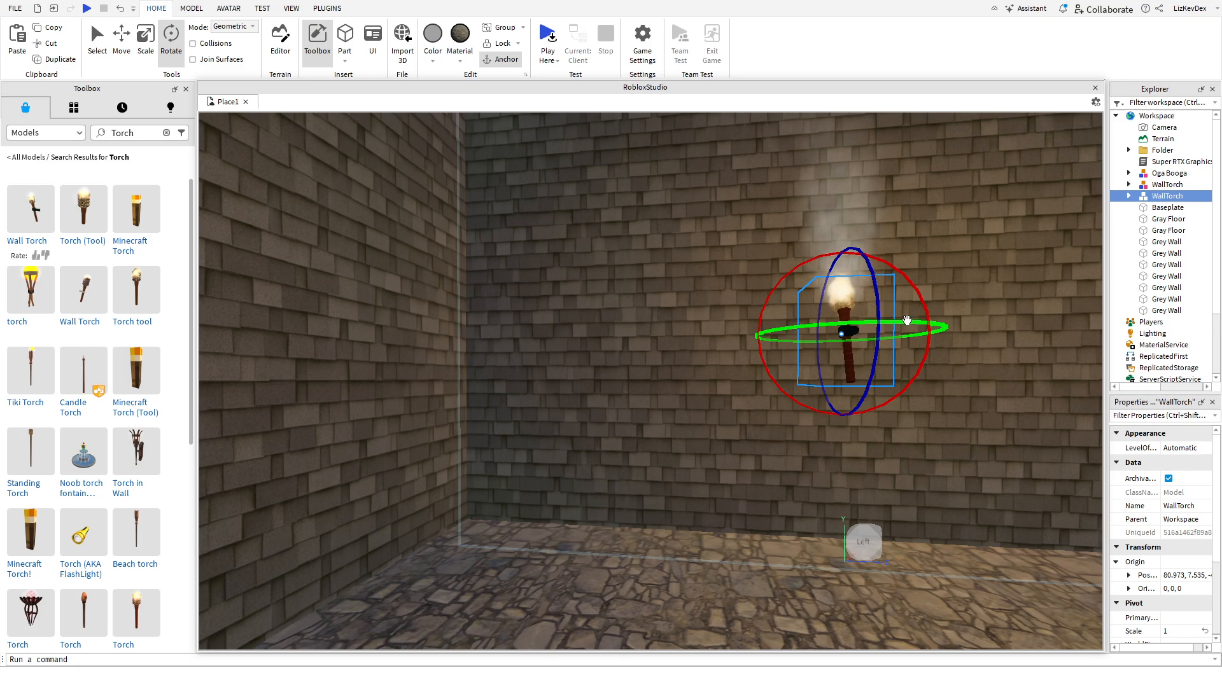
{"action": "left_click_drag", "start_coordinate": [907, 320], "coordinate": [750, 324]}
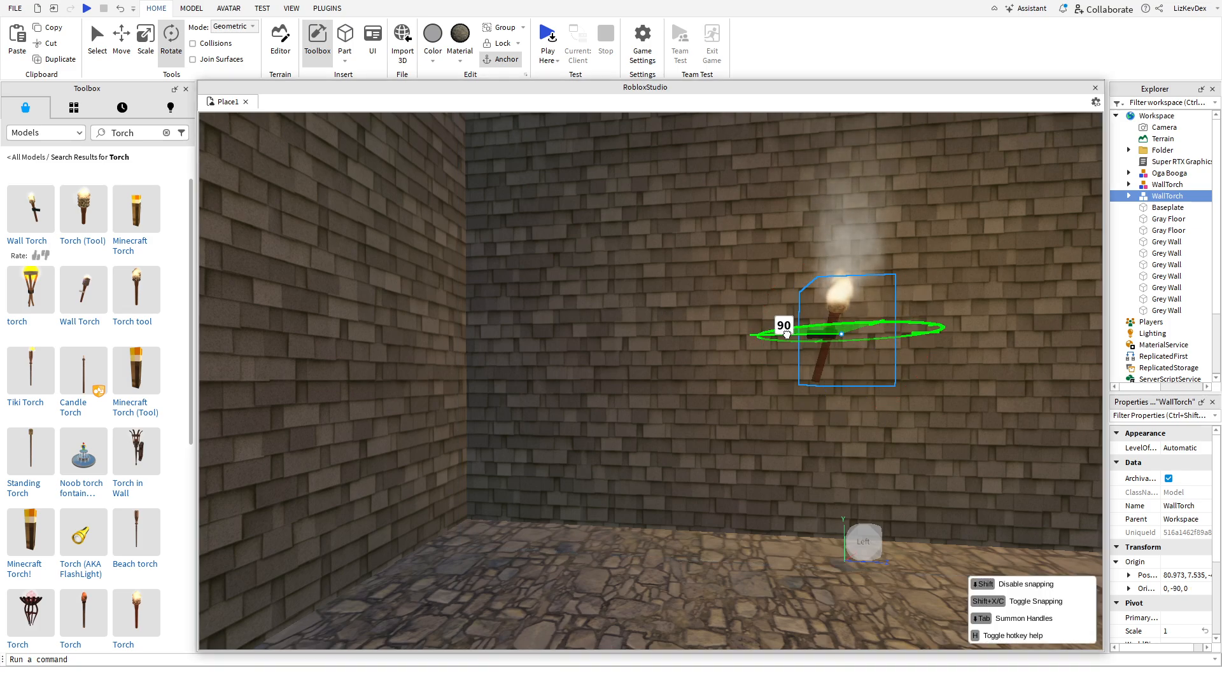
{"action": "left_click_drag", "start_coordinate": [815, 343], "coordinate": [818, 336]}
- Reposition the rotated torch so its bracket sits flush against the shingled wall, and deselect it
{"action": "key", "text": "w"}
{"action": "right_click_drag", "start_coordinate": [819, 335], "coordinate": [815, 335]}
{"action": "key", "text": "a"}
{"action": "key", "text": "w"}
{"action": "key", "text": "e"}
{"action": "key", "text": "a"}
{"action": "key", "text": "d"}
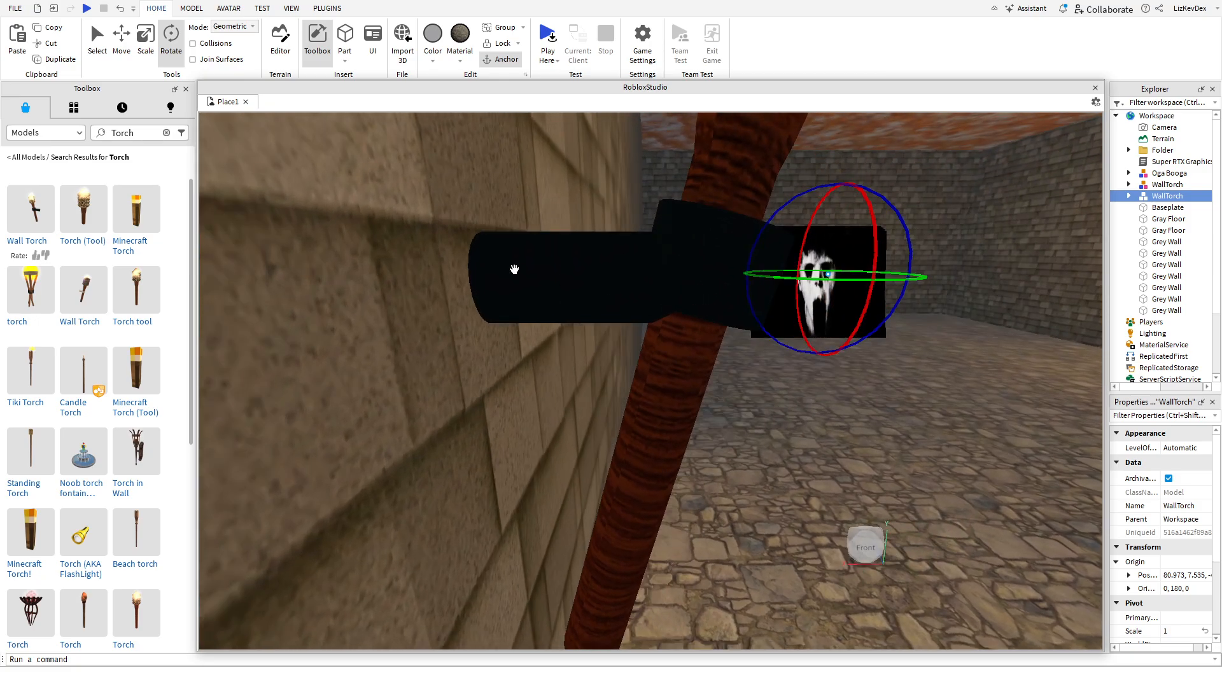
{"action": "left_click_drag", "start_coordinate": [514, 269], "coordinate": [511, 271]}
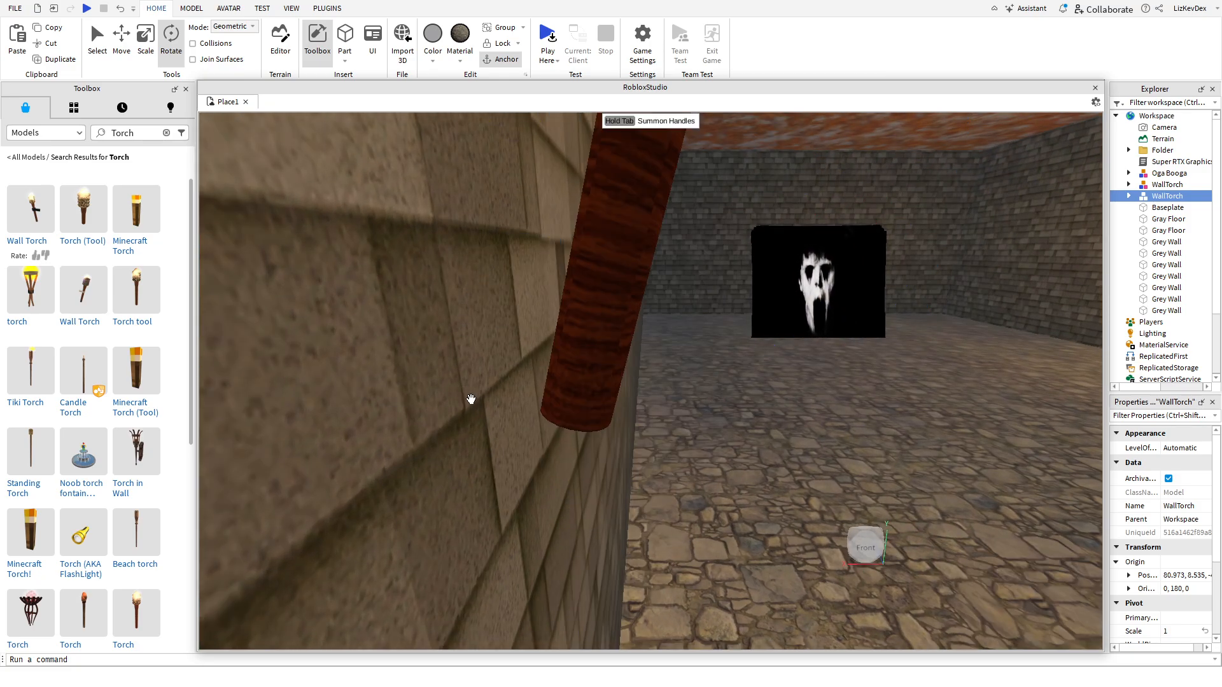
{"action": "left_click_drag", "start_coordinate": [471, 398], "coordinate": [513, 334]}
{"action": "key", "text": "w"}
{"action": "right_click_drag", "start_coordinate": [628, 331], "coordinate": [628, 332]}
{"action": "key", "text": "a"}
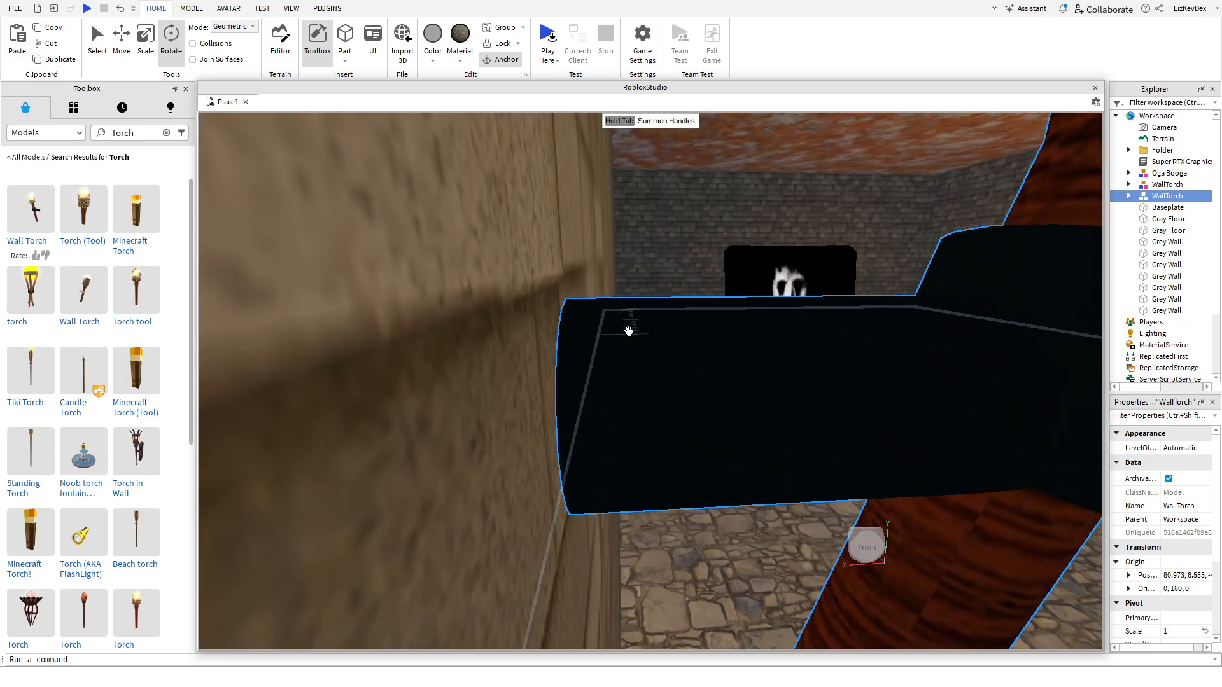
{"action": "key", "text": "s"}
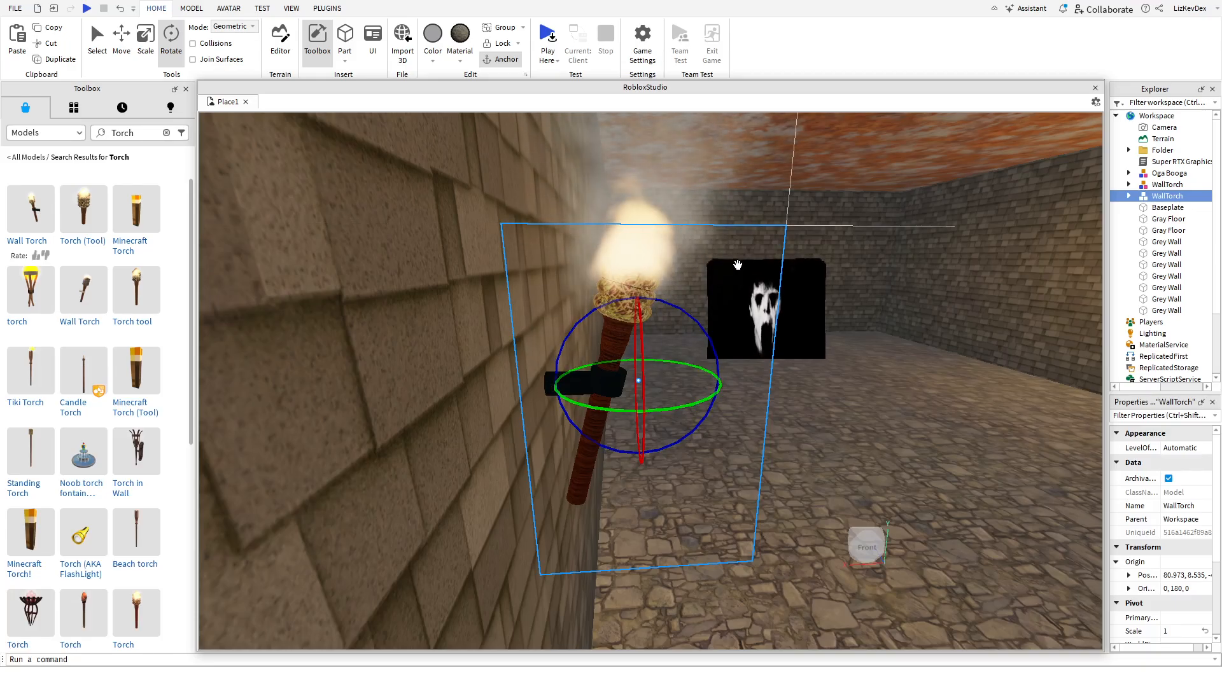
{"action": "right_click_drag", "start_coordinate": [737, 265], "coordinate": [563, 309]}
{"action": "left_click", "coordinate": [699, 272]}
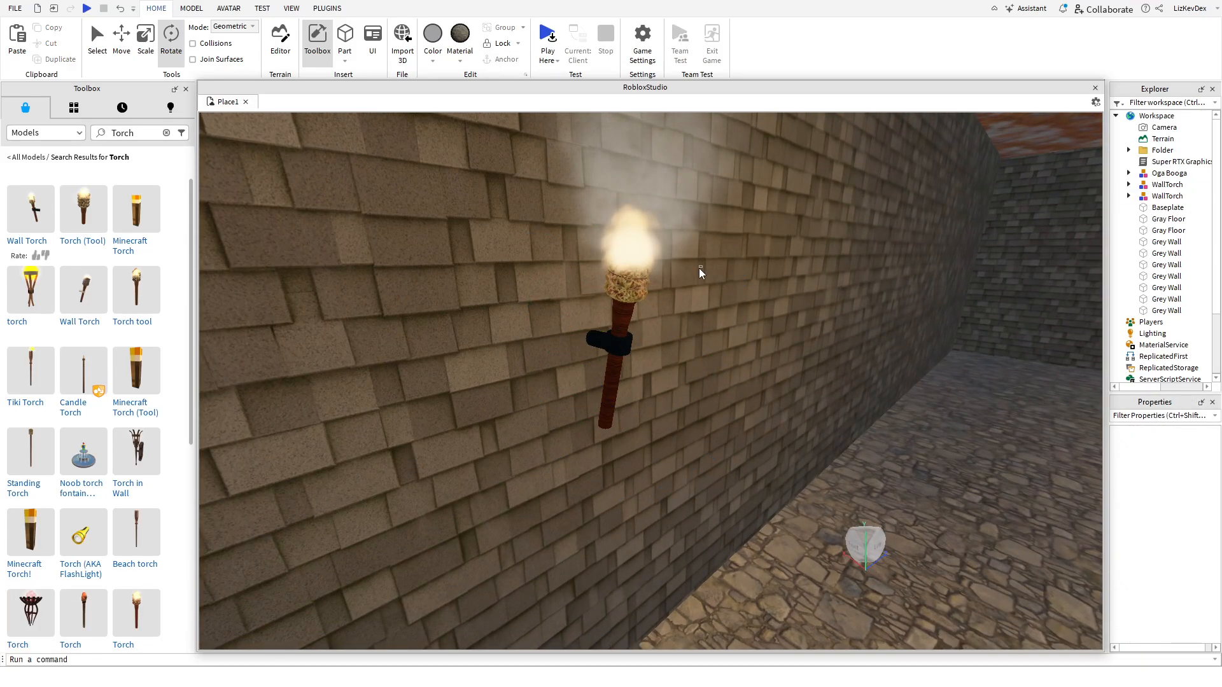
- Paste a third wall torch into the corridor and mount it on a side wall farther along
{"action": "left_click", "coordinate": [631, 293]}
{"action": "right_click_drag", "start_coordinate": [630, 293], "coordinate": [690, 292]}
{"action": "left_click", "coordinate": [693, 291]}
{"action": "scroll", "coordinate": [689, 292], "scroll_direction": "up", "scroll_amount": 3}
{"action": "key", "text": "ctrl+v"}
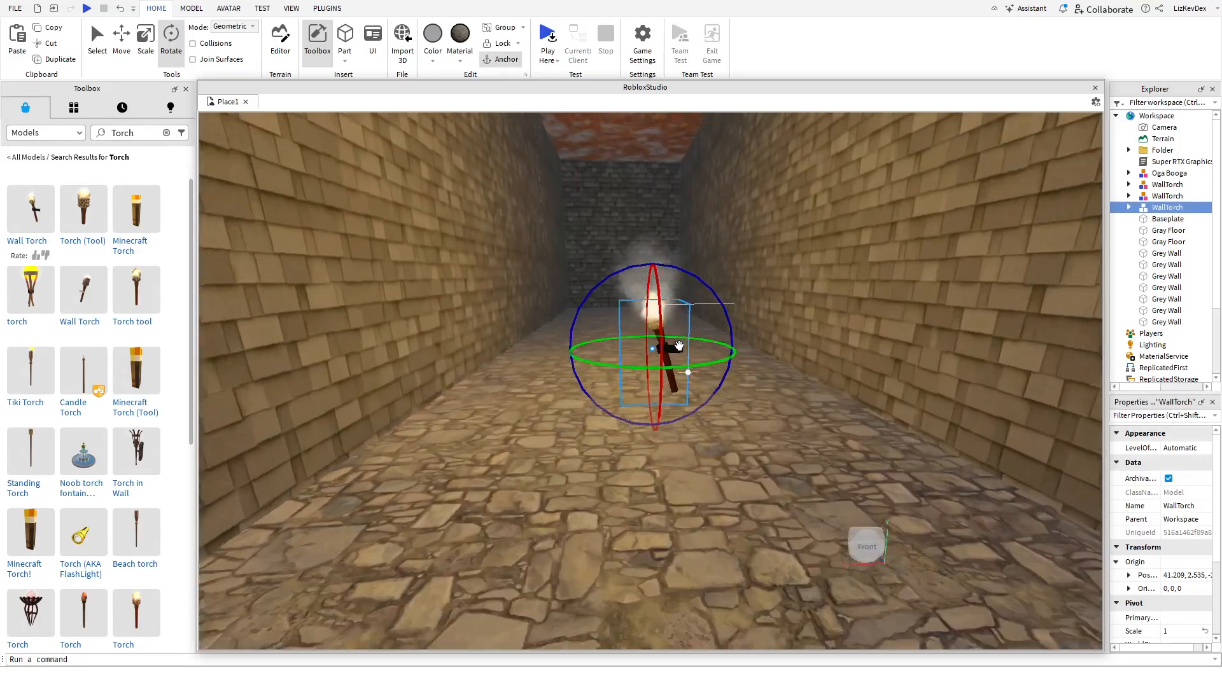
{"action": "scroll", "coordinate": [697, 299], "scroll_direction": "up", "scroll_amount": 5}
{"action": "left_click_drag", "start_coordinate": [710, 446], "coordinate": [738, 396]}
{"action": "right_click_drag", "start_coordinate": [739, 396], "coordinate": [657, 388]}
- Remove the Oga Booga monster from the corridor
{"action": "left_click", "coordinate": [676, 399]}
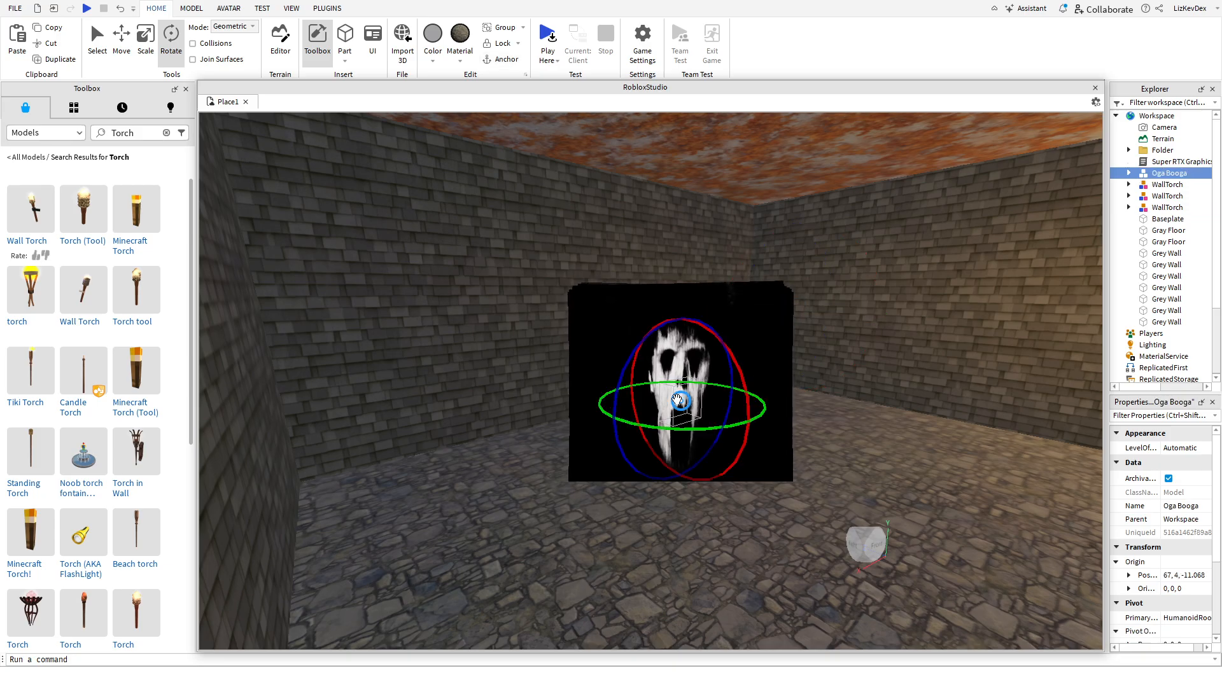
{"action": "right_click", "coordinate": [680, 400]}
{"action": "left_click", "coordinate": [708, 105]}
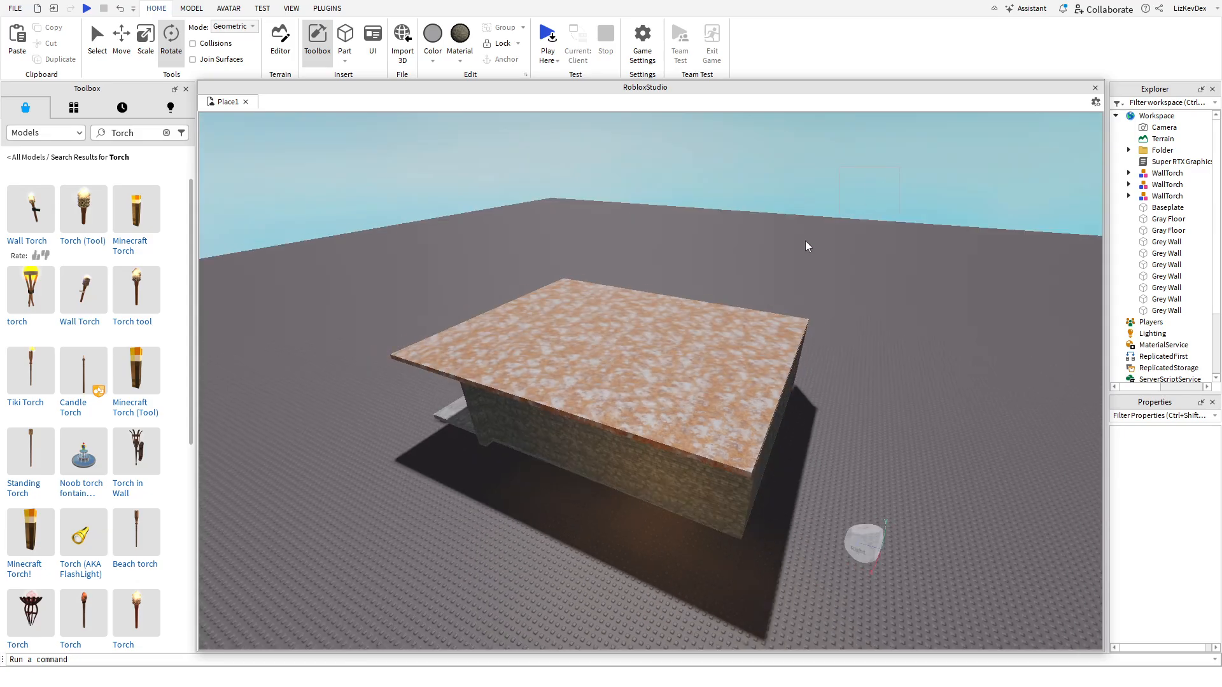
{"action": "left_click_drag", "start_coordinate": [899, 167], "coordinate": [382, 520]}
{"action": "left_click", "coordinate": [488, 155]}
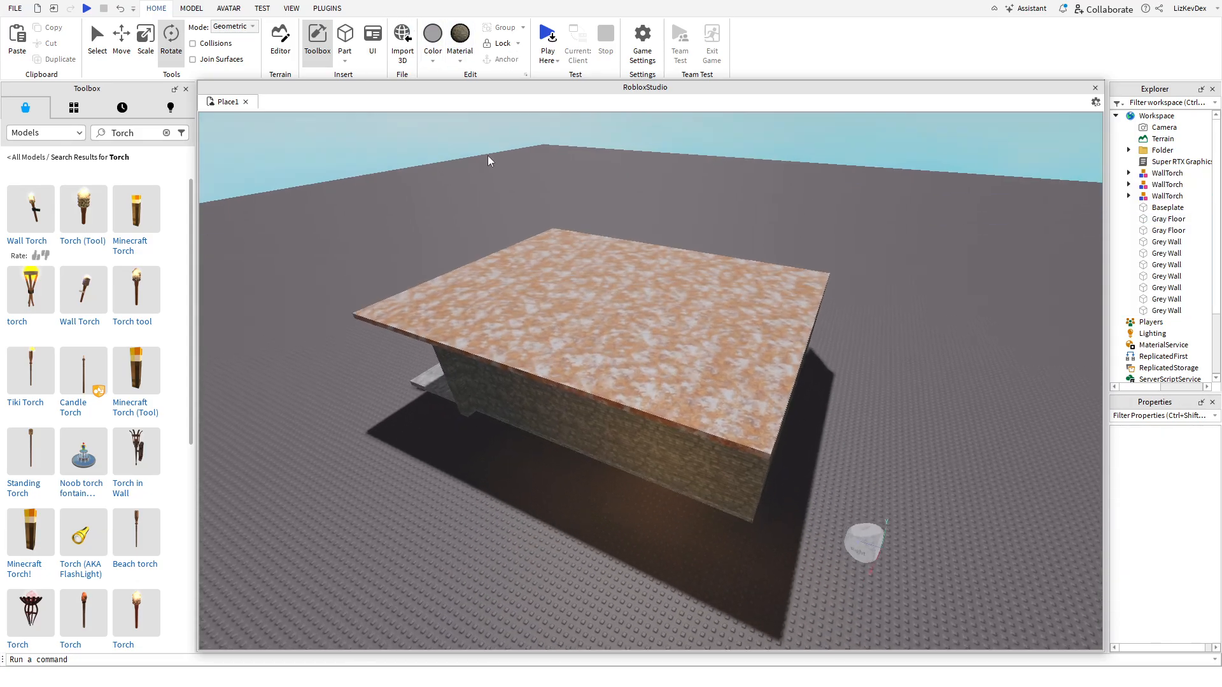
- Search the model library for "spawn"
{"action": "scroll", "coordinate": [488, 155], "scroll_direction": "up", "scroll_amount": 10}
{"action": "scroll", "coordinate": [488, 156], "scroll_direction": "down", "scroll_amount": 5}
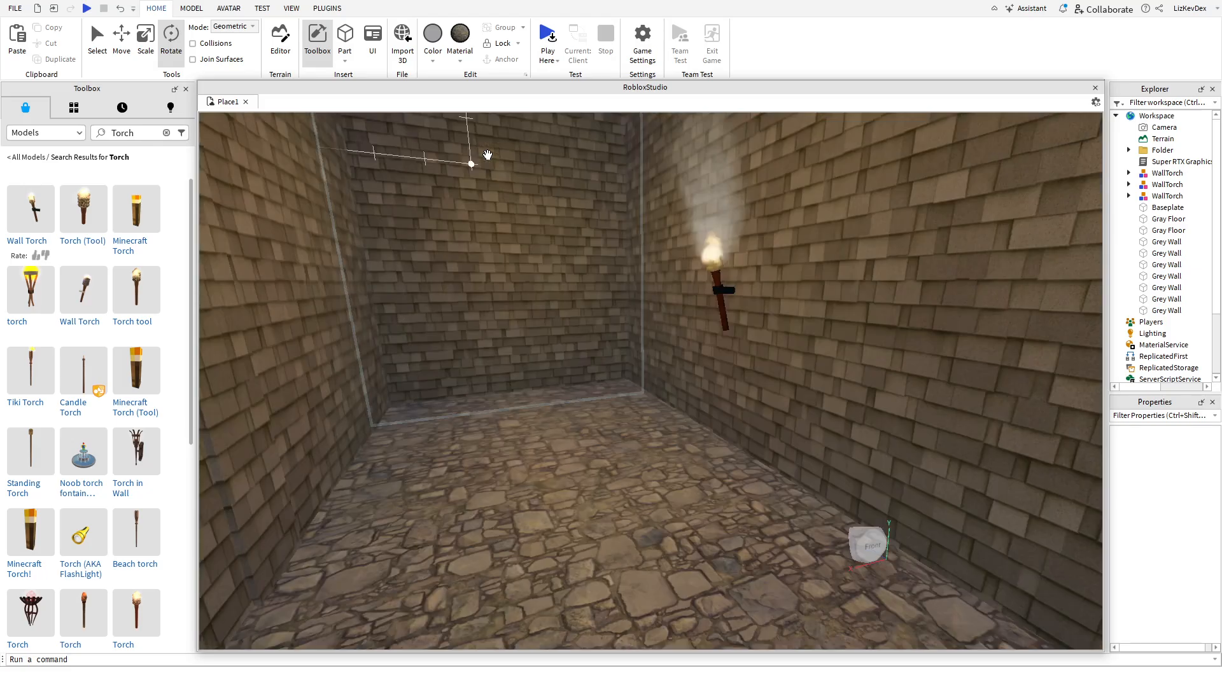
{"action": "left_click", "coordinate": [166, 133]}
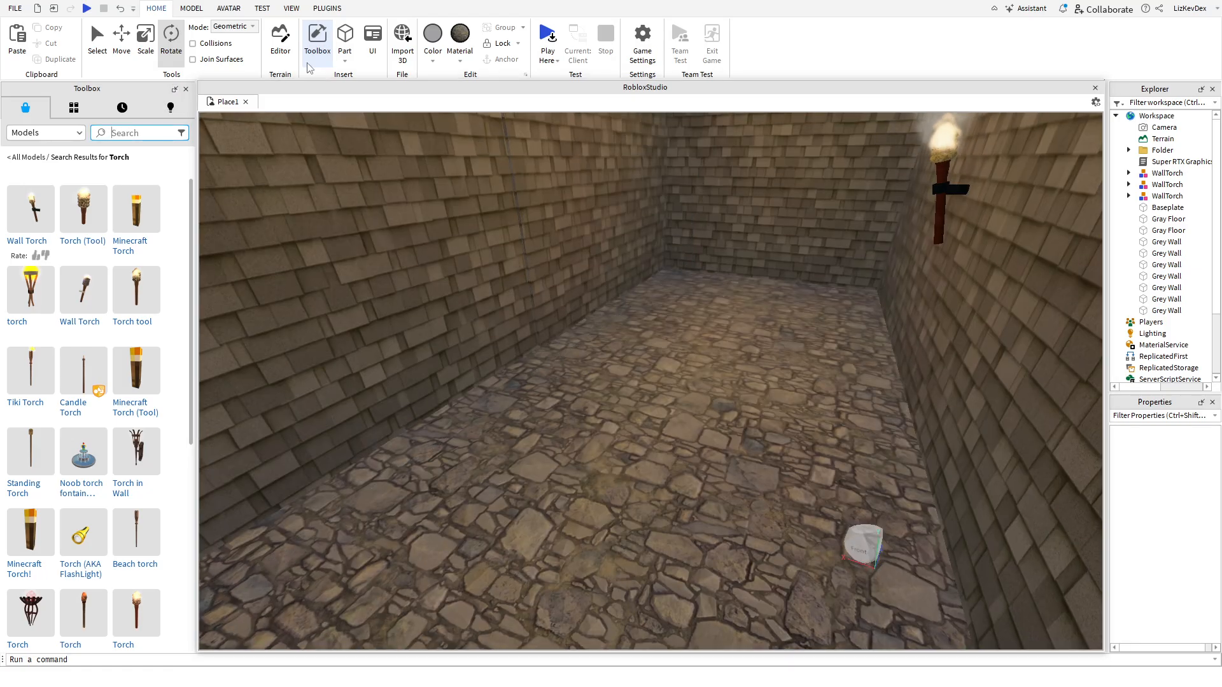
{"action": "type", "text": "spawn"}
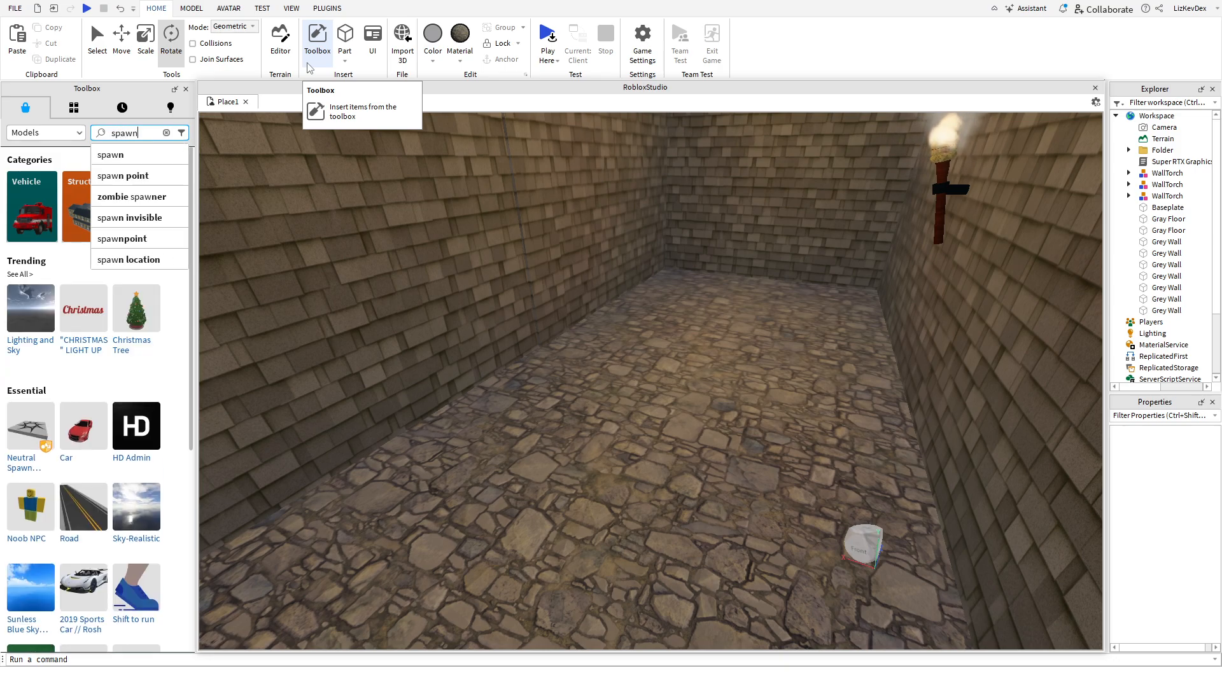
{"action": "key", "text": "Return"}
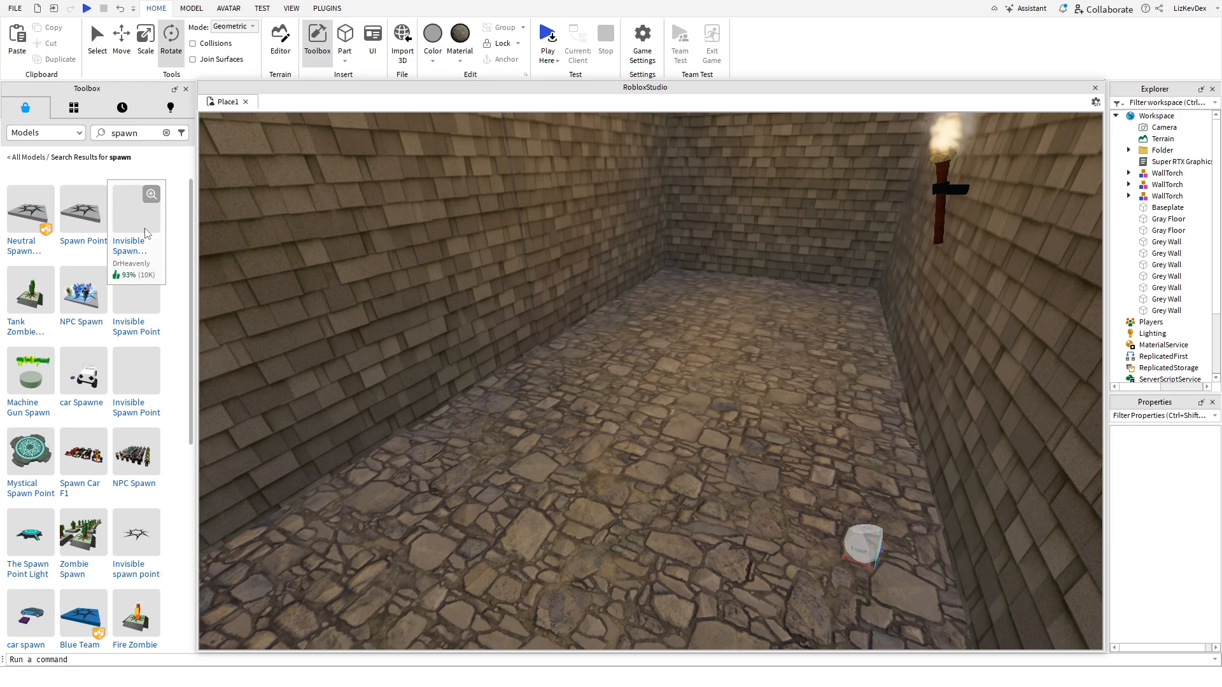
- Insert the invisible spawn model, place it on the cobblestone floor inside the corridor, and deselect it
{"action": "left_click", "coordinate": [152, 223]}
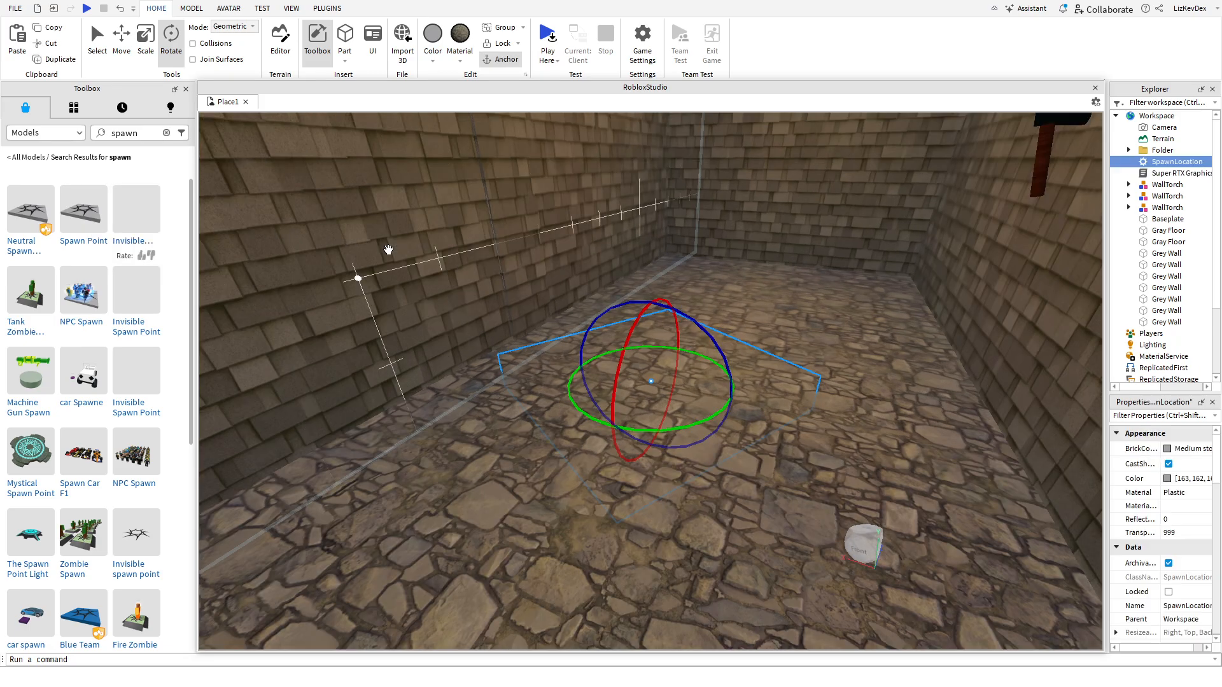
{"action": "key", "text": "f"}
{"action": "left_click_drag", "start_coordinate": [770, 431], "coordinate": [953, 403]}
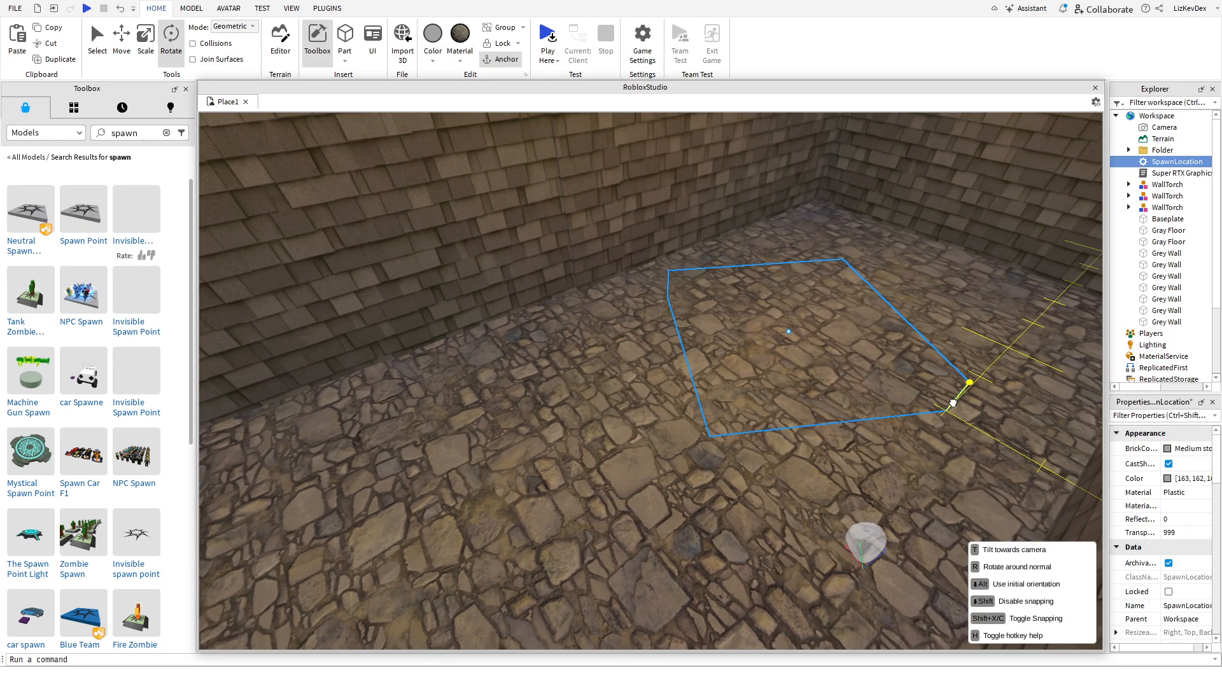
{"action": "left_click_drag", "start_coordinate": [1032, 385], "coordinate": [1032, 376]}
{"action": "right_click_drag", "start_coordinate": [1032, 376], "coordinate": [741, 532]}
{"action": "scroll", "coordinate": [741, 533], "scroll_direction": "down", "scroll_amount": 3}
{"action": "left_click_drag", "start_coordinate": [741, 532], "coordinate": [766, 506]}
{"action": "scroll", "coordinate": [779, 305], "scroll_direction": "up", "scroll_amount": 5}
{"action": "left_click", "coordinate": [838, 308]}
{"action": "scroll", "coordinate": [837, 304], "scroll_direction": "down", "scroll_amount": 4}
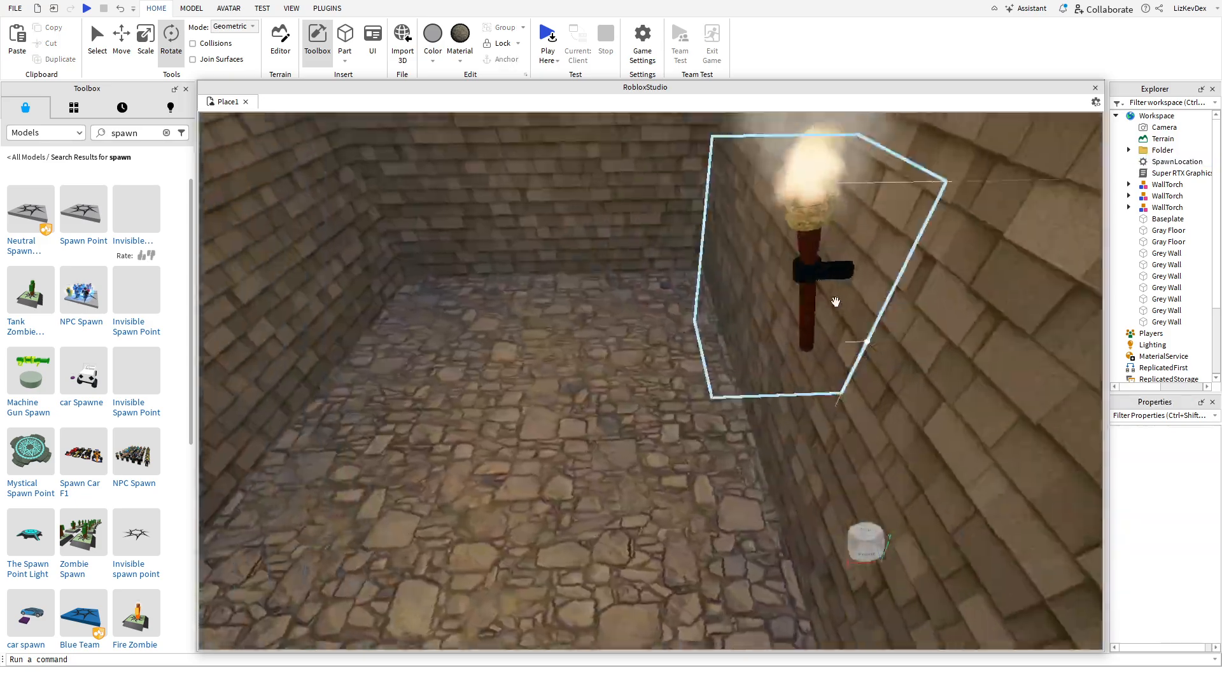
- Playtest the place by walking through the torch-lit corridor, and stop the test
{"action": "scroll", "coordinate": [835, 301], "scroll_direction": "down", "scroll_amount": 6}
{"action": "left_click", "coordinate": [554, 61]}
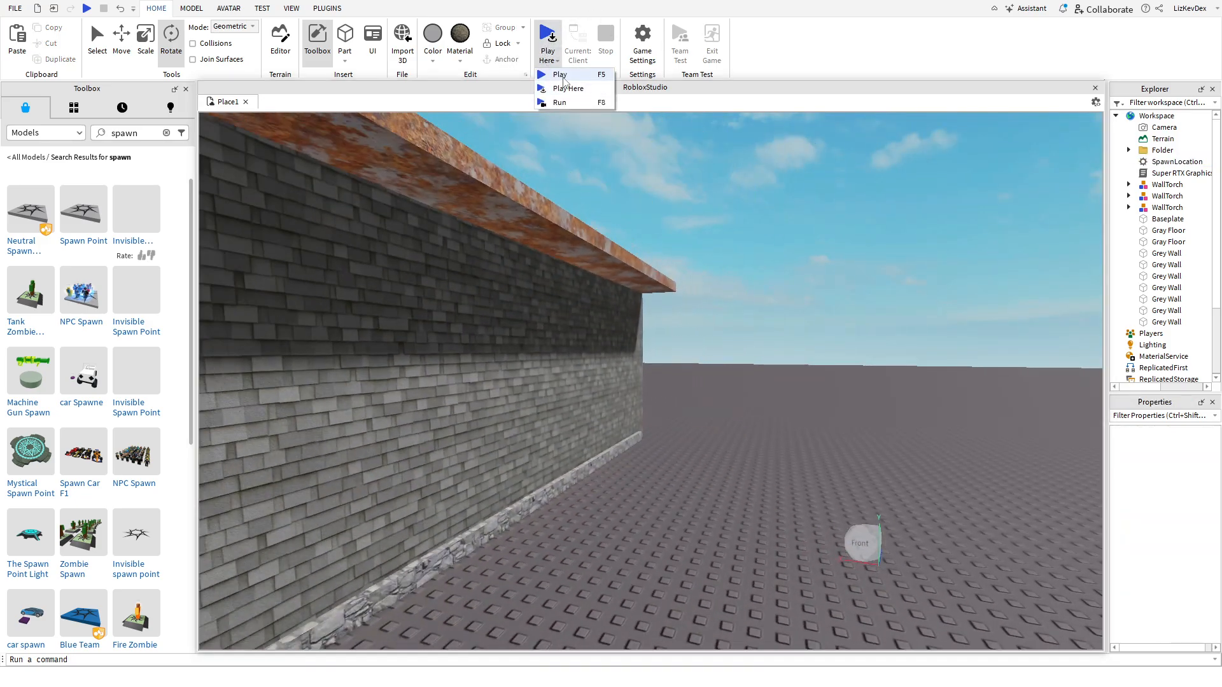
{"action": "left_click", "coordinate": [733, 329]}
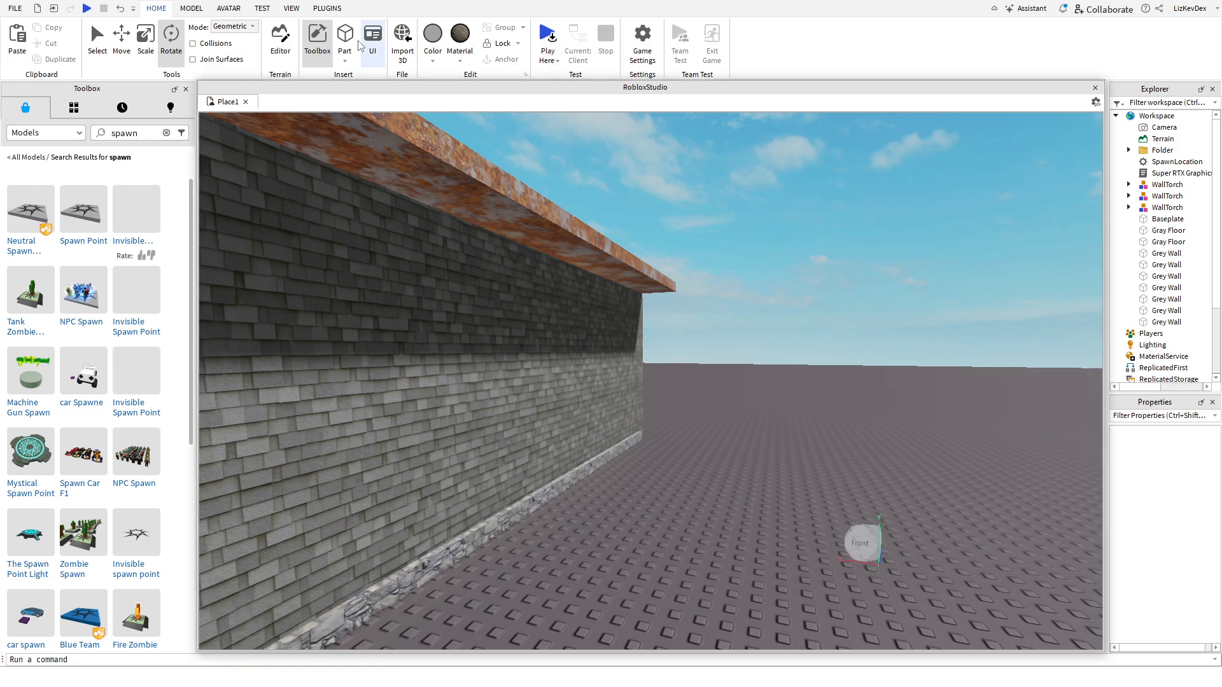
{"action": "left_click", "coordinate": [548, 61]}
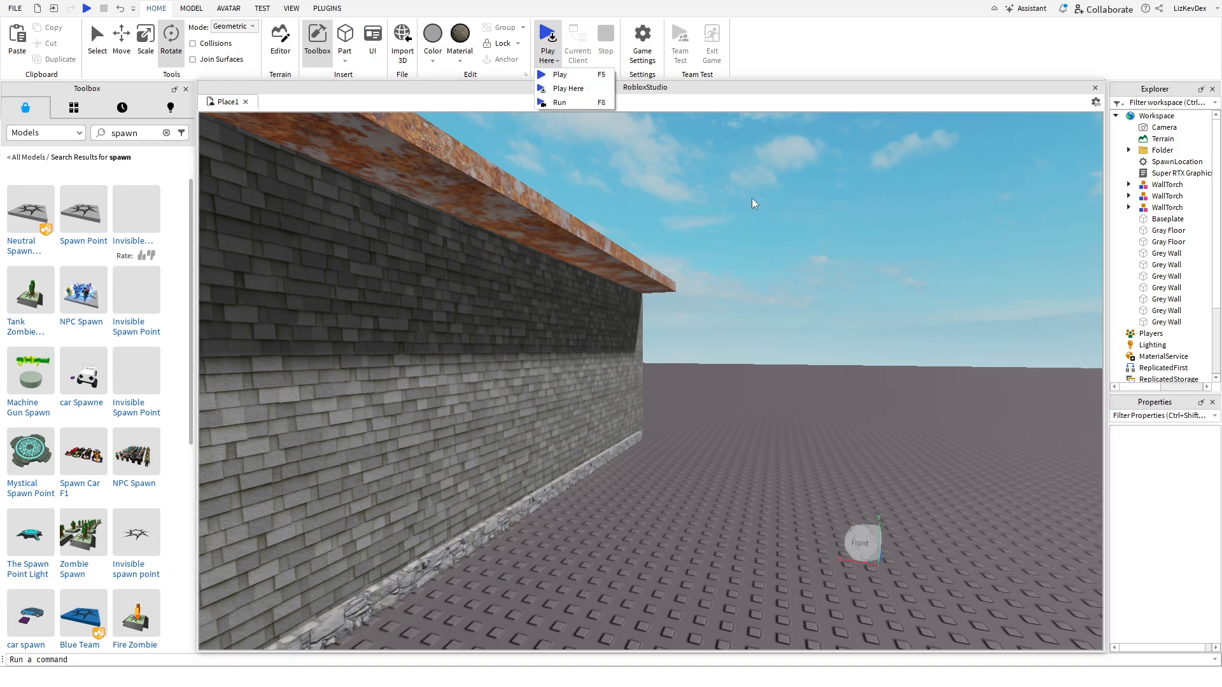
{"action": "key", "text": "F5"}
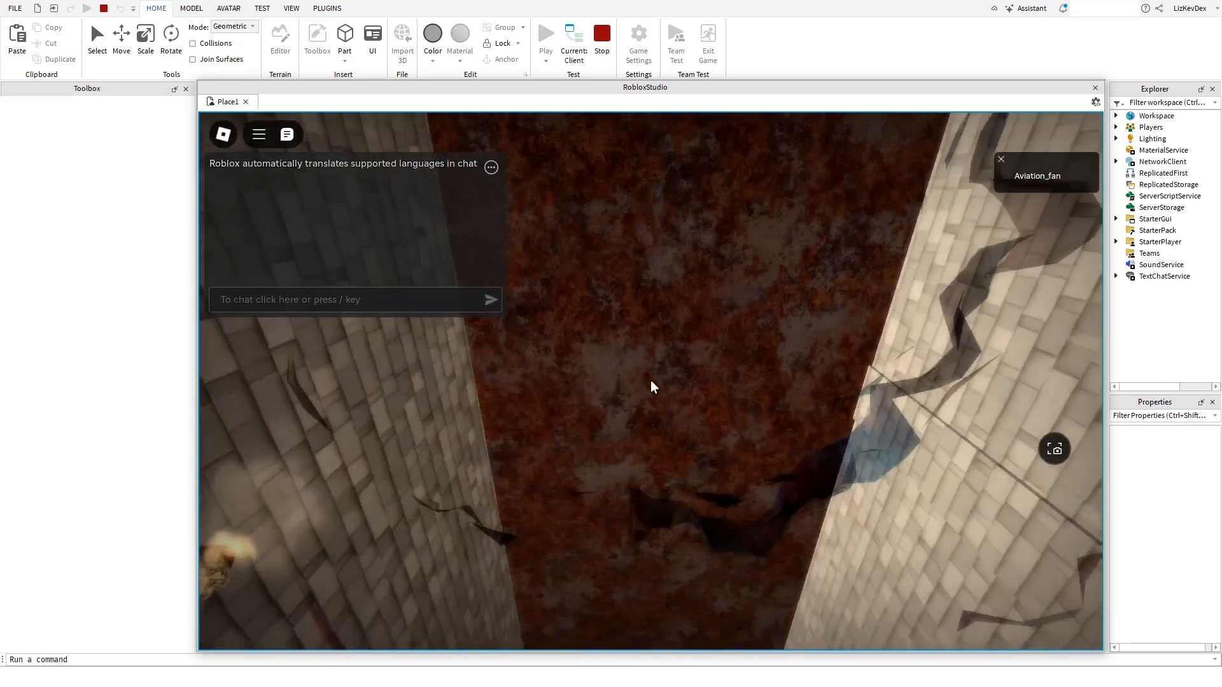
{"action": "key", "text": "w"}
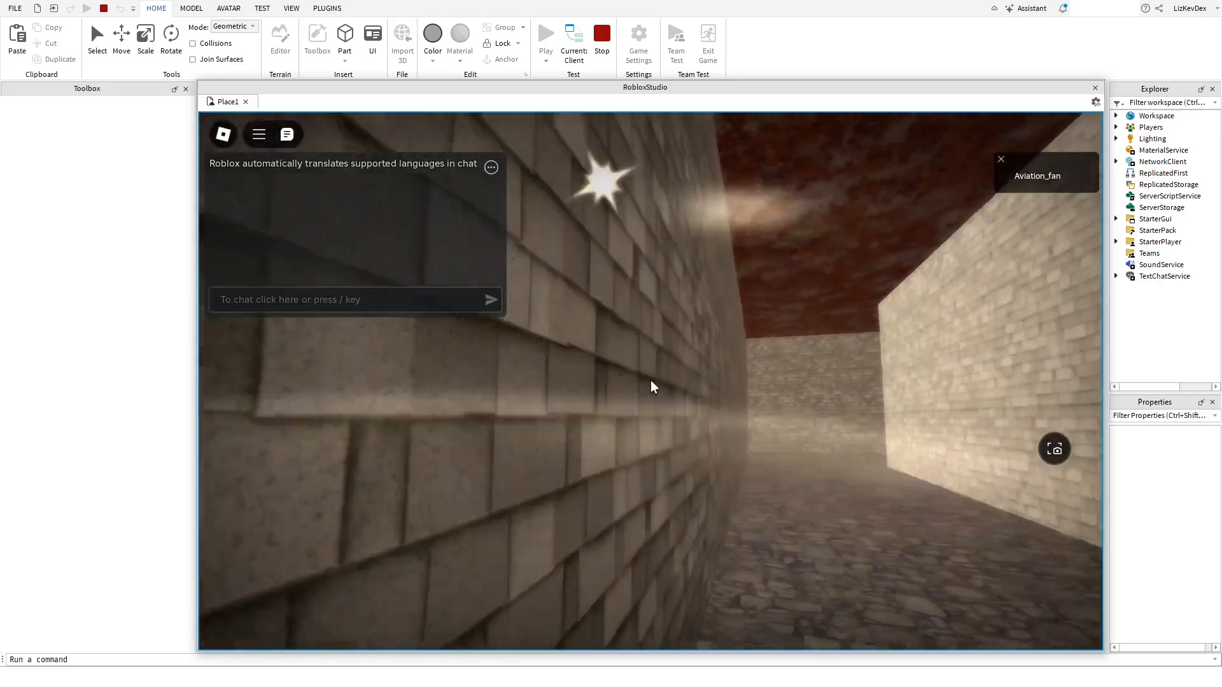
{"action": "key", "text": "w"}
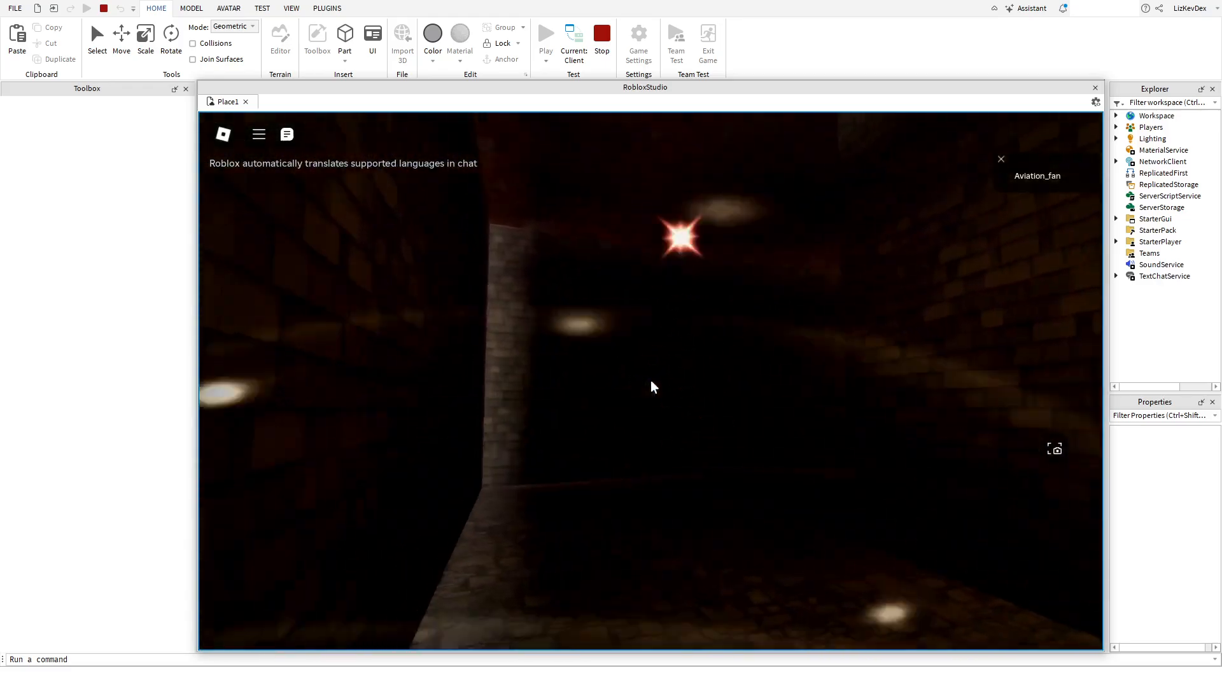
{"action": "key", "text": "w"}
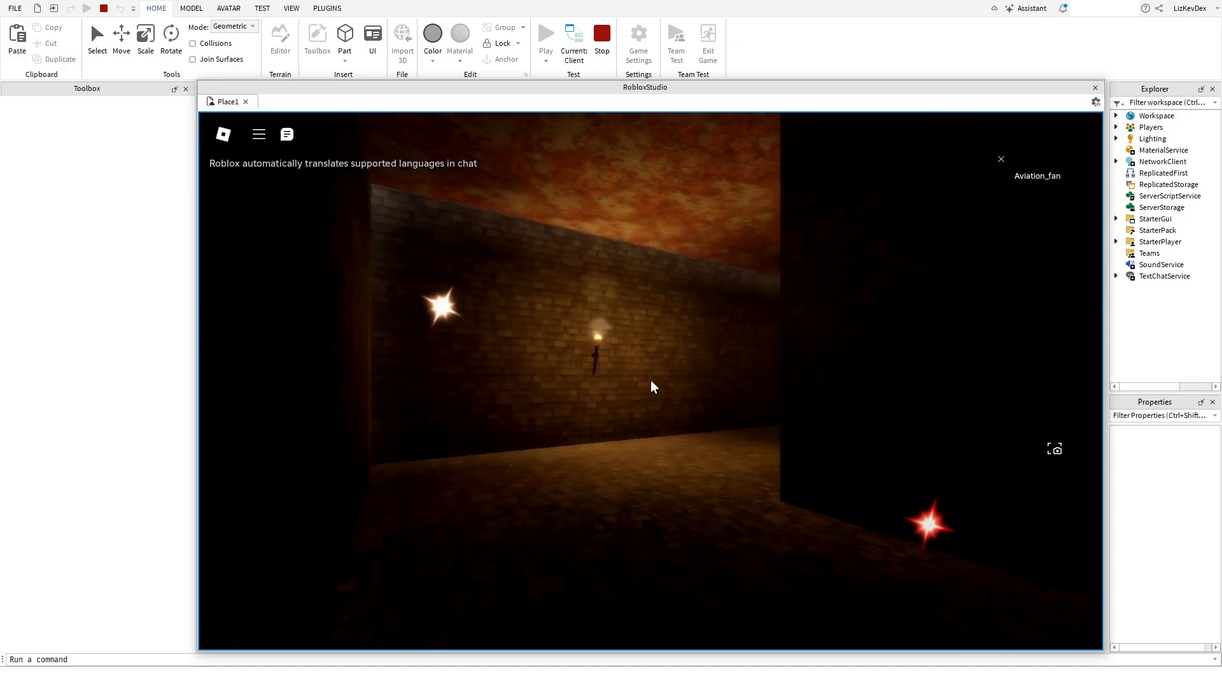
{"action": "key", "text": "w"}
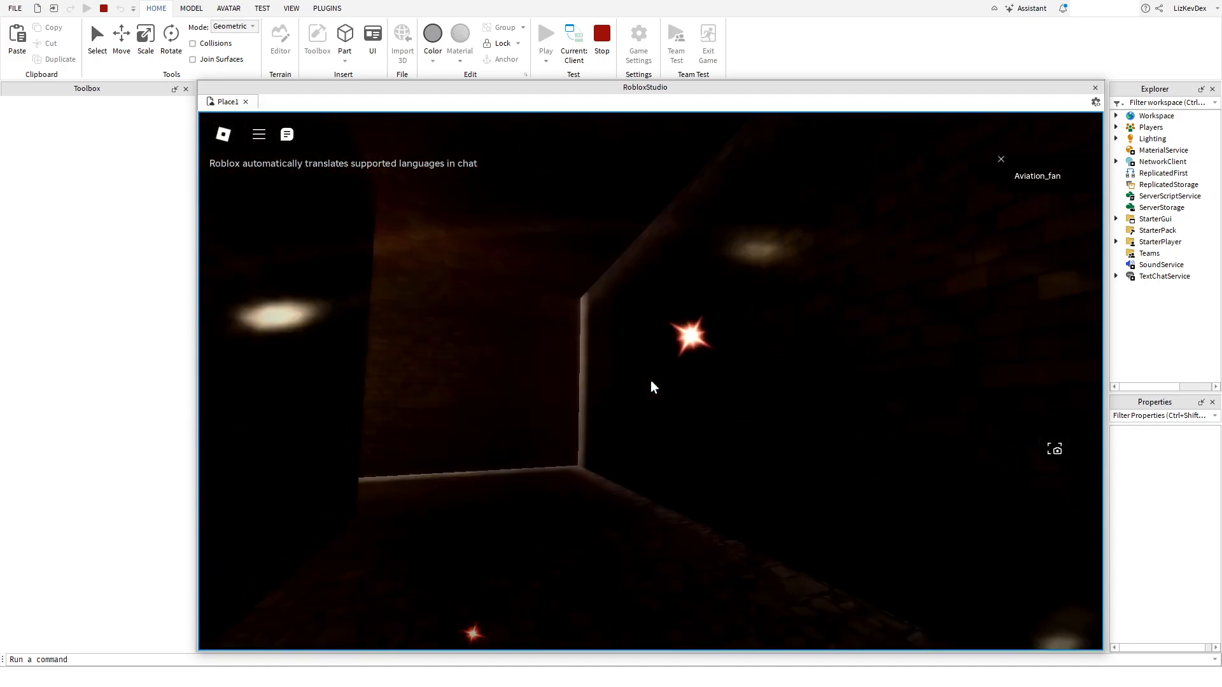
{"action": "key", "text": "w"}
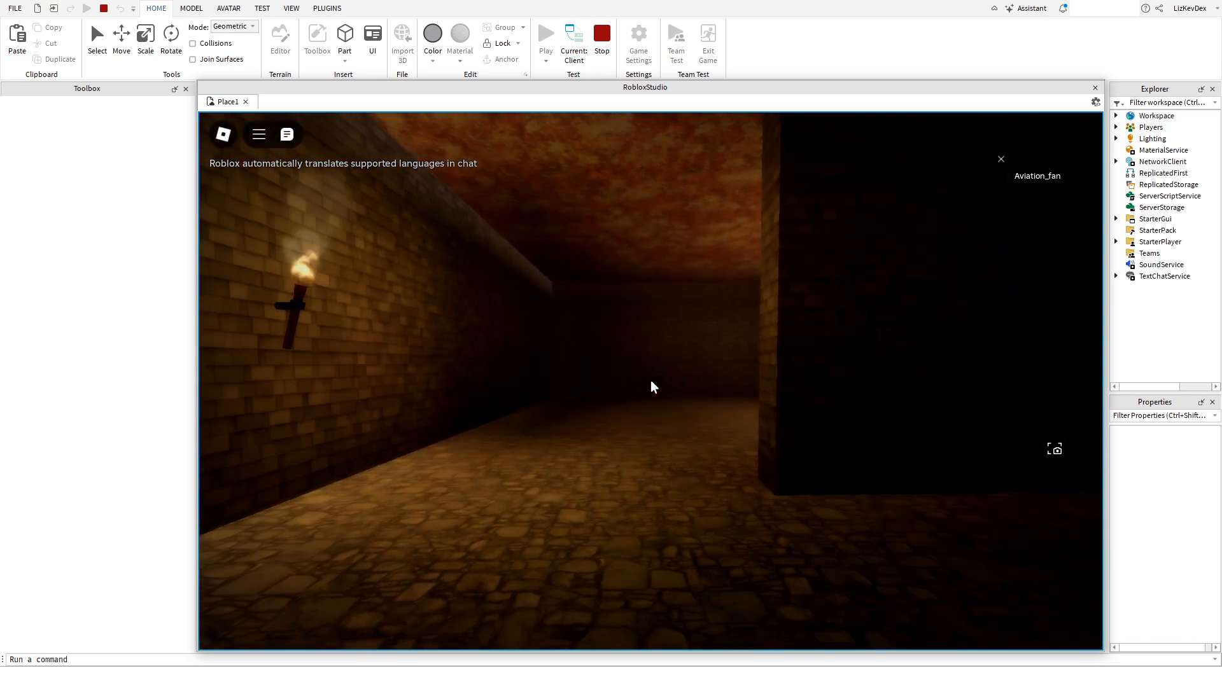
{"action": "key", "text": "shift+F5"}
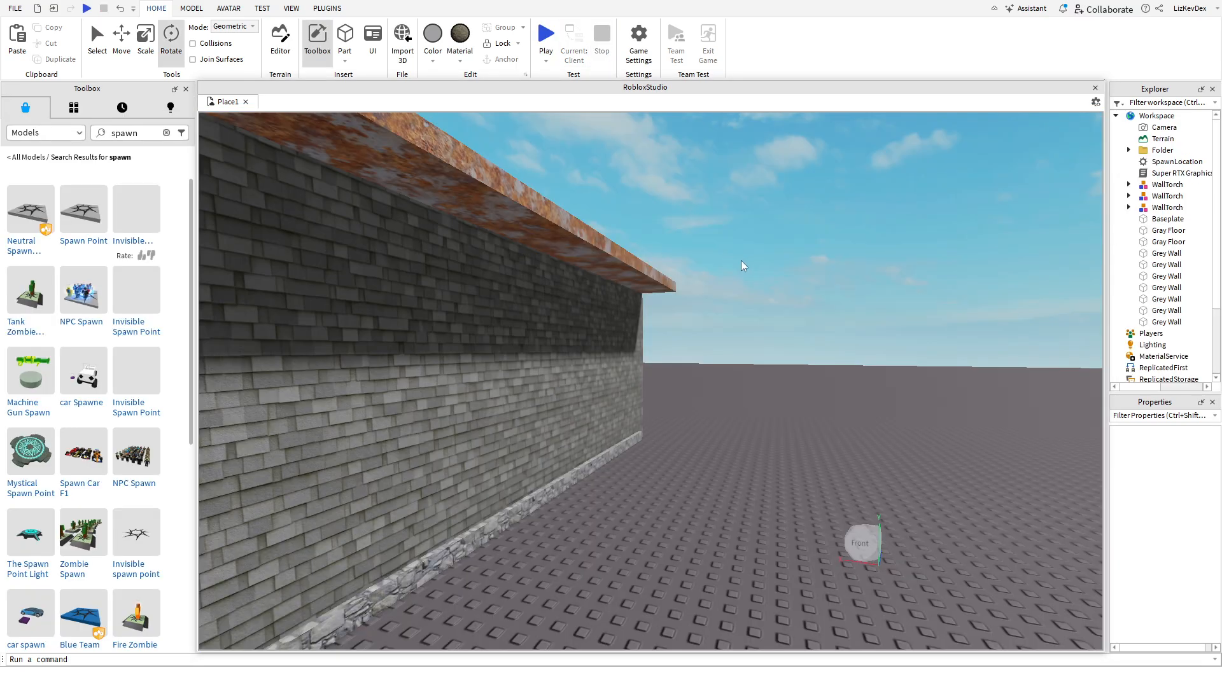
- Search the model library for "fog"
{"action": "key", "text": "s"}
{"action": "left_click", "coordinate": [166, 133]}
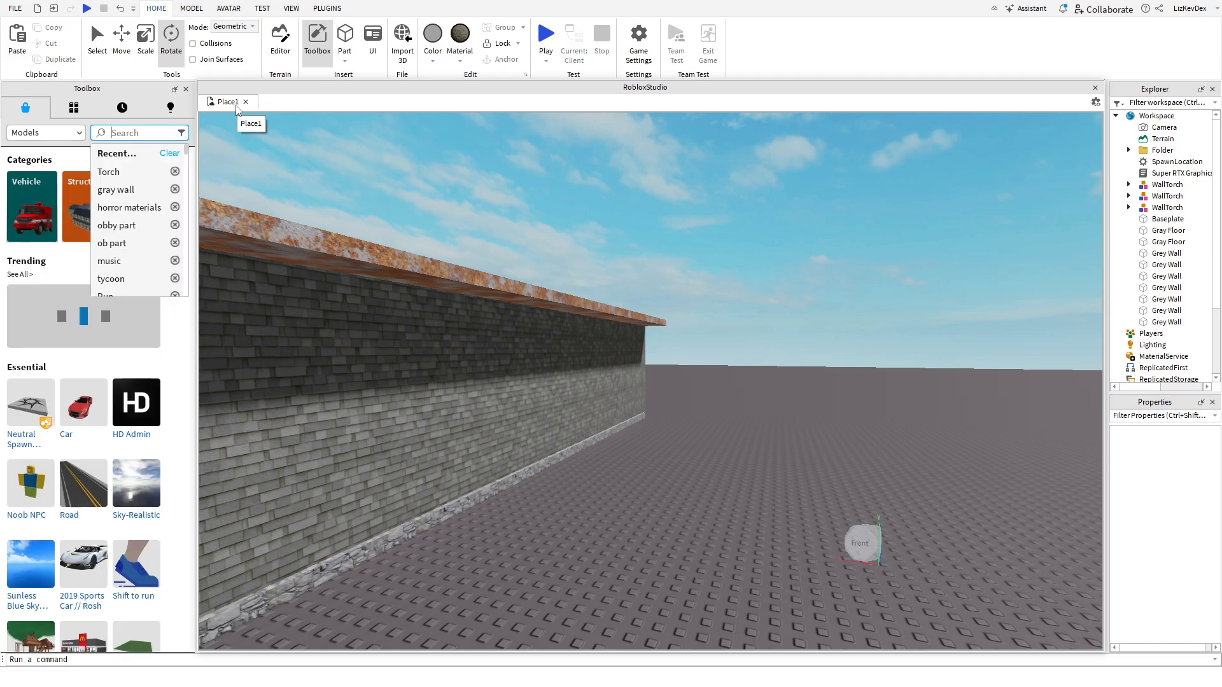
{"action": "type", "text": "fog"}
{"action": "key", "text": "Return"}
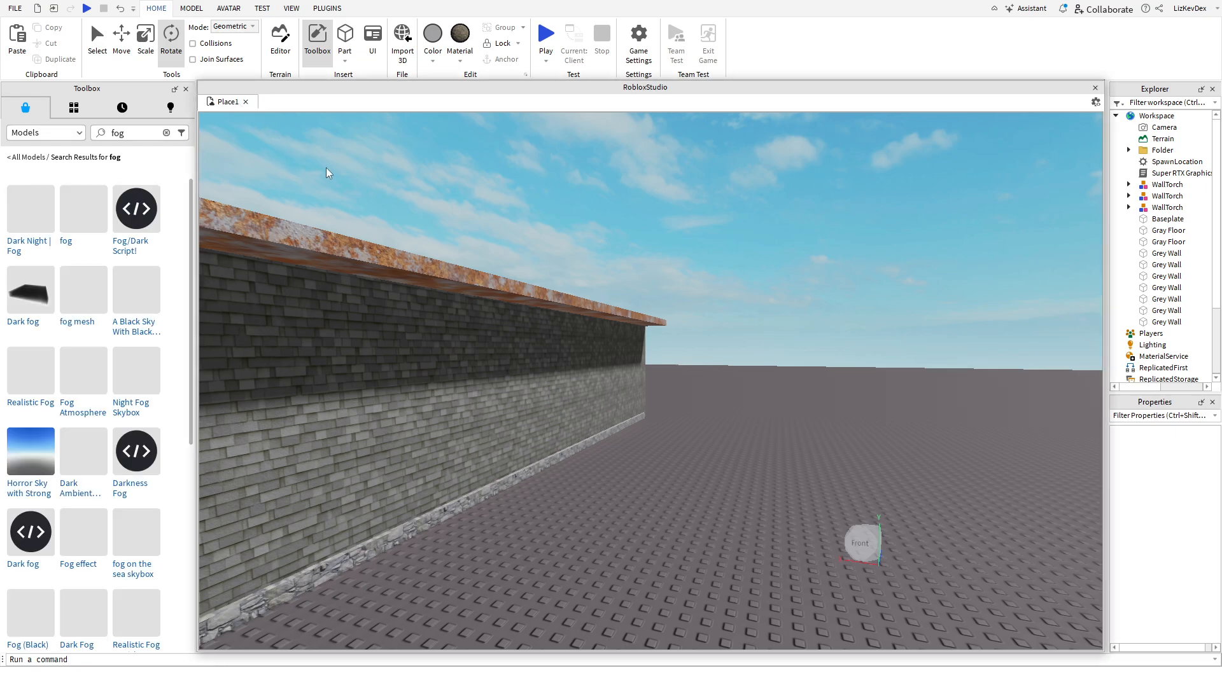
- Add the "Dark Night | Fog" model to the place and deselect its atmosphere and sky
{"action": "right_click_drag", "start_coordinate": [325, 167], "coordinate": [323, 255]}
{"action": "key", "text": "s"}
{"action": "left_click", "coordinate": [28, 224]}
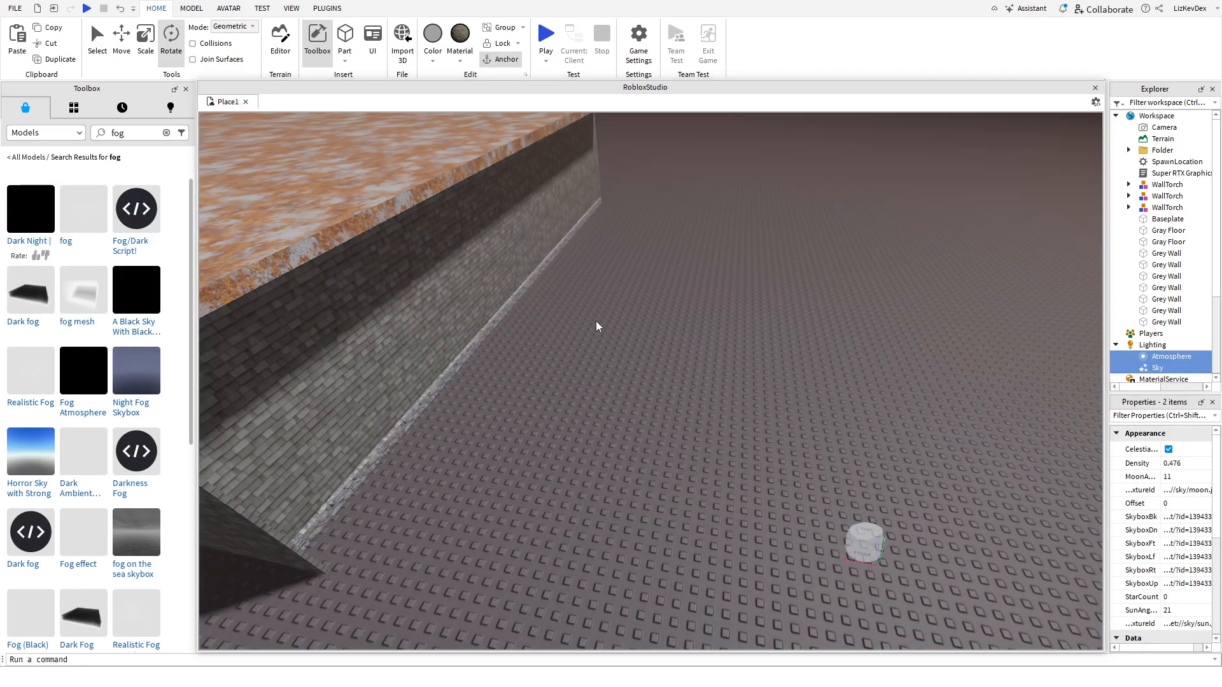
{"action": "left_click", "coordinate": [595, 321]}
- Playtest the place with the dark fog applied, walking from the spawn through the torch-lit corridor and room, and stop the test
{"action": "key", "text": "s"}
{"action": "right_click_drag", "start_coordinate": [596, 320], "coordinate": [596, 312]}
{"action": "left_click", "coordinate": [547, 36]}
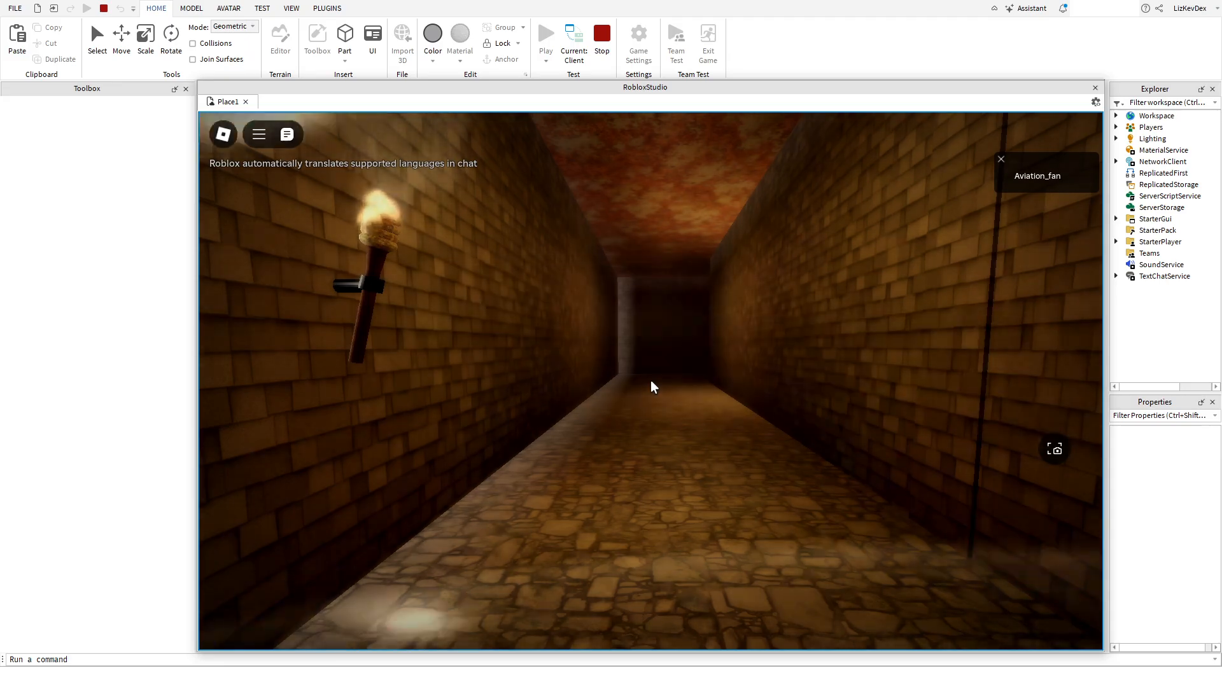
{"action": "scroll", "coordinate": [650, 380], "scroll_direction": "down", "scroll_amount": 5}
{"action": "right_click_drag", "start_coordinate": [650, 380], "coordinate": [650, 379]}
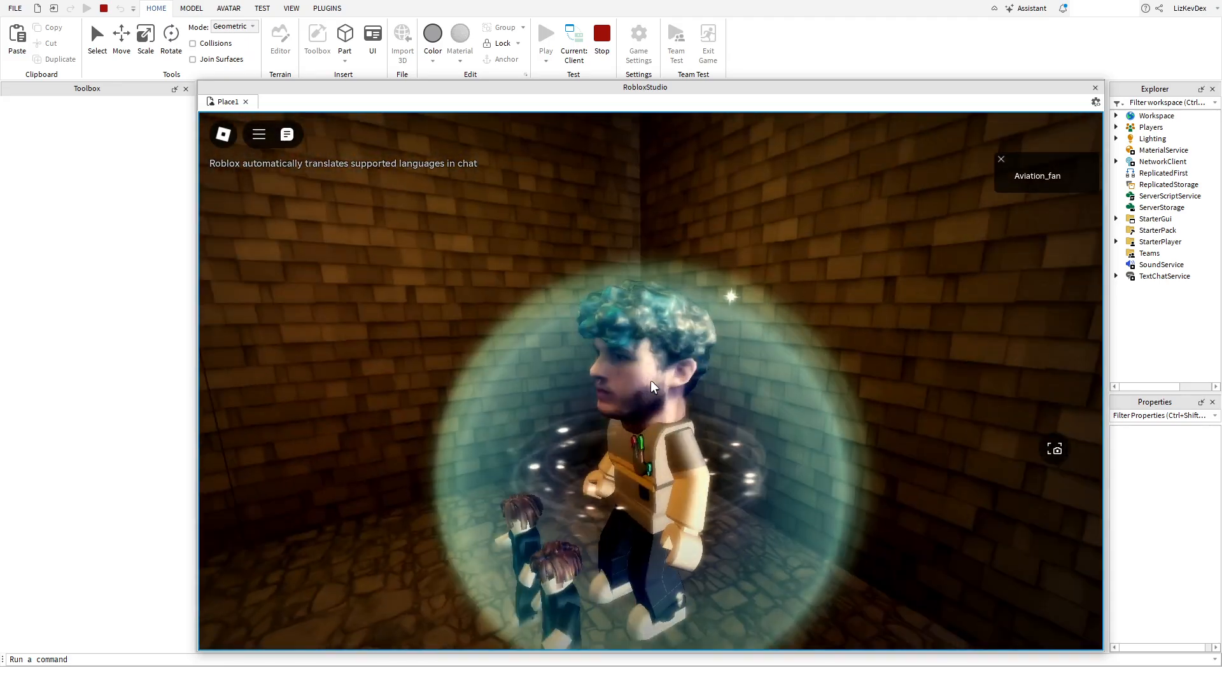
{"action": "scroll", "coordinate": [651, 380], "scroll_direction": "up", "scroll_amount": 5}
{"action": "key", "text": "d"}
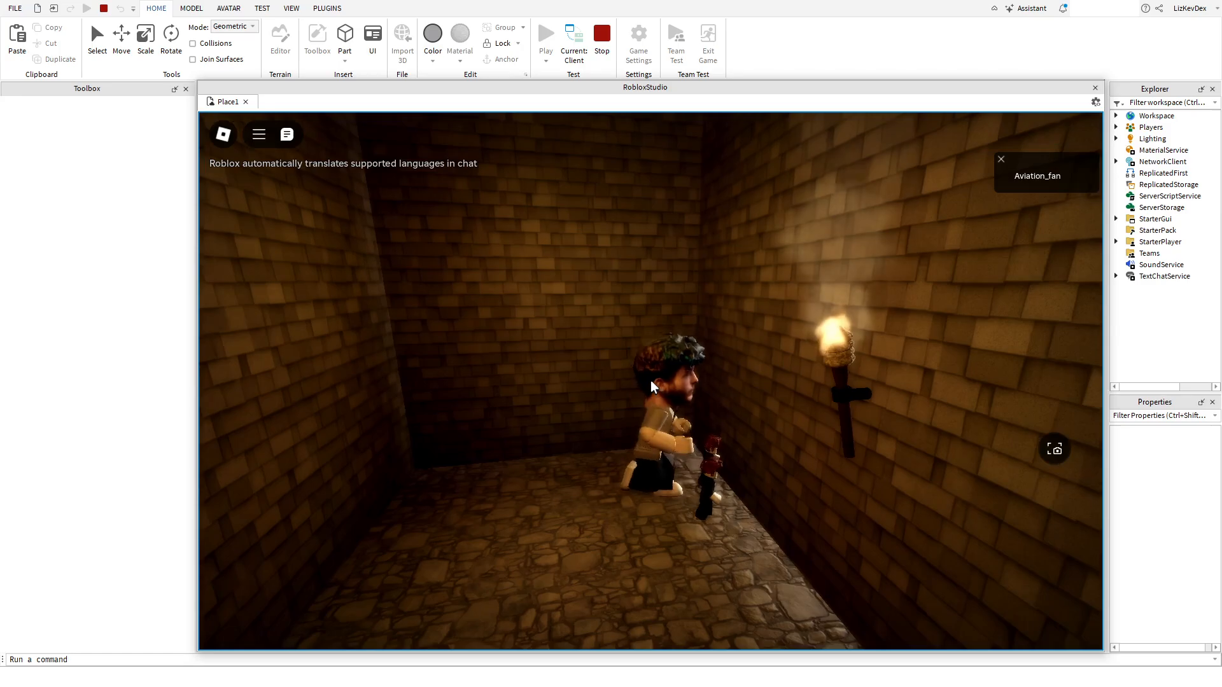
{"action": "scroll", "coordinate": [650, 380], "scroll_direction": "up", "scroll_amount": 5}
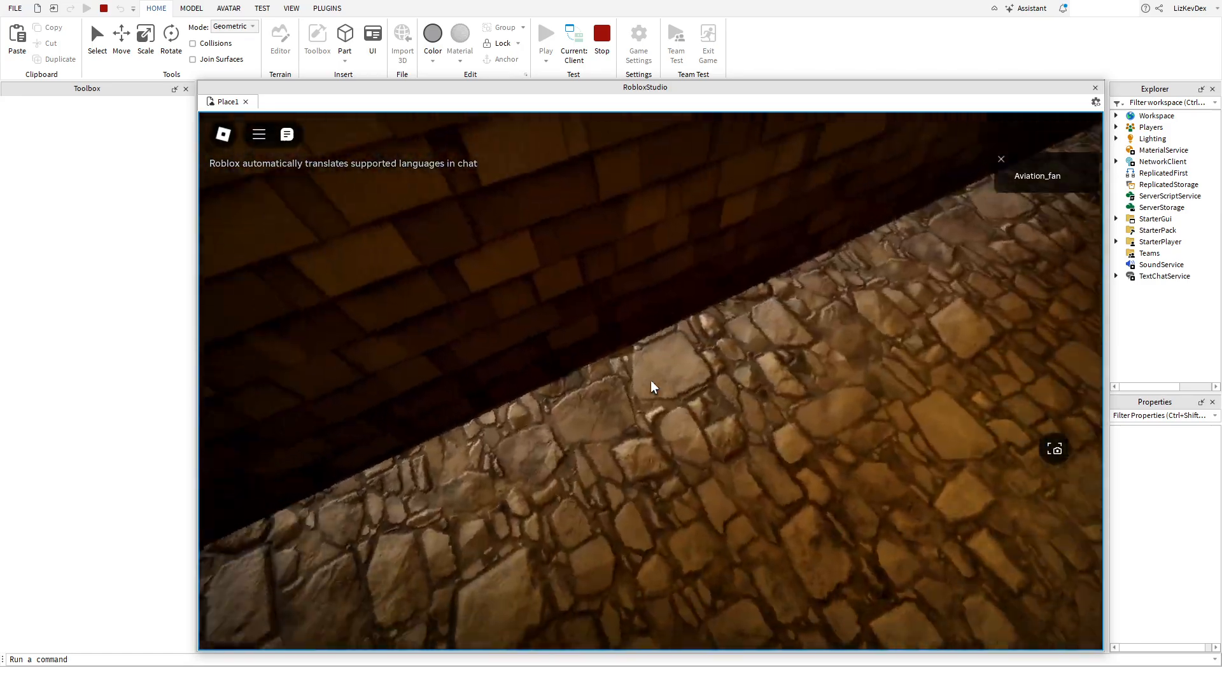
{"action": "scroll", "coordinate": [650, 380], "scroll_direction": "down", "scroll_amount": 5}
{"action": "right_click_drag", "start_coordinate": [650, 380], "coordinate": [650, 380]}
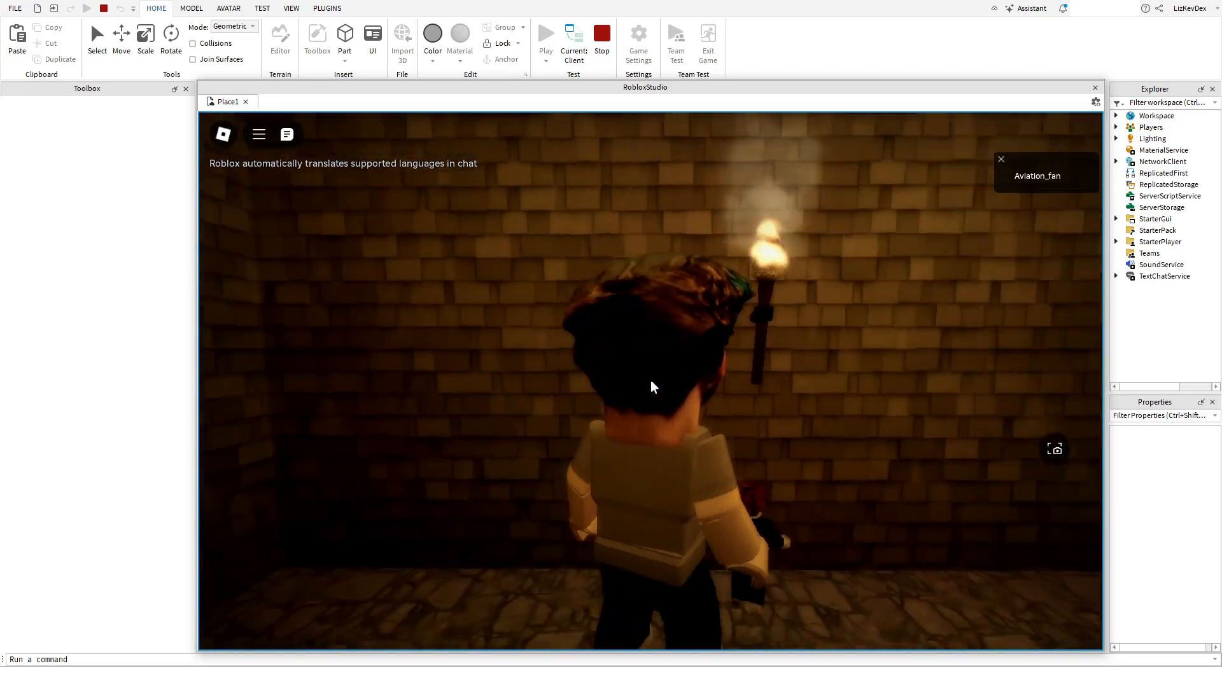
{"action": "scroll", "coordinate": [650, 380], "scroll_direction": "up", "scroll_amount": 5}
{"action": "key", "text": "w"}
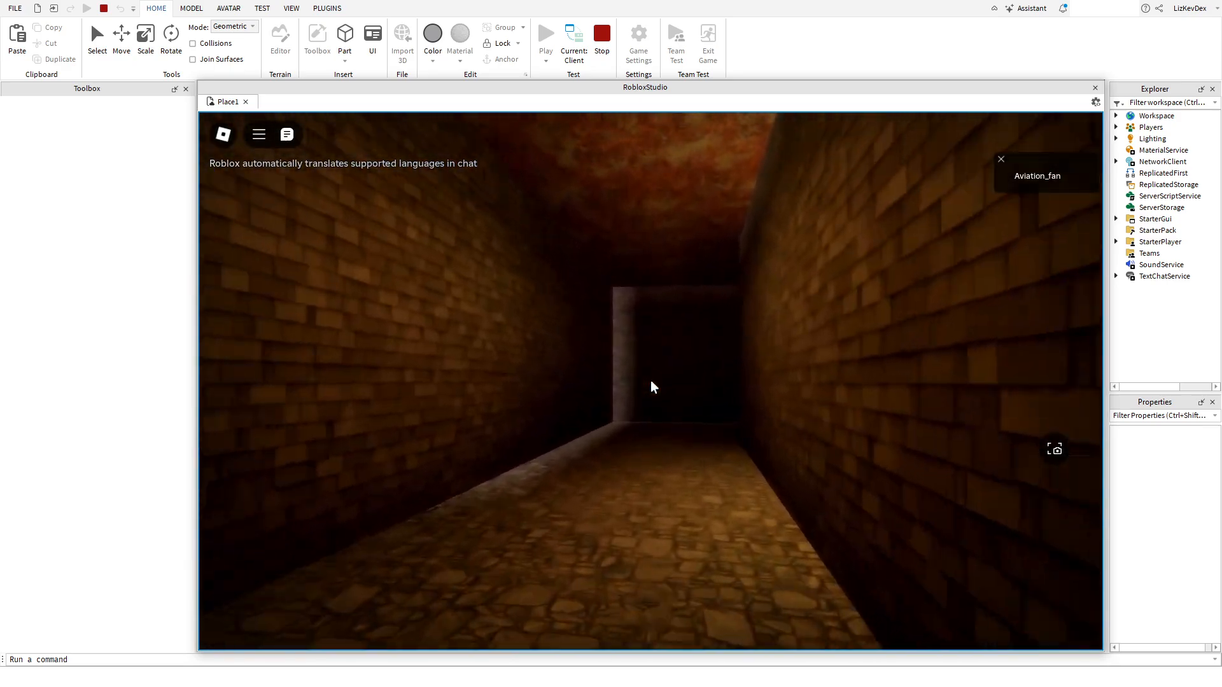
{"action": "key", "text": "w"}
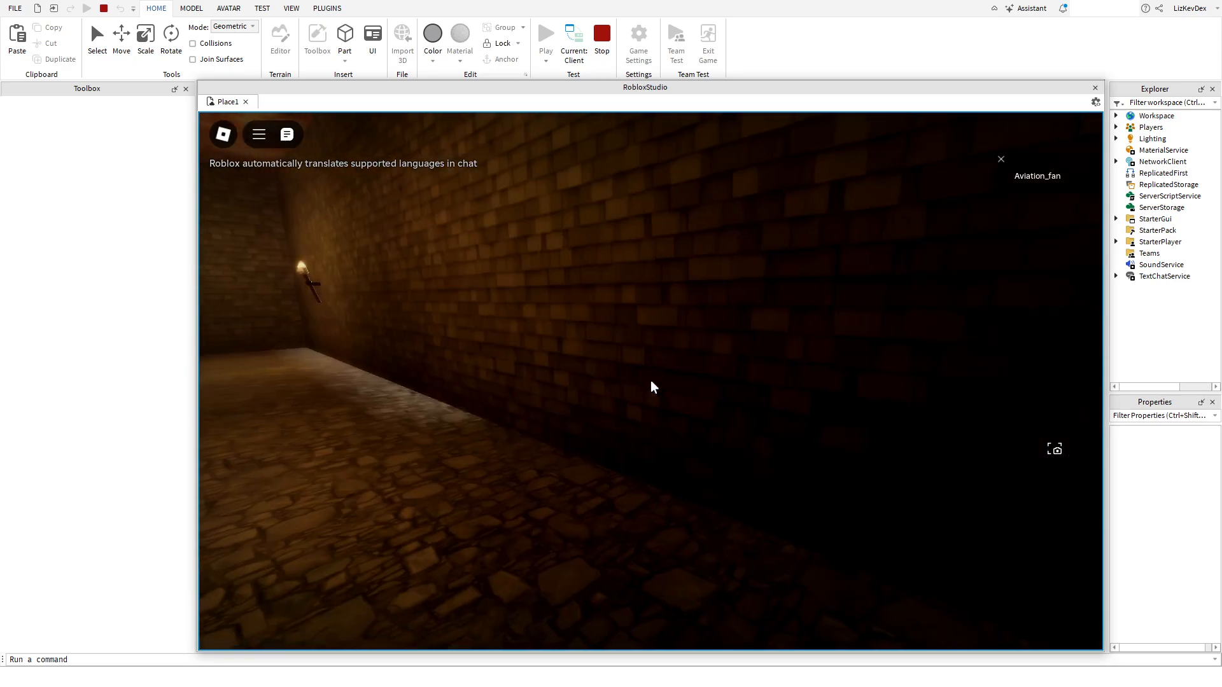
{"action": "key", "text": "w"}
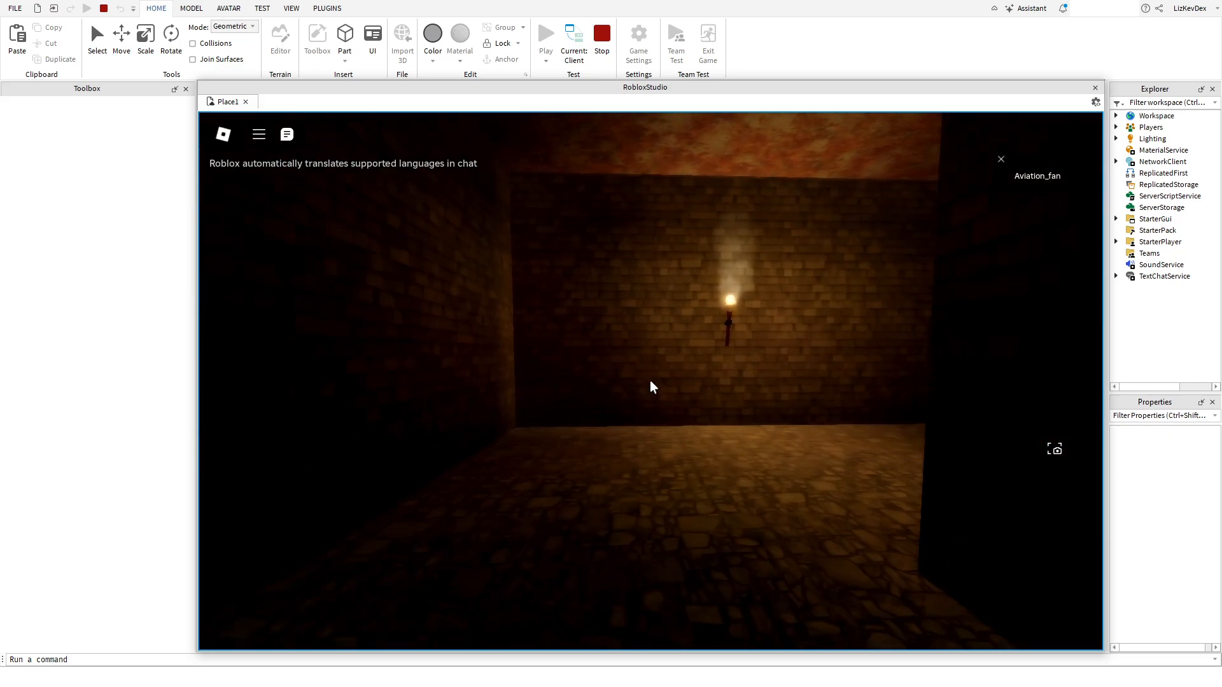
{"action": "key", "text": "w"}
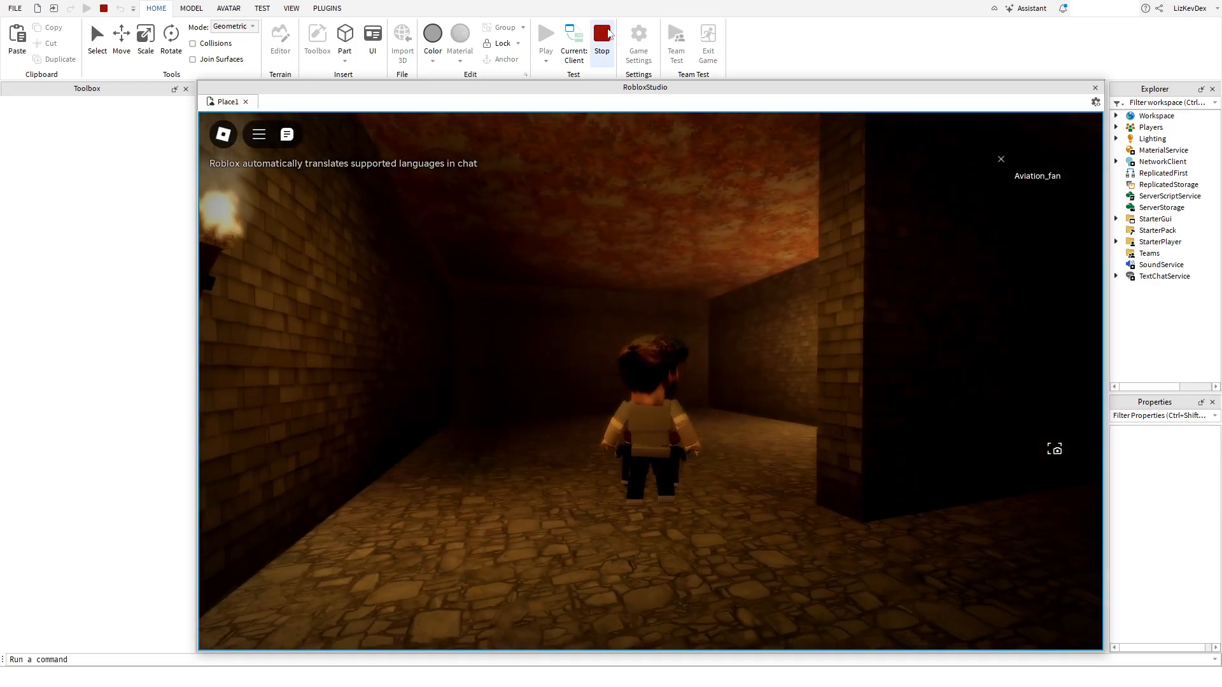
{"action": "left_click", "coordinate": [606, 33]}
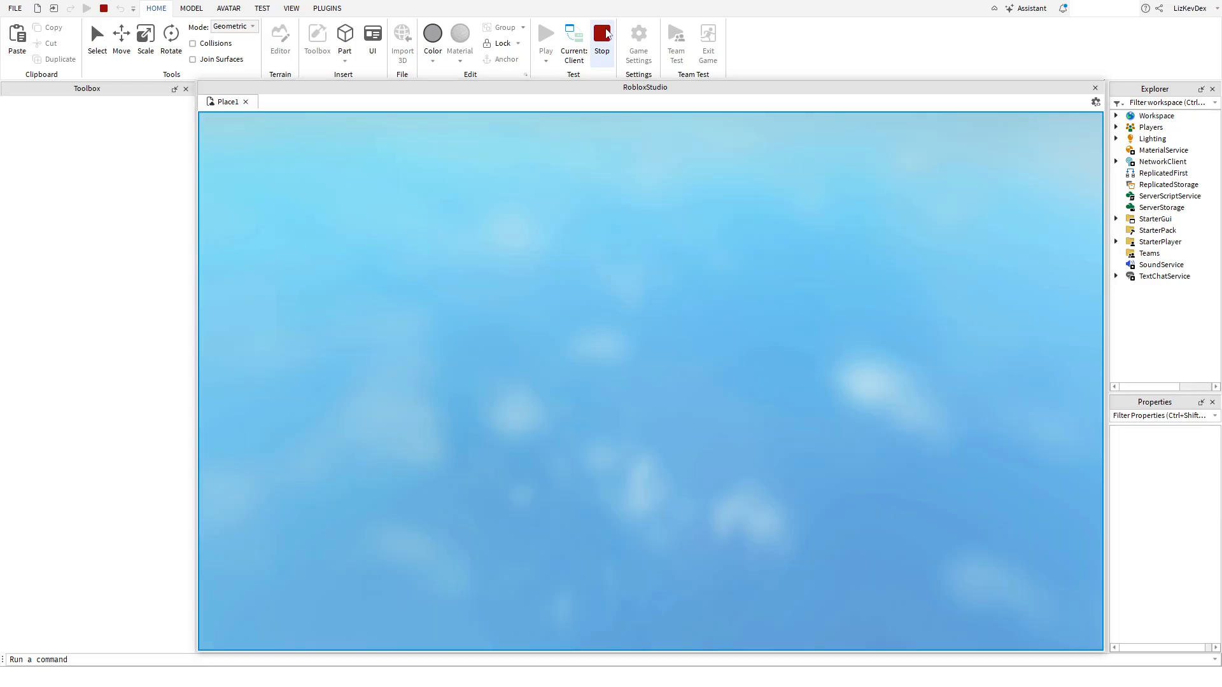
- Examine the corridor and the torch-lit room at its end from several angles
{"action": "key", "text": "w"}
{"action": "mouse_move", "coordinate": [544, 254]}
{"action": "right_mouse_down"}
{"action": "mouse_move", "coordinate": [552, 288]}
{"action": "mouse_move", "coordinate": [553, 263]}
{"action": "right_mouse_up"}
{"action": "scroll", "coordinate": [552, 264], "scroll_direction": "up", "scroll_amount": 3}
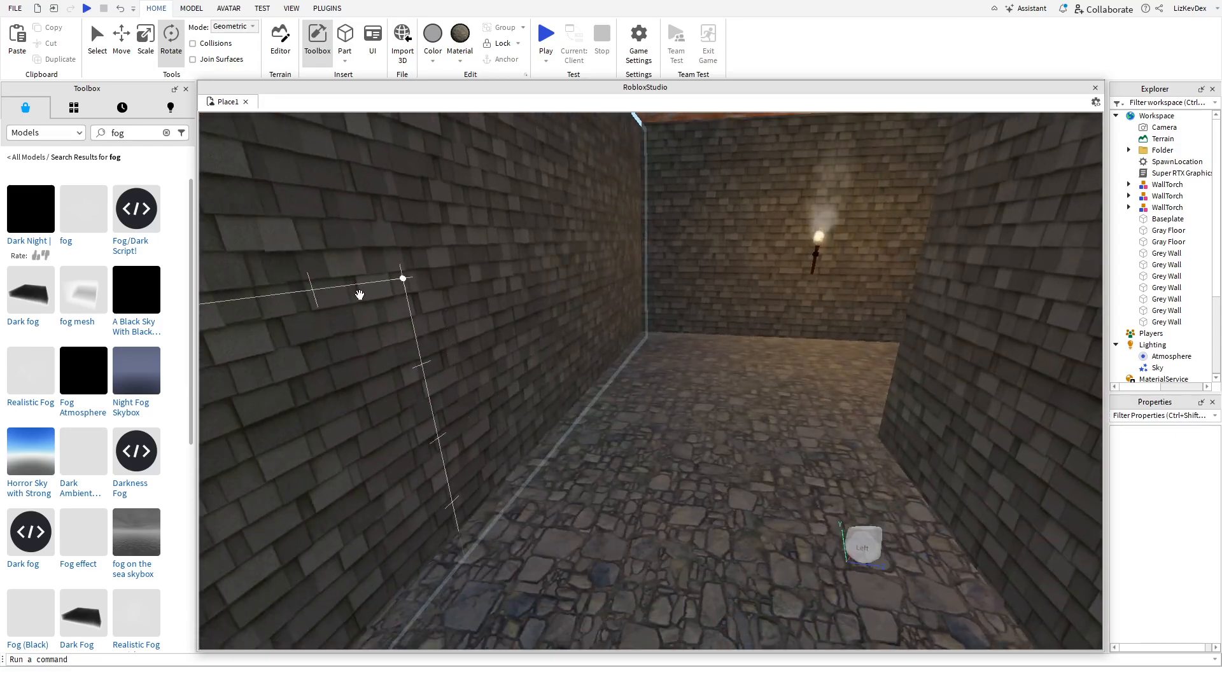
{"action": "right_click_drag", "start_coordinate": [268, 290], "coordinate": [267, 286]}
{"action": "scroll", "coordinate": [267, 286], "scroll_direction": "up", "scroll_amount": 3}
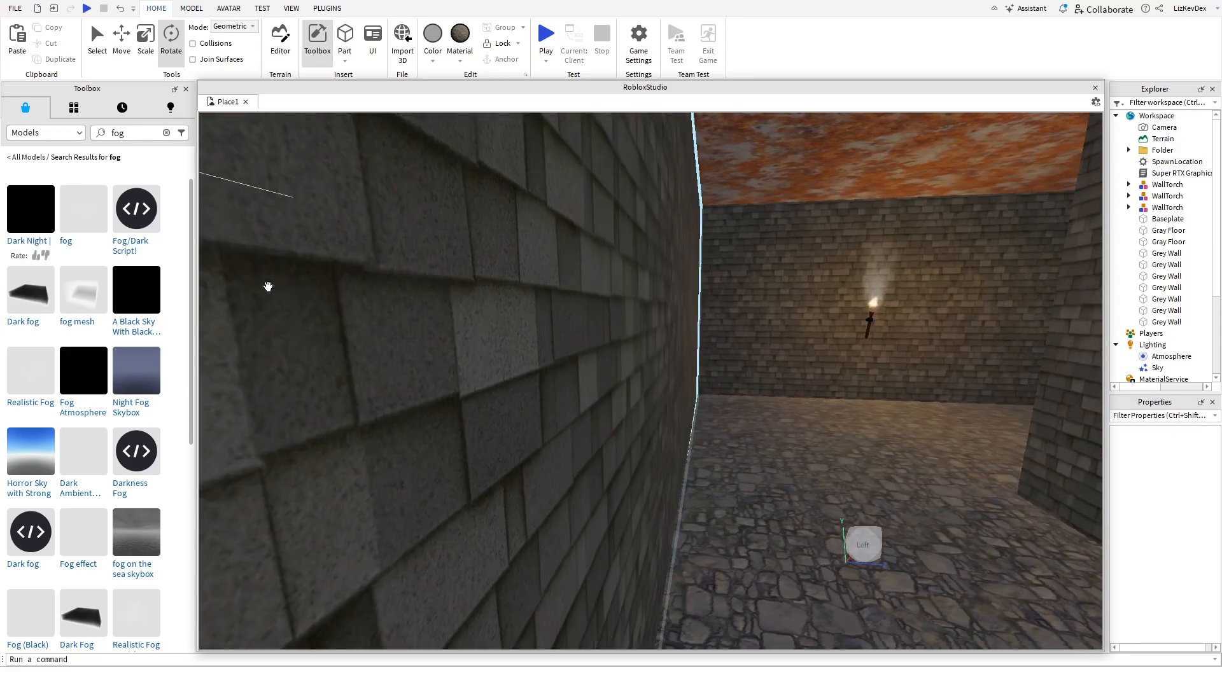
{"action": "scroll", "coordinate": [425, 265], "scroll_direction": "down", "scroll_amount": 4}
{"action": "scroll", "coordinate": [588, 289], "scroll_direction": "up", "scroll_amount": 2}
{"action": "right_click_drag", "start_coordinate": [586, 259], "coordinate": [586, 289]}
{"action": "key", "text": "a"}
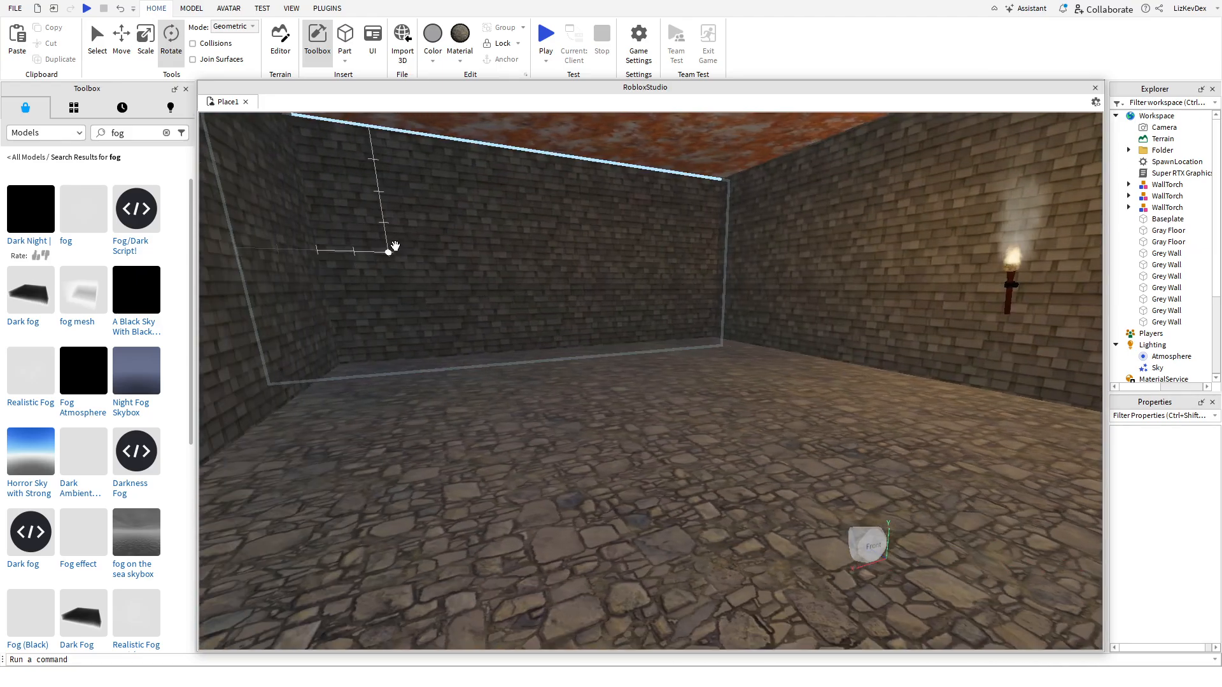
{"action": "scroll", "coordinate": [121, 191], "scroll_direction": "down", "scroll_amount": 2}
- Search the model library for "monster"
{"action": "left_click", "coordinate": [166, 133]}
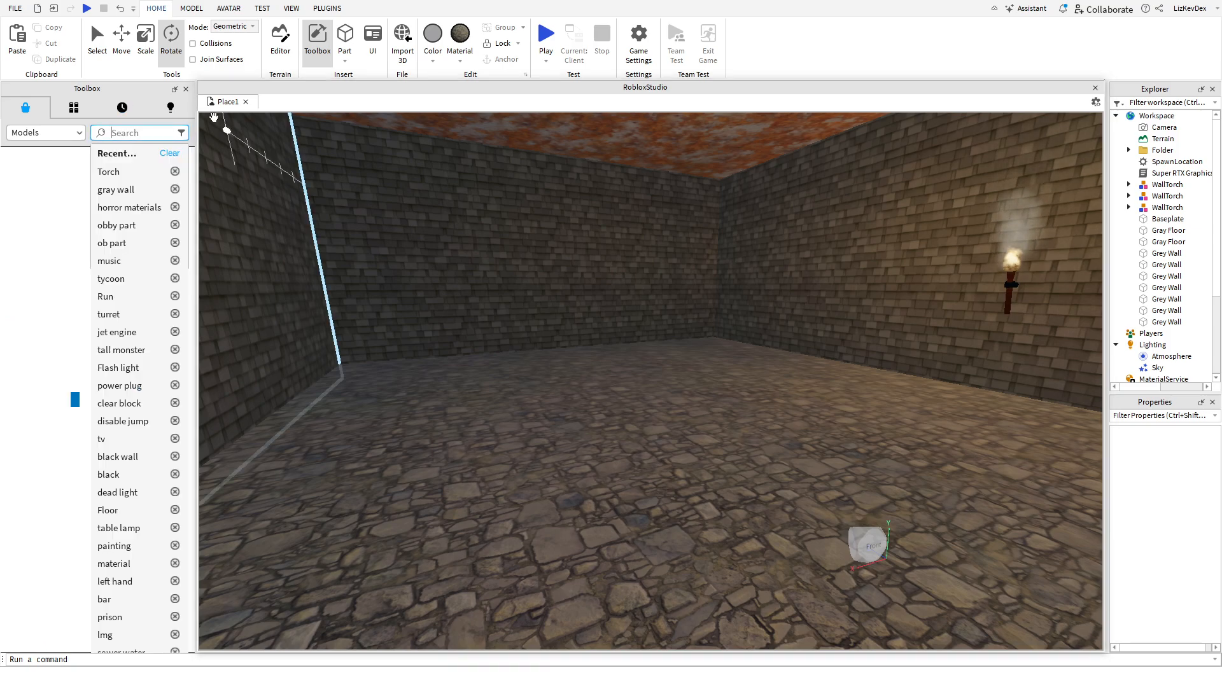
{"action": "type", "text": "mons"}
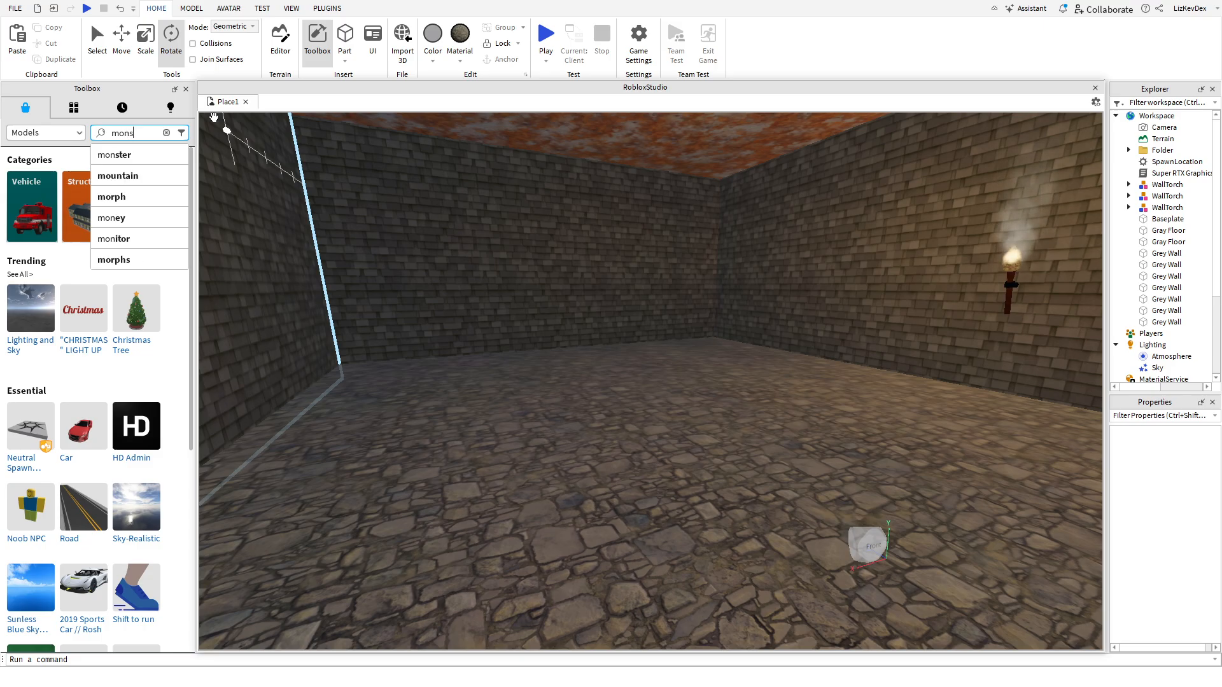
{"action": "type", "text": "ter"}
{"action": "key", "text": "Return"}
- Insert the "monster killer" model onto the cobblestone floor inside the room and deselect it
{"action": "key", "text": "a"}
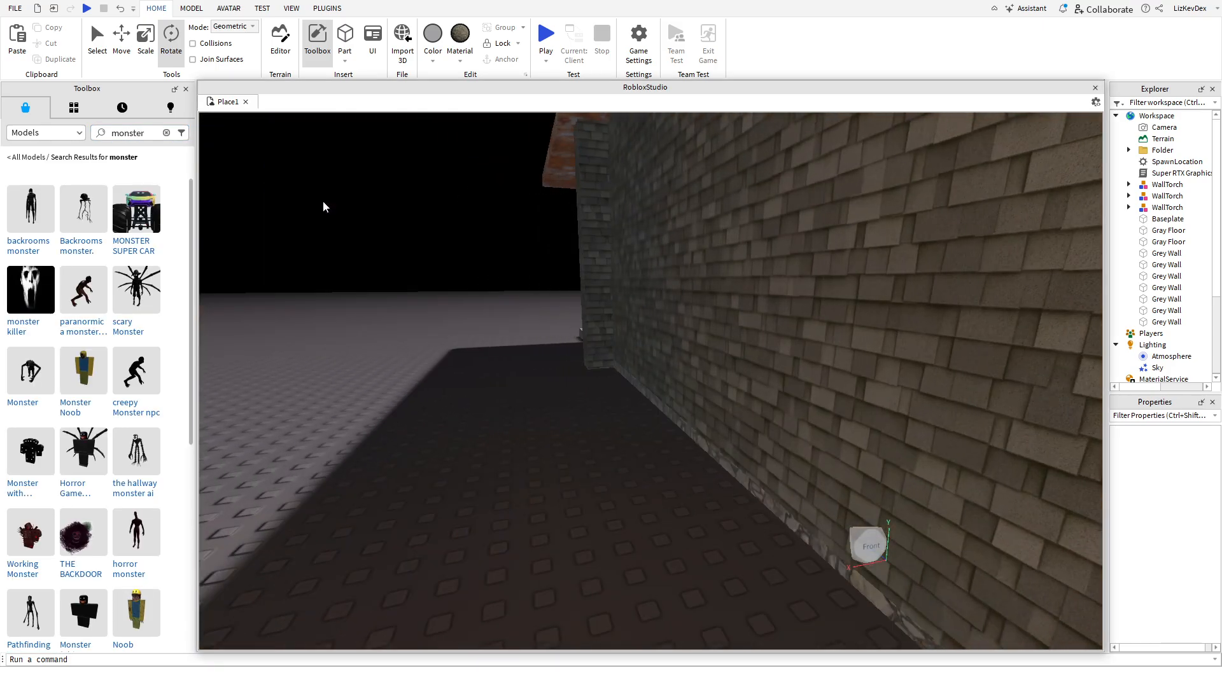
{"action": "key", "text": "d"}
{"action": "left_click", "coordinate": [32, 293]}
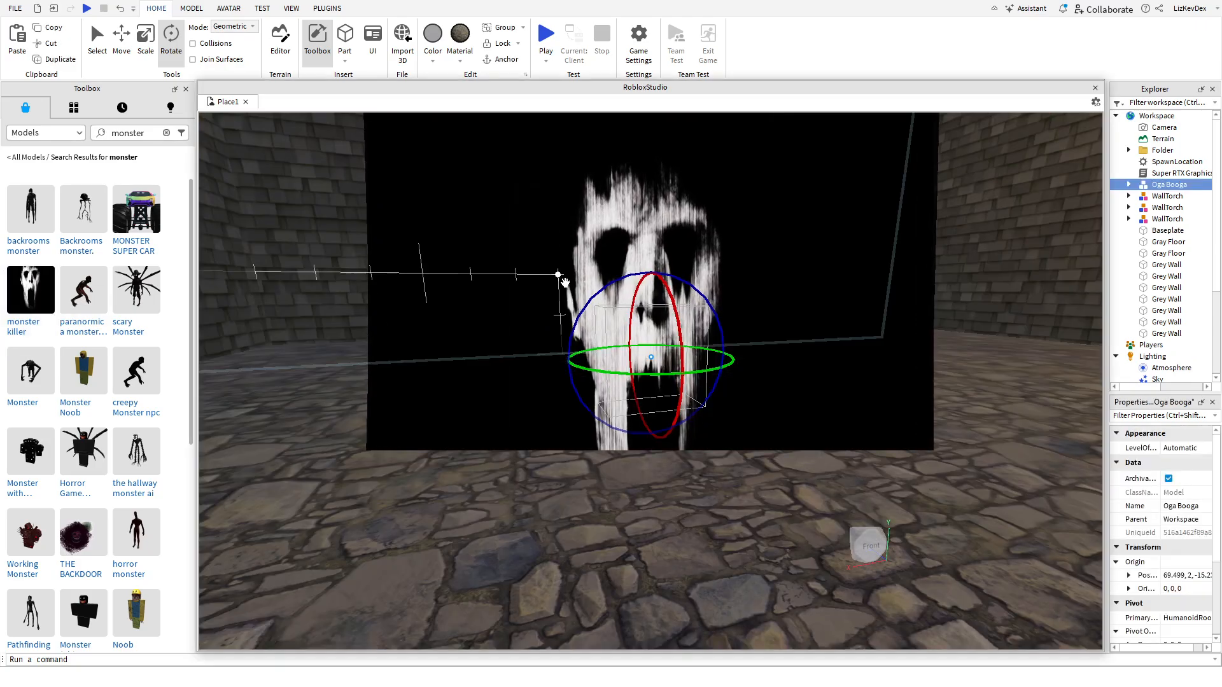
{"action": "key", "text": "s"}
{"action": "key", "text": "a"}
{"action": "left_click", "coordinate": [379, 306]}
{"action": "key", "text": "d"}
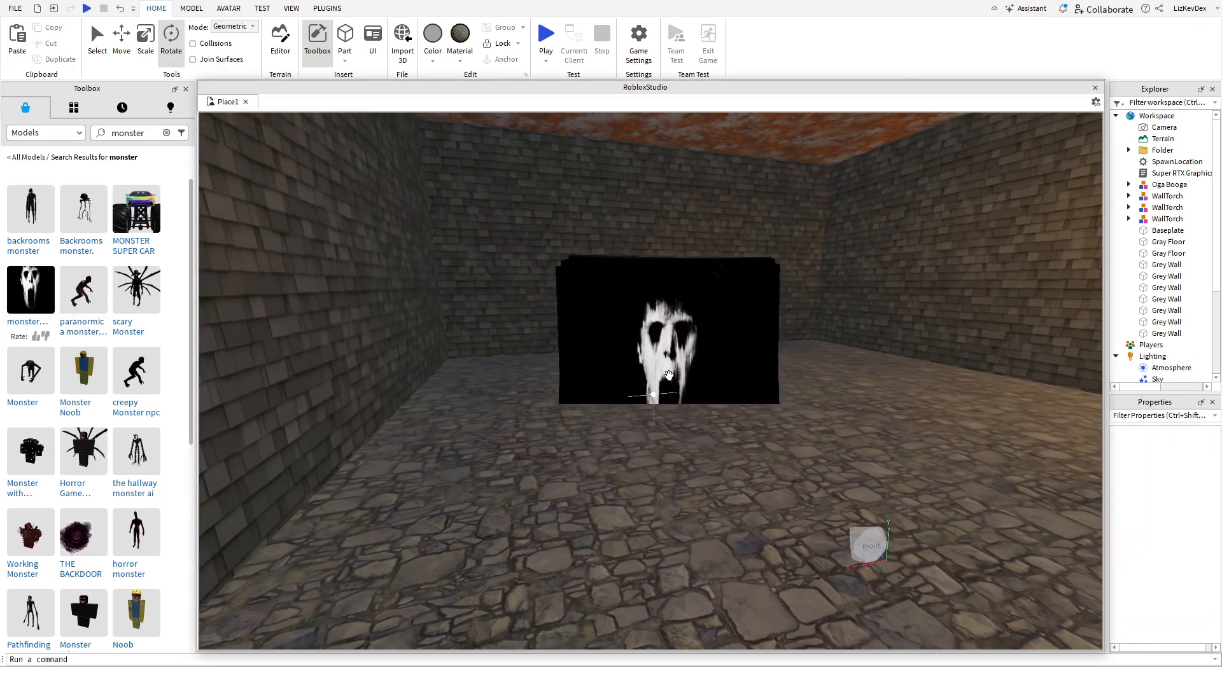
- Adjust the monster model's position inside the cobblestone-floored room and deselect it
{"action": "left_click", "coordinate": [669, 375]}
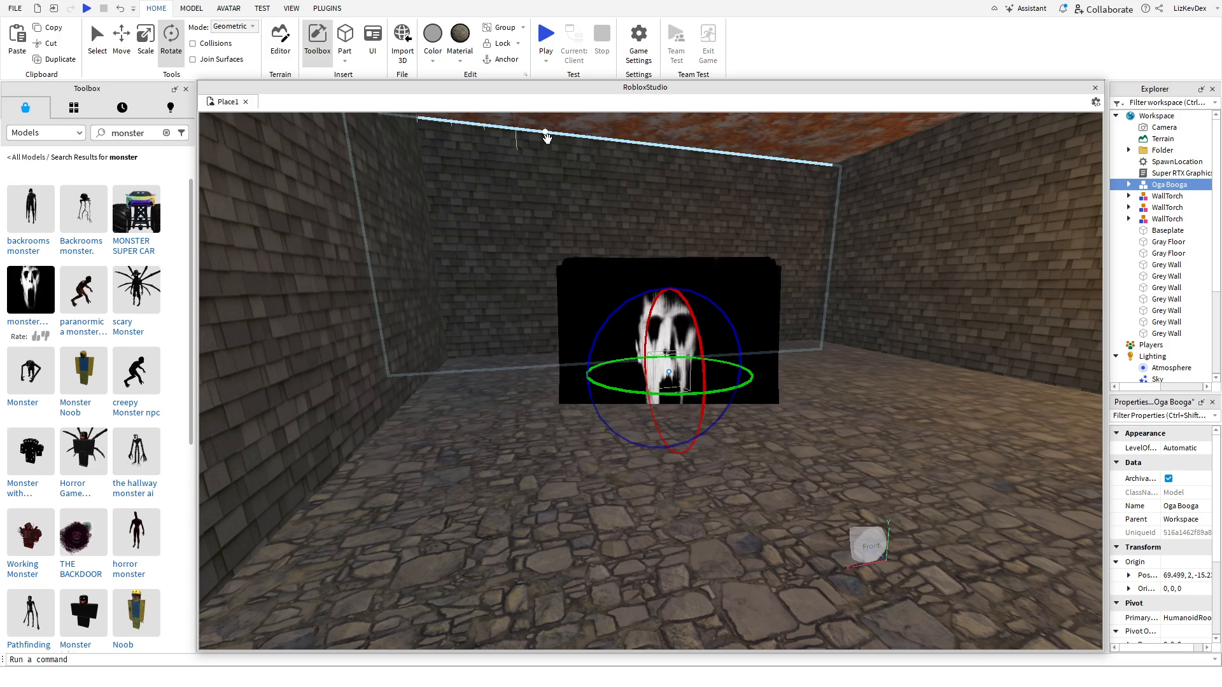
{"action": "key", "text": "a"}
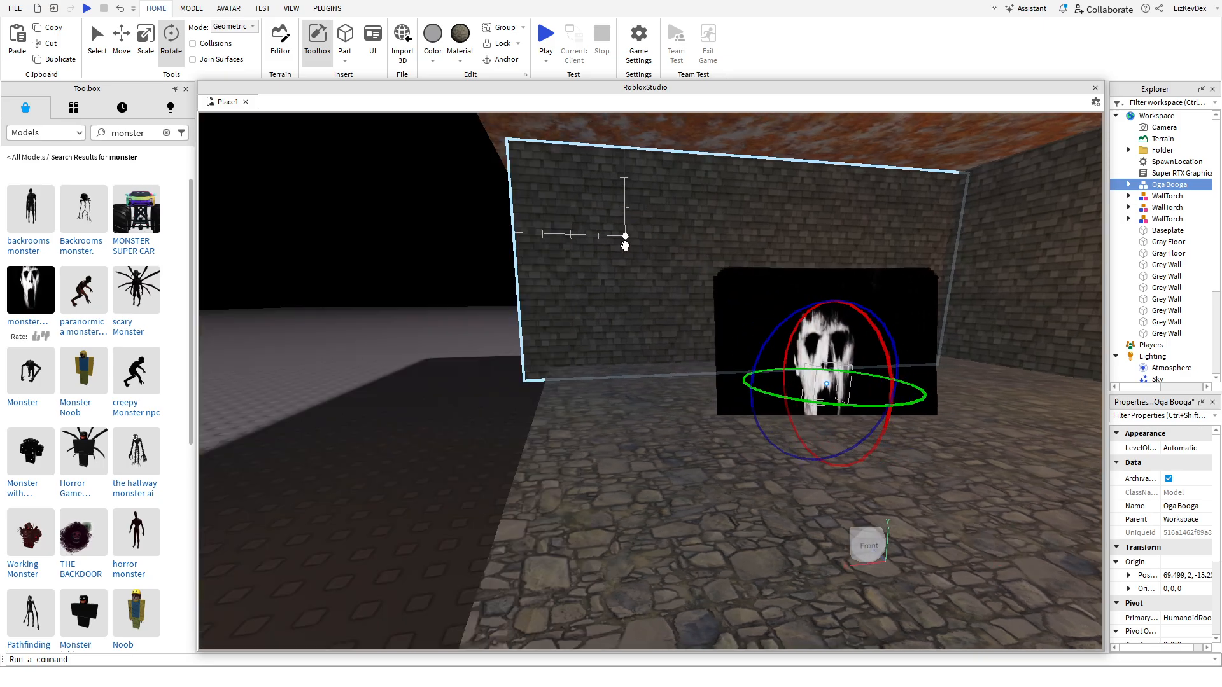
{"action": "left_click", "coordinate": [442, 223]}
{"action": "key", "text": "d"}
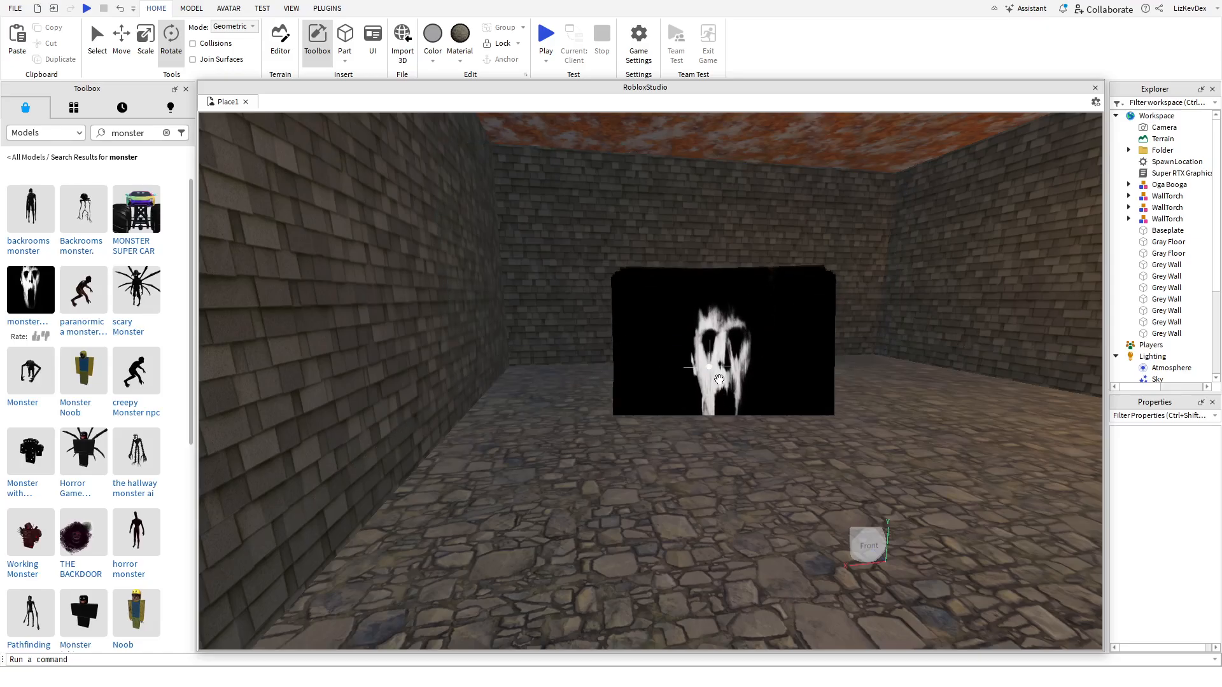
{"action": "left_click", "coordinate": [719, 379]}
{"action": "key", "text": "a"}
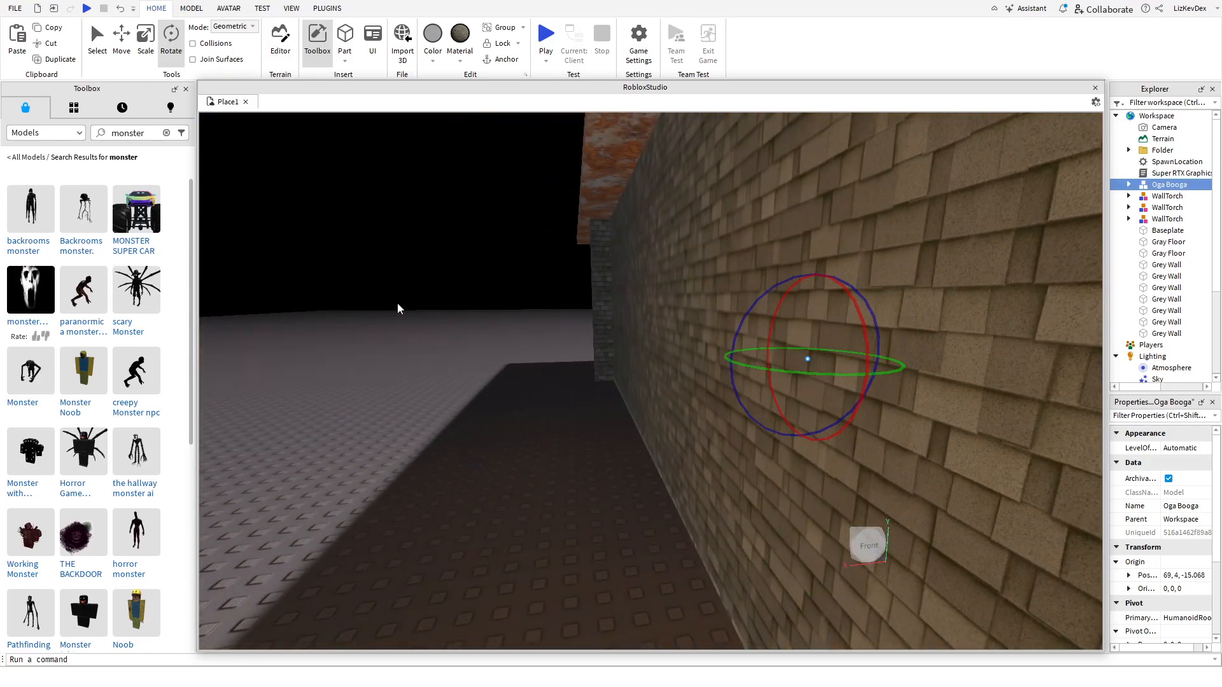
{"action": "left_click", "coordinate": [397, 304]}
{"action": "key", "text": "d"}
{"action": "left_click_drag", "start_coordinate": [630, 344], "coordinate": [665, 394]}
{"action": "key", "text": "a"}
{"action": "key", "text": "a"}
{"action": "left_click", "coordinate": [498, 309]}
{"action": "key", "text": "d"}
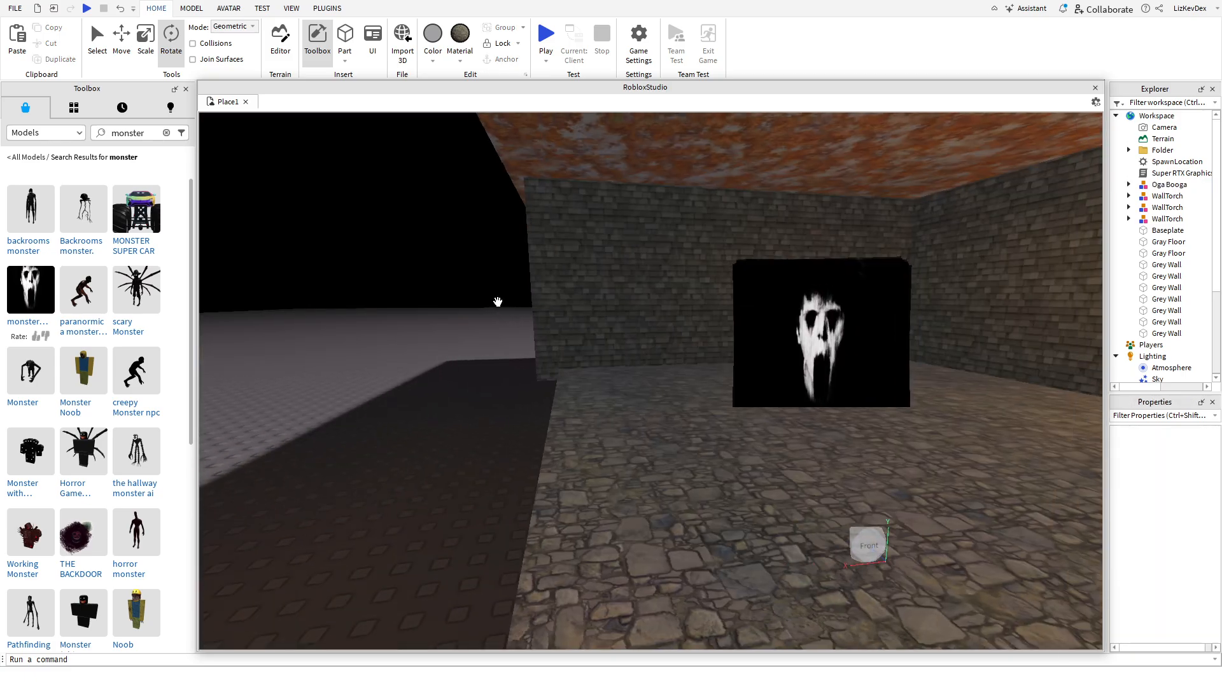
{"action": "right_click_drag", "start_coordinate": [498, 302], "coordinate": [537, 273]}
{"action": "key", "text": "s"}
{"action": "key", "text": "a"}
{"action": "key", "text": "s"}
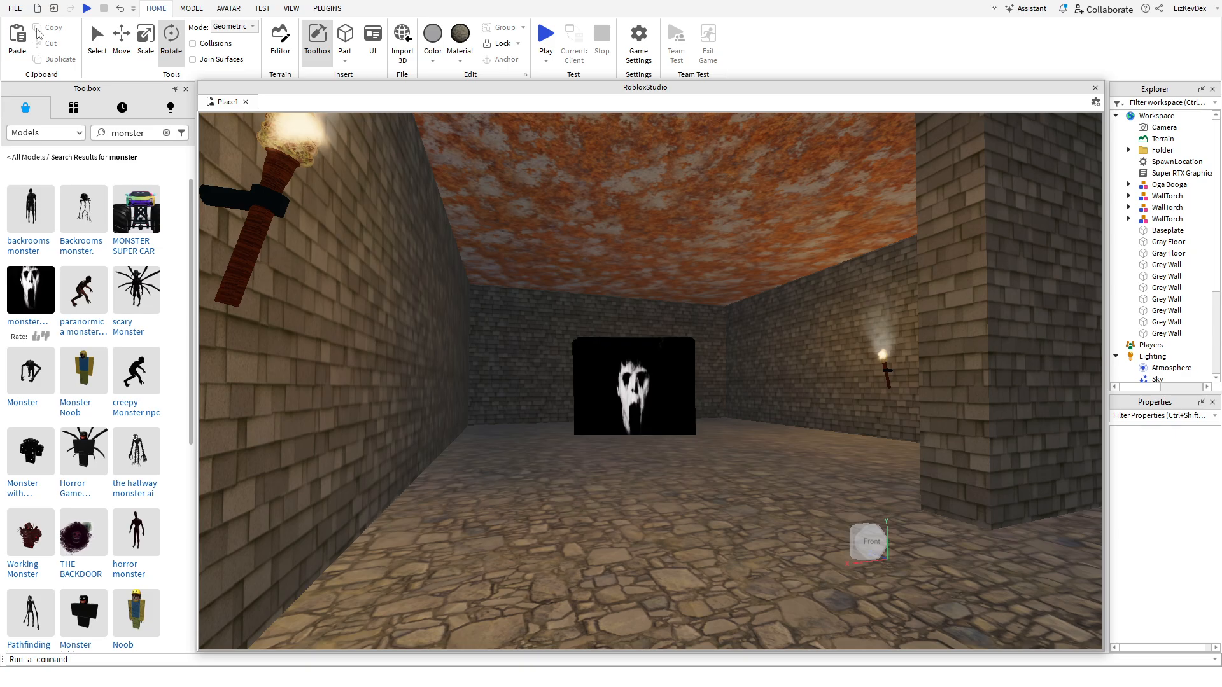
{"action": "key", "text": "d"}
{"action": "right_click_drag", "start_coordinate": [533, 184], "coordinate": [479, 231]}
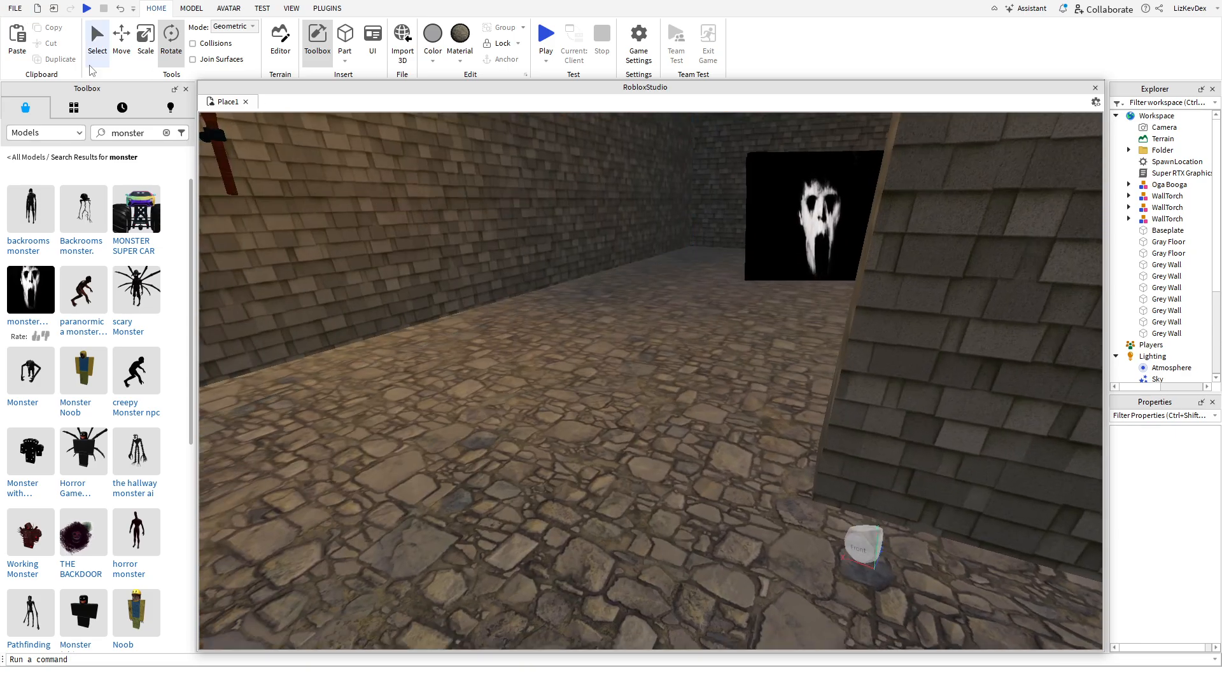
- Start publishing the place to Roblox as a new game instead of adding it to an existing one
{"action": "left_click", "coordinate": [15, 8]}
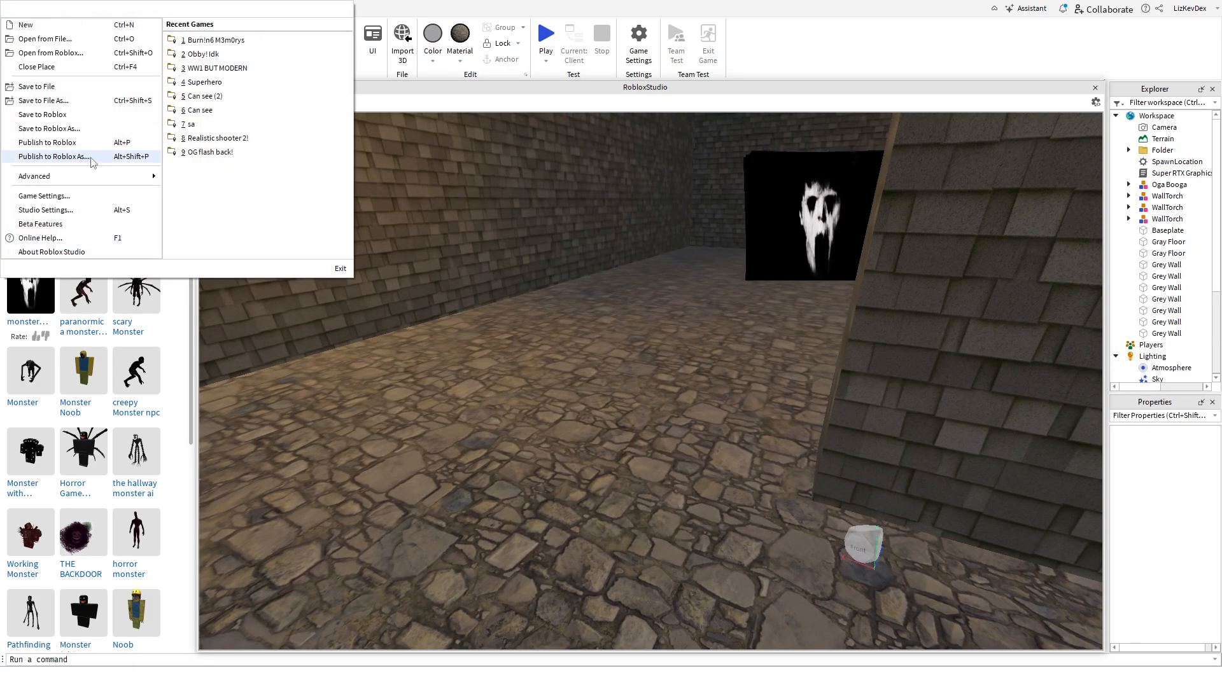
{"action": "left_click", "coordinate": [92, 160]}
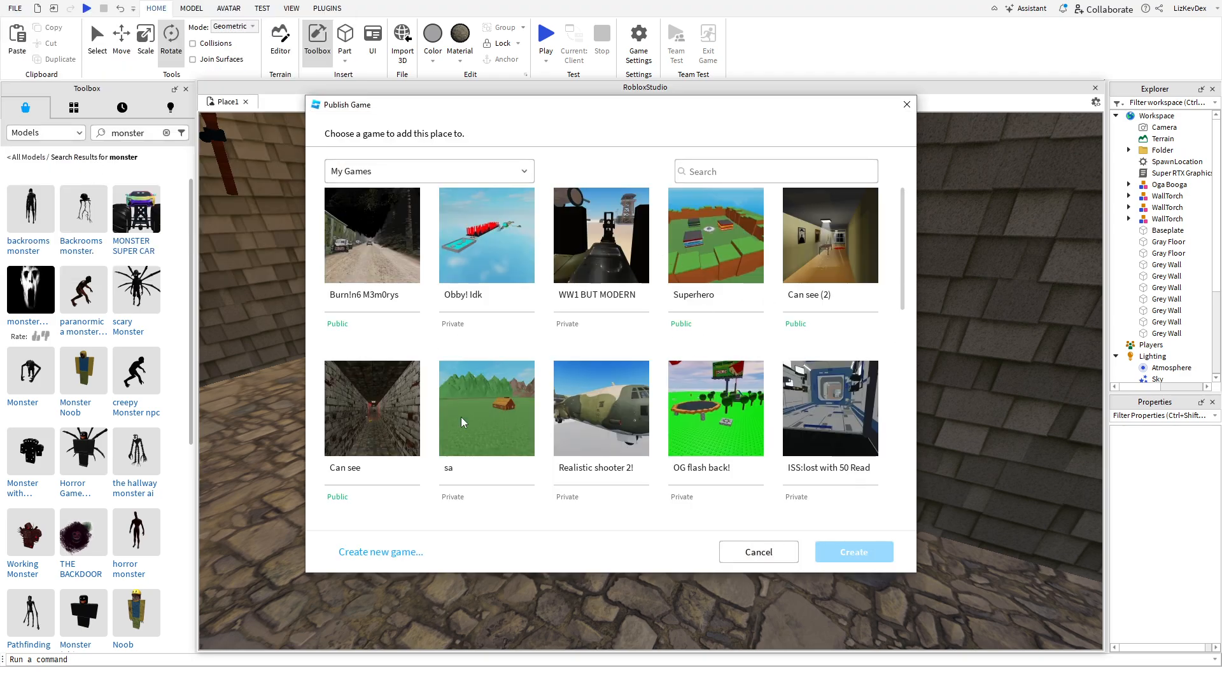
{"action": "scroll", "coordinate": [374, 414], "scroll_direction": "down", "scroll_amount": 2}
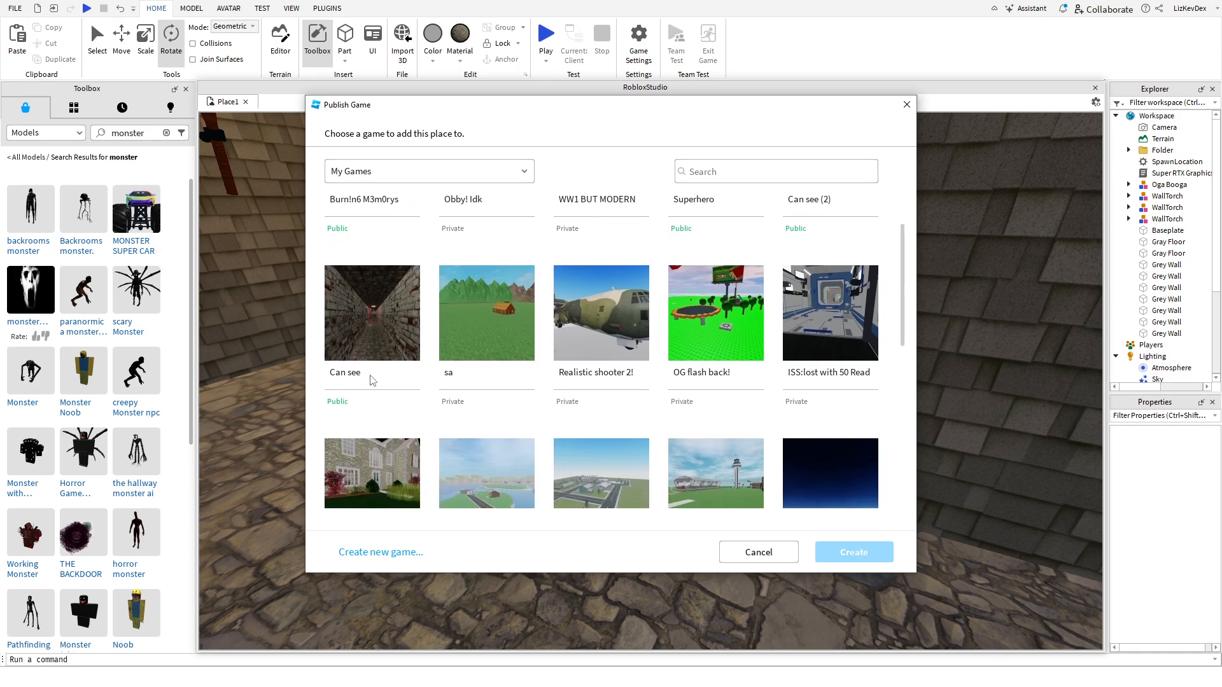
{"action": "scroll", "coordinate": [373, 381], "scroll_direction": "up", "scroll_amount": 2}
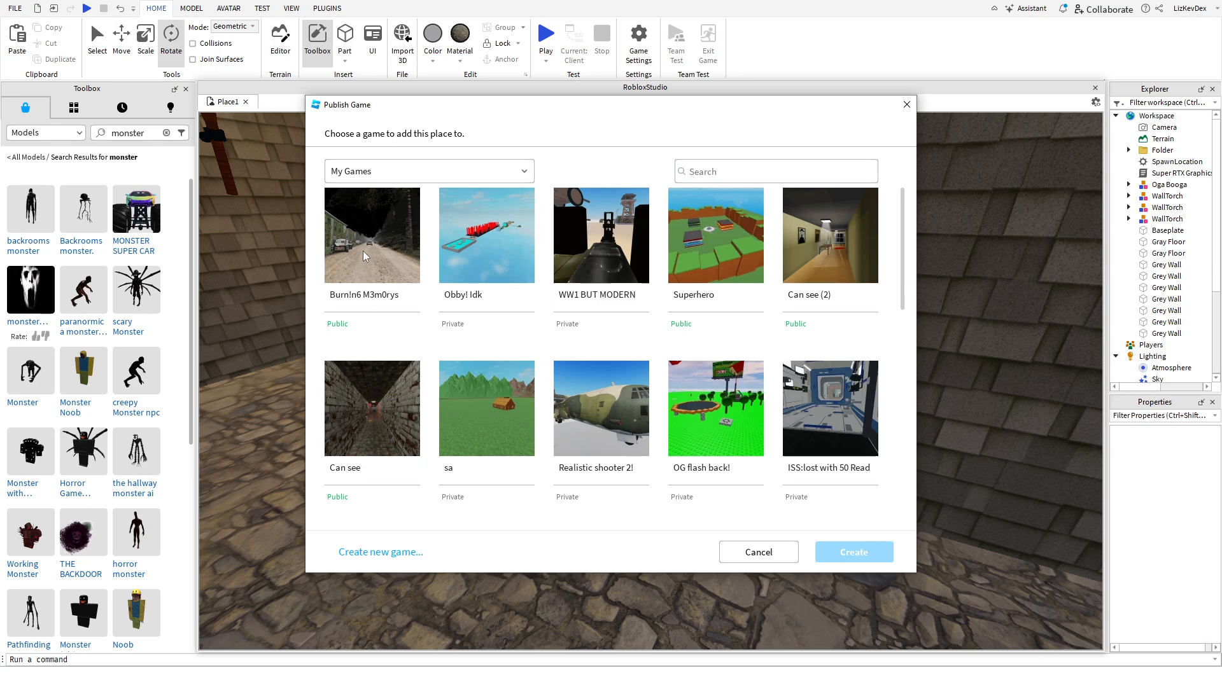
{"action": "left_click", "coordinate": [414, 553]}
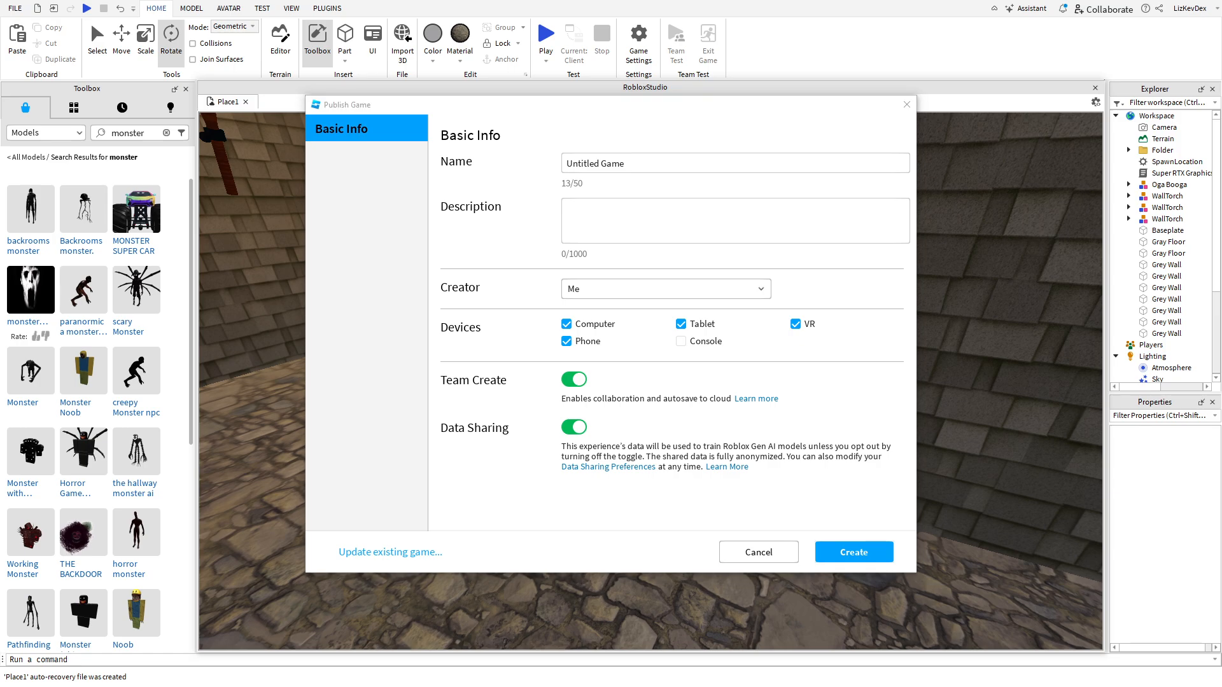
- Name the new game "Youtube horror", create it with the default publishing options, and close the publishing dialog
{"action": "triple_click", "coordinate": [620, 168]}
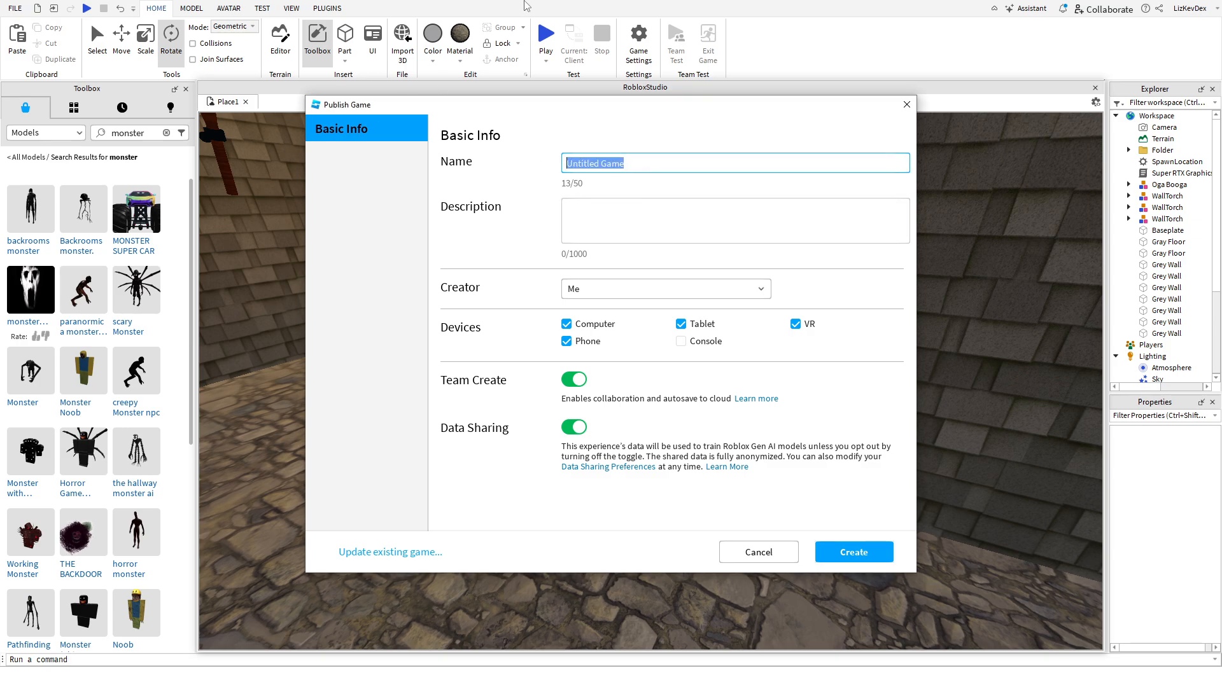
{"action": "key", "text": "BackSpace"}
{"action": "type", "text": "Yo"}
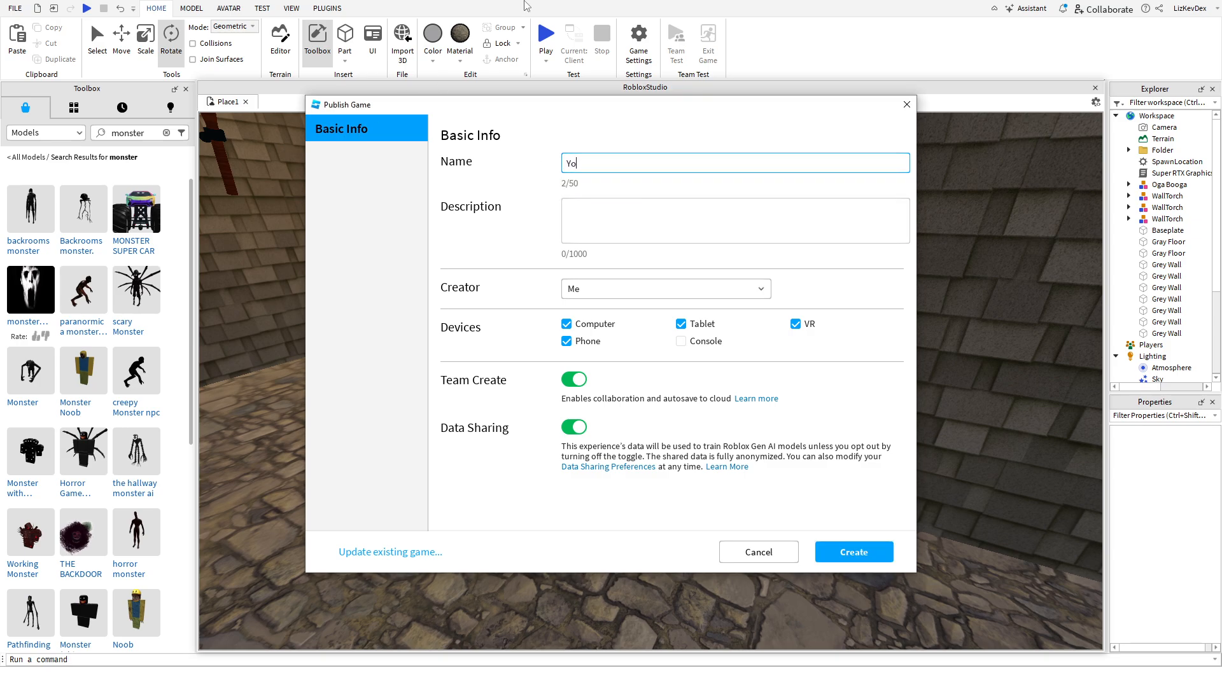
{"action": "type", "text": "utube horror"}
{"action": "left_click", "coordinate": [833, 548]}
{"action": "left_click", "coordinate": [776, 233]}
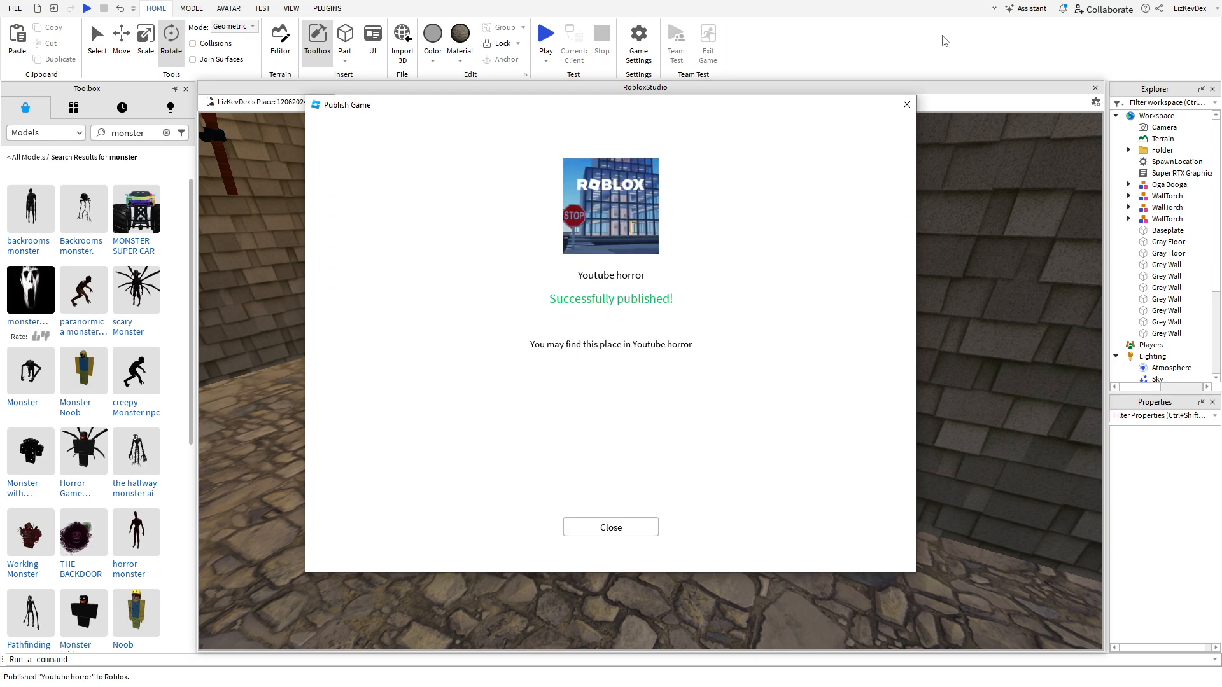
{"action": "left_click", "coordinate": [886, 112]}
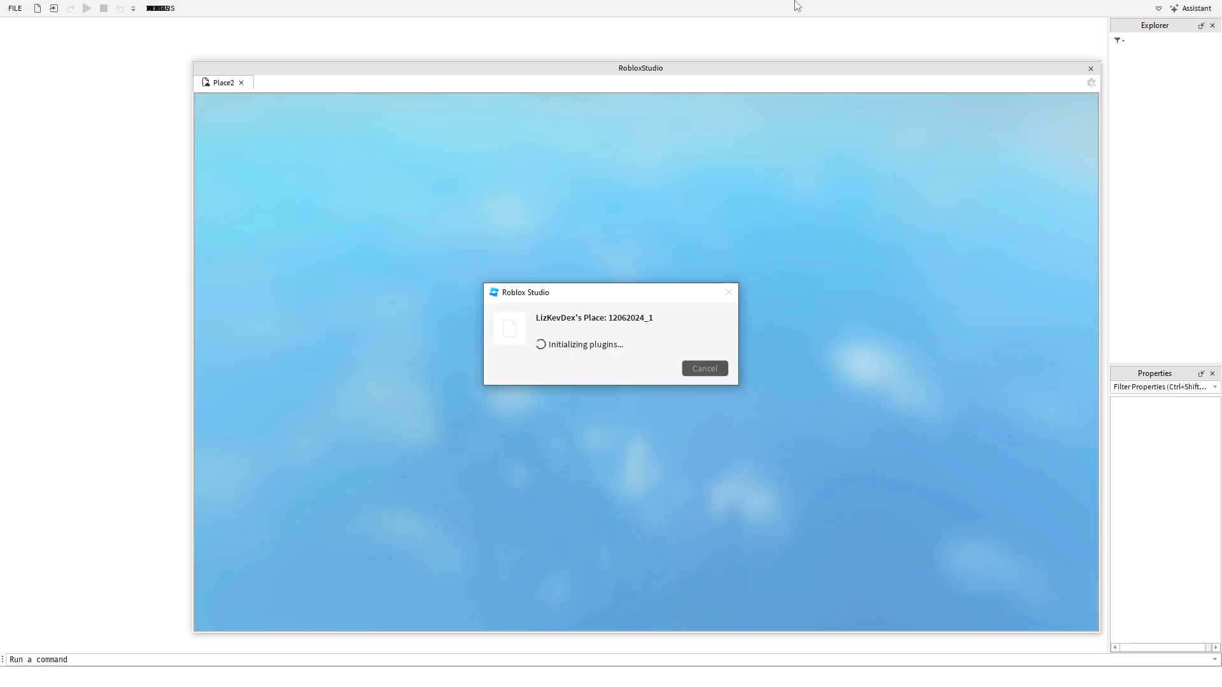
{"action": "scroll", "coordinate": [586, 292], "scroll_direction": "down", "scroll_amount": 3}
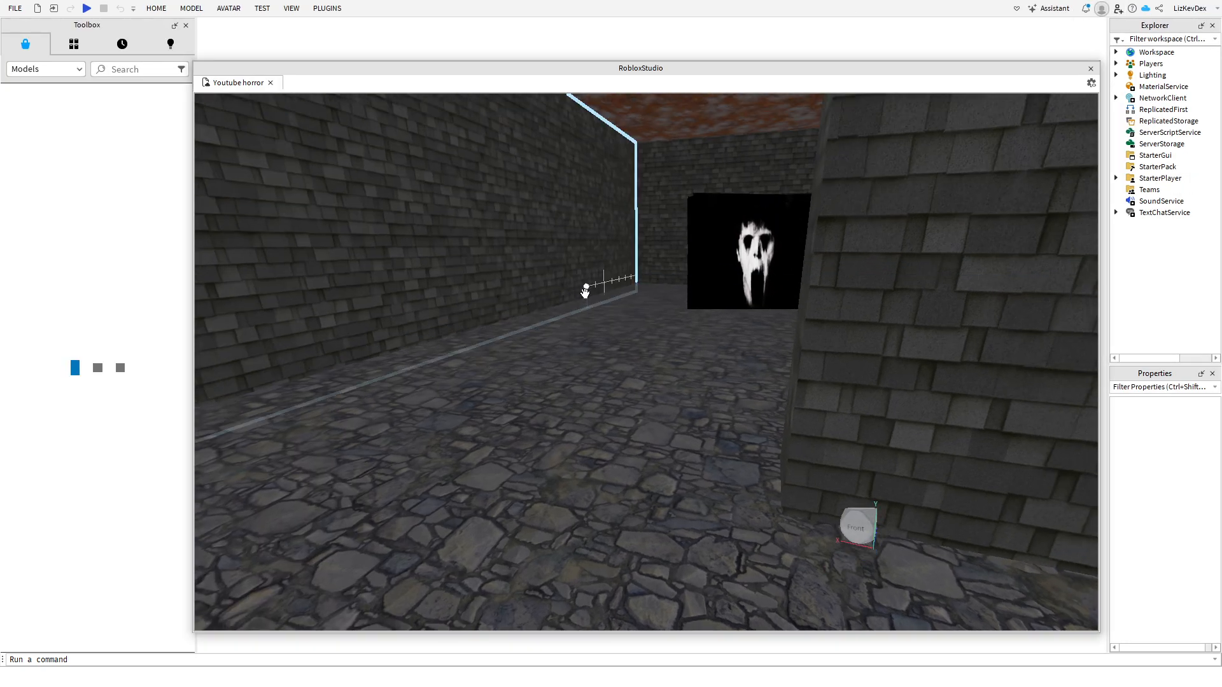
- Open the game settings and launch the content maturity questionnaire in Creator Hub, showing the browser full screen
{"action": "scroll", "coordinate": [582, 289], "scroll_direction": "up", "scroll_amount": 2}
{"action": "scroll", "coordinate": [418, 319], "scroll_direction": "down", "scroll_amount": 5}
{"action": "scroll", "coordinate": [433, 327], "scroll_direction": "up", "scroll_amount": 4}
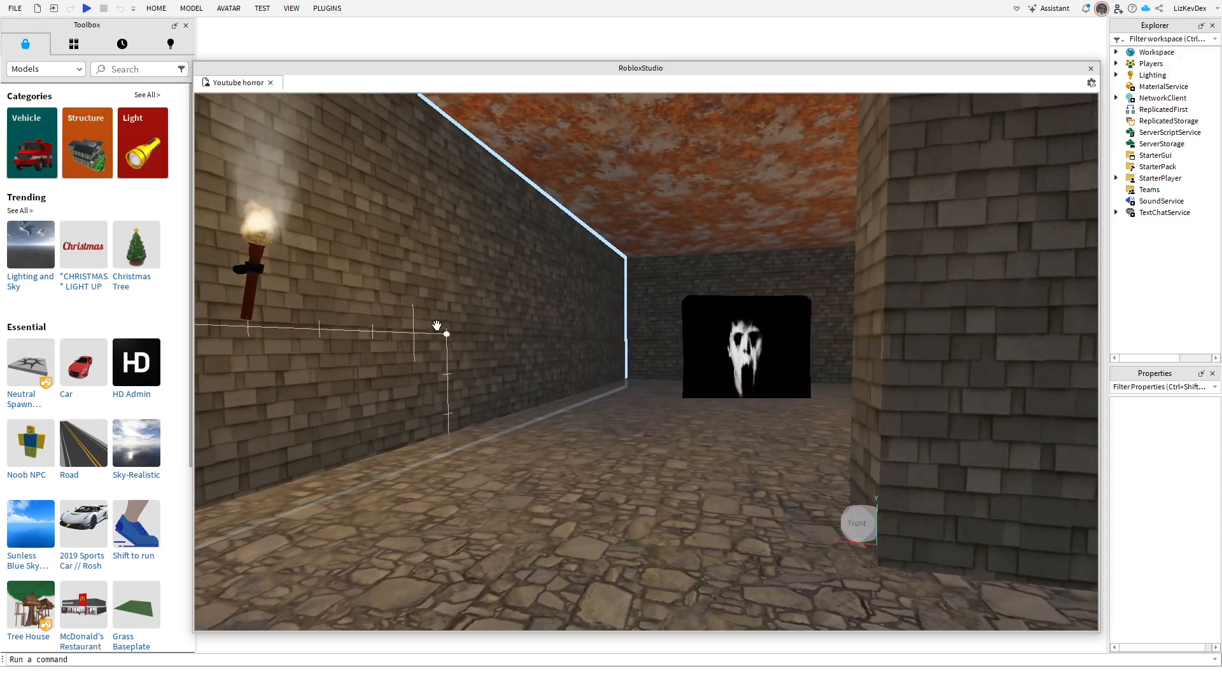
{"action": "left_click", "coordinate": [156, 8]}
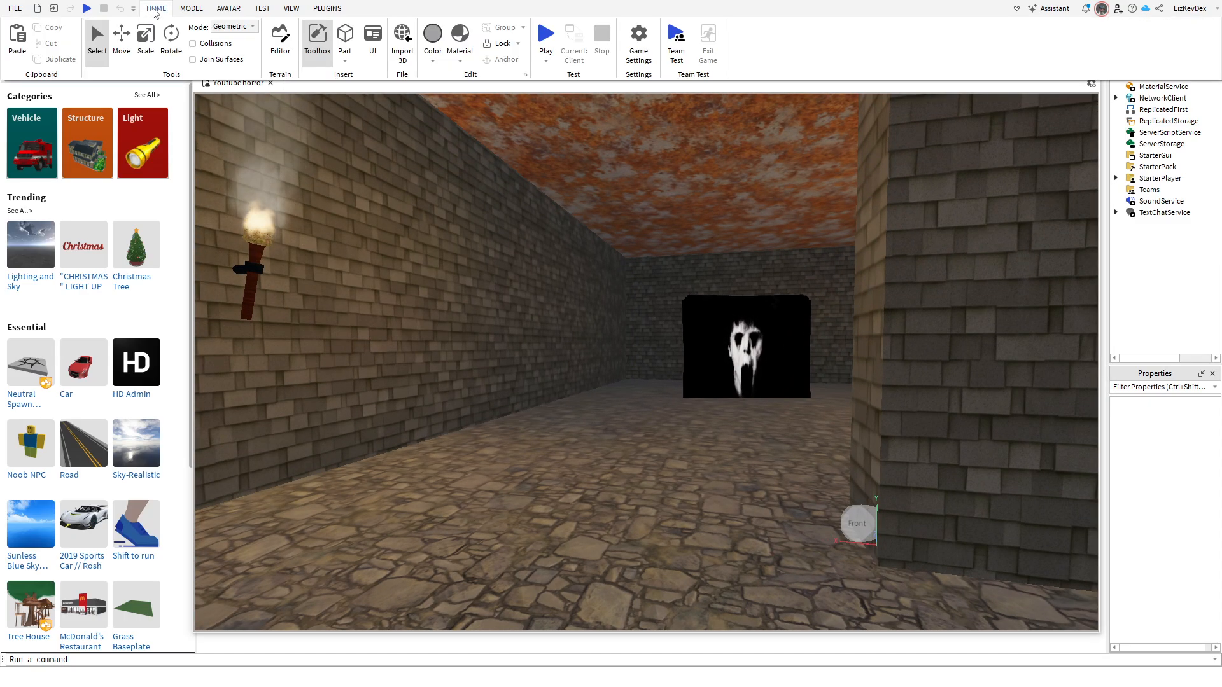
{"action": "left_click", "coordinate": [639, 43]}
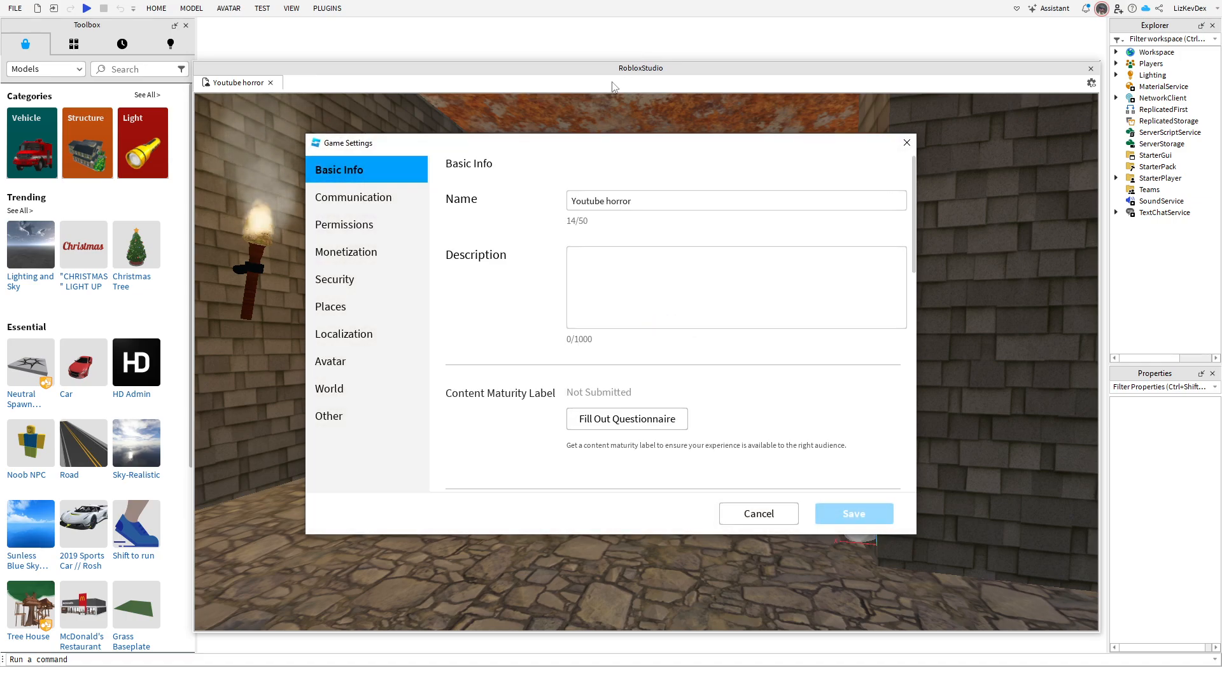
{"action": "scroll", "coordinate": [623, 289], "scroll_direction": "down", "scroll_amount": 5}
{"action": "scroll", "coordinate": [627, 277], "scroll_direction": "up", "scroll_amount": 3}
{"action": "scroll", "coordinate": [628, 277], "scroll_direction": "up", "scroll_amount": 1}
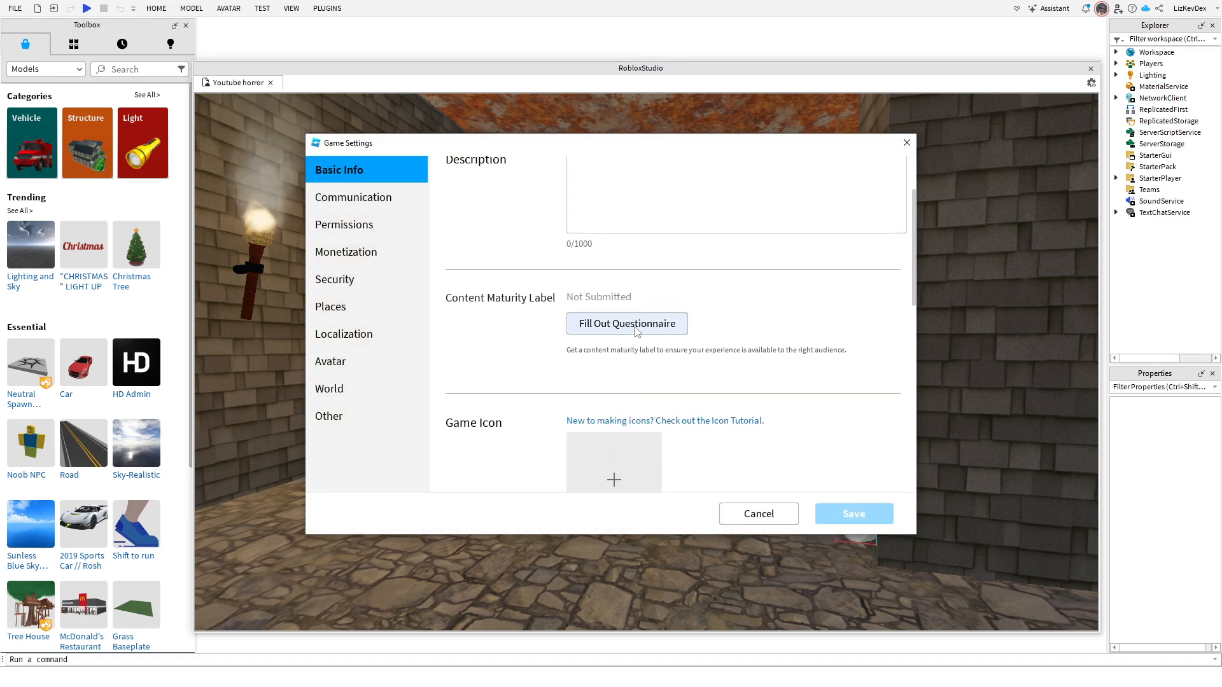
{"action": "left_click", "coordinate": [636, 324]}
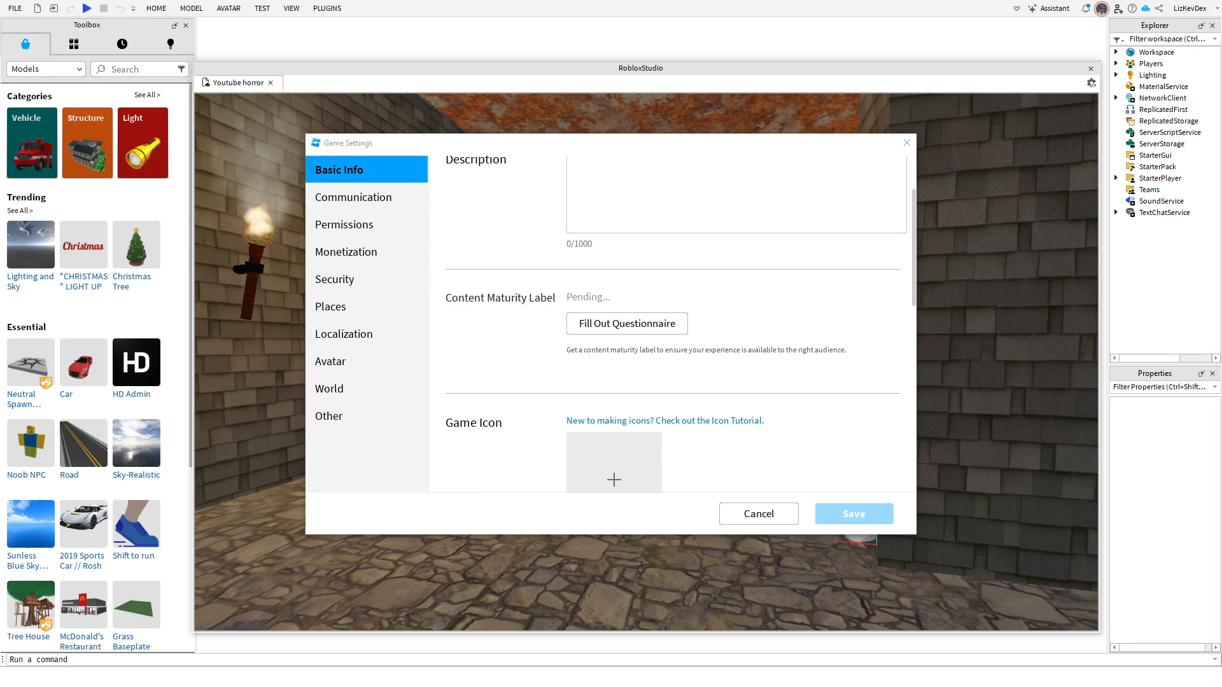
{"action": "left_click_drag", "start_coordinate": [1221, 172], "coordinate": [851, 98]}
{"action": "key", "text": "F11"}
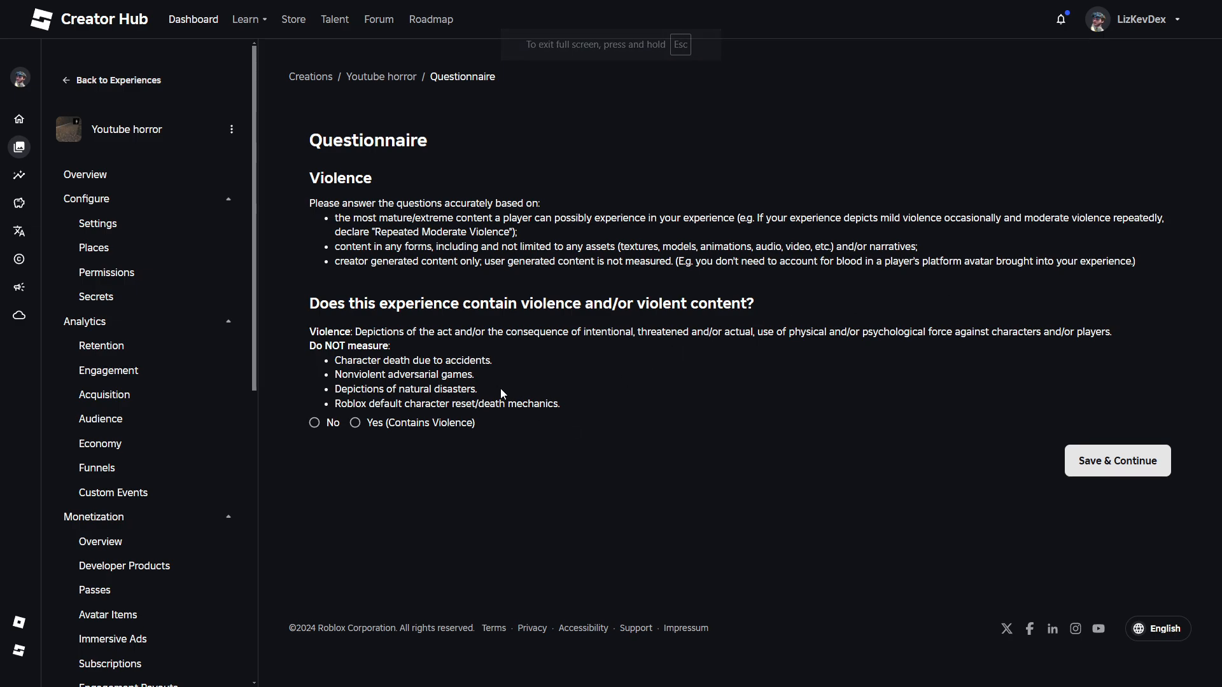
- Declare in the questionnaire that the experience contains violence, with Moderate intensity and Repeated occurrence, and save the answers
{"action": "left_click", "coordinate": [422, 428]}
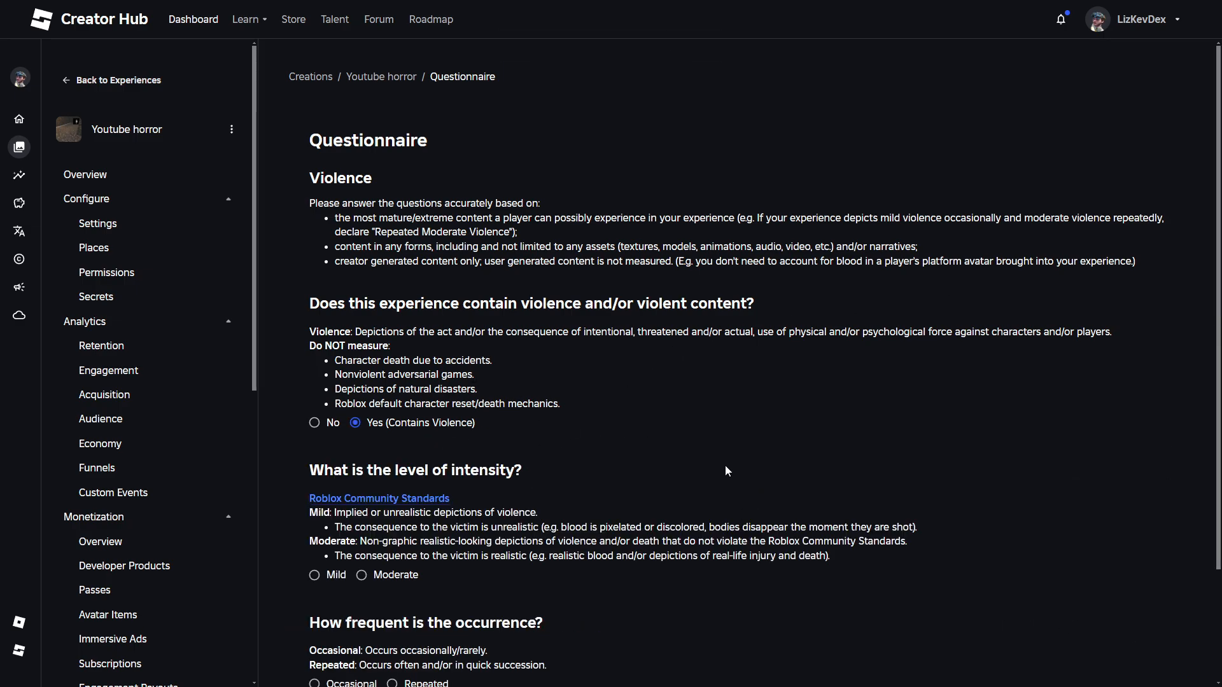
{"action": "scroll", "coordinate": [689, 495], "scroll_direction": "down", "scroll_amount": 2}
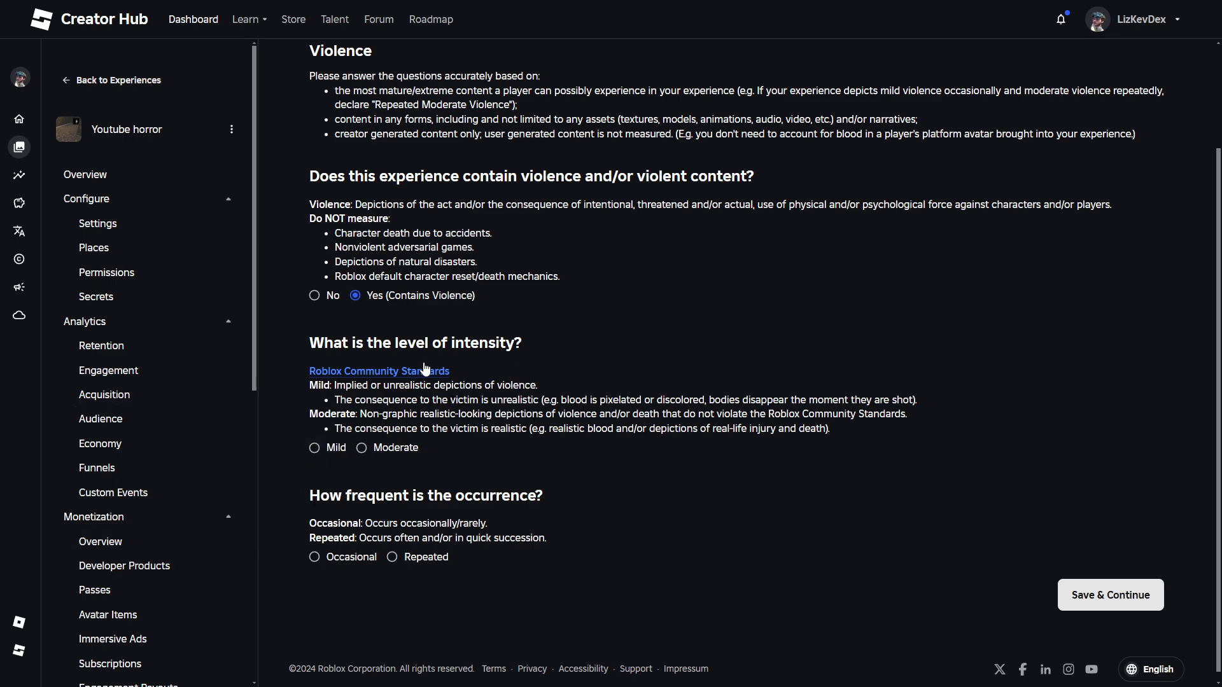
{"action": "scroll", "coordinate": [481, 324], "scroll_direction": "down", "scroll_amount": 1}
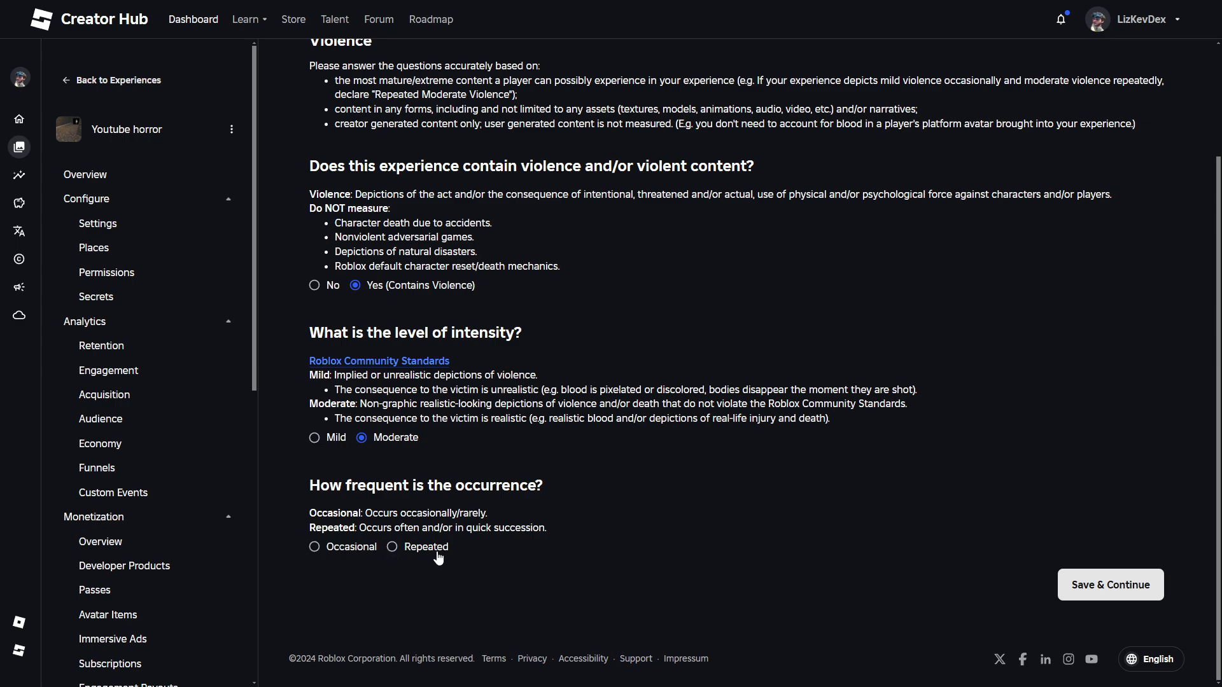
{"action": "left_click", "coordinate": [395, 548]}
{"action": "left_click", "coordinate": [1069, 584]}
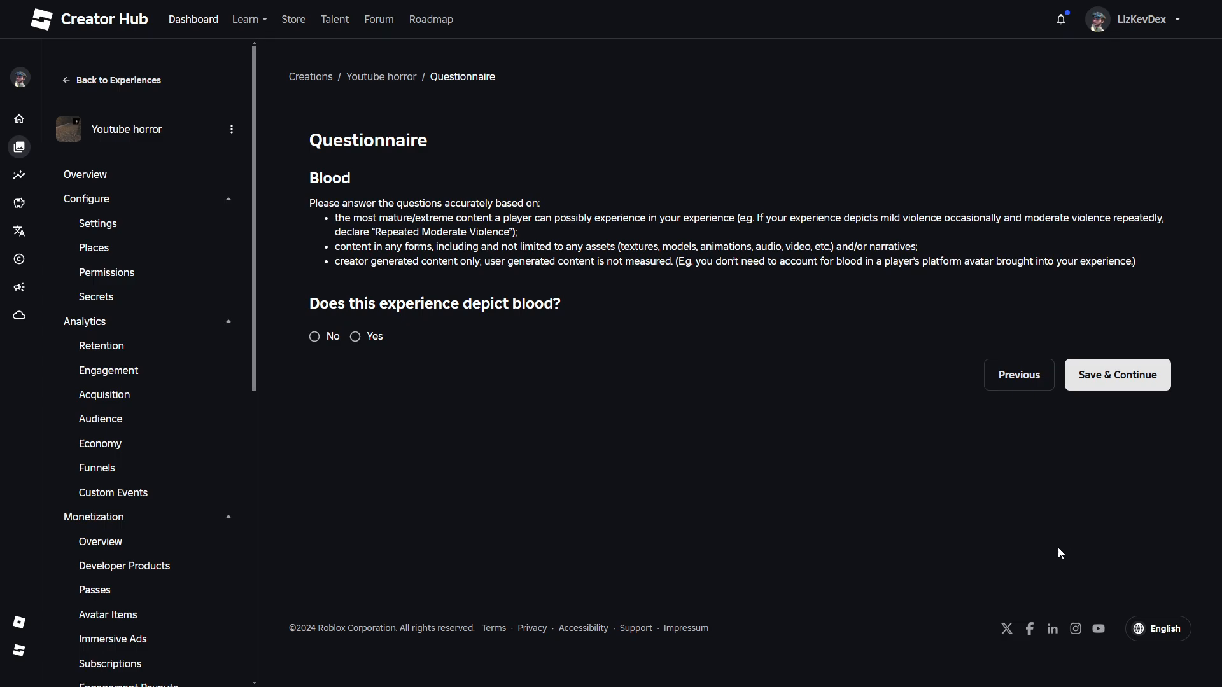
- Answer the Blood section with Yes, Unrealistic blood, and Yes for infrequent and/or fleeting depictions, and save it
{"action": "left_click", "coordinate": [374, 337]}
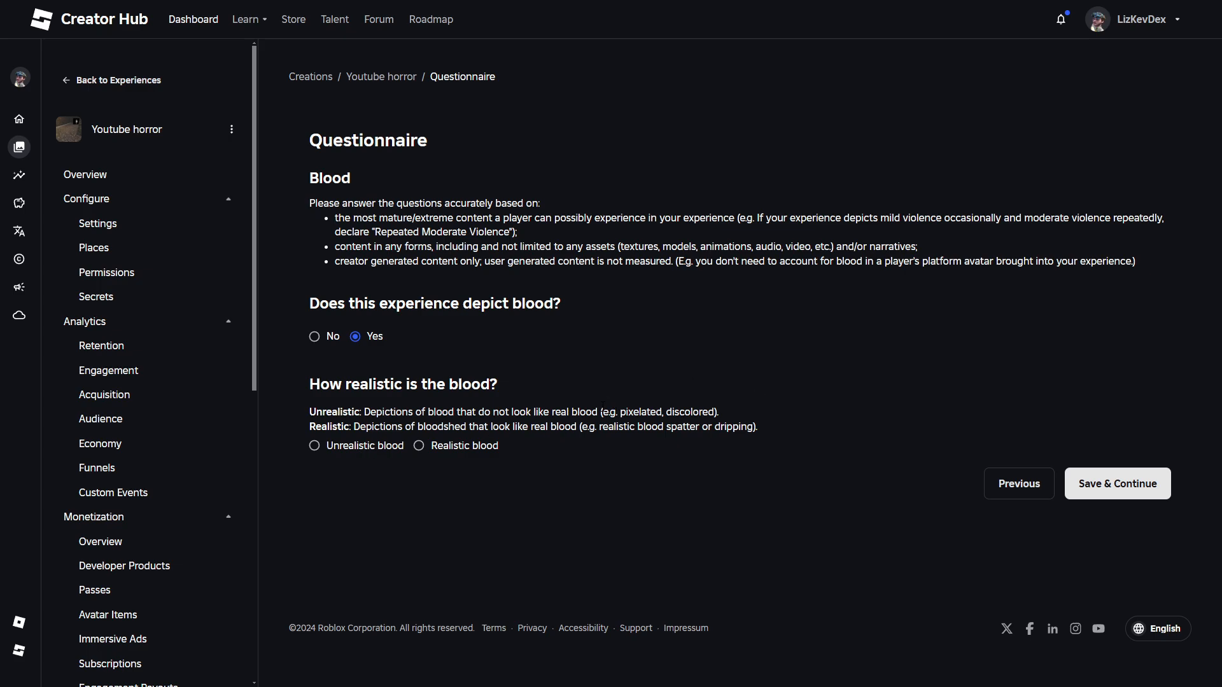
{"action": "left_click", "coordinate": [351, 445]}
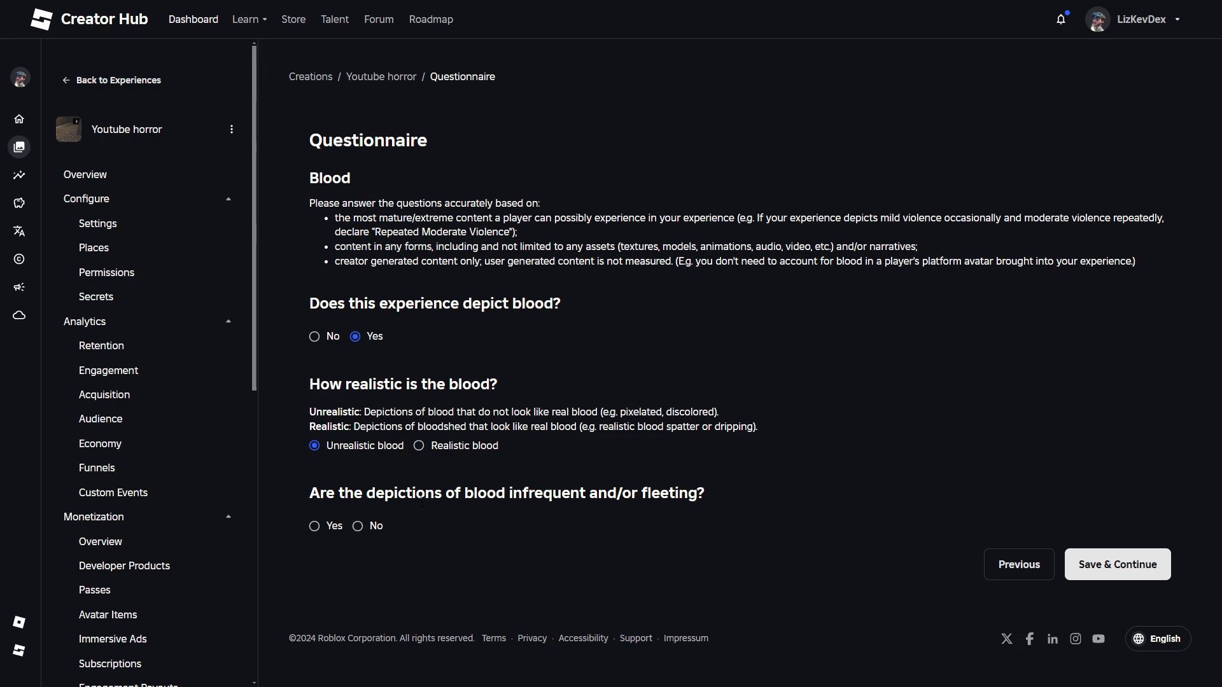
{"action": "left_click", "coordinate": [334, 525]}
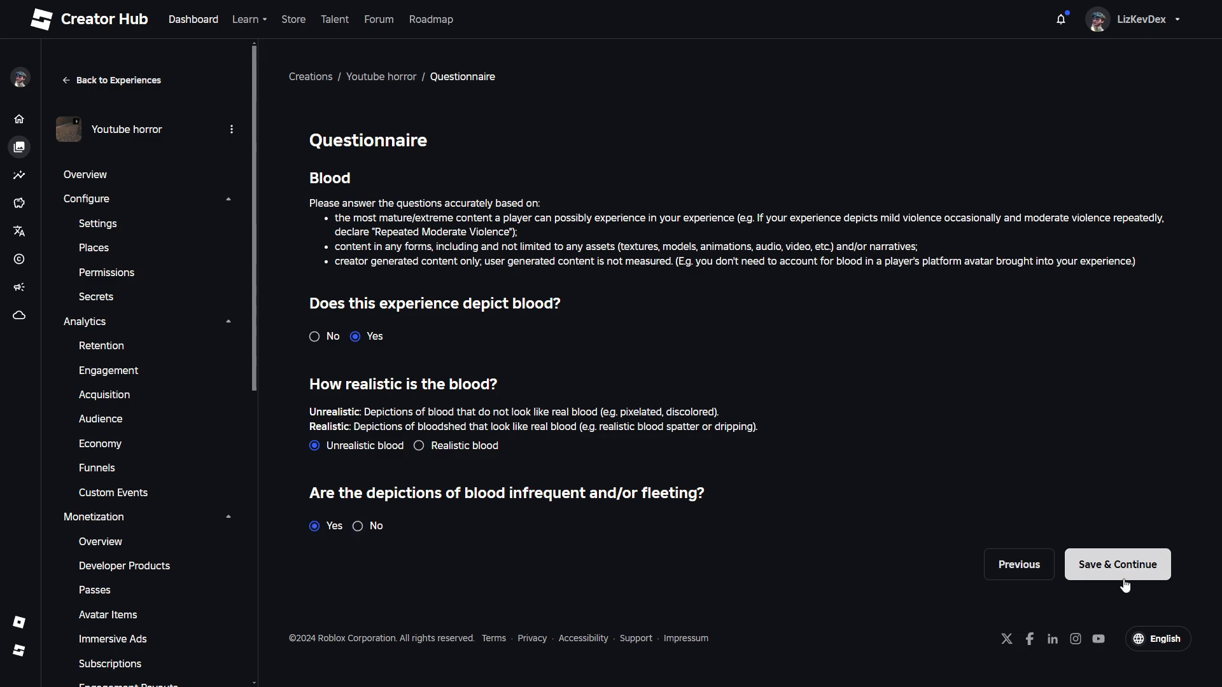
{"action": "left_click", "coordinate": [1120, 573]}
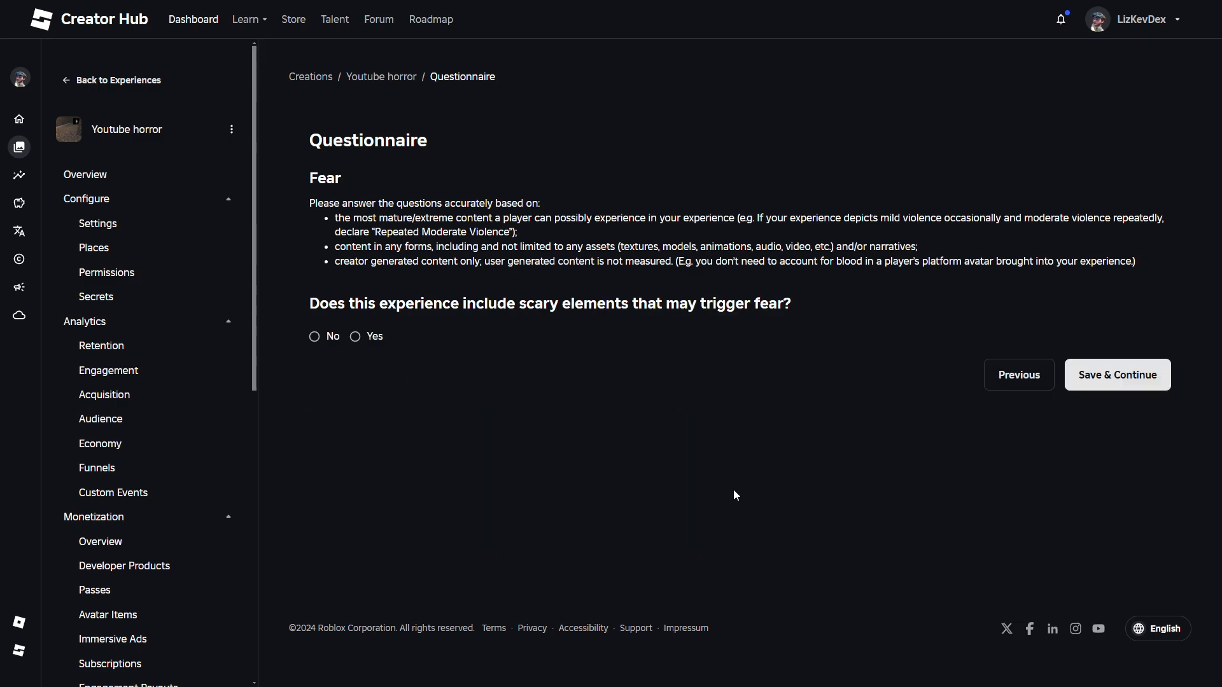
- Answer the Fear section with Yes, Moderate scary elements and Repeated frequency, and save it
{"action": "left_click", "coordinate": [372, 338]}
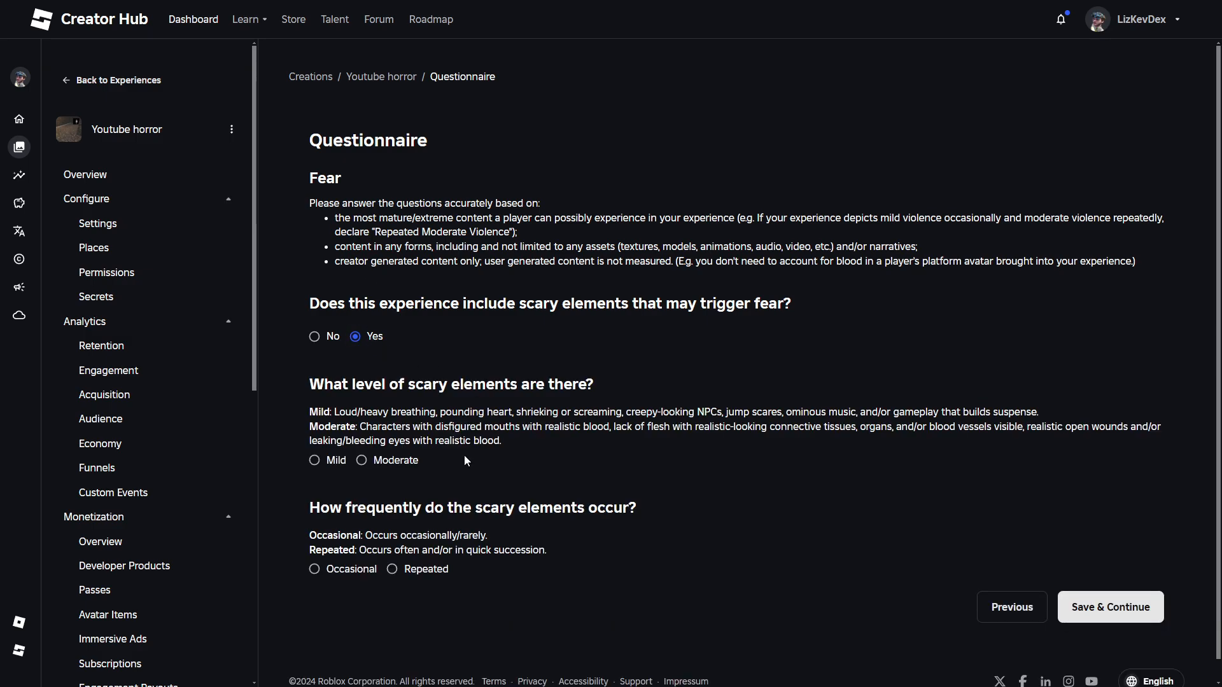
{"action": "left_click", "coordinate": [373, 469]}
{"action": "left_click", "coordinate": [425, 572]}
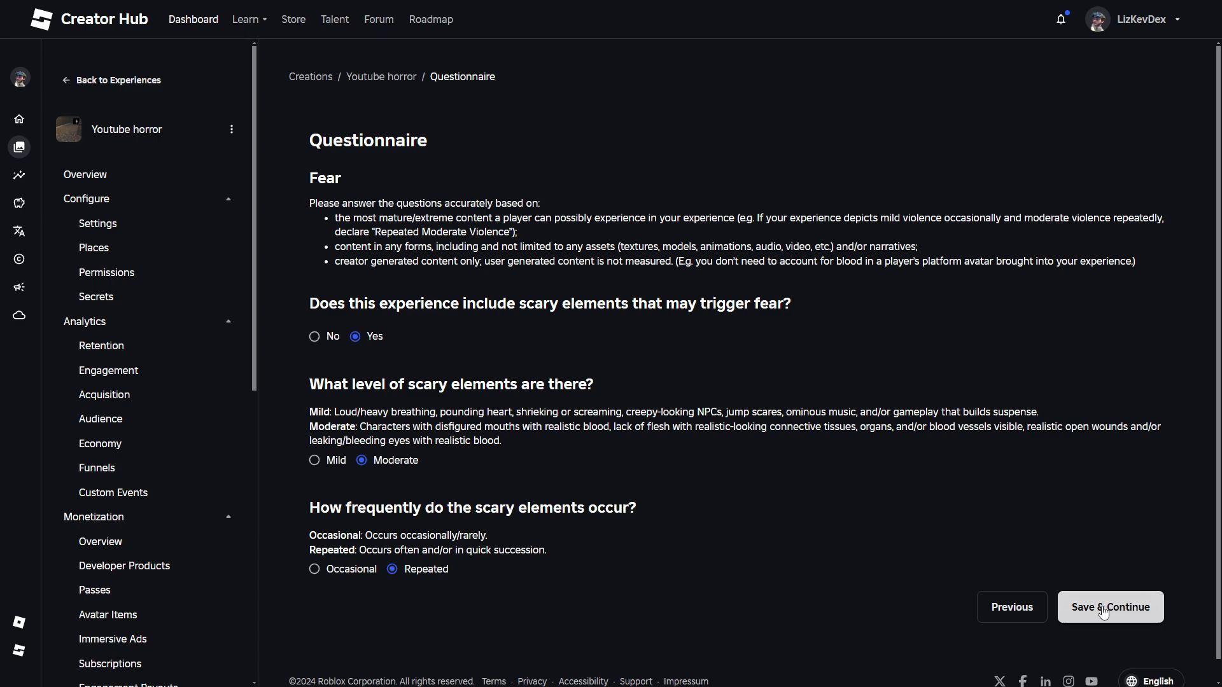
{"action": "left_click", "coordinate": [1103, 609]}
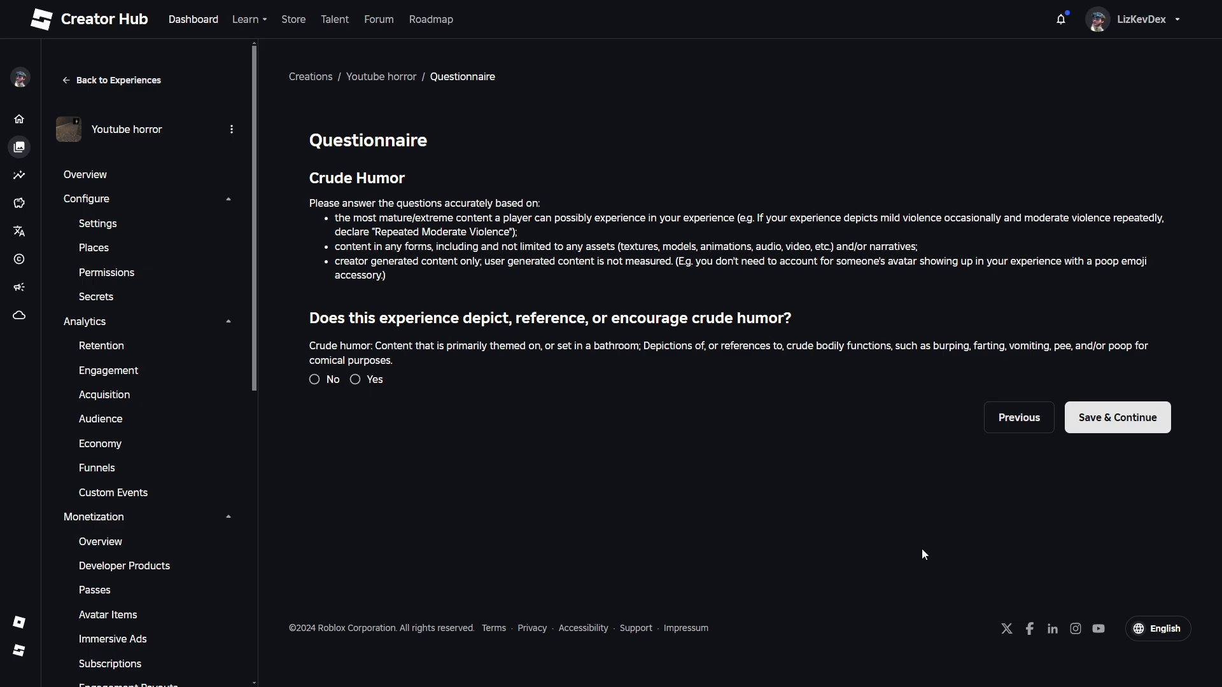
- Answer No for crude humor and No for unplayable gambling content, saving each section
{"action": "left_click", "coordinate": [317, 380]}
{"action": "left_click", "coordinate": [1148, 427]}
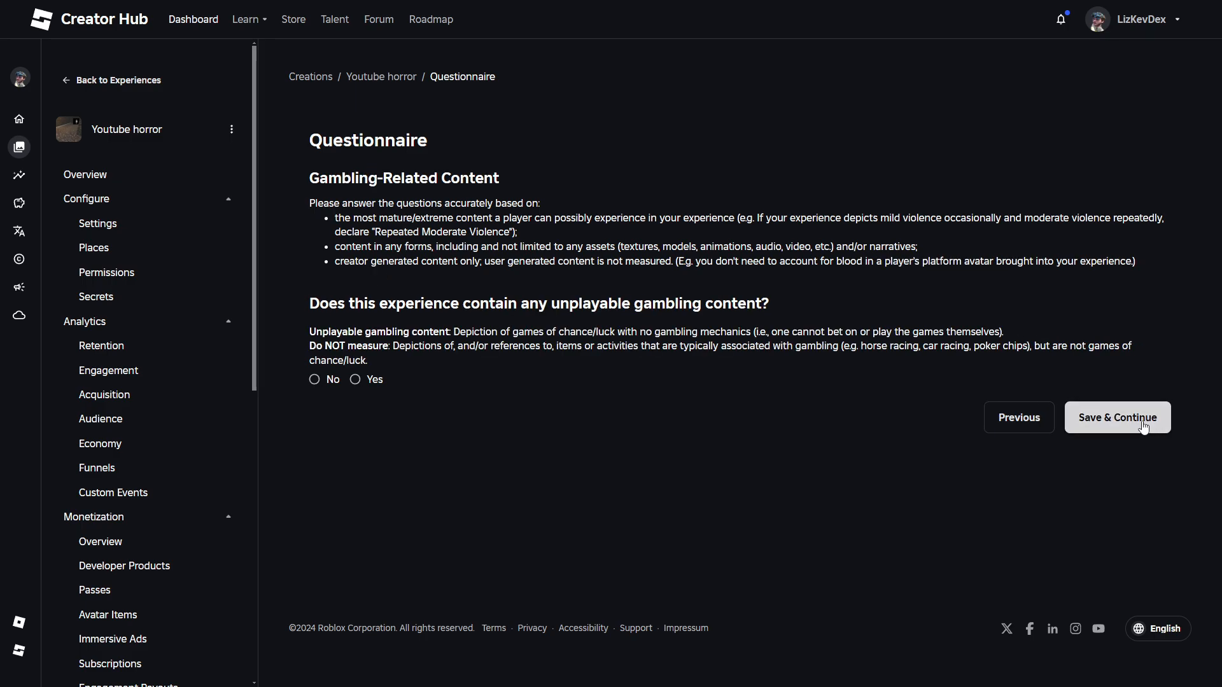
{"action": "left_click", "coordinate": [315, 380]}
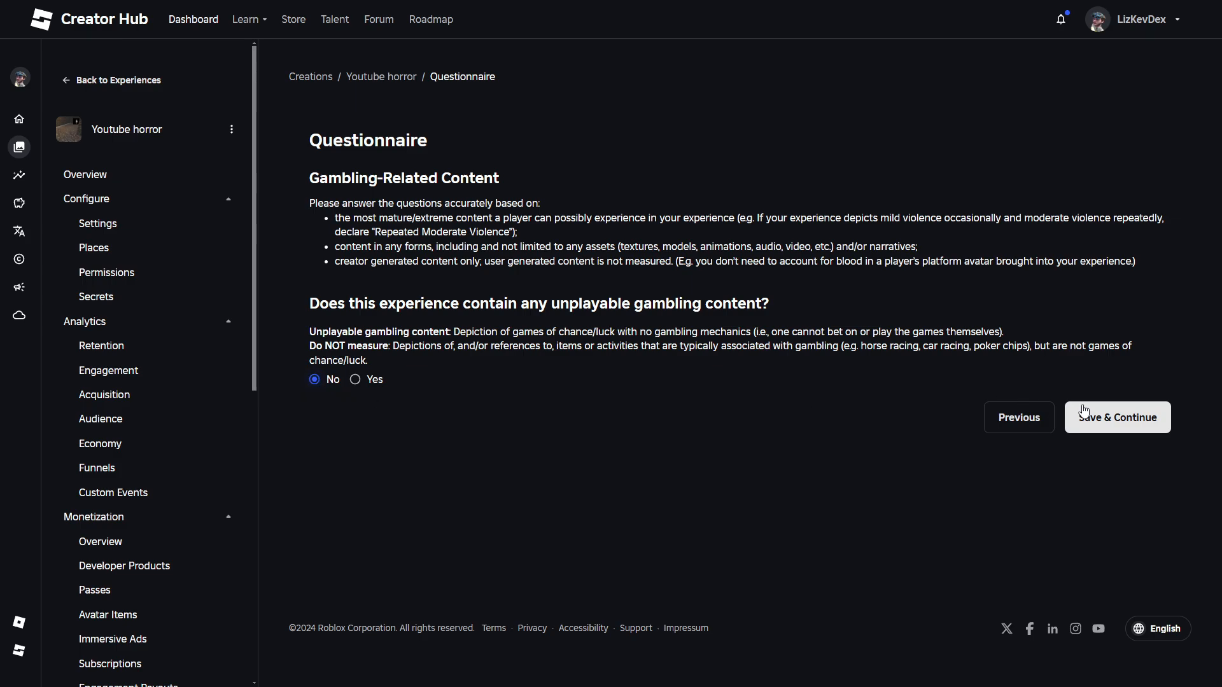
{"action": "left_click", "coordinate": [1132, 427]}
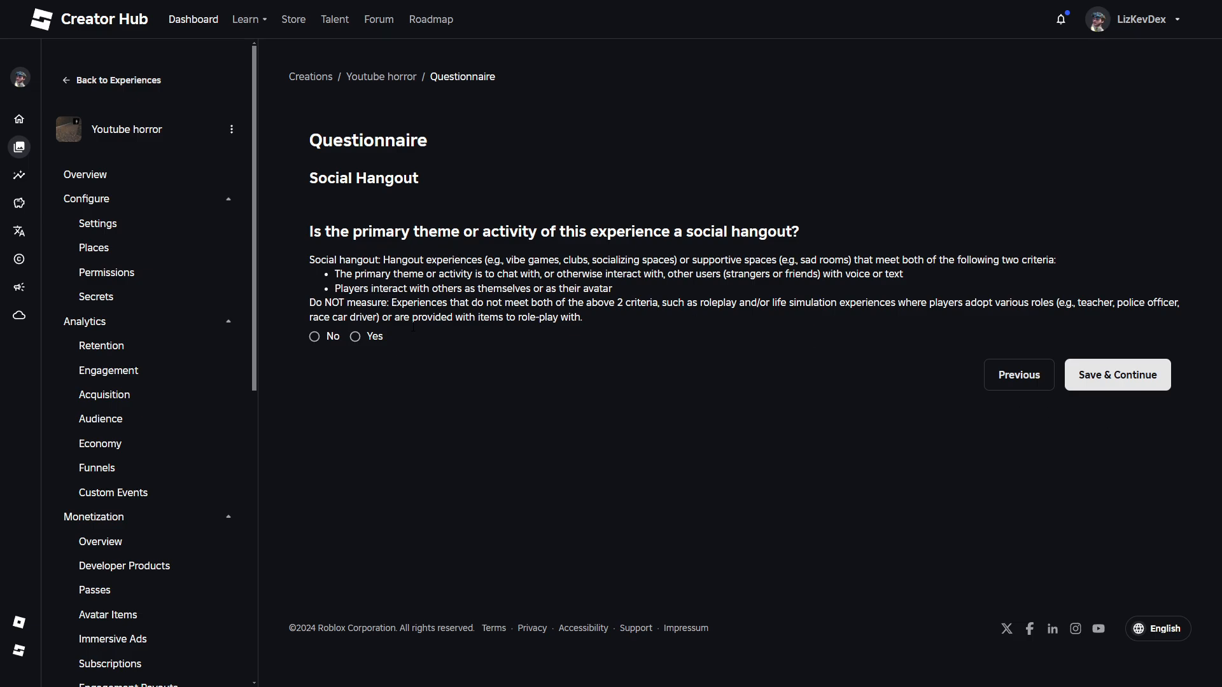
- Save the Social Hangout section and answer No for free-form user creation, paid random items and paid item trading
{"action": "left_click", "coordinate": [1114, 393]}
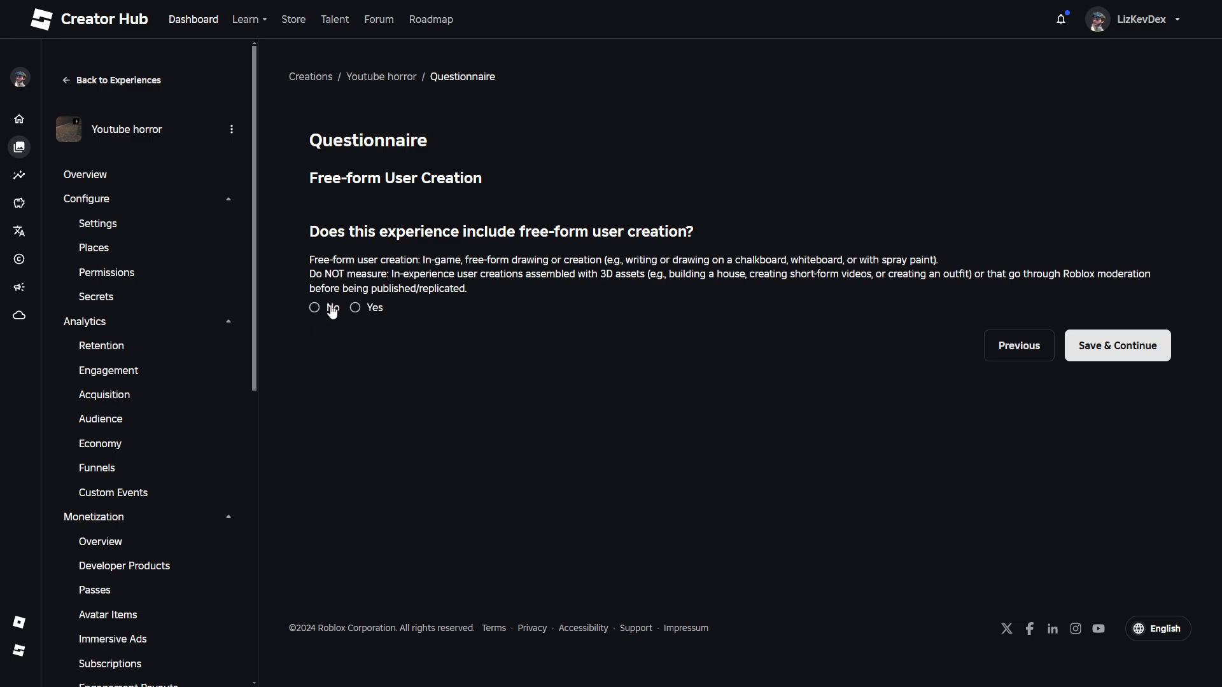
{"action": "left_click", "coordinate": [331, 308]}
{"action": "left_click", "coordinate": [1124, 354]}
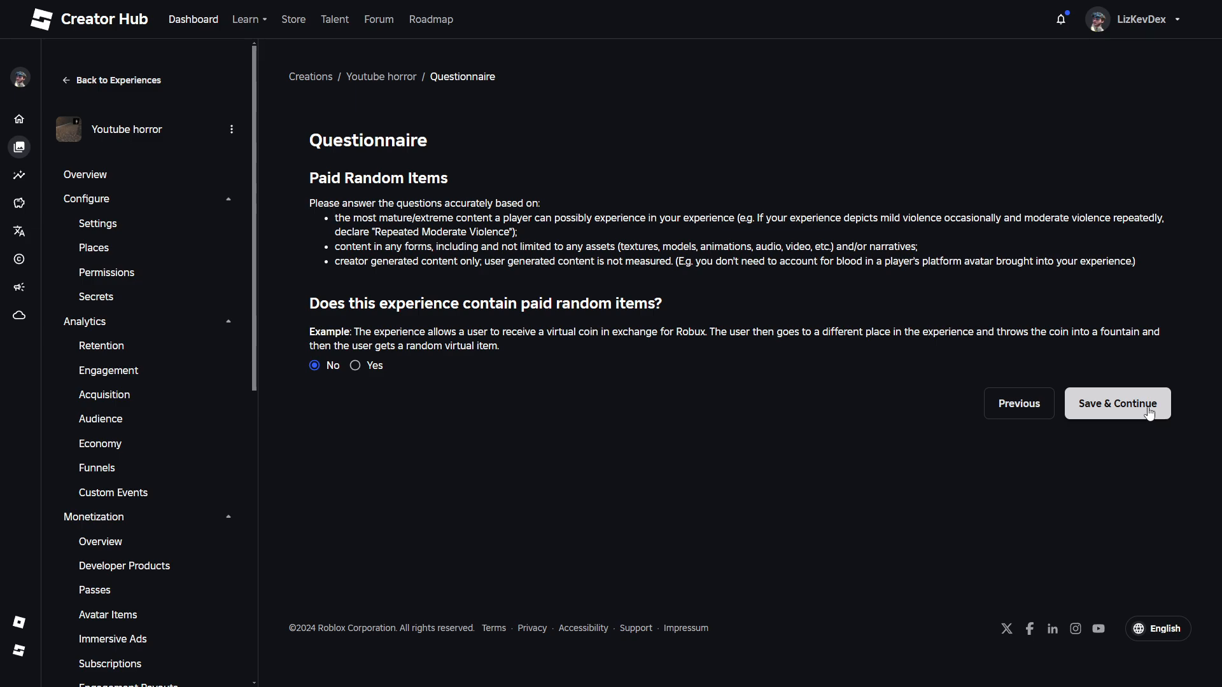
{"action": "left_click", "coordinate": [1149, 407]}
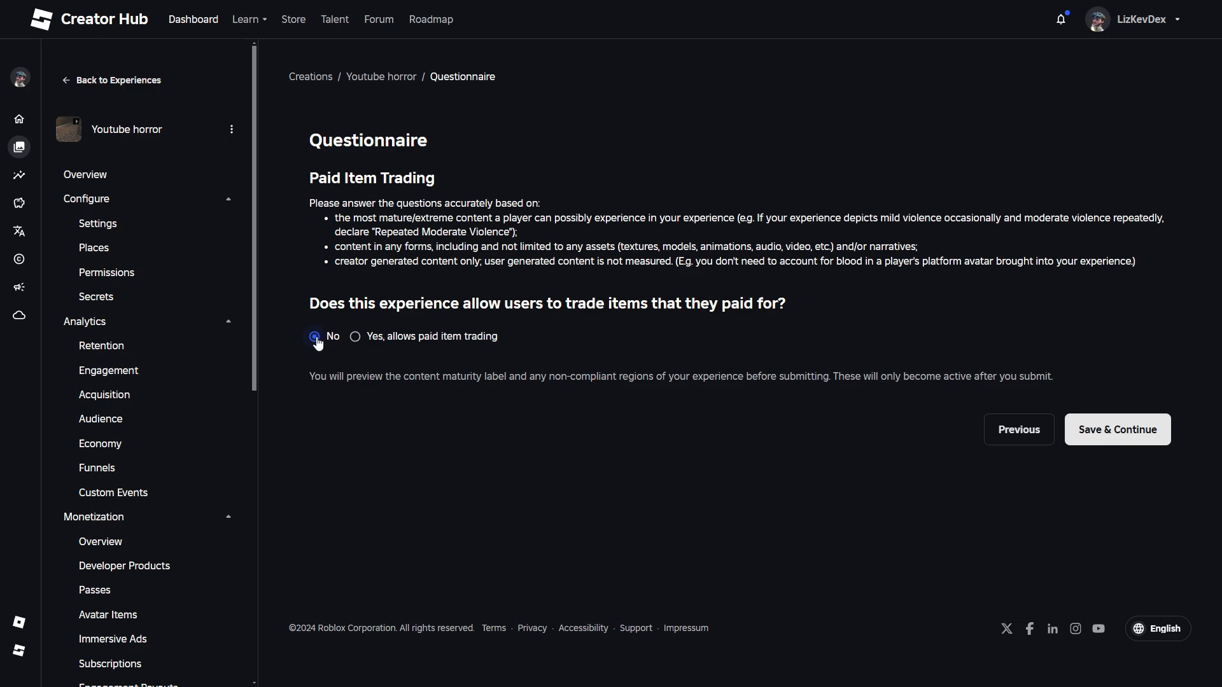
{"action": "left_click", "coordinate": [1155, 442]}
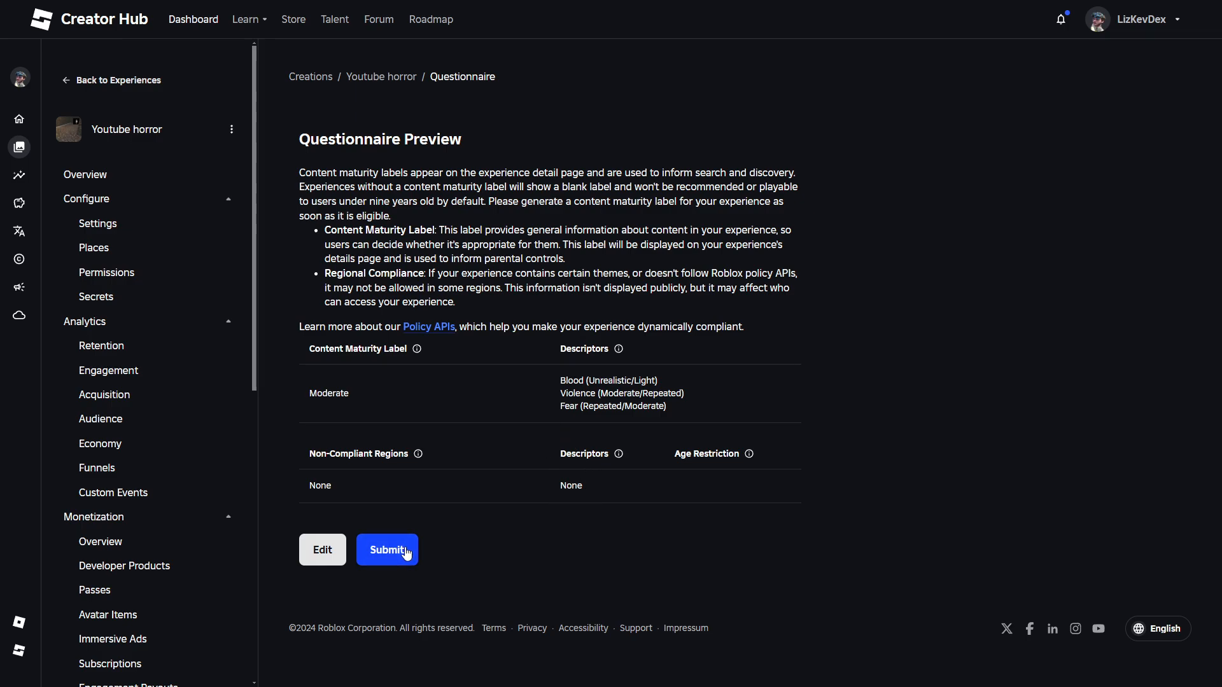
- Submit the content maturity questionnaire and close the browser to return to the game settings in Roblox Studio
{"action": "left_click", "coordinate": [406, 550]}
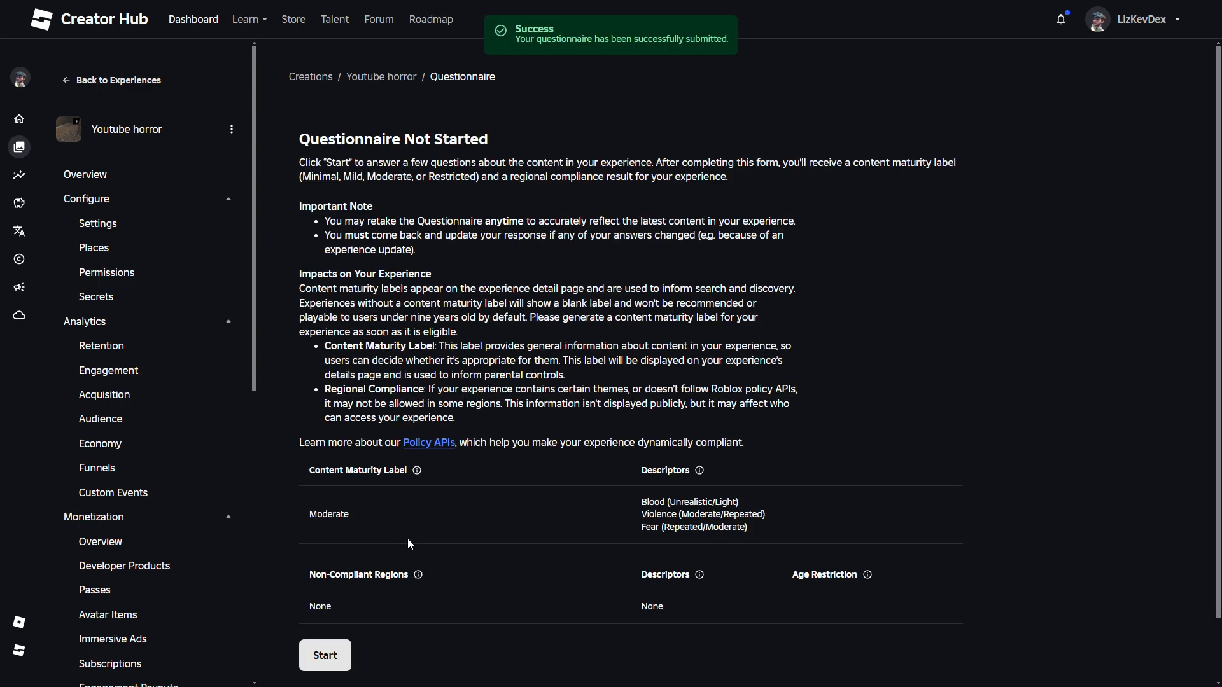
{"action": "scroll", "coordinate": [412, 556], "scroll_direction": "down", "scroll_amount": 1}
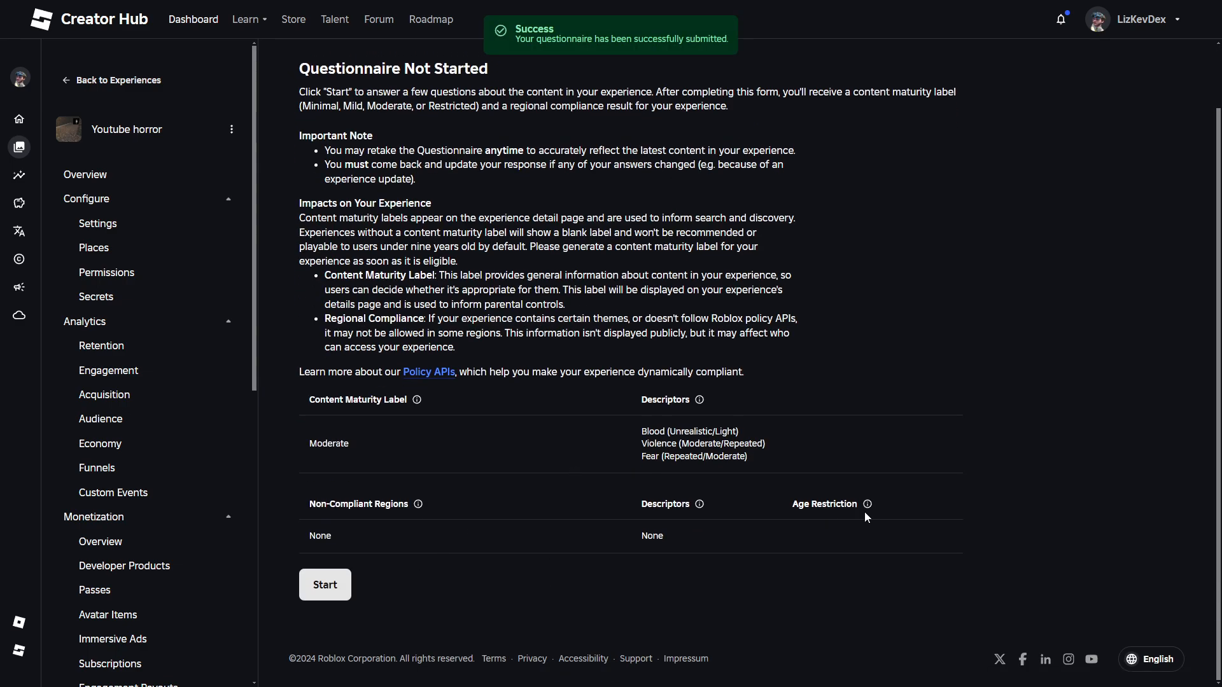
{"action": "key", "text": "F11"}
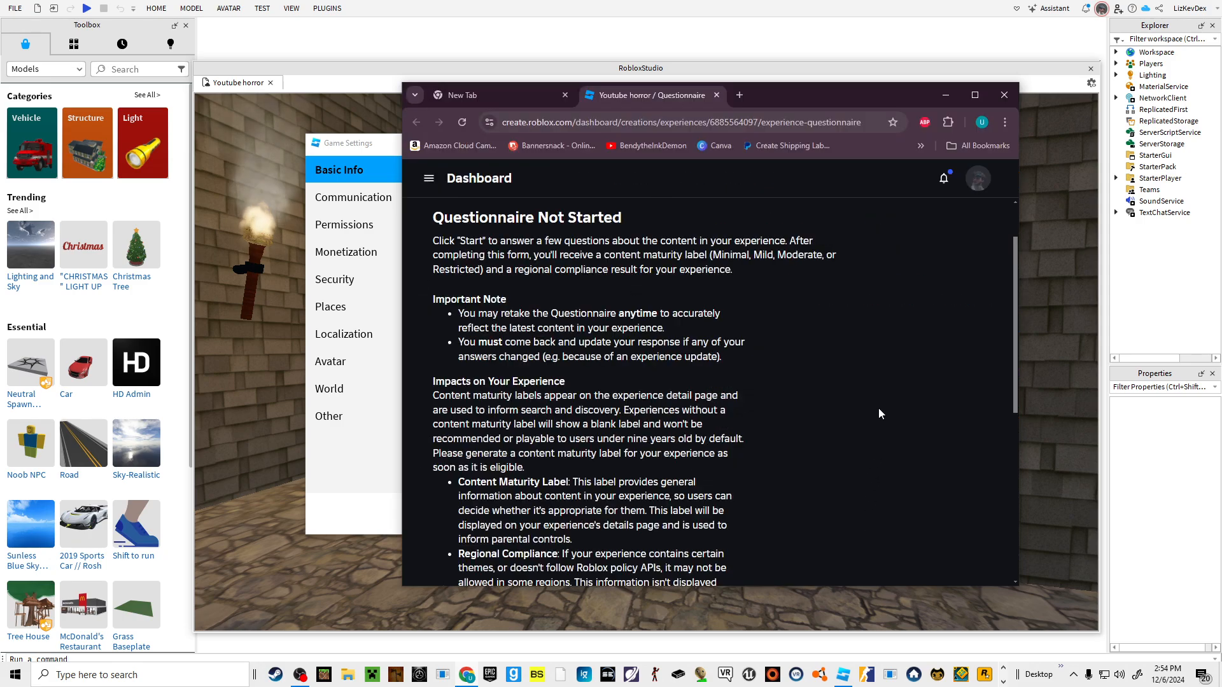
{"action": "left_click", "coordinate": [1004, 95]}
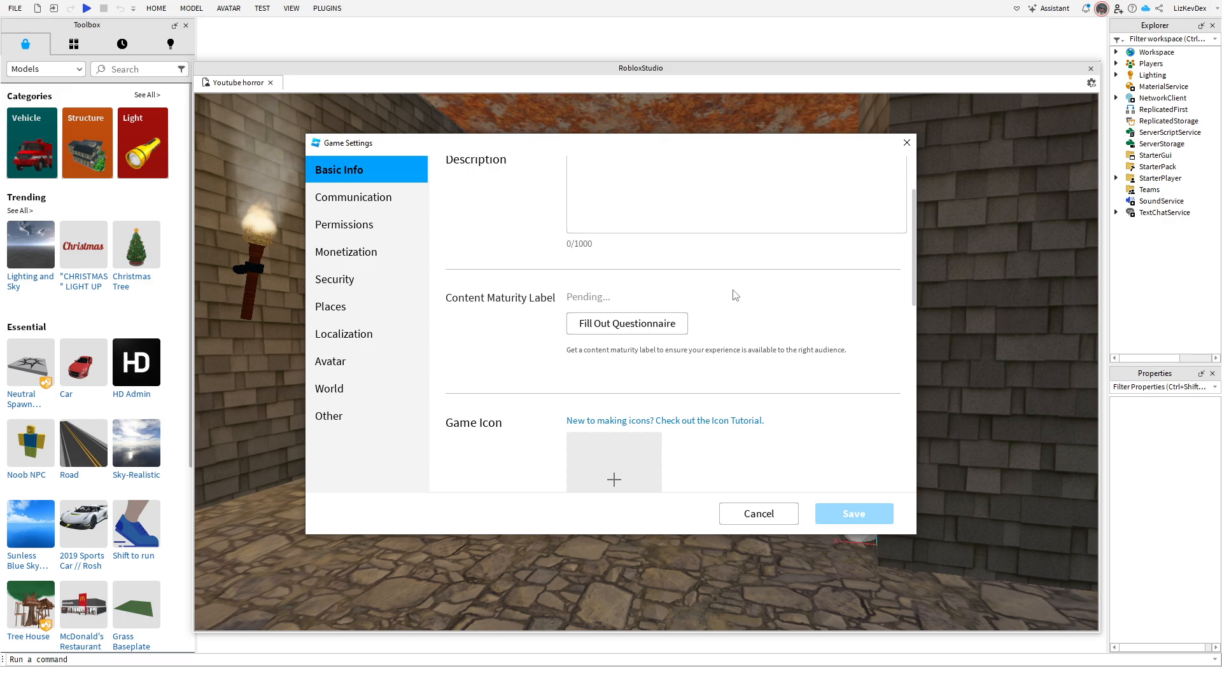
- Enable the microphone in the game's communication settings and set its playability permission to Public
{"action": "scroll", "coordinate": [728, 293], "scroll_direction": "down", "scroll_amount": 8}
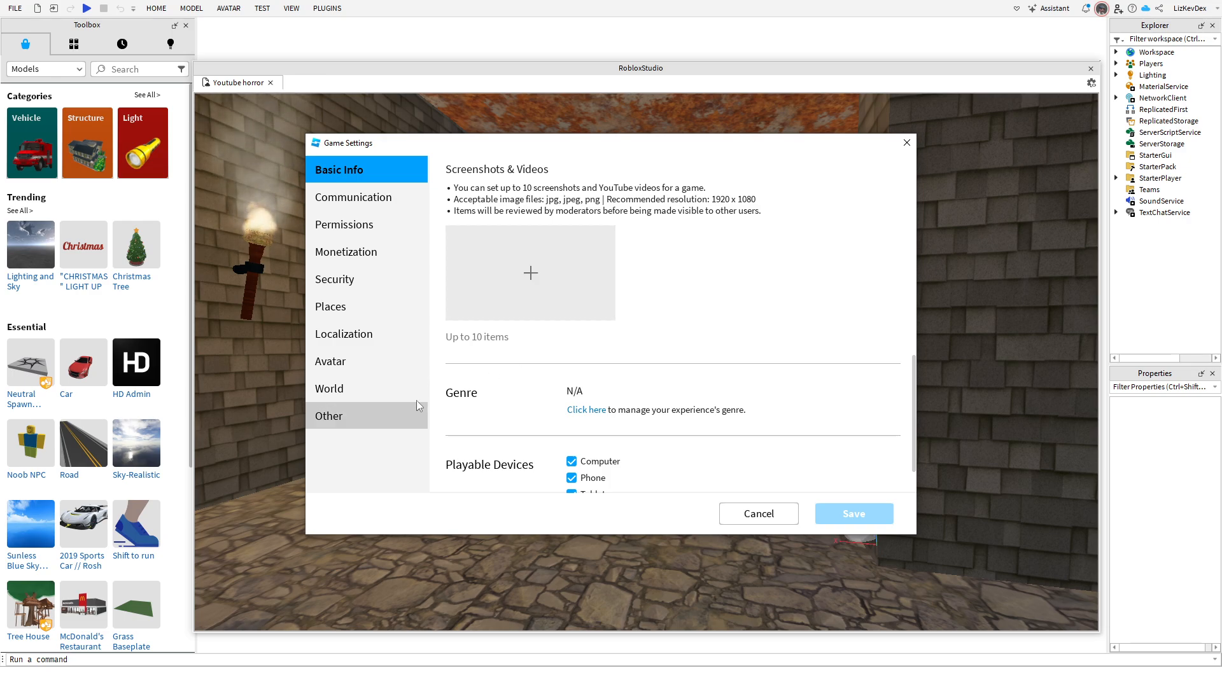
{"action": "scroll", "coordinate": [485, 425], "scroll_direction": "down", "scroll_amount": 2}
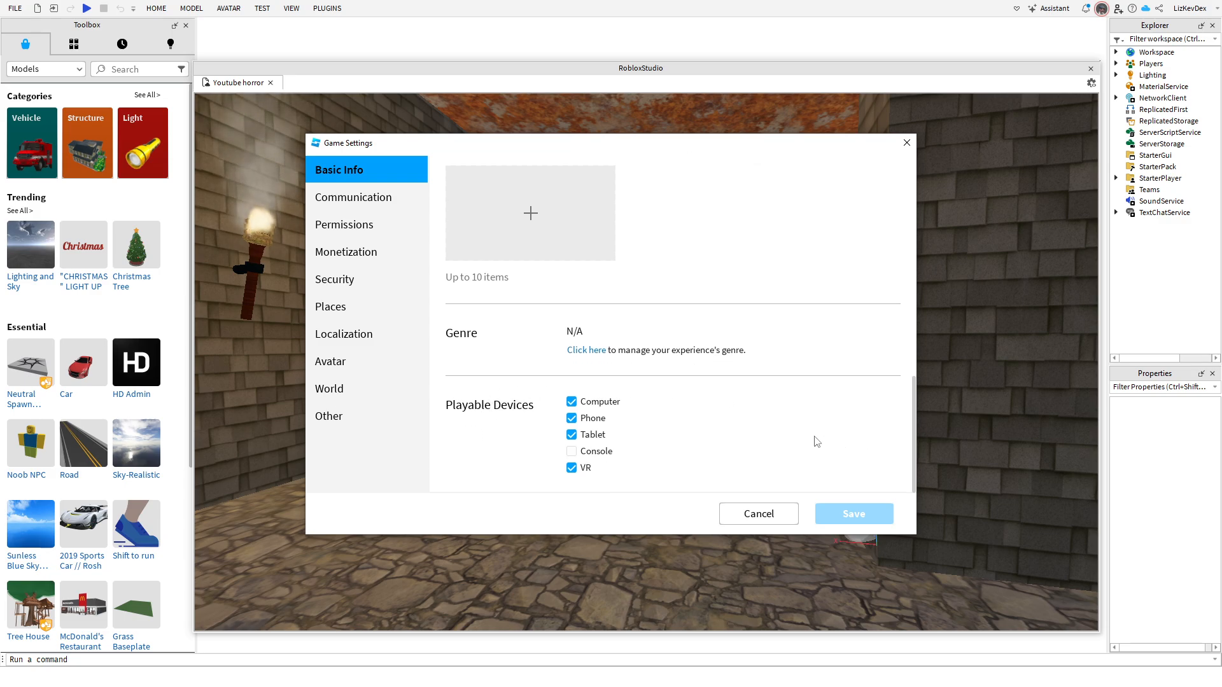
{"action": "scroll", "coordinate": [795, 458], "scroll_direction": "up", "scroll_amount": 10}
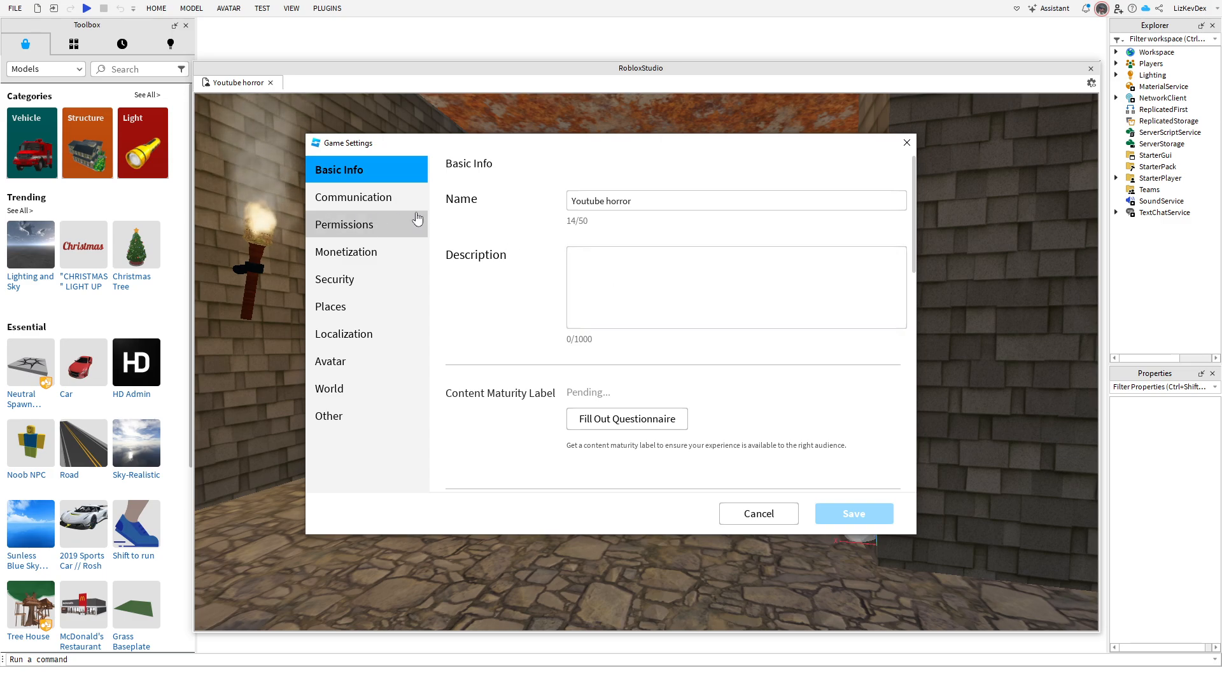
{"action": "left_click", "coordinate": [329, 197]}
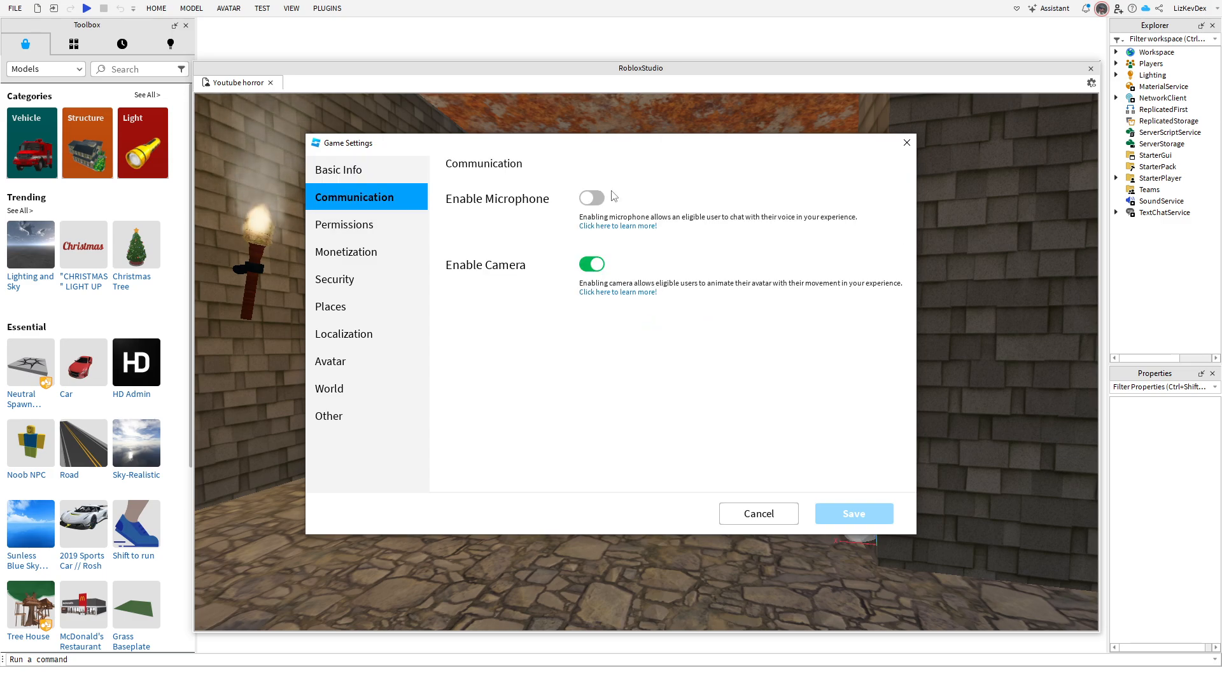
{"action": "left_click", "coordinate": [592, 198]}
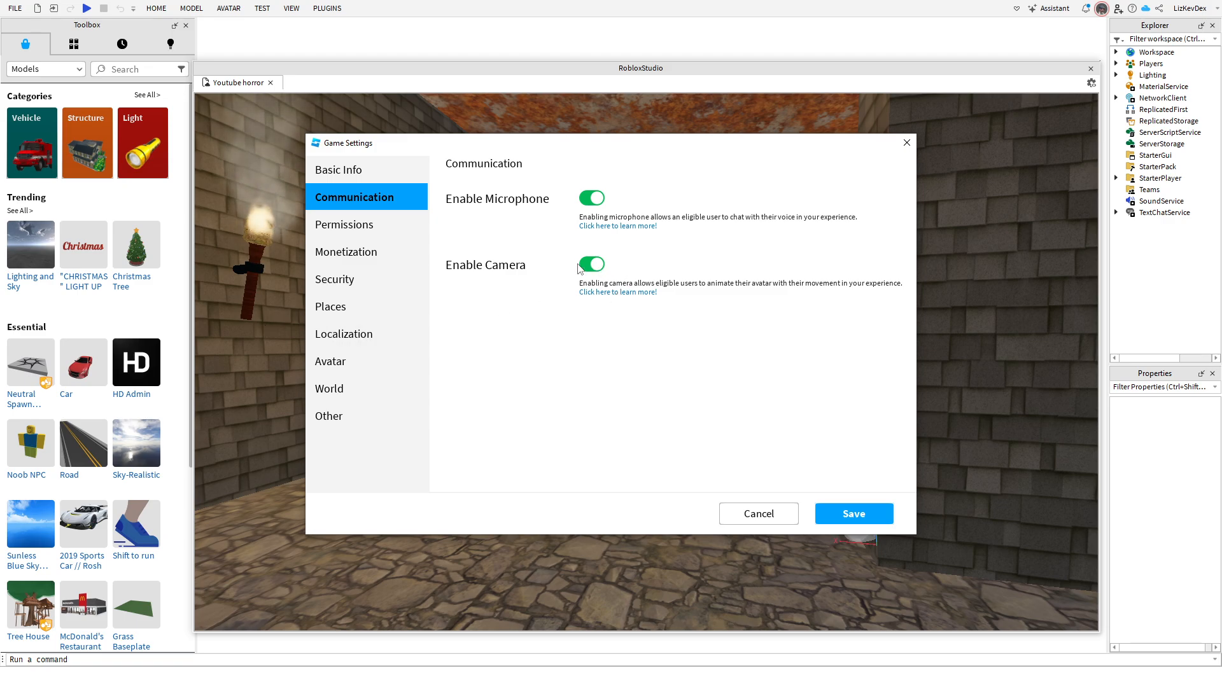
{"action": "left_click", "coordinate": [366, 227]}
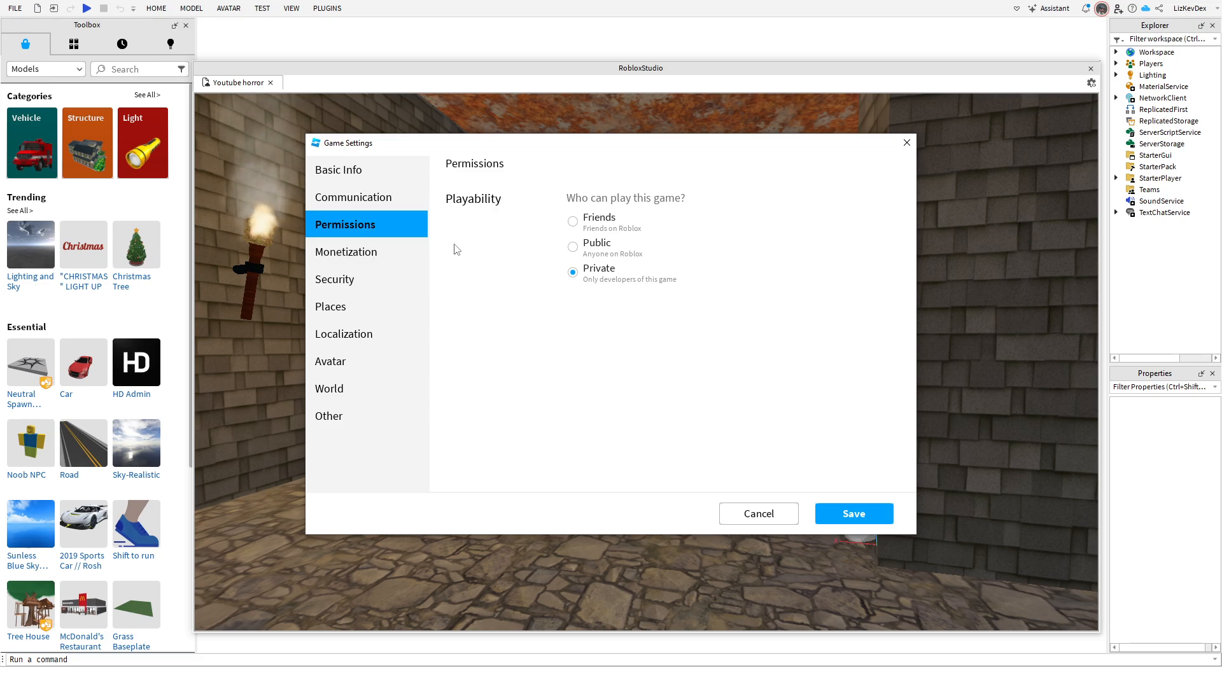
{"action": "left_click", "coordinate": [572, 246]}
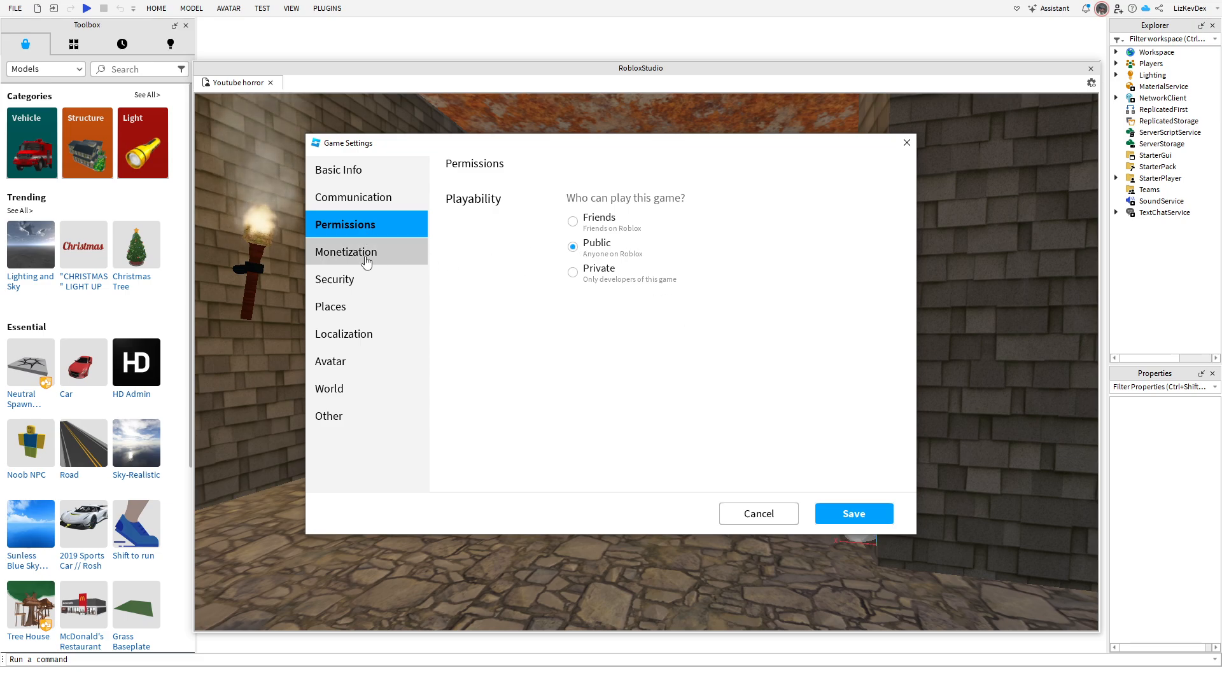
- Check the game's monetization options and save the game settings
{"action": "left_click", "coordinate": [407, 251]}
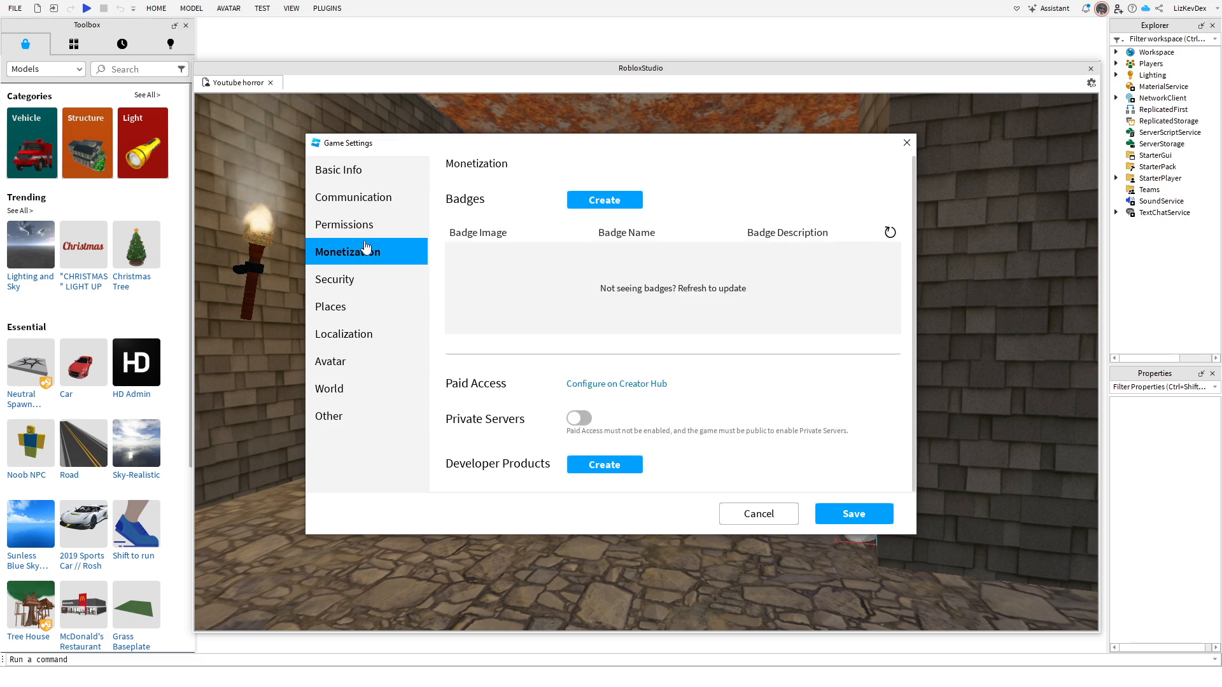
{"action": "left_click", "coordinate": [841, 514]}
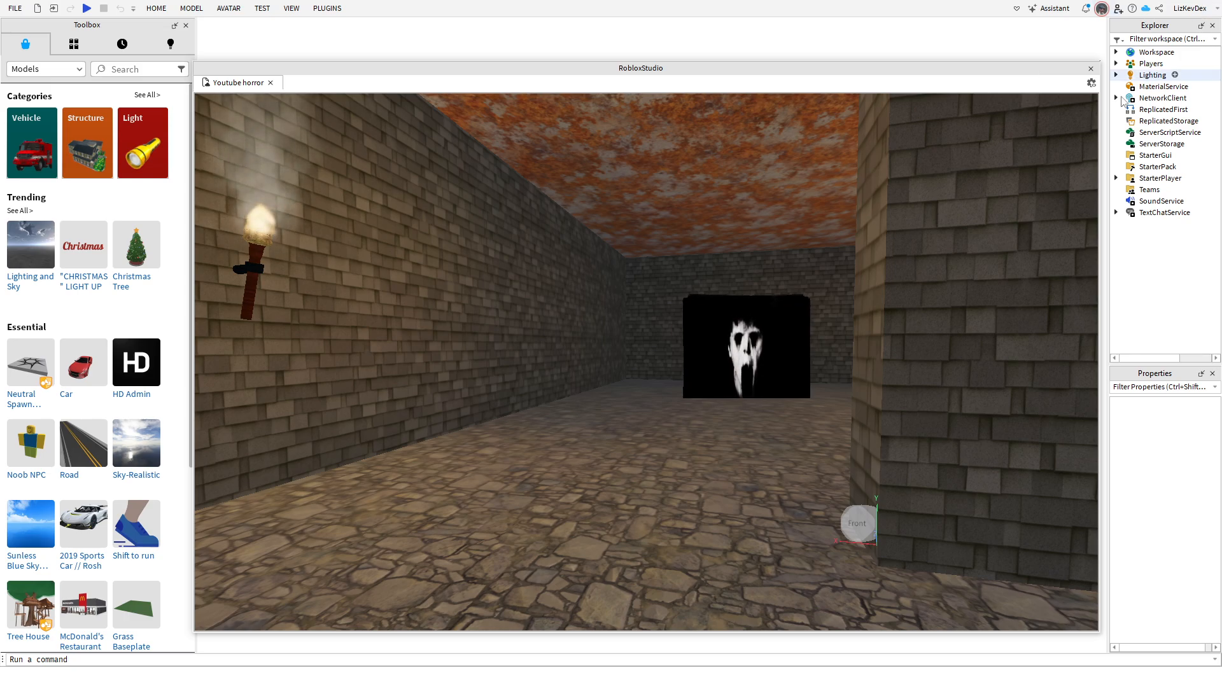
- Leave Studio's full-screen view, switch to Chrome and open the Roblox Creator Hub in a new tab
{"action": "key", "text": "F11"}
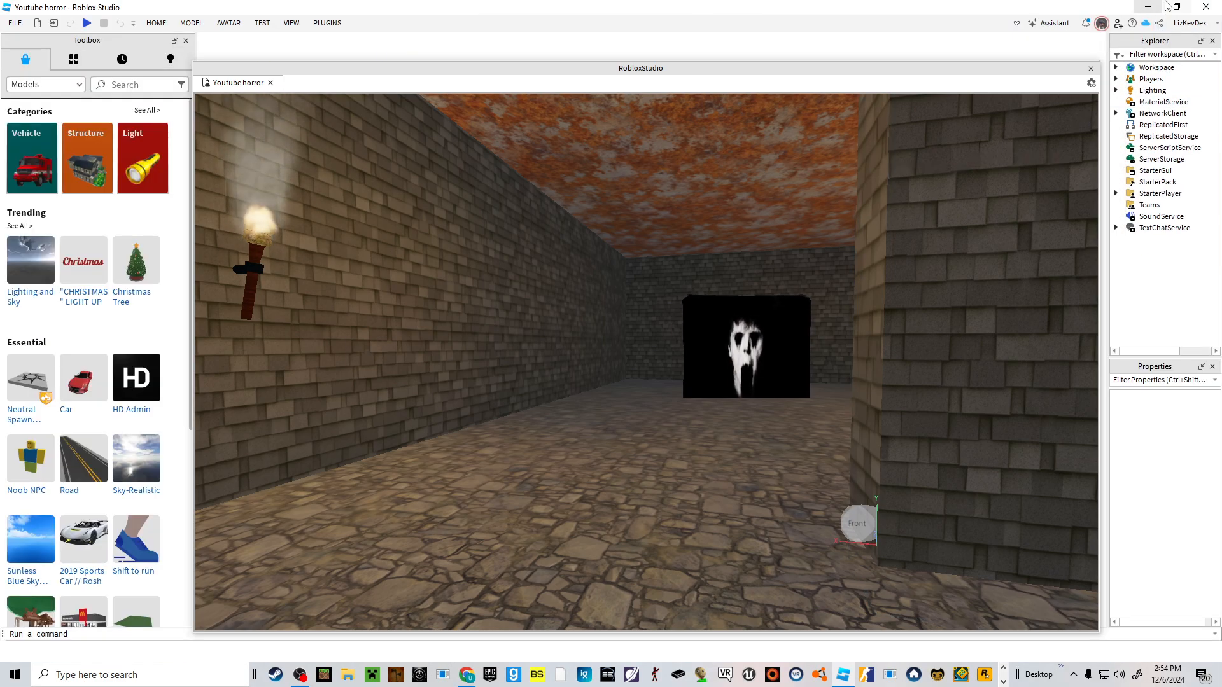
{"action": "key", "text": "alt+Tab"}
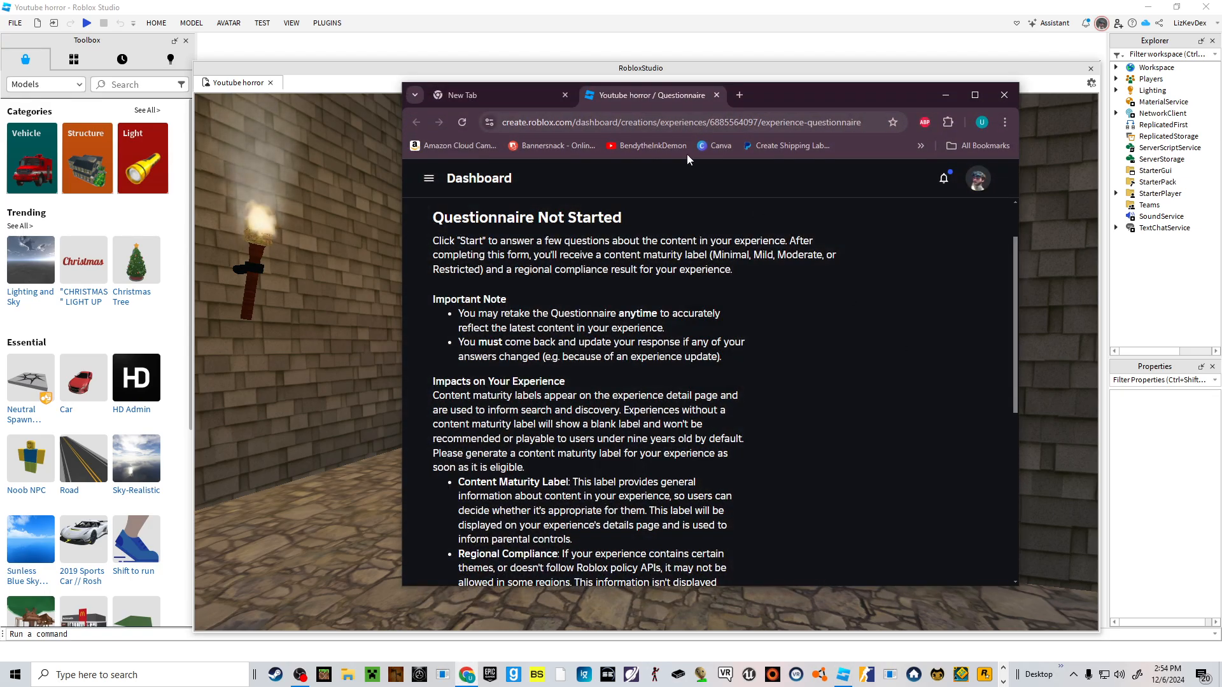
{"action": "left_click", "coordinate": [738, 94]}
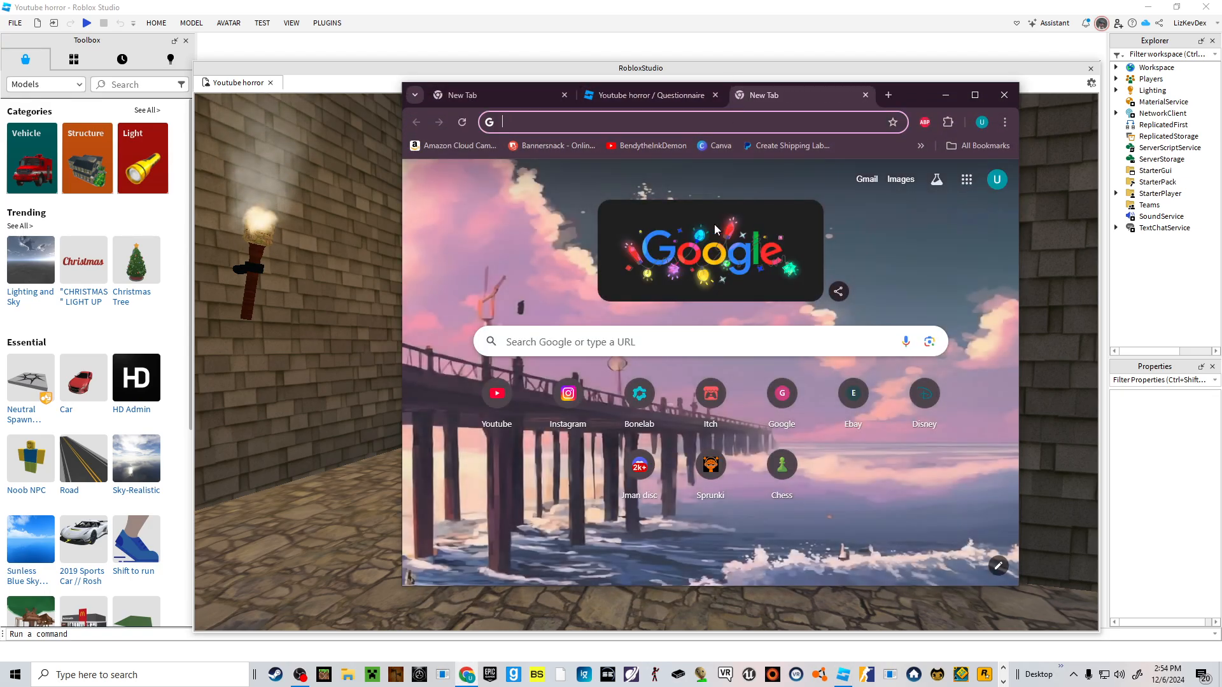
{"action": "type", "text": "Roblox.com/games/110343274677360/Superhero"}
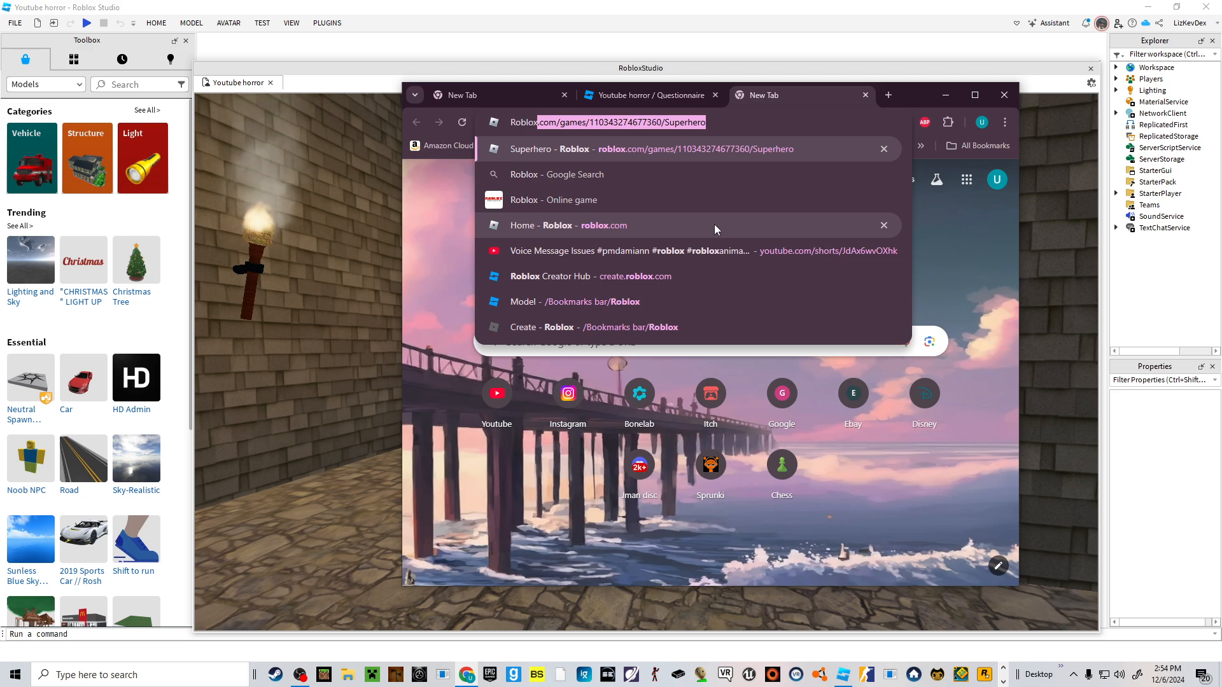
{"action": "left_click", "coordinate": [661, 276]}
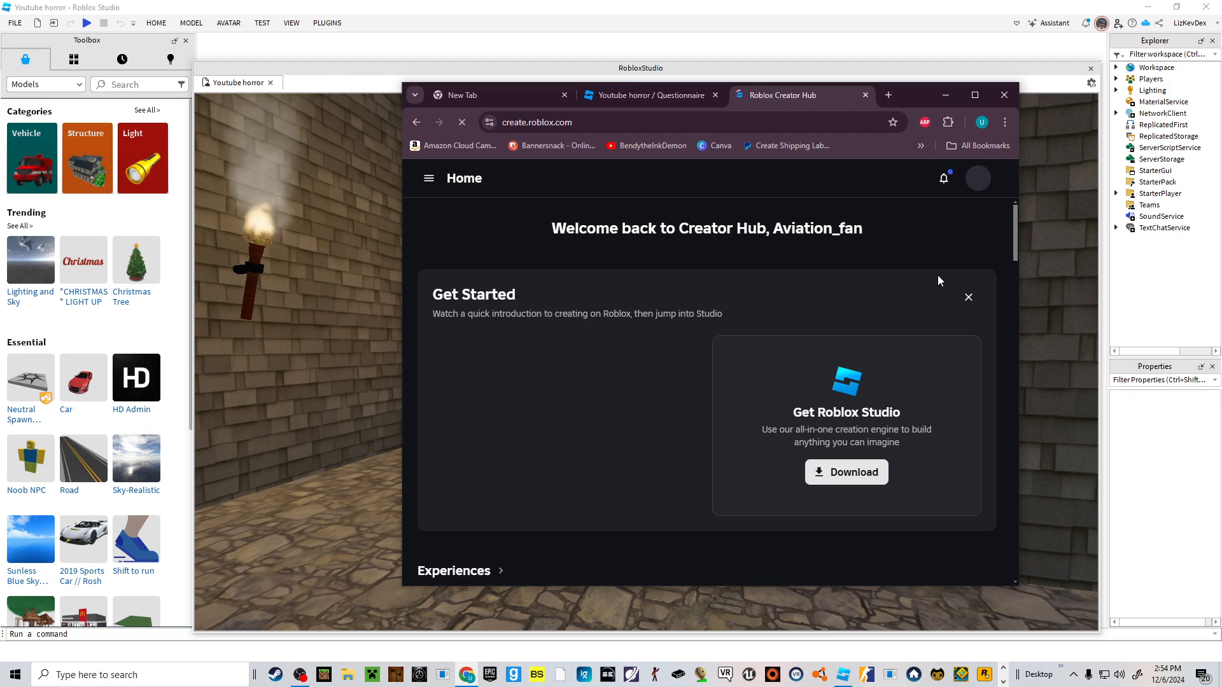
- Open the public Roblox page of the "Youtube horror" experience from the Creator Hub's experience list
{"action": "scroll", "coordinate": [937, 275], "scroll_direction": "down", "scroll_amount": 3}
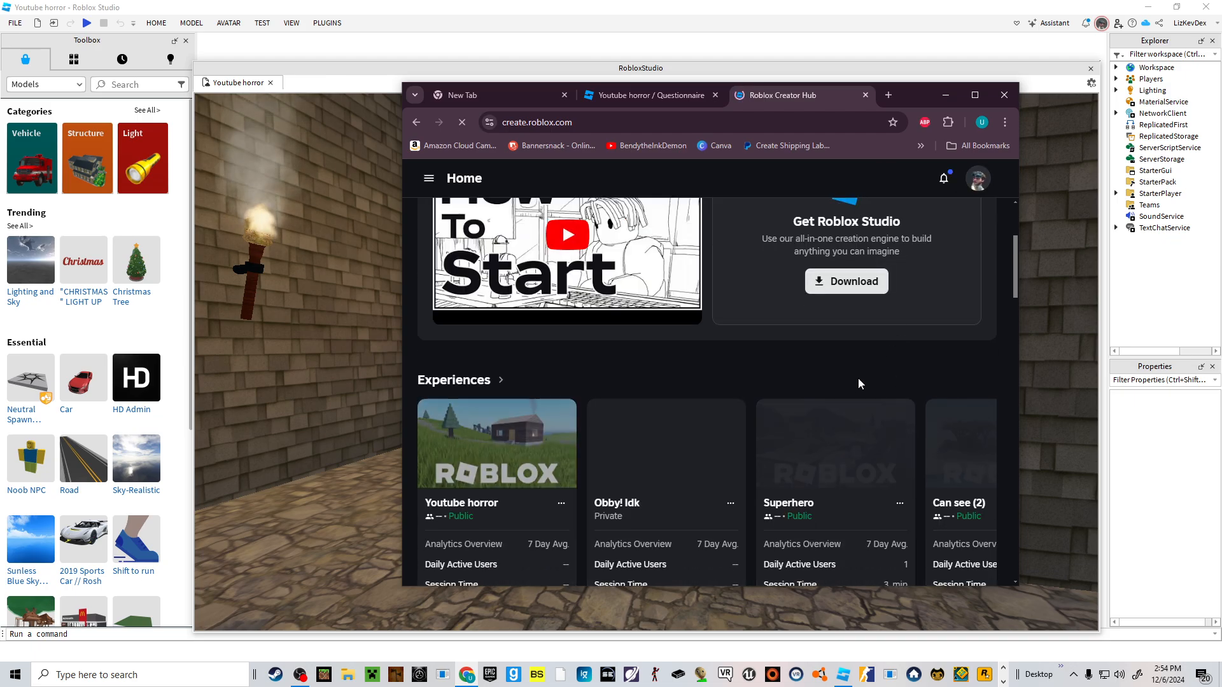
{"action": "left_click", "coordinate": [557, 508]}
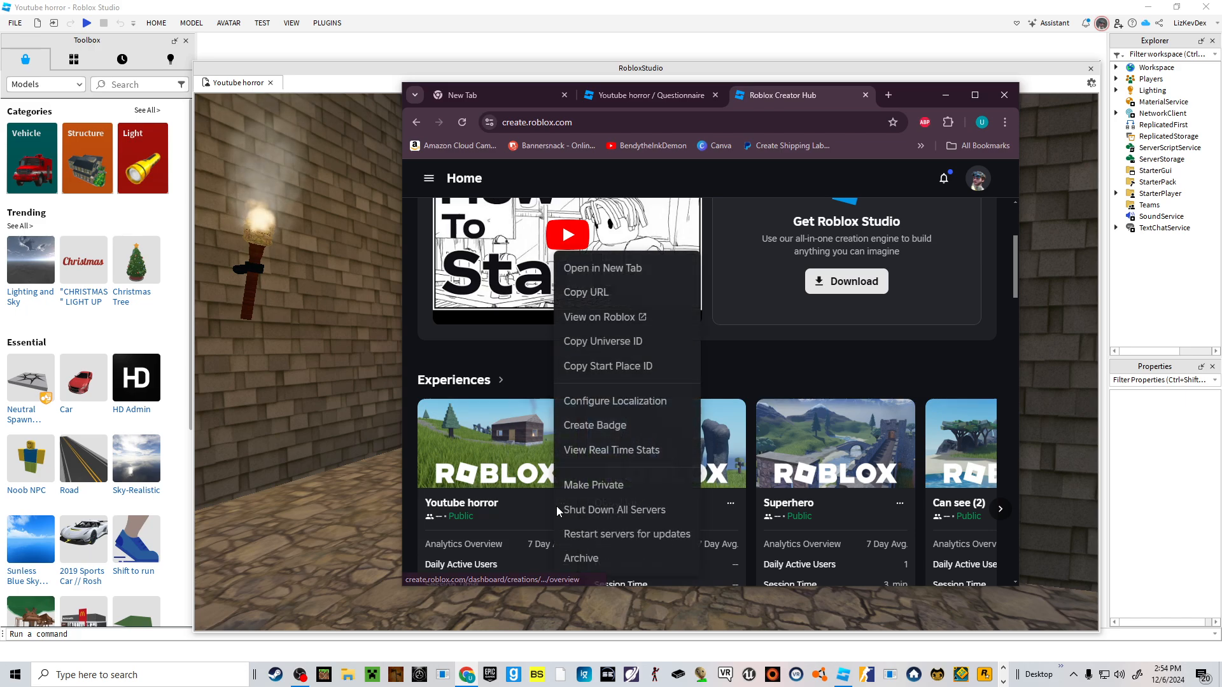
{"action": "left_click", "coordinate": [613, 321]}
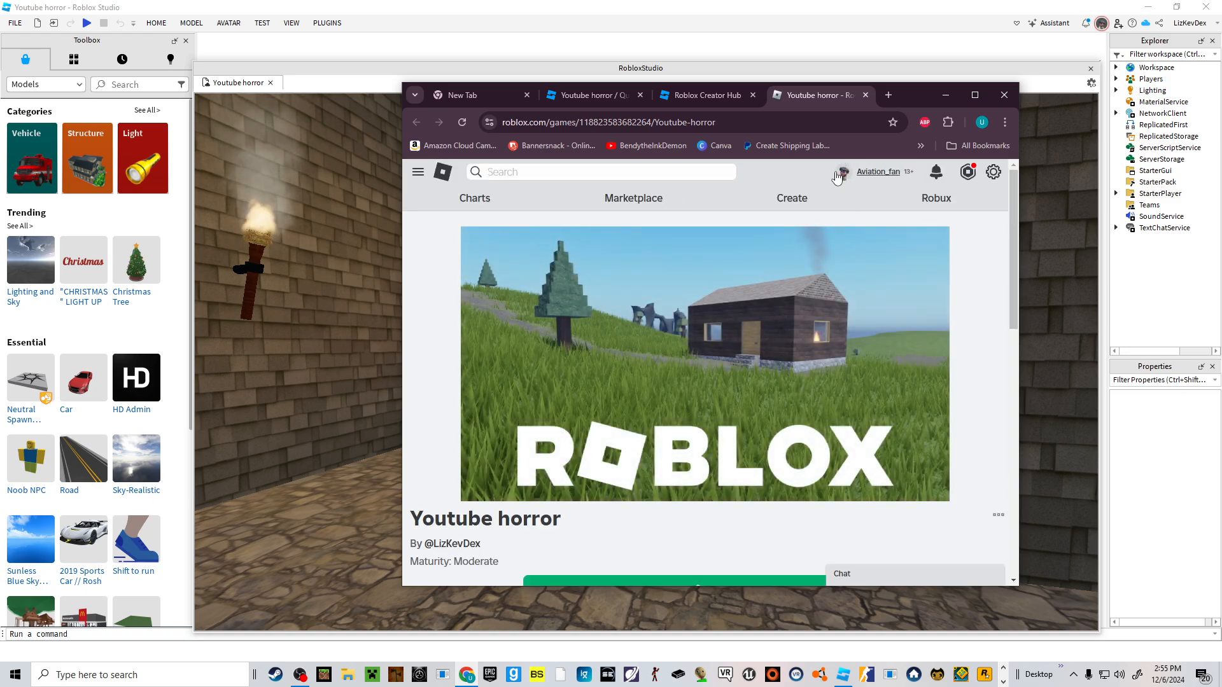
- Examine the "Youtube horror" page's maturity label, description details and the experience's available management options
{"action": "scroll", "coordinate": [872, 210], "scroll_direction": "down", "scroll_amount": 3}
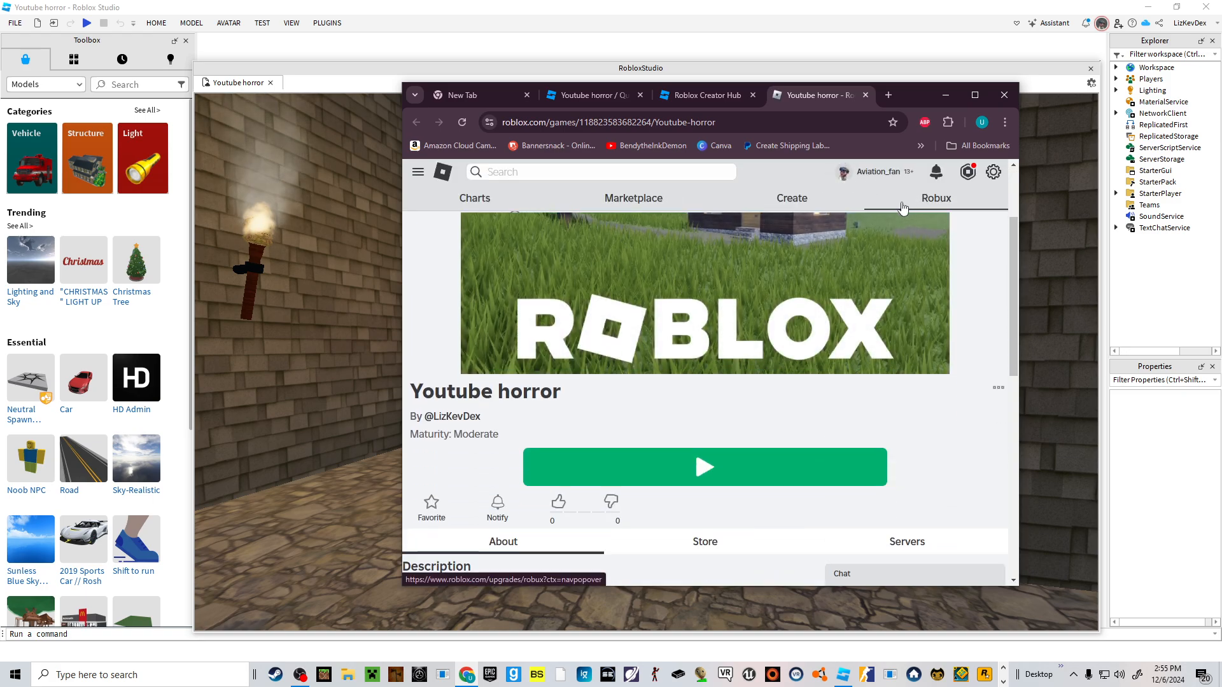
{"action": "scroll", "coordinate": [706, 322], "scroll_direction": "down", "scroll_amount": 1}
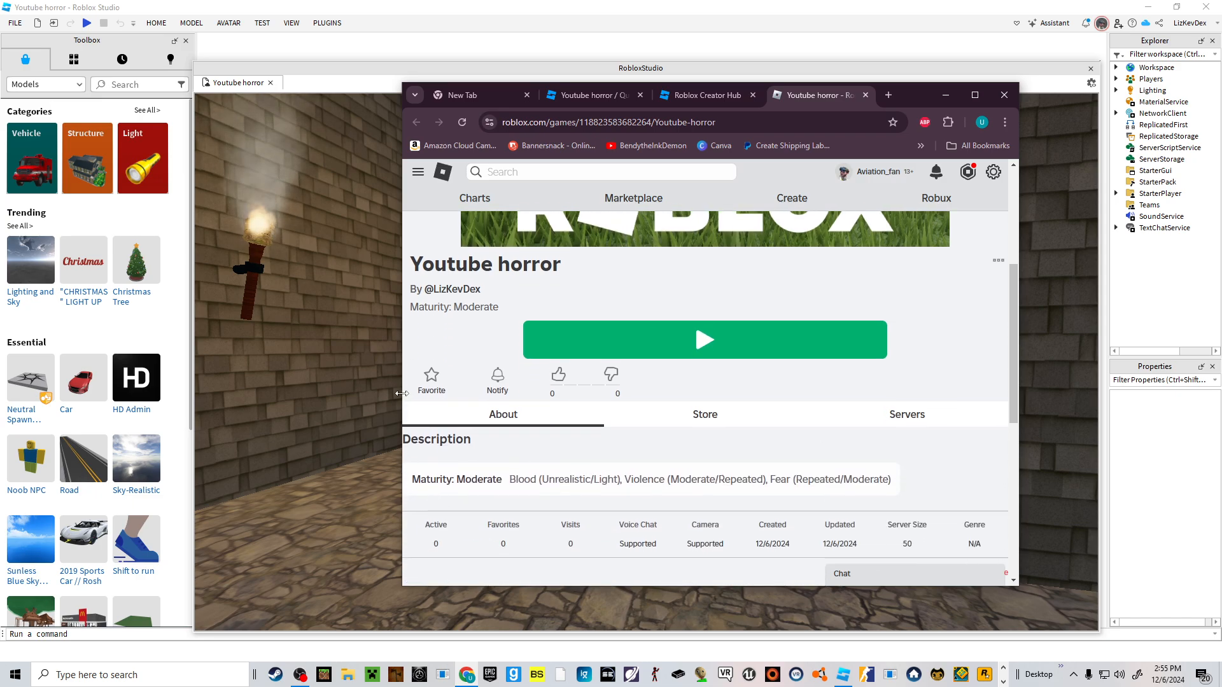
{"action": "scroll", "coordinate": [764, 408], "scroll_direction": "up", "scroll_amount": 3}
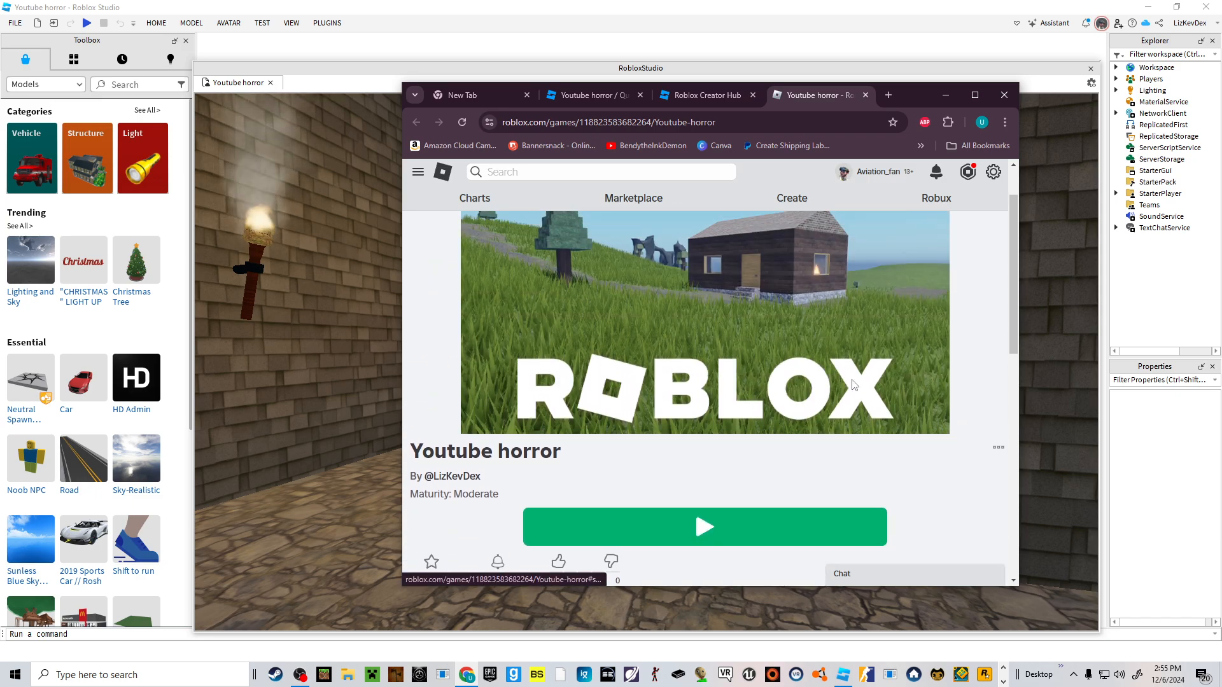
{"action": "left_click", "coordinate": [996, 452]}
{"action": "scroll", "coordinate": [916, 462], "scroll_direction": "down", "scroll_amount": 3}
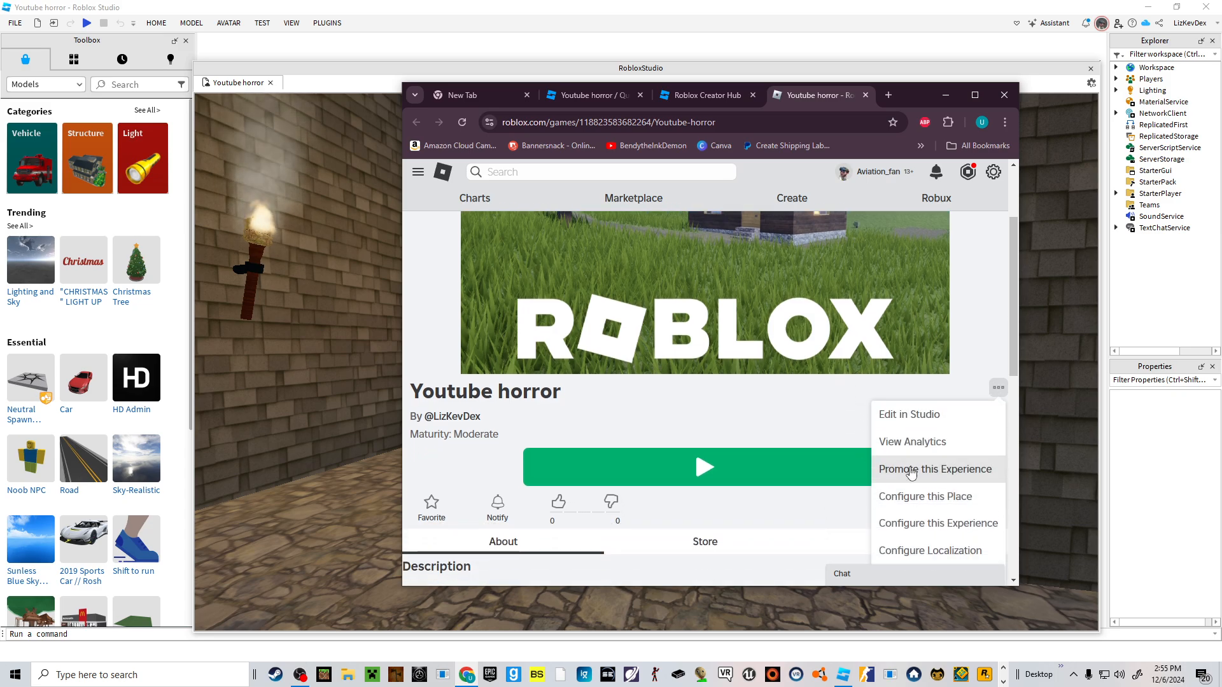
{"action": "left_click", "coordinate": [916, 453]}
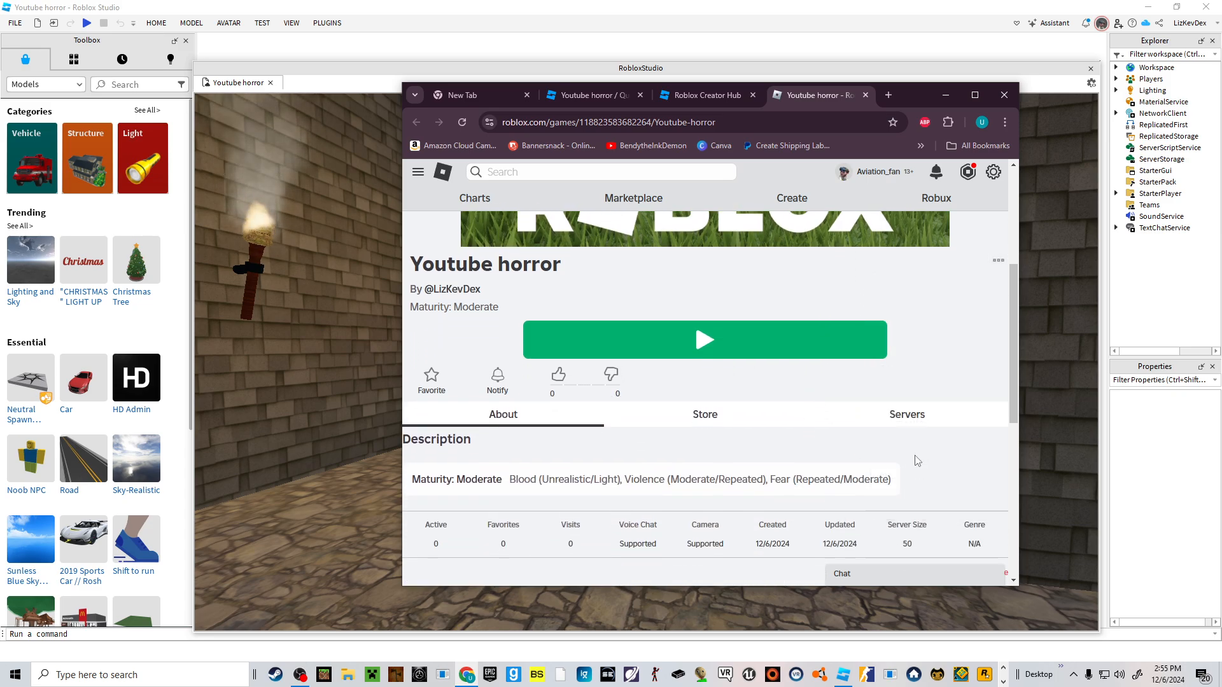
- Minimize the browser to return to Roblox Studio and look at the horror corridor's walls up close
{"action": "left_click", "coordinate": [952, 99]}
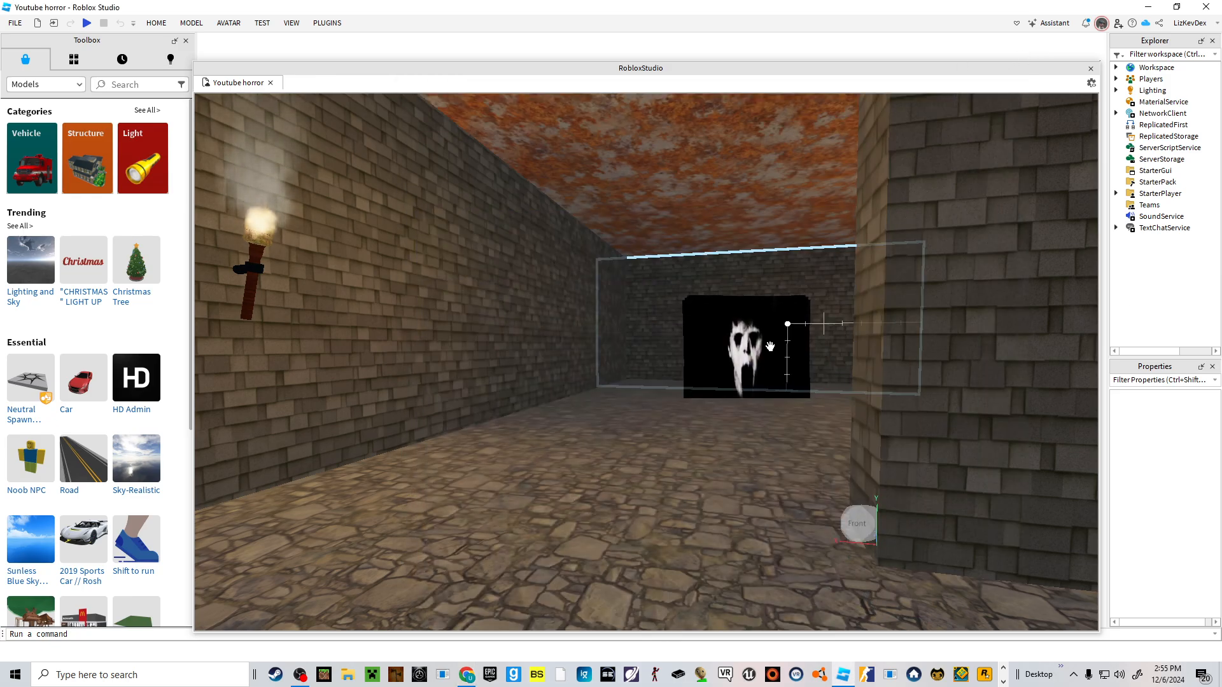
{"action": "scroll", "coordinate": [769, 353], "scroll_direction": "up", "scroll_amount": 8}
{"action": "scroll", "coordinate": [449, 300], "scroll_direction": "up", "scroll_amount": 10}
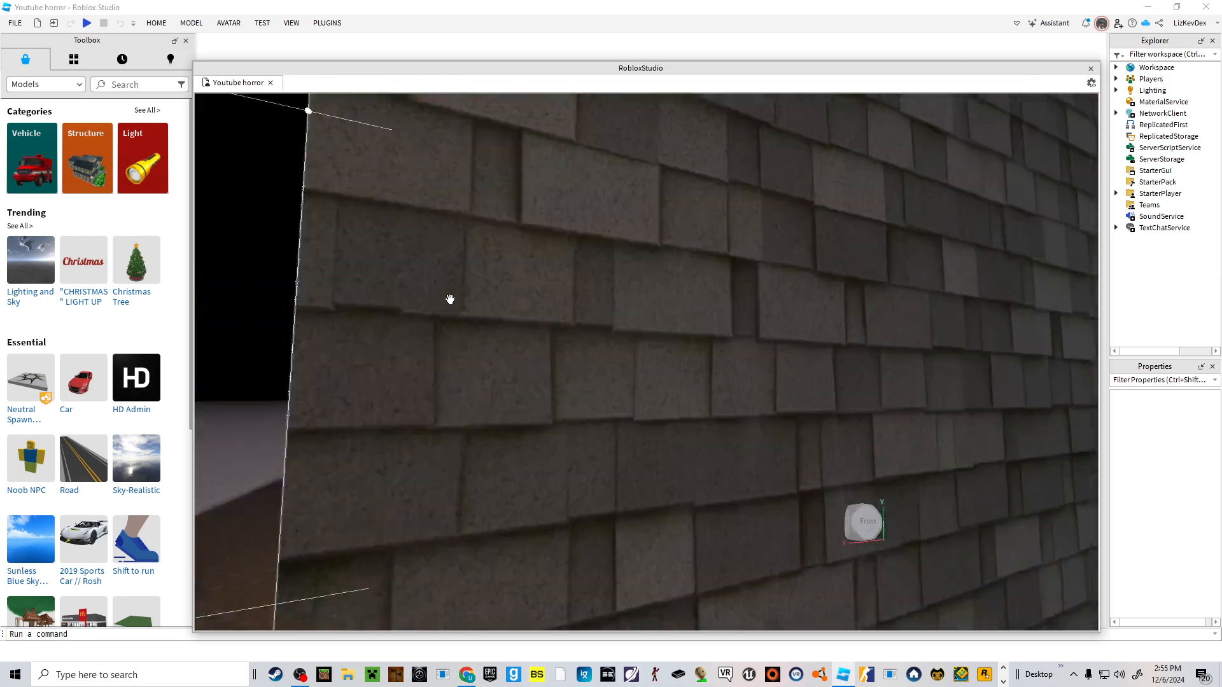